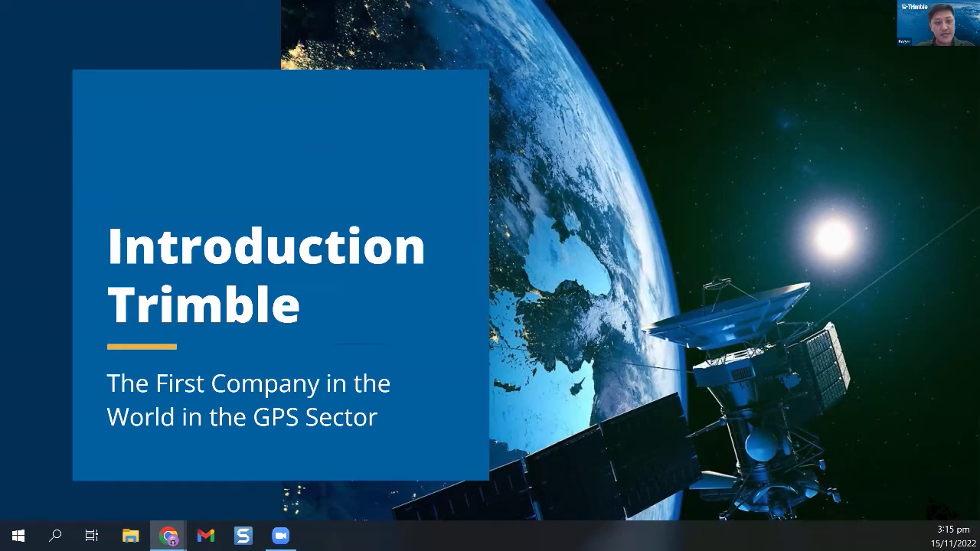
- Advance the slideshow past the Trimble introduction to the 'Who are we building for?' slide
{"action": "key", "text": "Right"}
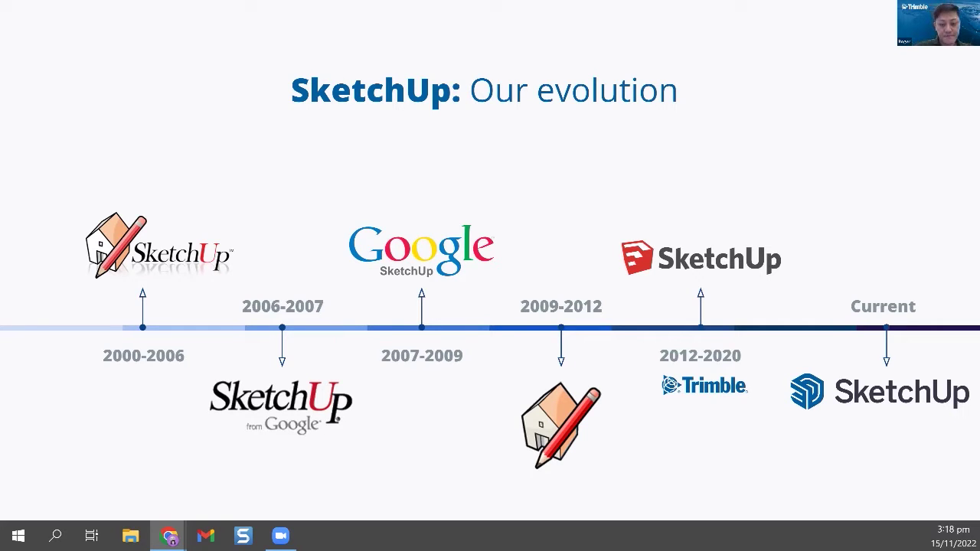
{"action": "key", "text": "Right"}
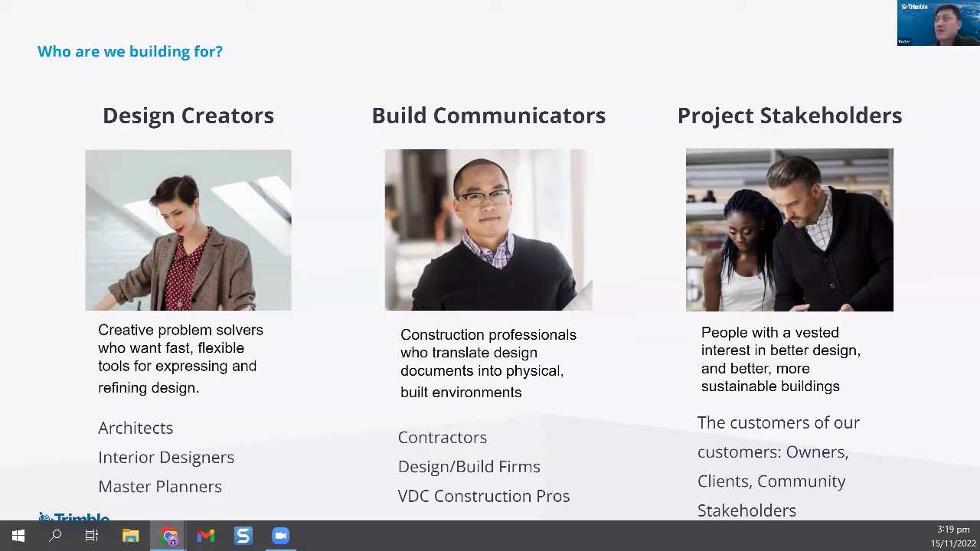
- Advance through the Customer pain points slide to the design & build lifecycle slide
{"action": "key", "text": "Right"}
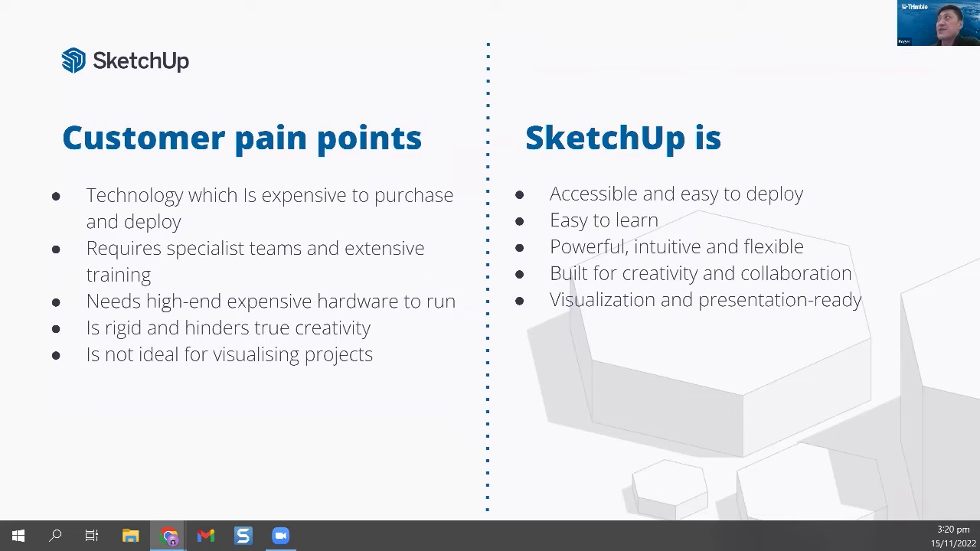
{"action": "key", "text": "Right"}
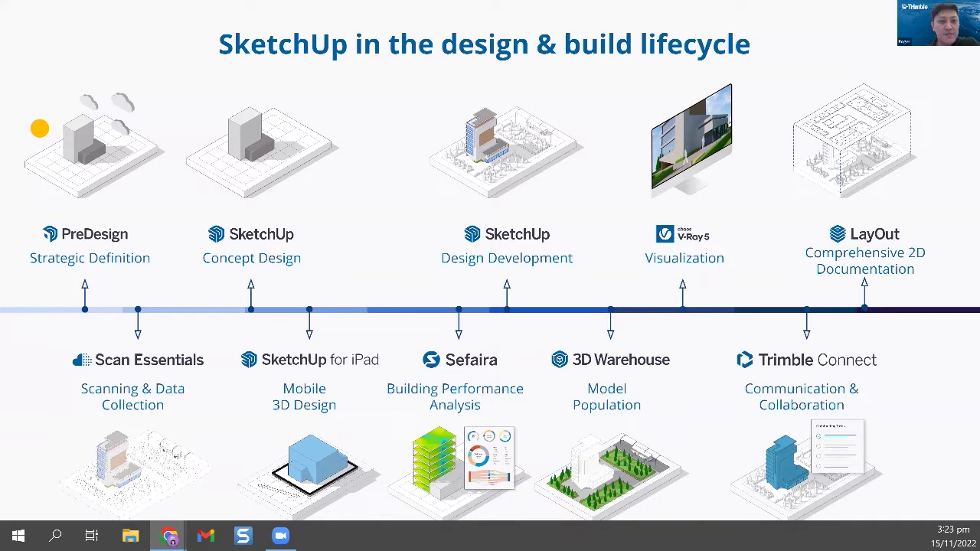
- Advance to the 'SketchUp Studio: Advance your workflow' slide listing twelve tools
{"action": "key", "text": "Right"}
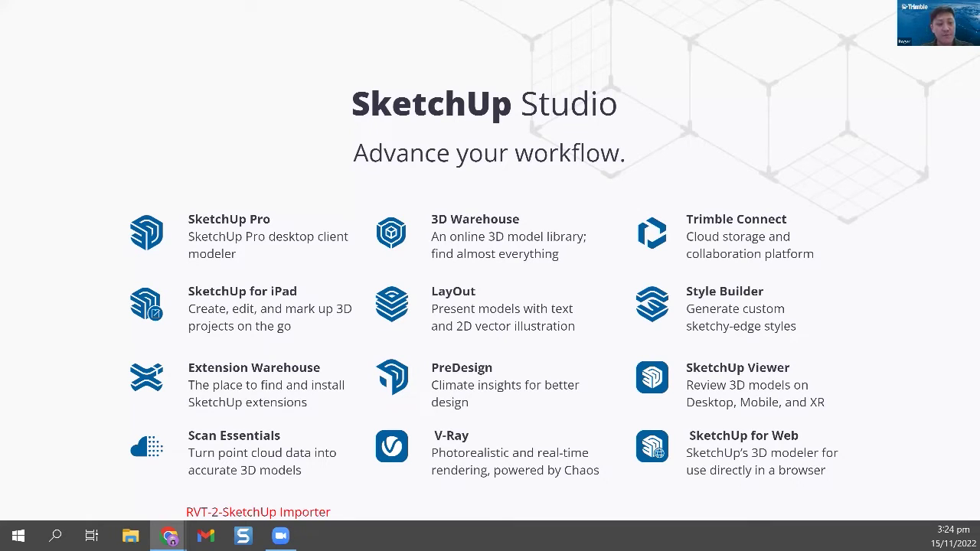
- Advance through the Import Real-world Conditions slide to the Studio Workflows slide
{"action": "key", "text": "Right"}
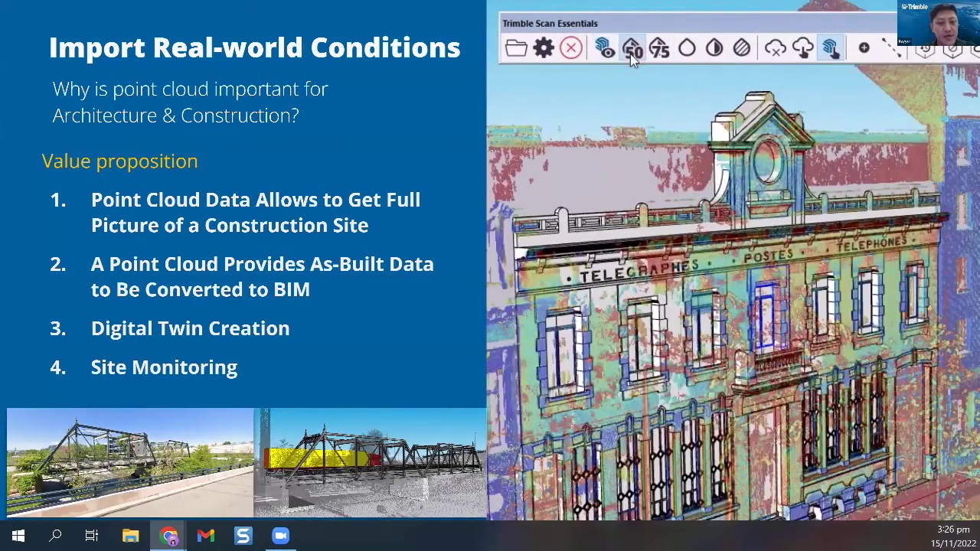
{"action": "key", "text": "Right"}
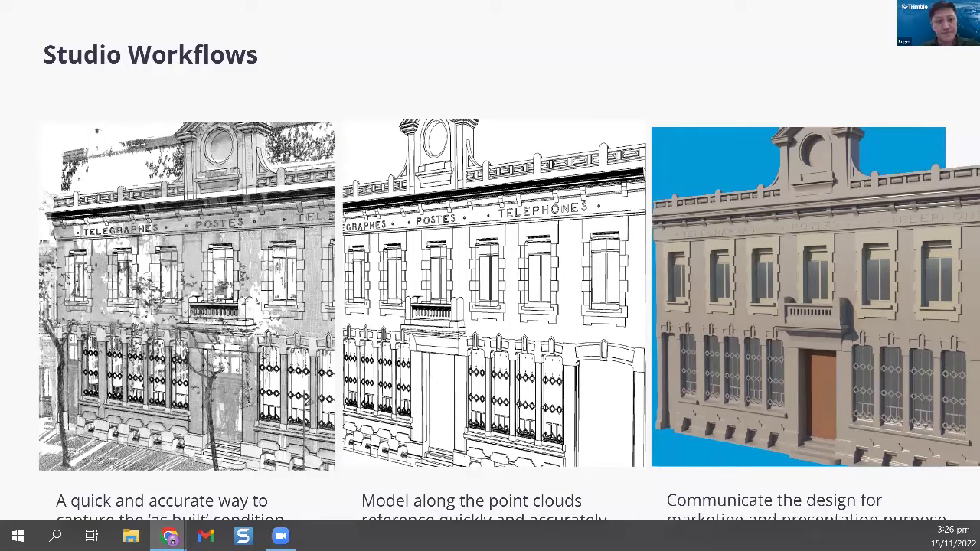
- Advance to the Union Station point-cloud and townhouse design demo
{"action": "key", "text": "Right"}
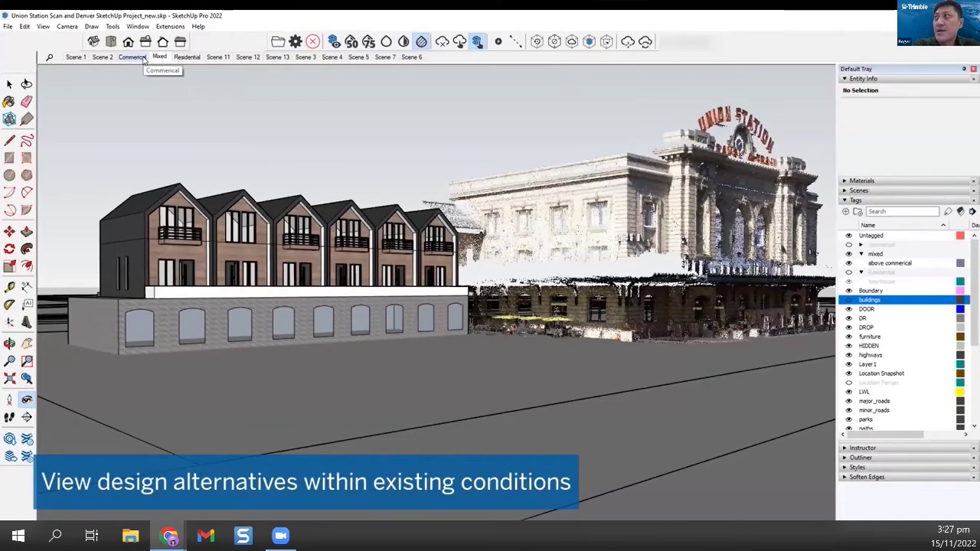
- Switch to the Commercial design alternative scene and orbit to a street view of the station
{"action": "left_click", "coordinate": [141, 58]}
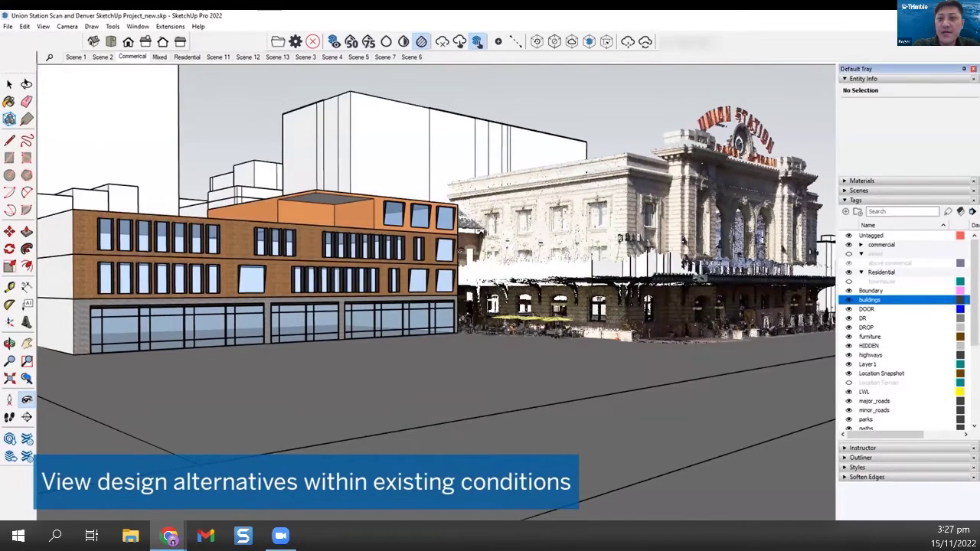
{"action": "middle_click_drag", "start_coordinate": [429, 305], "coordinate": [452, 303]}
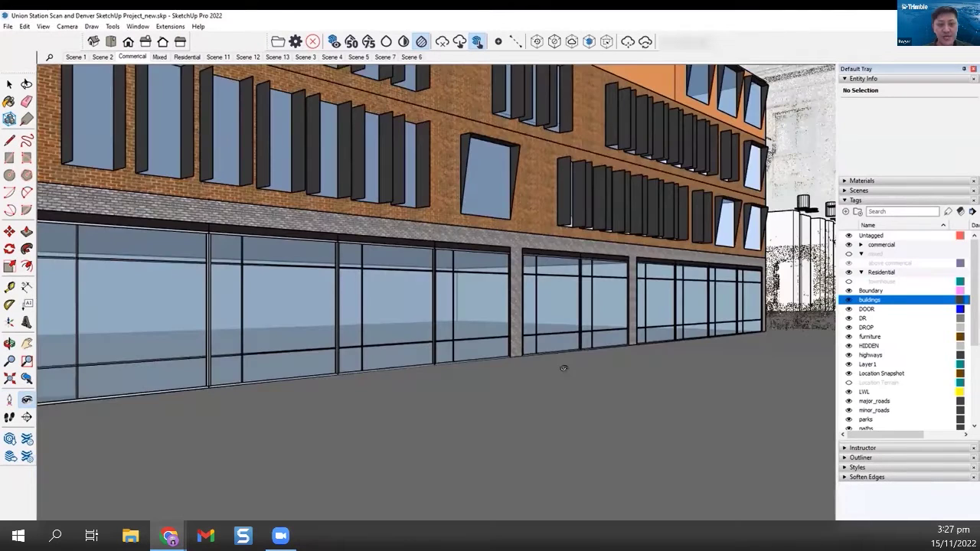
{"action": "left_click_drag", "start_coordinate": [564, 363], "coordinate": [565, 240]}
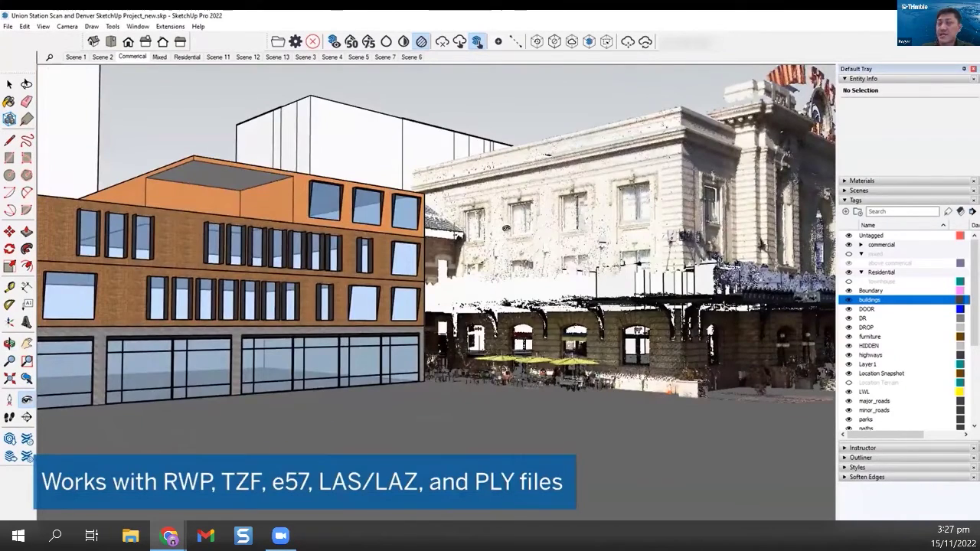
{"action": "left_click_drag", "start_coordinate": [506, 228], "coordinate": [510, 200]}
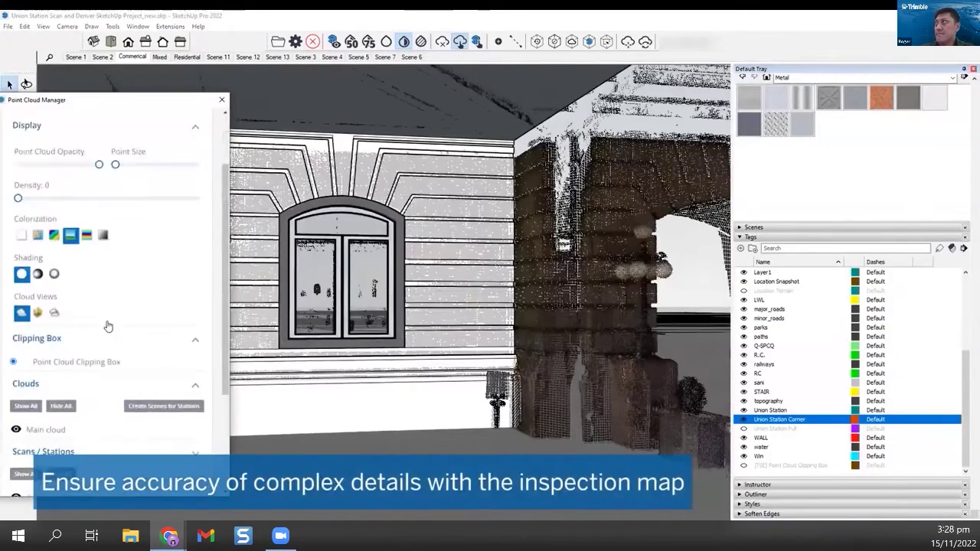
- Toggle the point cloud Inspection Map colouring on and then off again
{"action": "scroll", "coordinate": [108, 327], "scroll_direction": "down", "scroll_amount": 5}
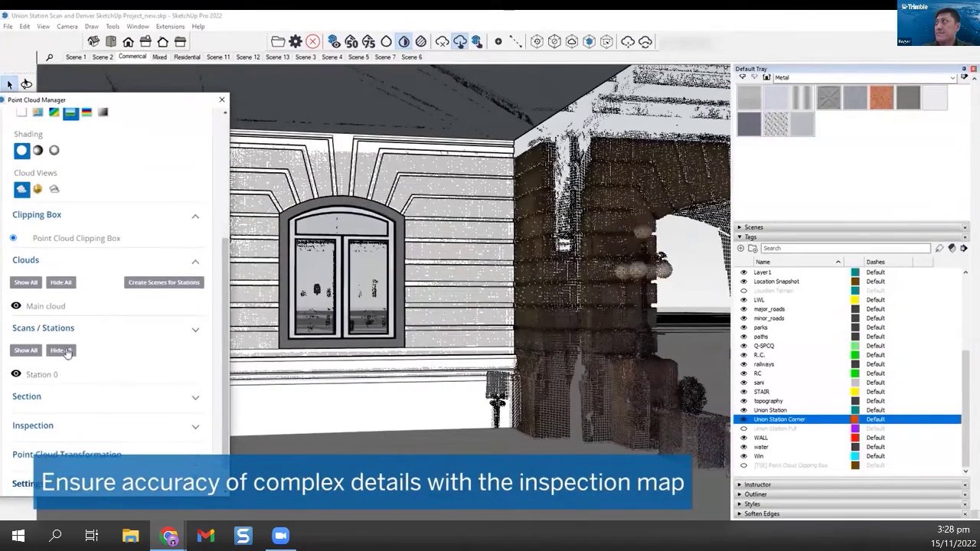
{"action": "left_click", "coordinate": [35, 448]}
{"action": "left_click", "coordinate": [222, 99]}
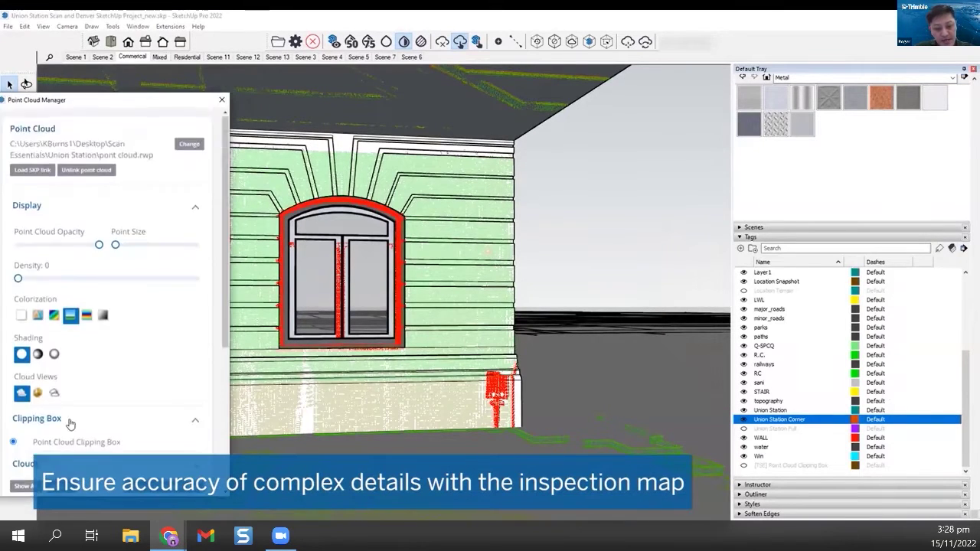
{"action": "scroll", "coordinate": [72, 425], "scroll_direction": "down", "scroll_amount": 5}
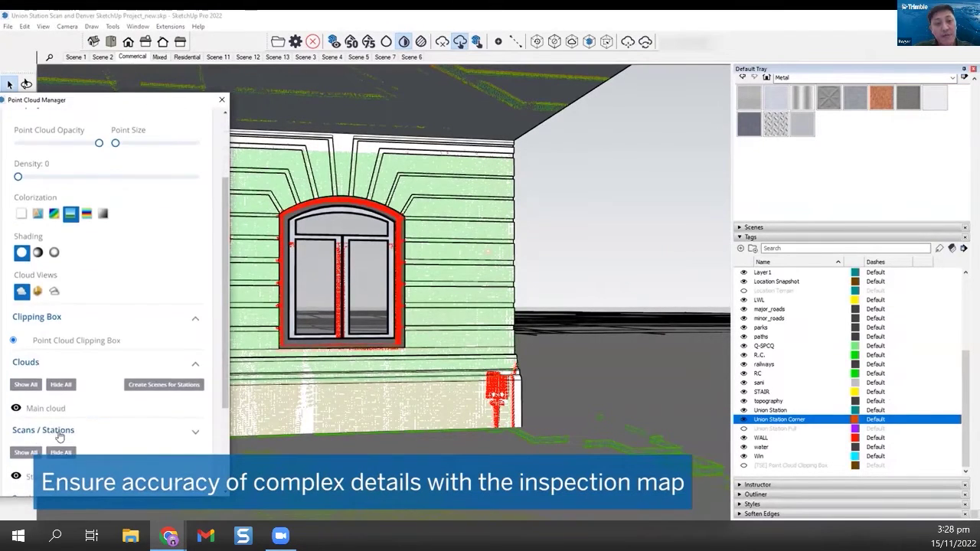
{"action": "left_click", "coordinate": [35, 448]}
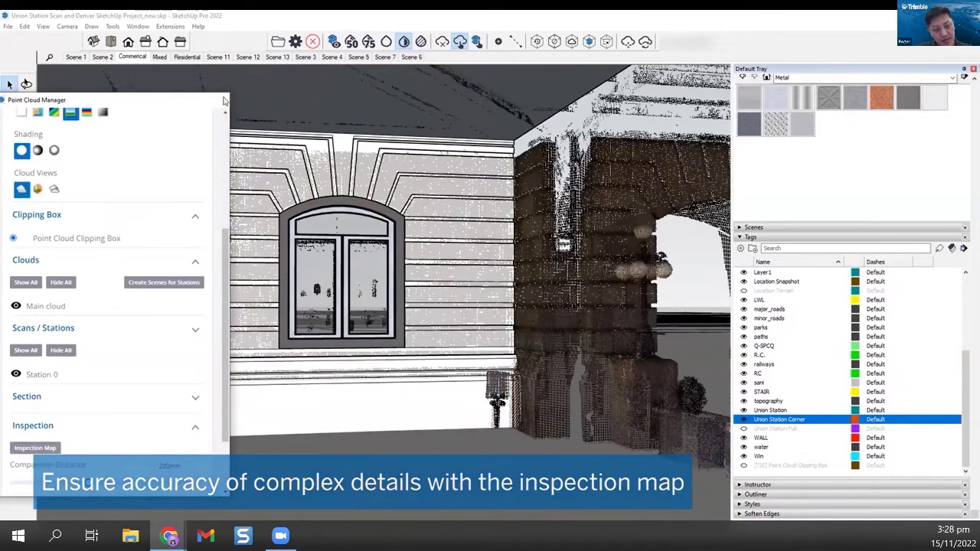
{"action": "left_click", "coordinate": [222, 99]}
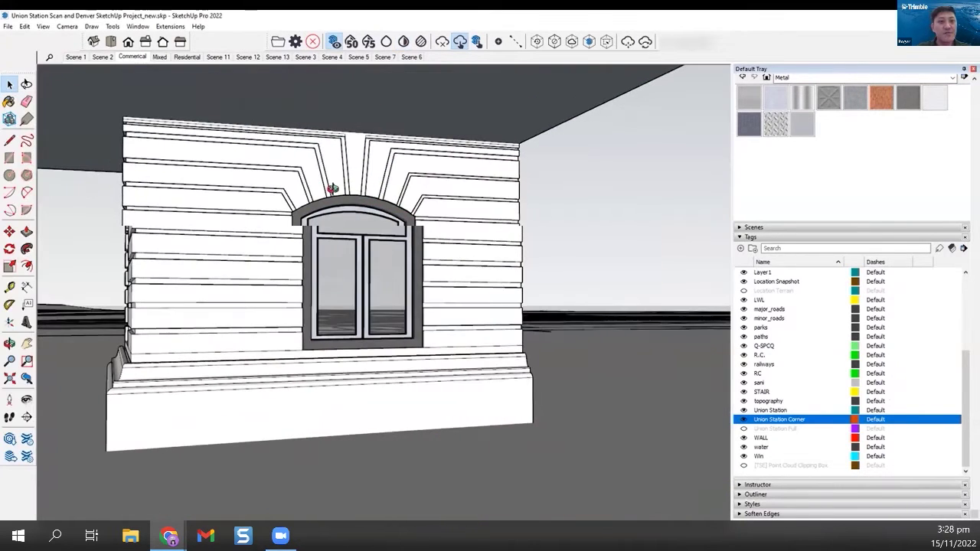
{"action": "middle_click_drag", "start_coordinate": [331, 187], "coordinate": [414, 198]}
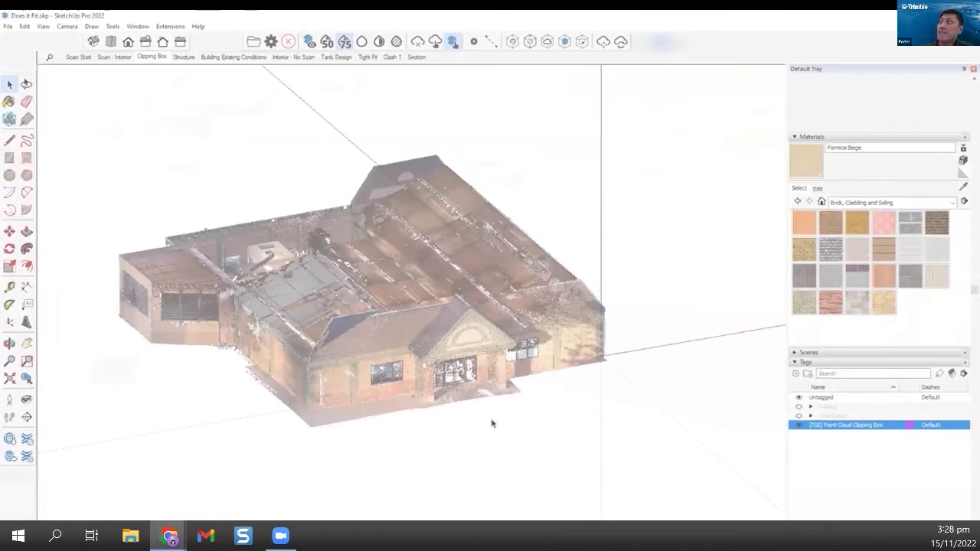
- Select the point cloud clipping box, orbit around it, and view the cropped room from the top
{"action": "left_click", "coordinate": [526, 207]}
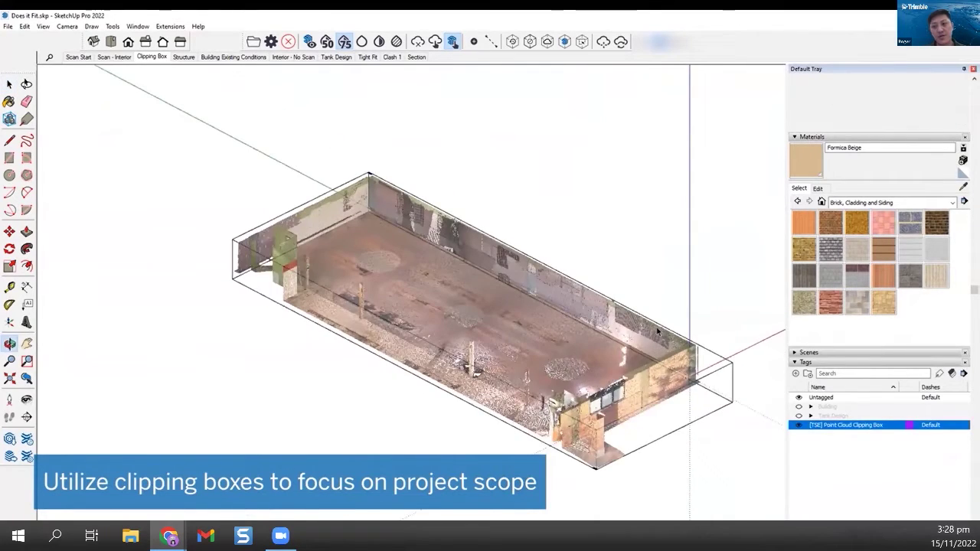
{"action": "middle_click_drag", "start_coordinate": [631, 335], "coordinate": [505, 283]}
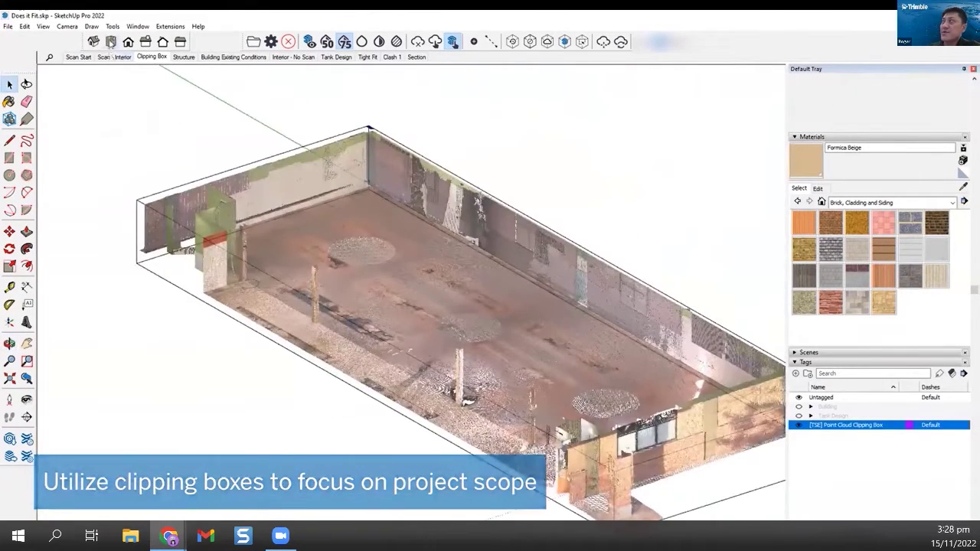
{"action": "left_click", "coordinate": [110, 41]}
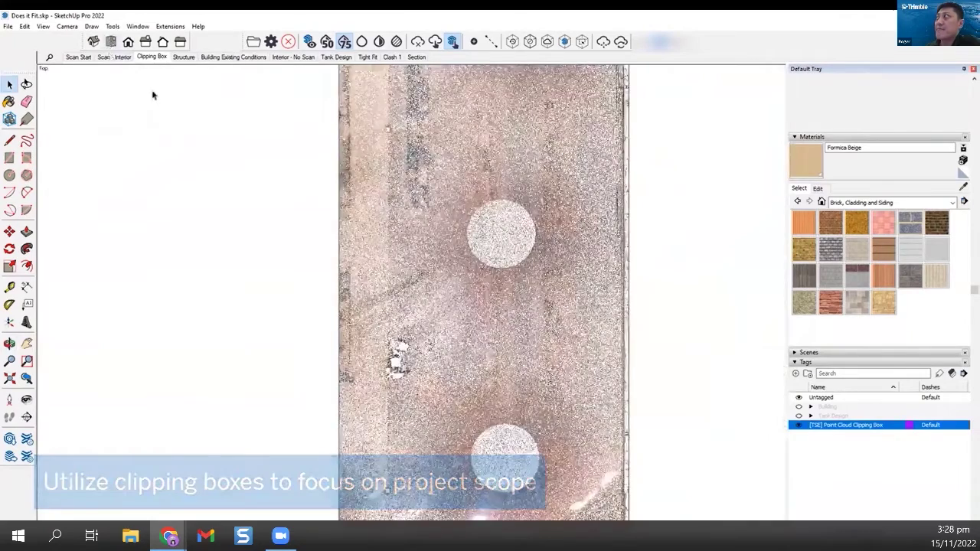
{"action": "scroll", "coordinate": [685, 313], "scroll_direction": "down", "scroll_amount": 5}
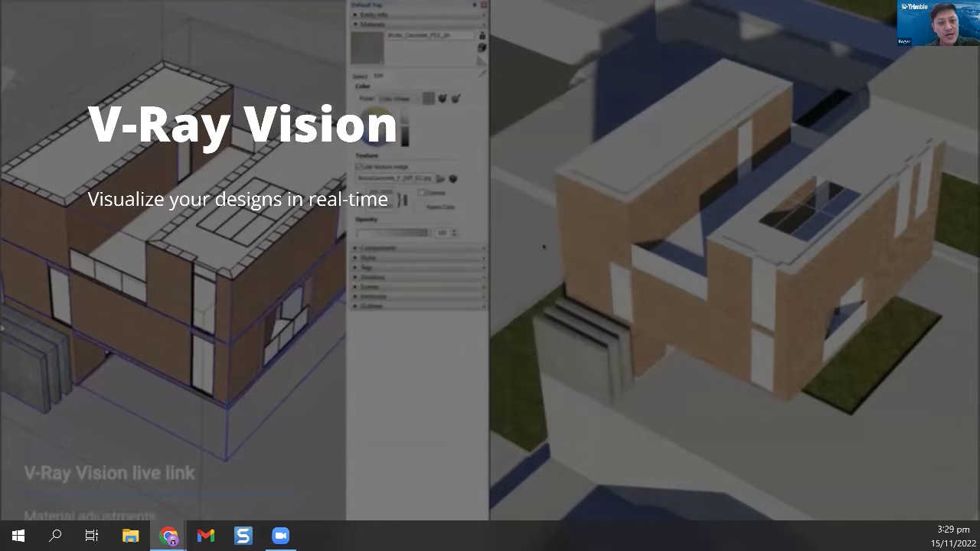
- Advance from the V-Ray Vision slide to the next slide
{"action": "key", "text": "Right"}
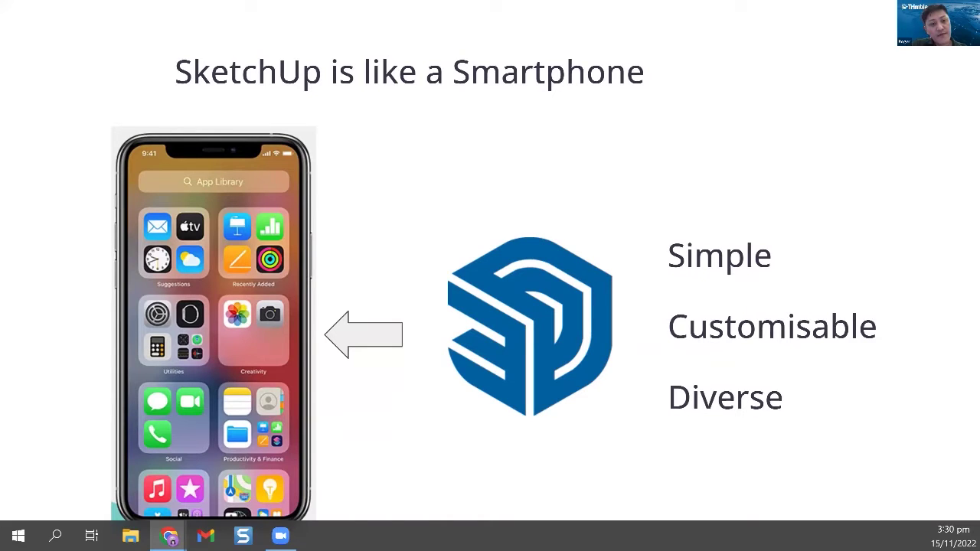
- Reveal the app-icon collage, then advance to the Extensibility of SketchUp slide
{"action": "key", "text": "Right"}
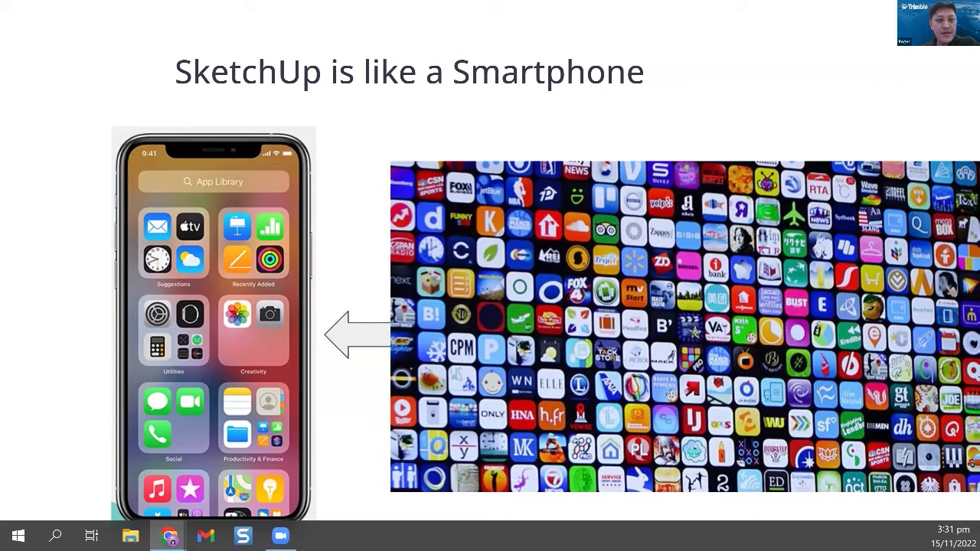
{"action": "key", "text": "Right"}
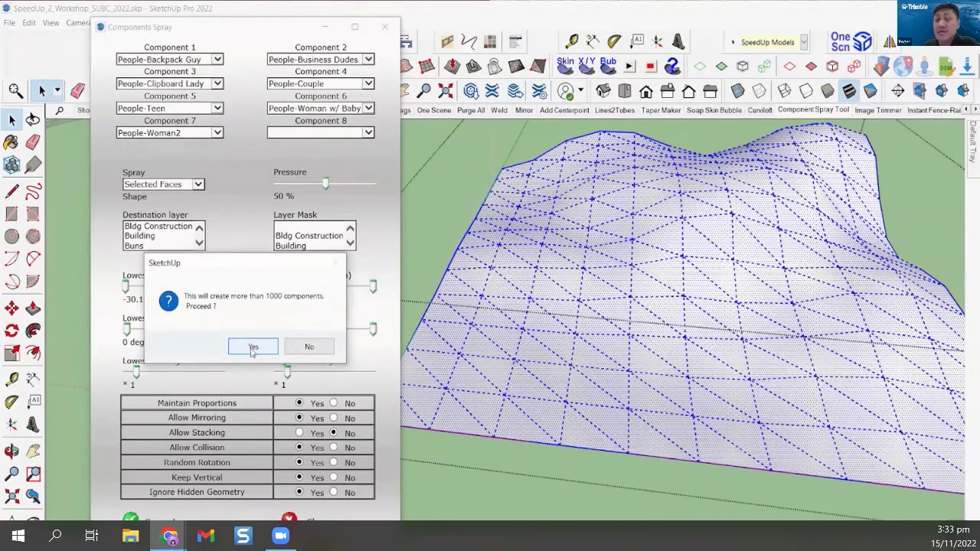
- Confirm spraying over 1000 people components onto the terrain faces
{"action": "left_click", "coordinate": [252, 347]}
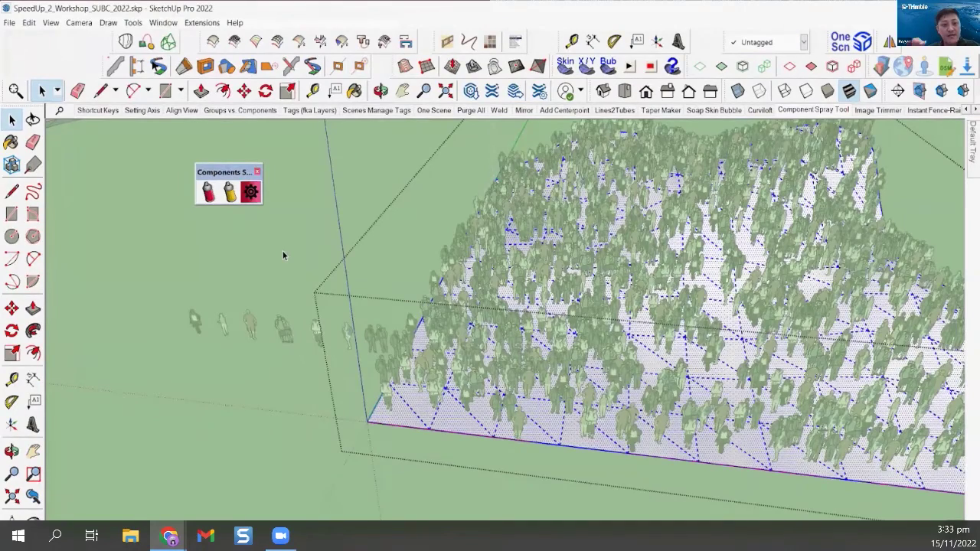
- Zoom out and drop the camera to eye level inside the crowd
{"action": "scroll", "coordinate": [282, 251], "scroll_direction": "down", "scroll_amount": 3}
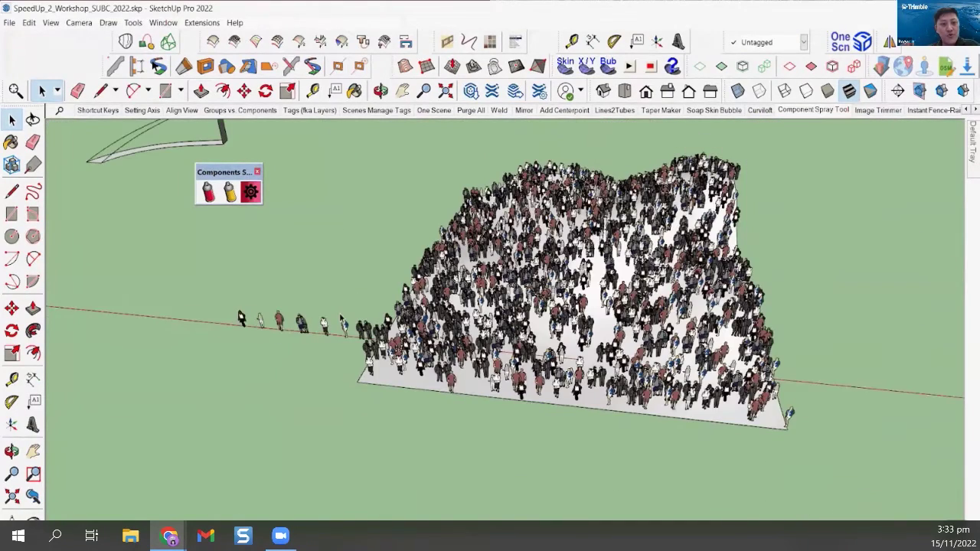
{"action": "scroll", "coordinate": [347, 314], "scroll_direction": "down", "scroll_amount": 2}
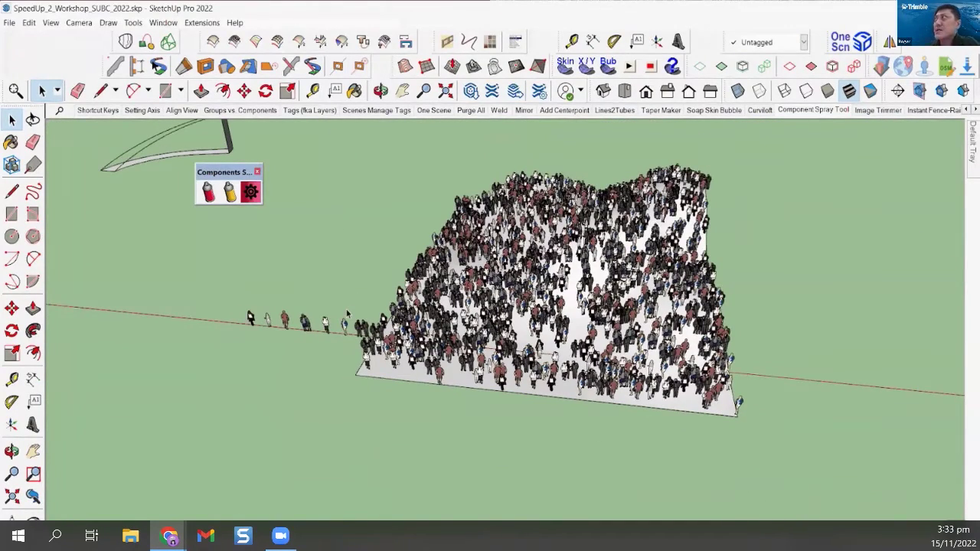
{"action": "key", "text": "p"}
{"action": "left_click", "coordinate": [346, 314]}
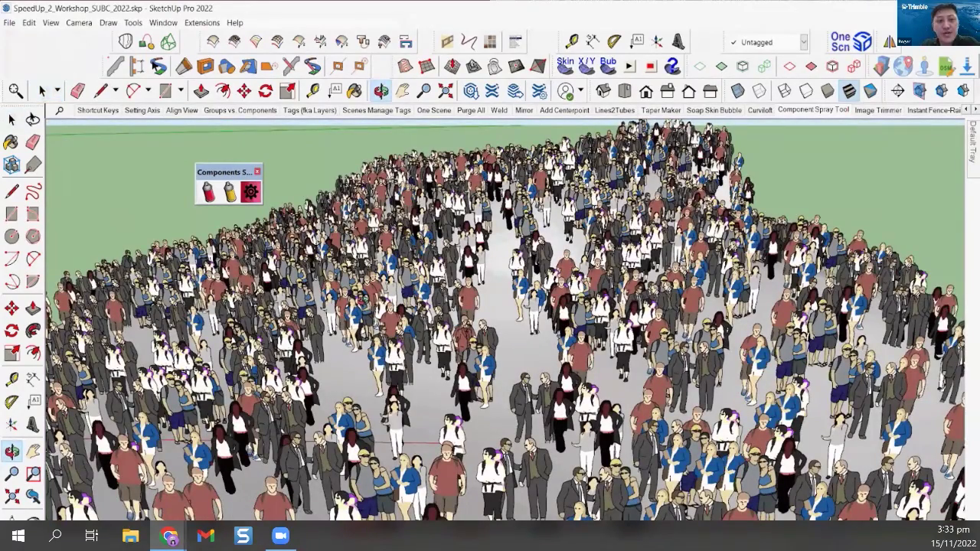
- Look around the crowd, leave the eye-level view, and advance to the Add Simple Functions slide
{"action": "left_click_drag", "start_coordinate": [490, 307], "coordinate": [460, 307]}
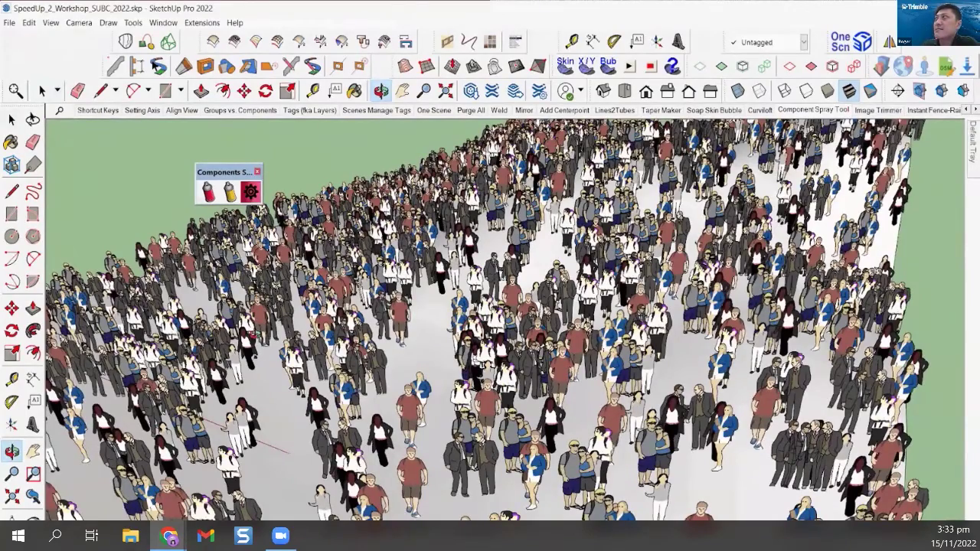
{"action": "key", "text": "space"}
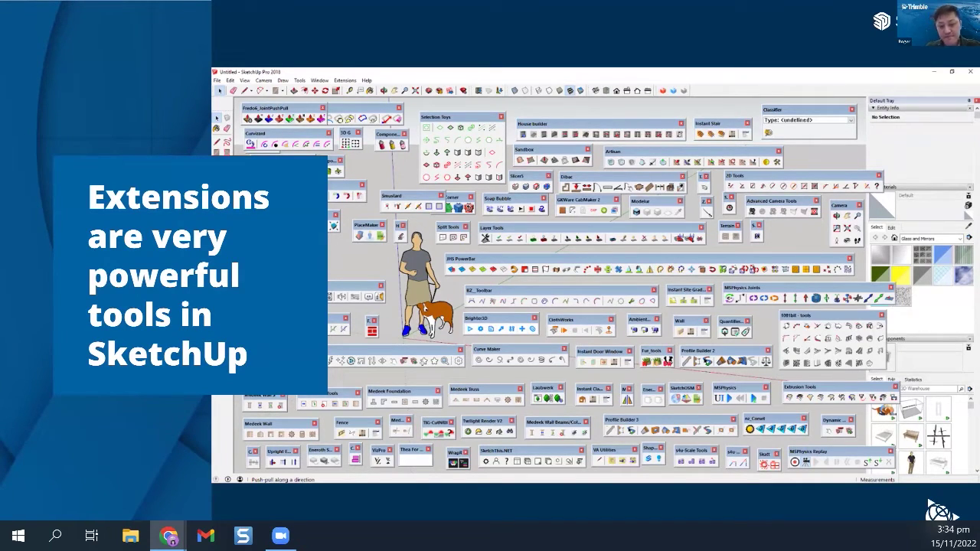
{"action": "key", "text": "Right"}
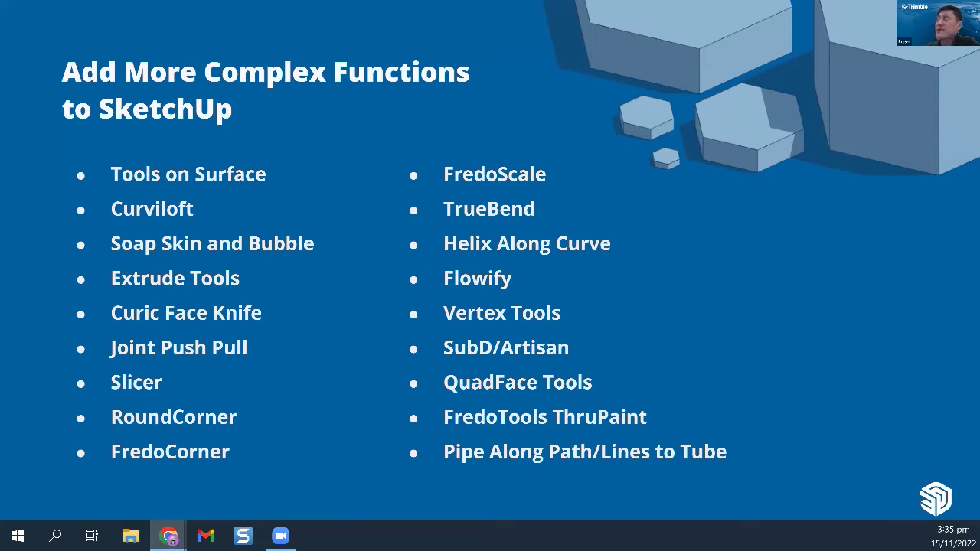
- Advance the slideshow to the Architectural Extensions slide
{"action": "key", "text": "Right"}
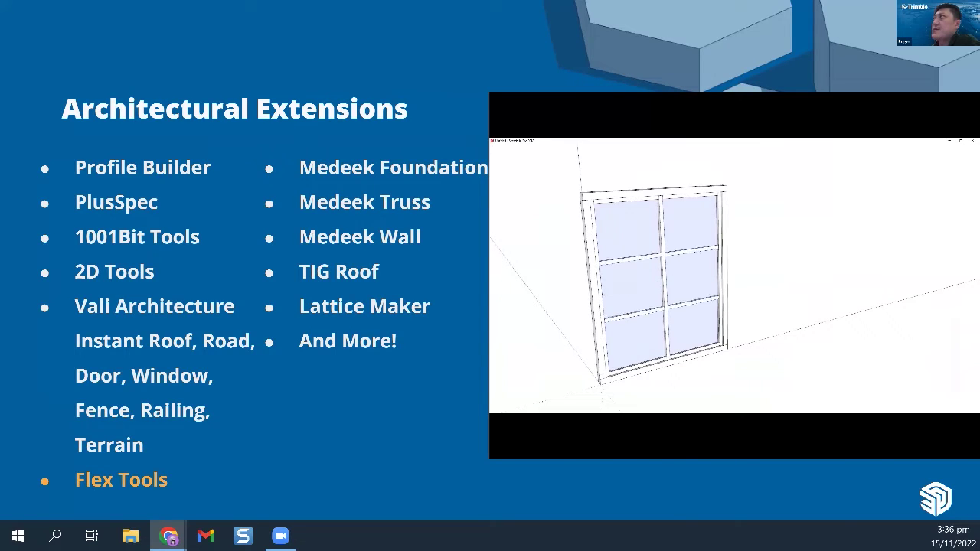
- Advance the slideshow to the Site/Location Extensions slide
{"action": "key", "text": "Right"}
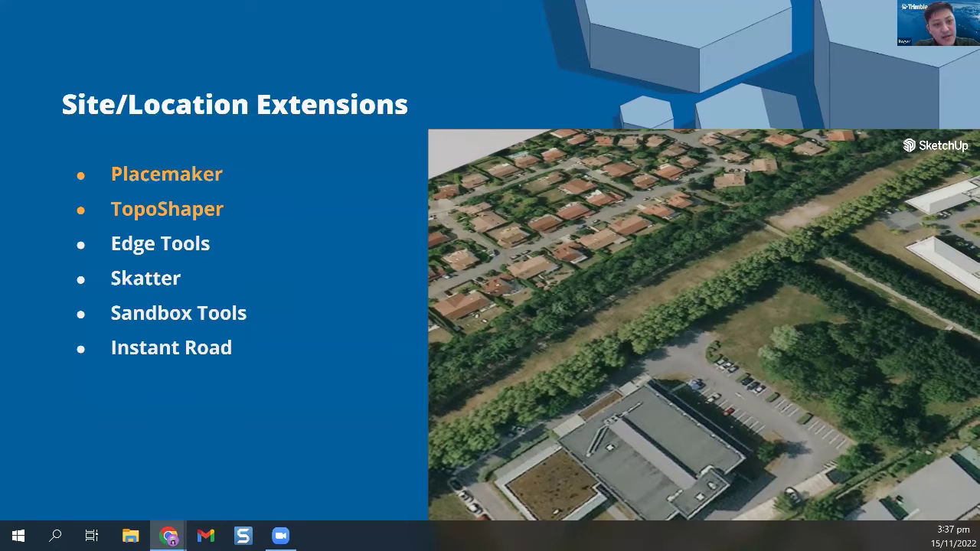
- Advance the slideshow to the TopoShaper Extension slide
{"action": "key", "text": "Right"}
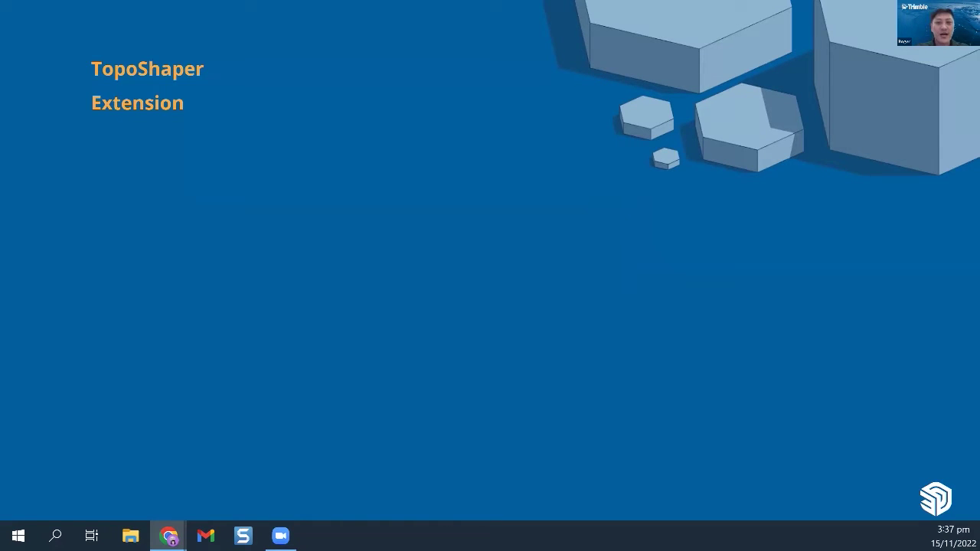
- Show the TopoShaper terrain examples, then move on to the Photorealistic/Stylized Rendering slide
{"action": "key", "text": "Right"}
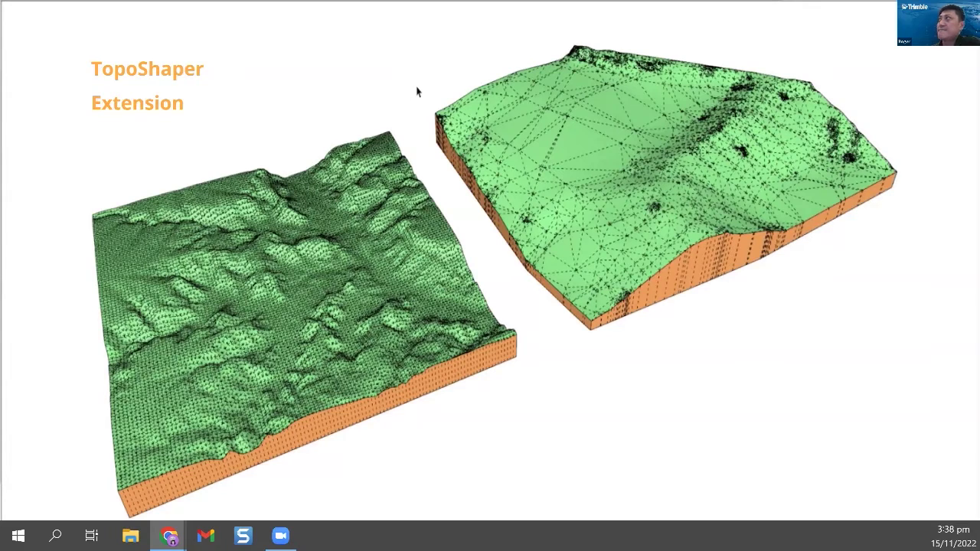
{"action": "key", "text": "Right"}
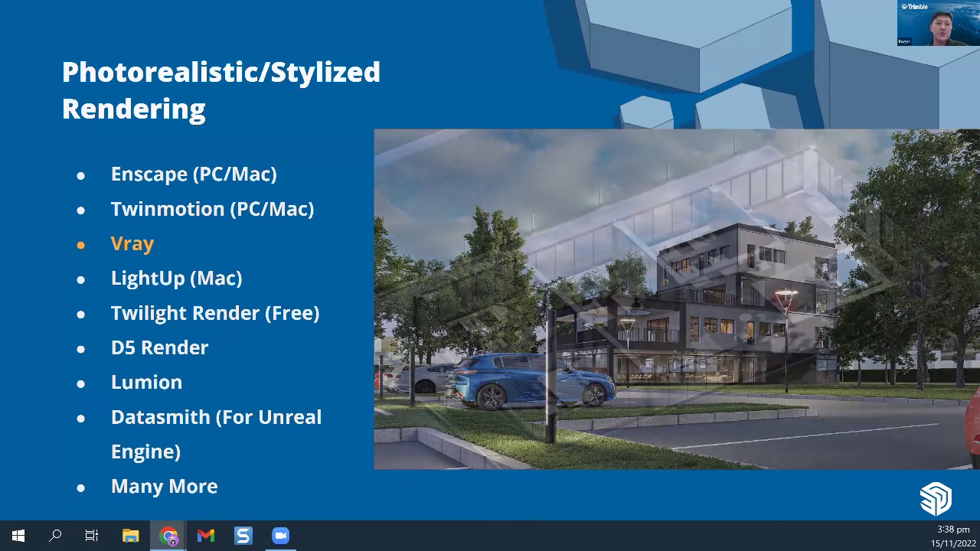
- Advance from the rendering slide to the SUBIMTOOL extension slide
{"action": "key", "text": "Right"}
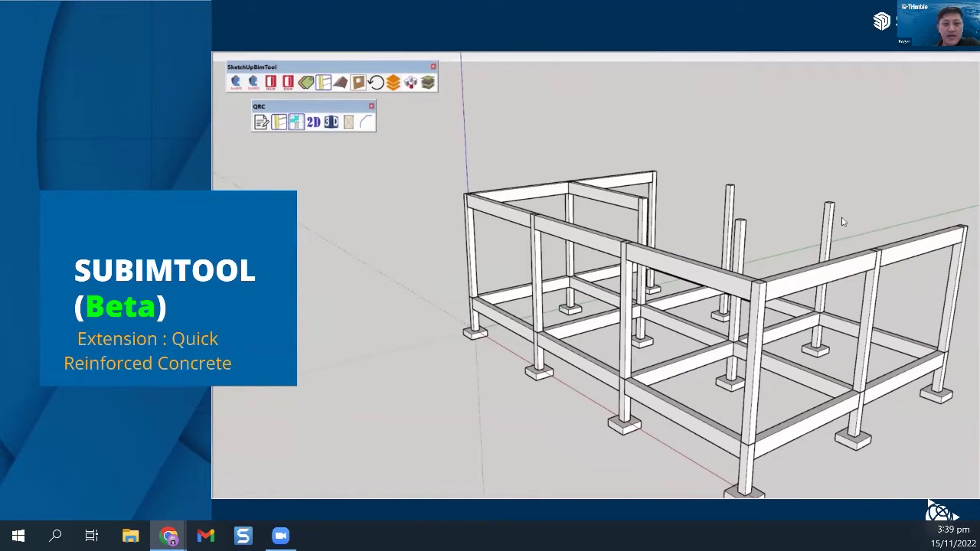
- Raise columns from the footings and set their height to 3.5
{"action": "scroll", "coordinate": [575, 160], "scroll_direction": "up", "scroll_amount": 5}
{"action": "scroll", "coordinate": [563, 170], "scroll_direction": "down", "scroll_amount": 3}
{"action": "mouse_move", "coordinate": [563, 170]}
{"action": "middle_mouse_down"}
{"action": "mouse_move", "coordinate": [661, 240]}
{"action": "mouse_move", "coordinate": [694, 245]}
{"action": "mouse_move", "coordinate": [626, 236]}
{"action": "middle_mouse_up"}
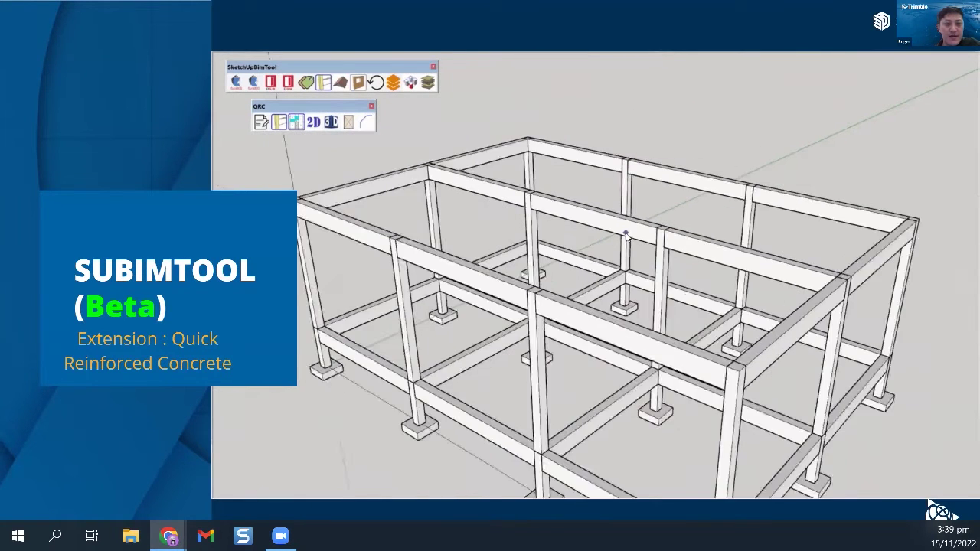
{"action": "scroll", "coordinate": [730, 151], "scroll_direction": "down", "scroll_amount": 3}
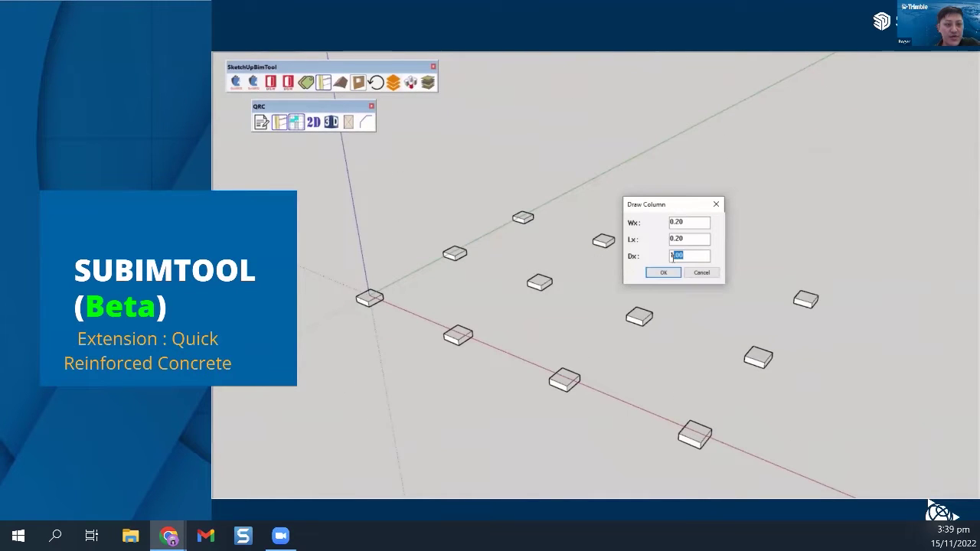
{"action": "left_click", "coordinate": [663, 272]}
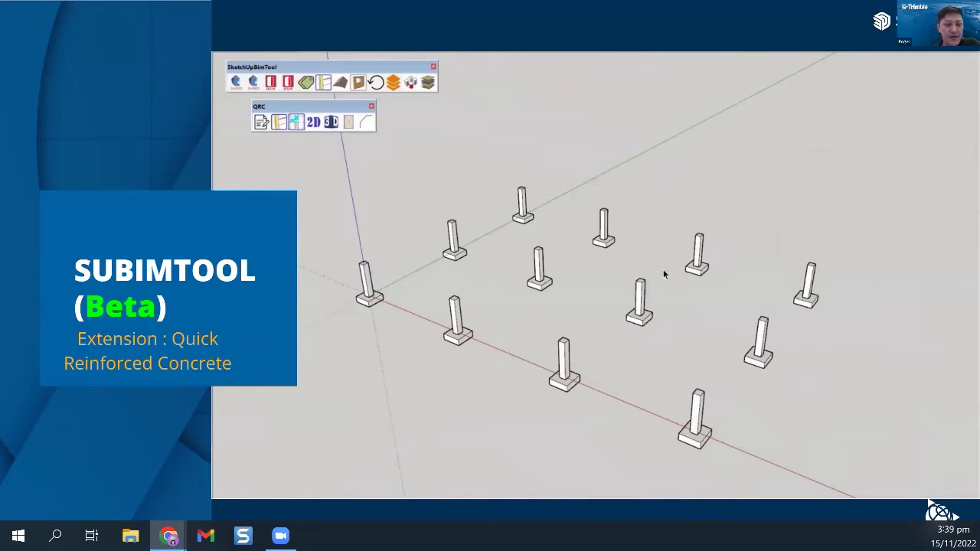
{"action": "left_click", "coordinate": [279, 122]}
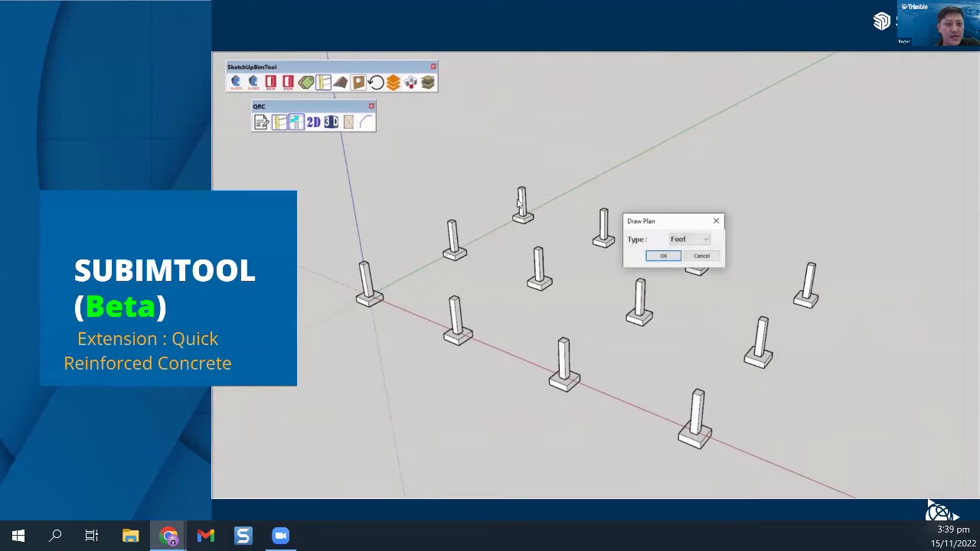
{"action": "key", "text": "Return"}
{"action": "type", "text": "3.5"}
{"action": "key", "text": "Return"}
- Draw beams between all columns using the BeamAll element type
{"action": "middle_click_drag", "start_coordinate": [648, 256], "coordinate": [299, 139]}
{"action": "left_click", "coordinate": [295, 123]}
{"action": "left_click", "coordinate": [689, 239]}
{"action": "left_click", "coordinate": [684, 282]}
{"action": "left_click", "coordinate": [670, 266]}
- Add slabs across the frame with SlabAll at 0.10 thickness
{"action": "scroll", "coordinate": [672, 271], "scroll_direction": "up", "scroll_amount": 2}
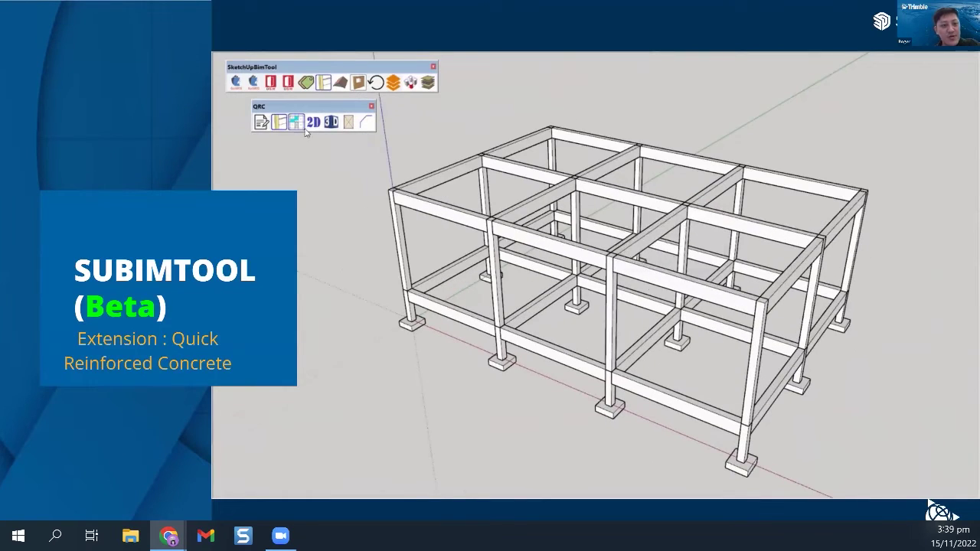
{"action": "left_click", "coordinate": [295, 123]}
{"action": "left_click", "coordinate": [665, 256]}
{"action": "left_click", "coordinate": [674, 258]}
- Place a single Foot footing at the origin with depth ending in 2, then show the Thank you! slide
{"action": "mouse_move", "coordinate": [674, 258]}
{"action": "middle_mouse_down"}
{"action": "mouse_move", "coordinate": [622, 192]}
{"action": "mouse_move", "coordinate": [357, 133]}
{"action": "mouse_move", "coordinate": [605, 182]}
{"action": "mouse_move", "coordinate": [805, 248]}
{"action": "mouse_move", "coordinate": [711, 278]}
{"action": "mouse_move", "coordinate": [637, 448]}
{"action": "middle_mouse_up"}
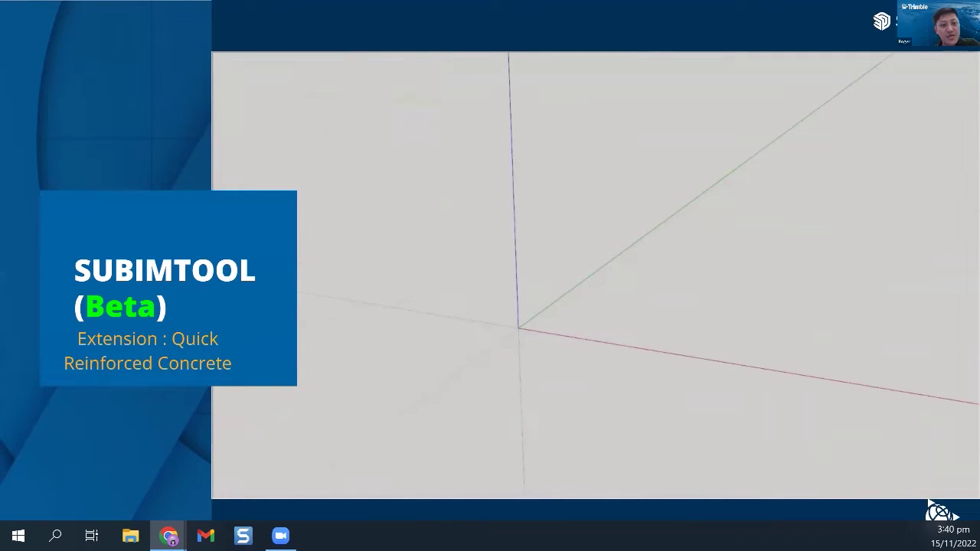
{"action": "left_click", "coordinate": [279, 123]}
{"action": "left_click", "coordinate": [689, 239]}
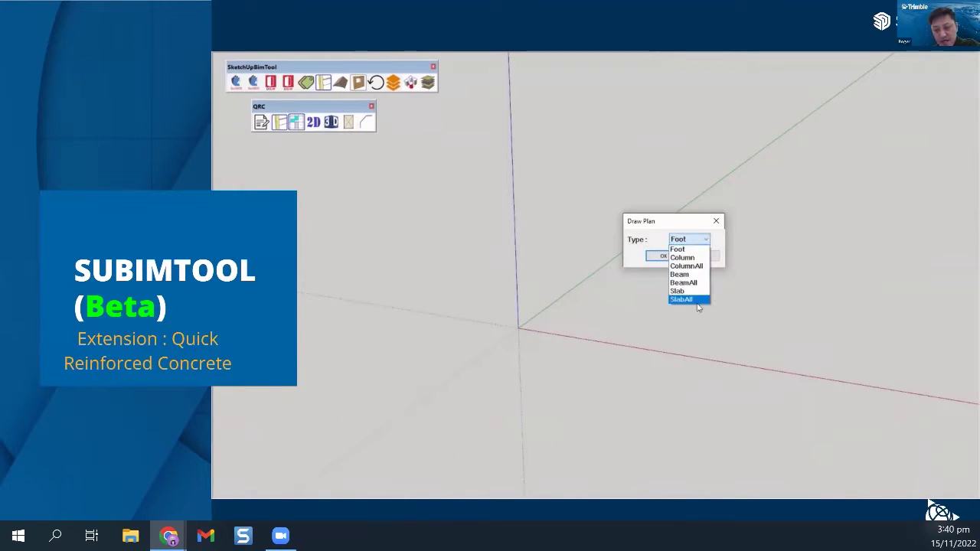
{"action": "left_click", "coordinate": [685, 253]}
{"action": "left_click_drag", "start_coordinate": [686, 256], "coordinate": [679, 257]}
{"action": "type", "text": "2"}
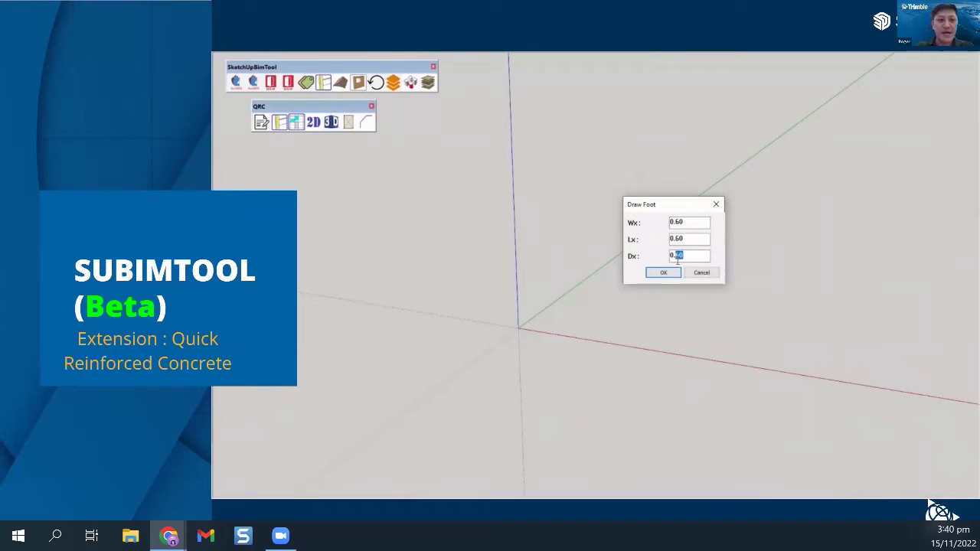
{"action": "left_click", "coordinate": [663, 273]}
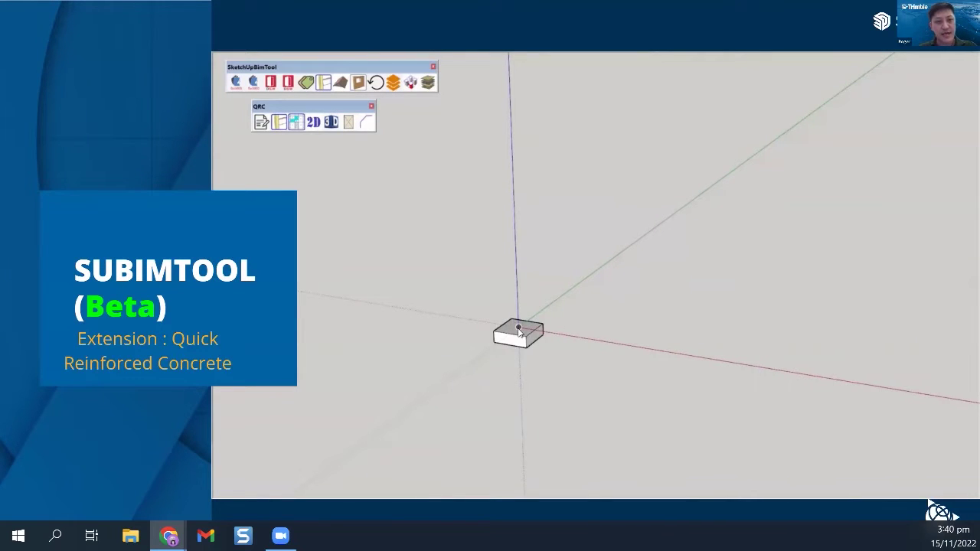
{"action": "key", "text": "Right"}
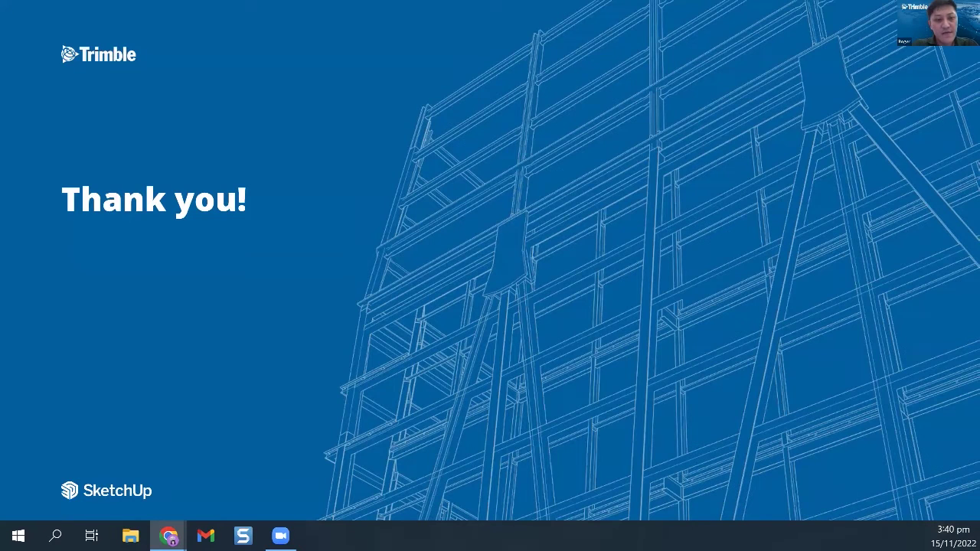
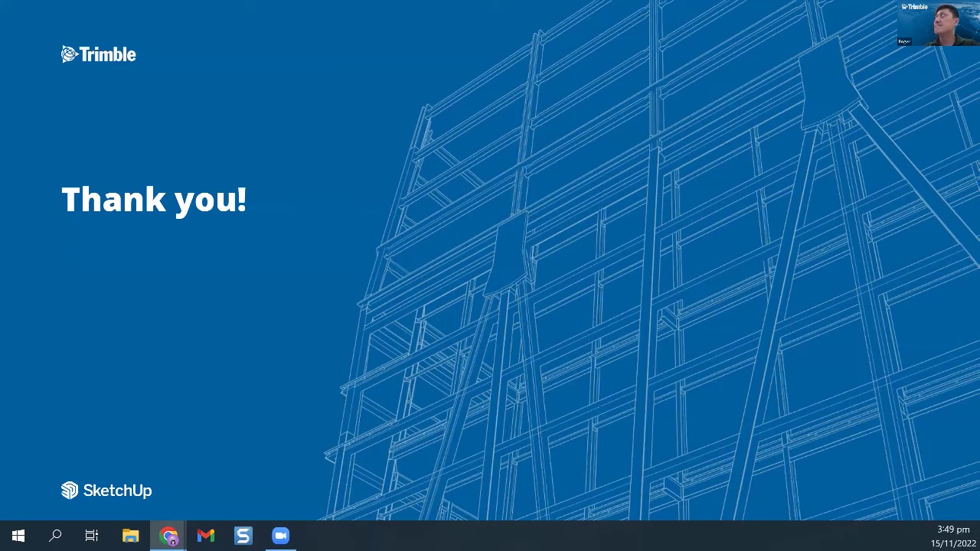
- Bring the Extension Warehouse browser window forward over the Thank you slide
{"action": "key", "text": "alt+Tab"}
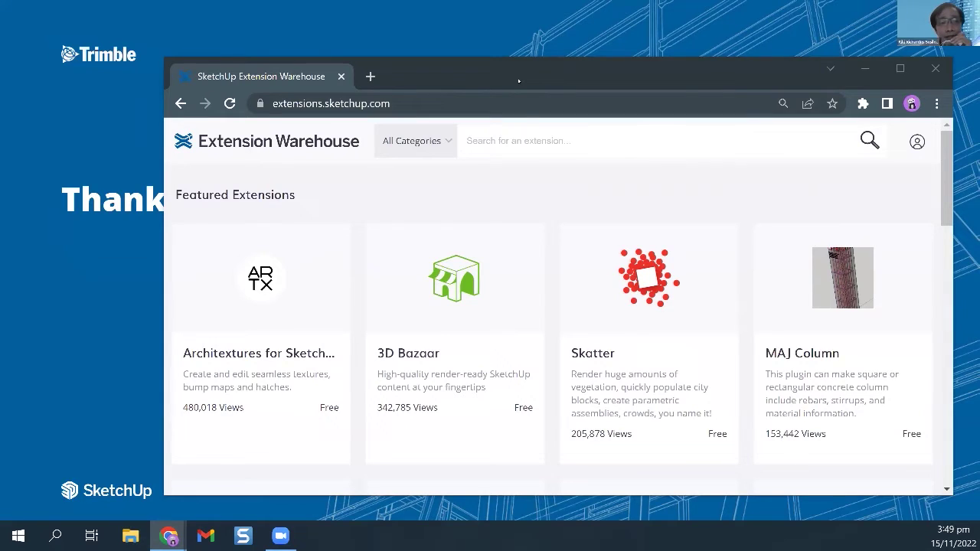
{"action": "left_click", "coordinate": [323, 104]}
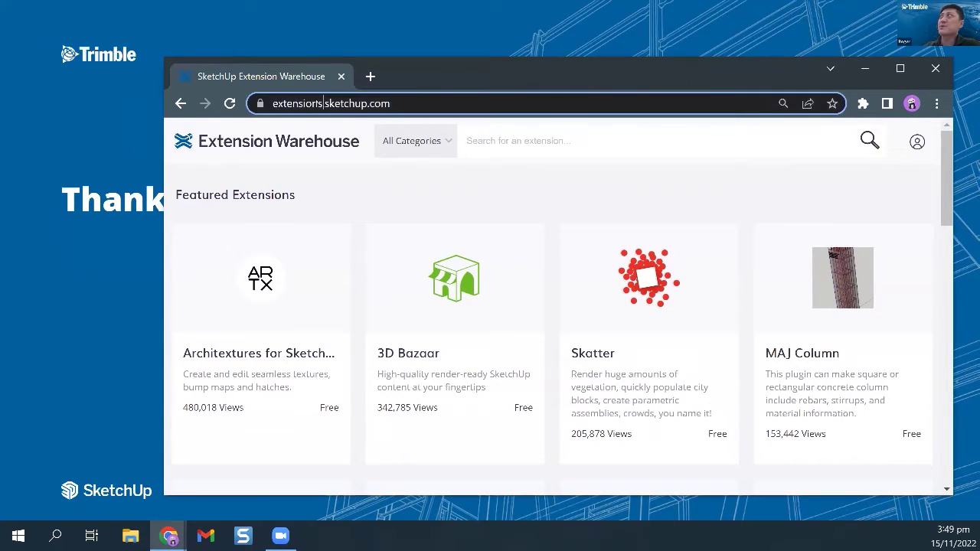
{"action": "scroll", "coordinate": [444, 245], "scroll_direction": "down", "scroll_amount": 3}
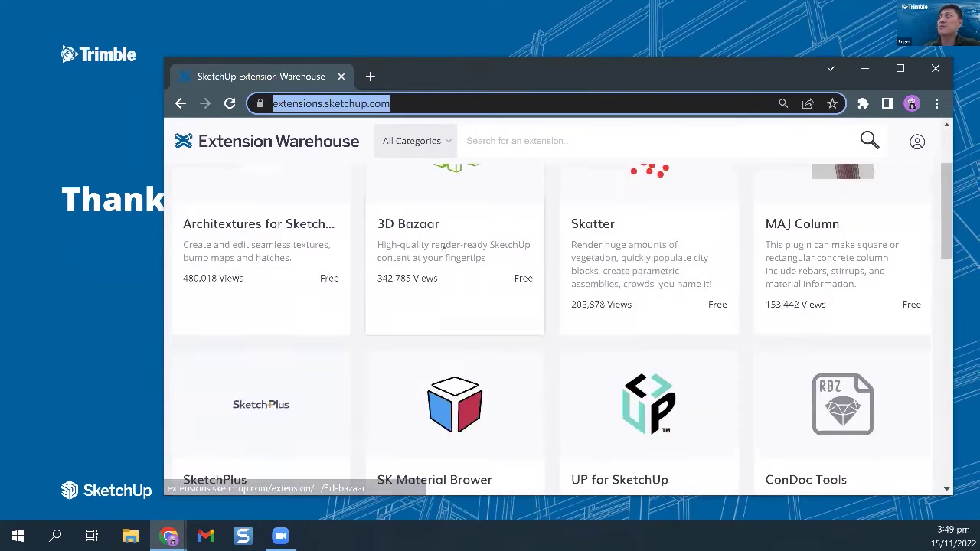
{"action": "scroll", "coordinate": [444, 246], "scroll_direction": "down", "scroll_amount": 3}
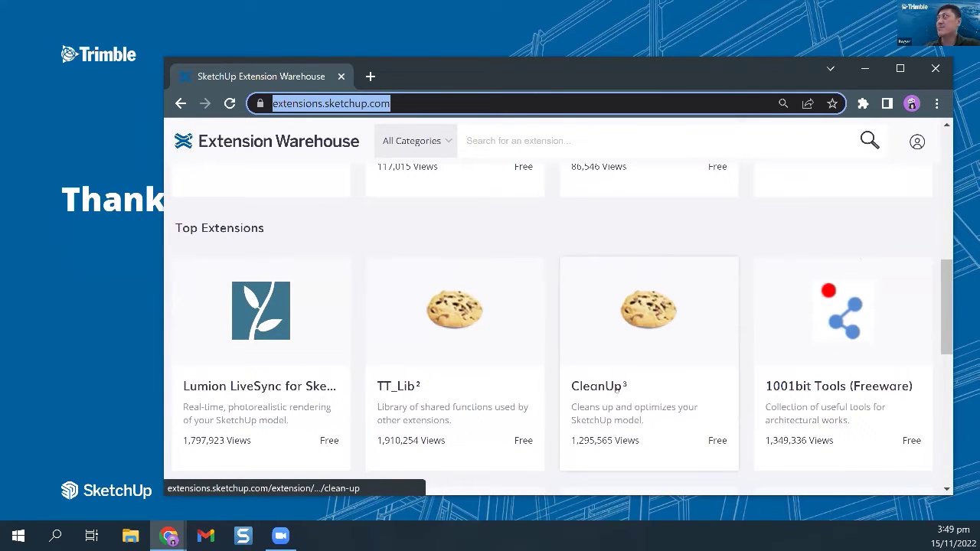
{"action": "scroll", "coordinate": [619, 389], "scroll_direction": "down", "scroll_amount": 6}
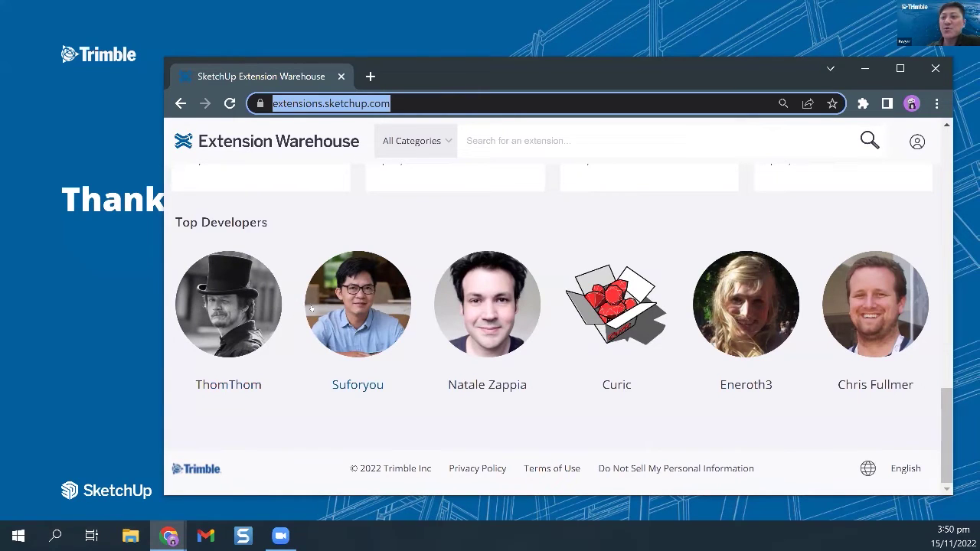
{"action": "scroll", "coordinate": [308, 307], "scroll_direction": "up", "scroll_amount": 3}
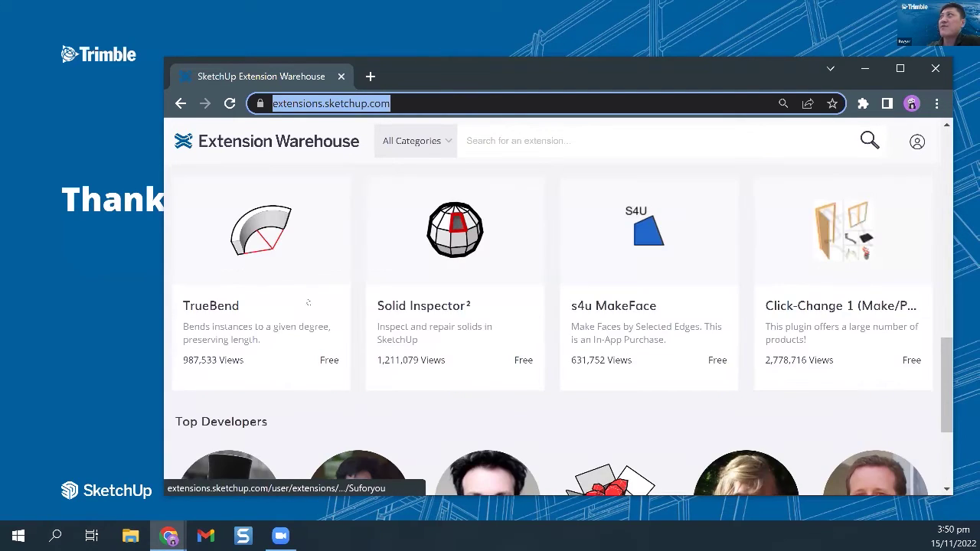
{"action": "scroll", "coordinate": [308, 307], "scroll_direction": "up", "scroll_amount": 5}
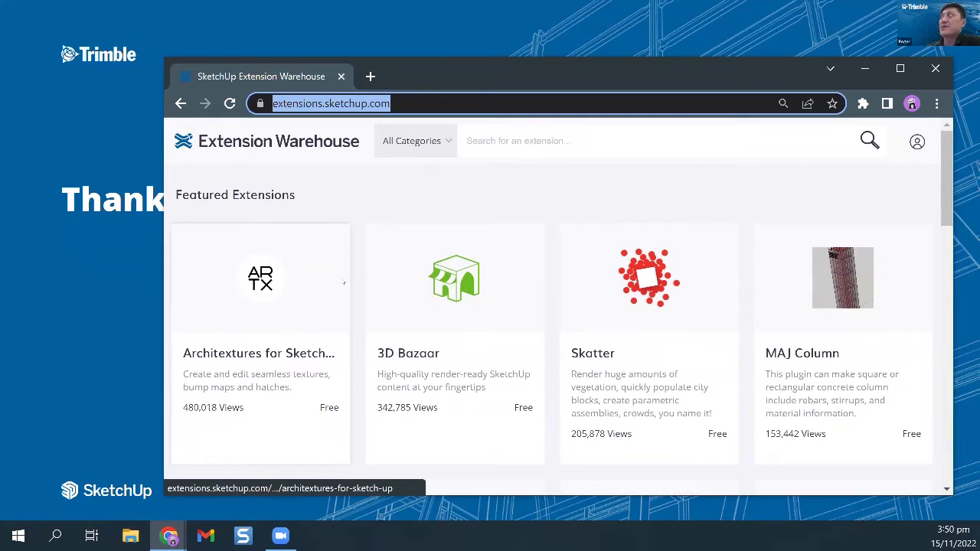
{"action": "left_click", "coordinate": [415, 141]}
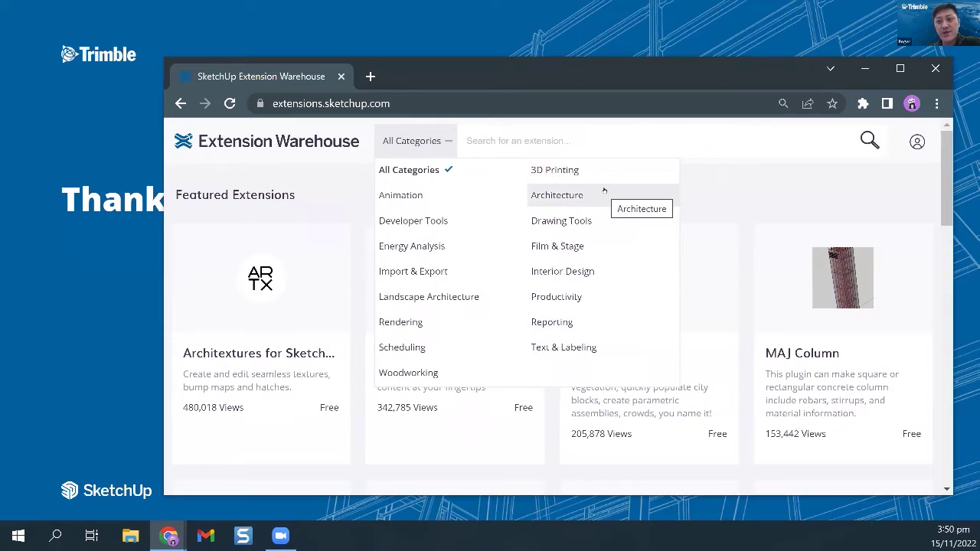
{"action": "left_click", "coordinate": [715, 196]}
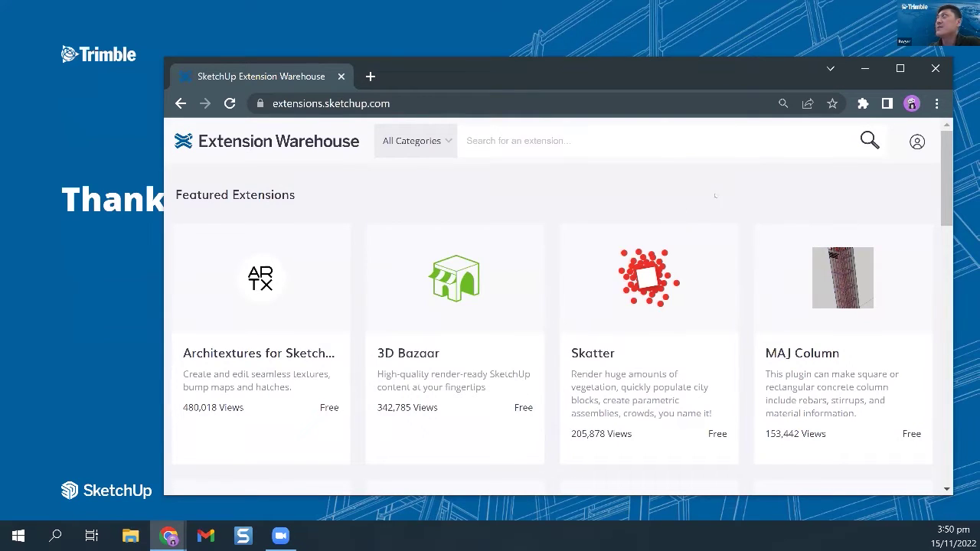
{"action": "left_click", "coordinate": [462, 36]}
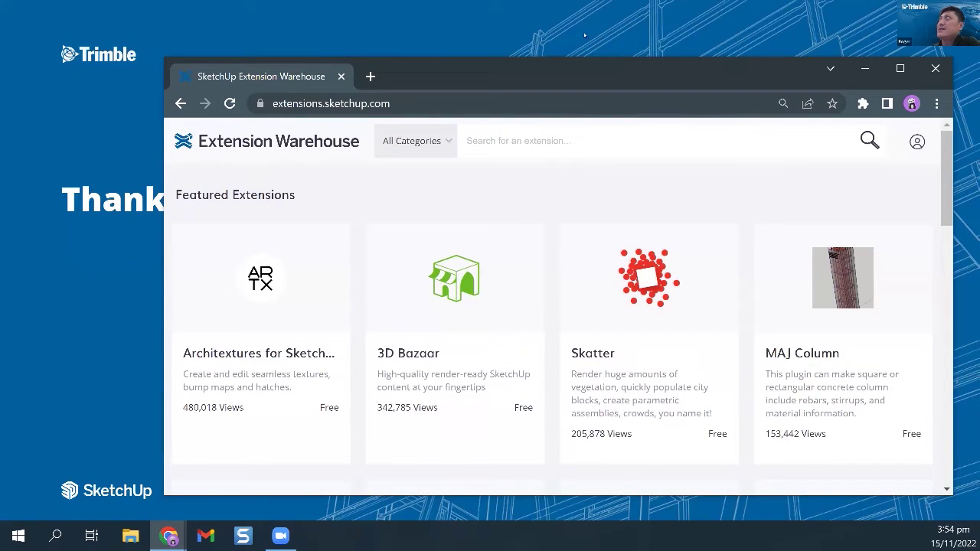
- Search Google for 'sketchup for web' and open the SketchUp for Web product page
{"action": "left_click", "coordinate": [413, 98]}
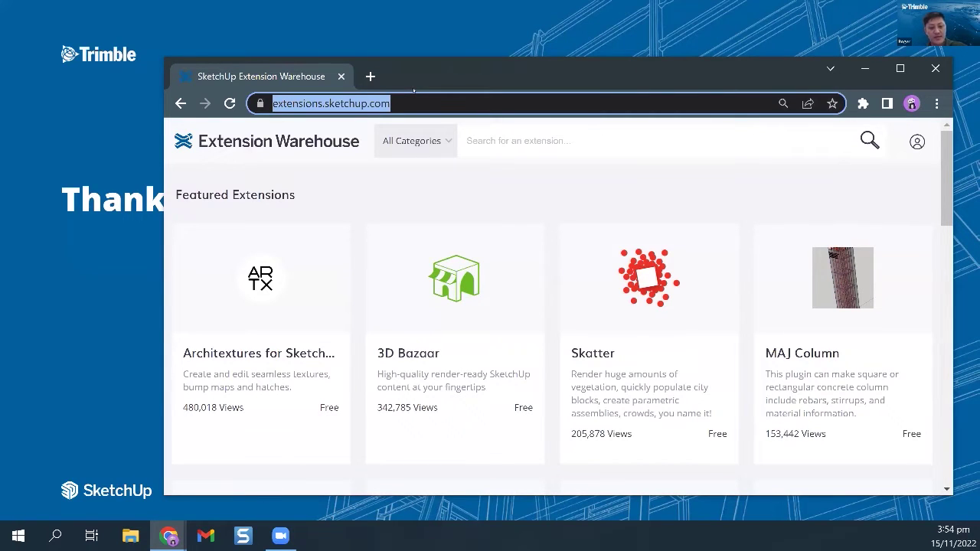
{"action": "type", "text": "sketchup for web"}
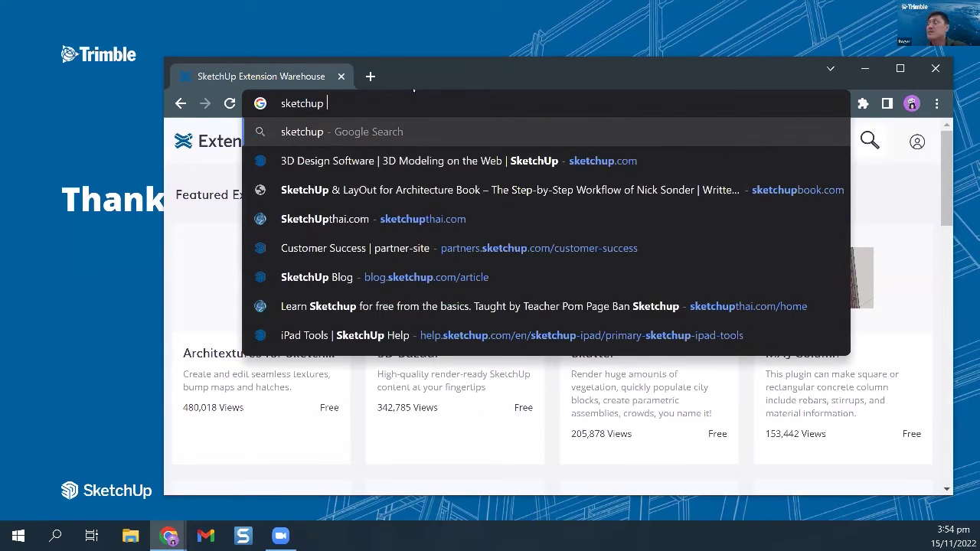
{"action": "key", "text": "Return"}
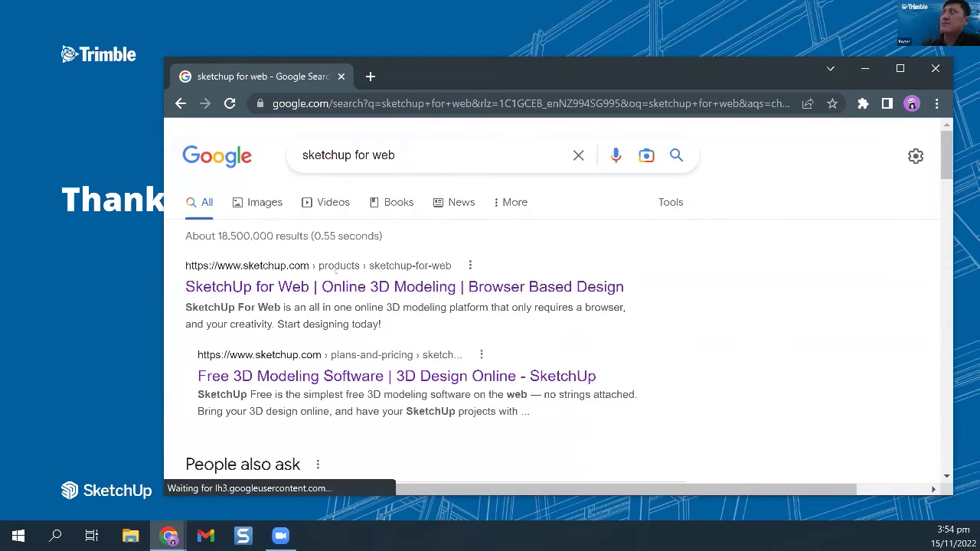
{"action": "left_click", "coordinate": [335, 286]}
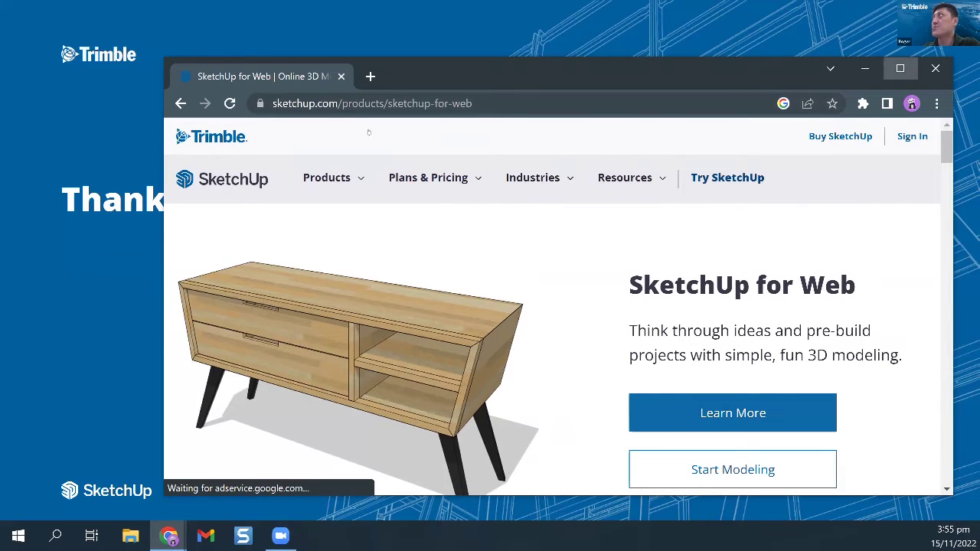
{"action": "key", "text": "super+Up"}
- Maximize the browser and launch SketchUp for Web in a new tab with Start Modeling
{"action": "left_click", "coordinate": [291, 114]}
{"action": "mouse_move", "coordinate": [186, 114]}
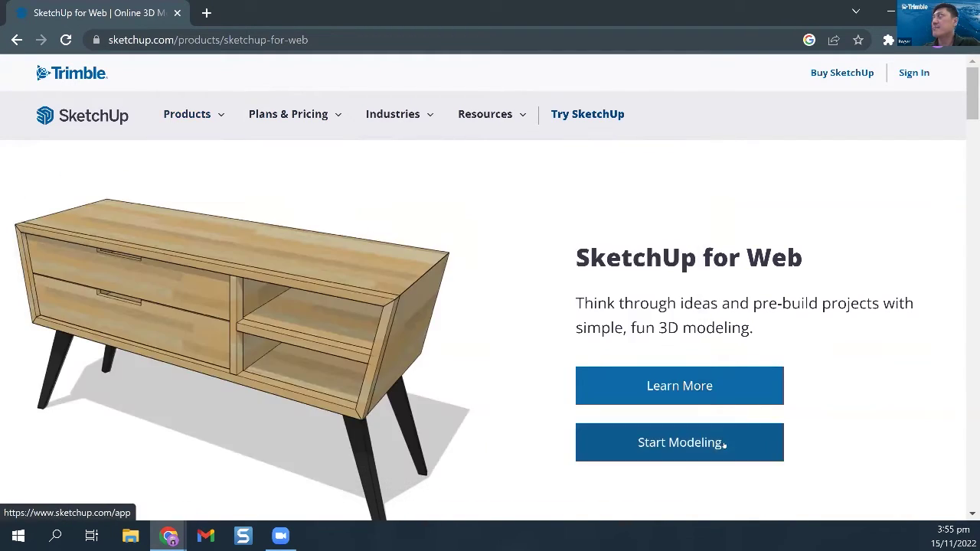
{"action": "left_click", "coordinate": [722, 443]}
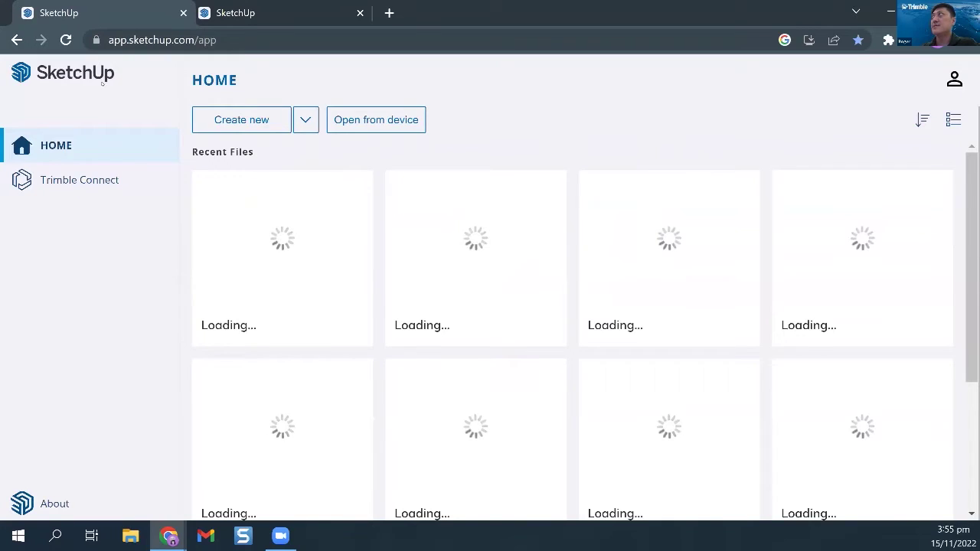
- Move the SketchUp tab into its own browser window and open the Sink with Mirror model
{"action": "left_click_drag", "start_coordinate": [102, 86], "coordinate": [104, 88]}
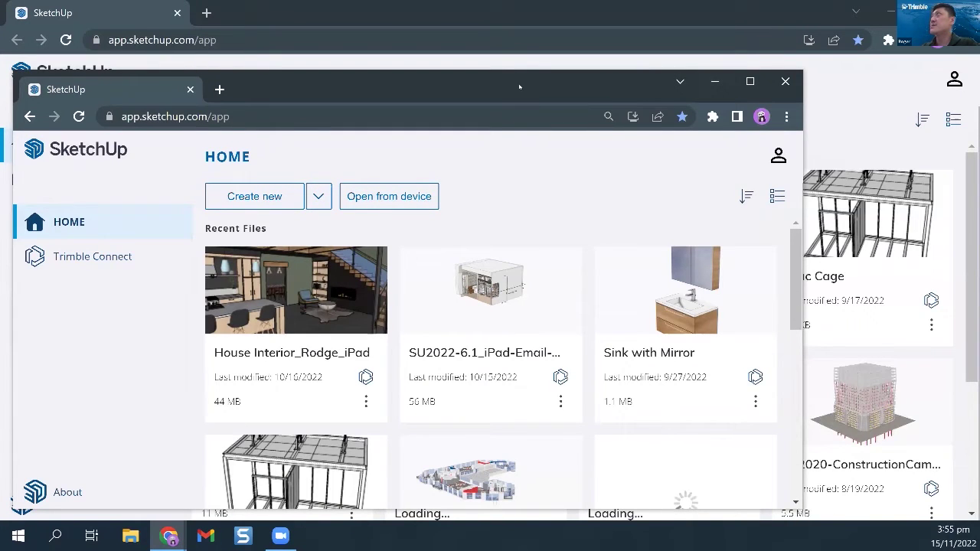
{"action": "left_click_drag", "start_coordinate": [519, 88], "coordinate": [563, 74]}
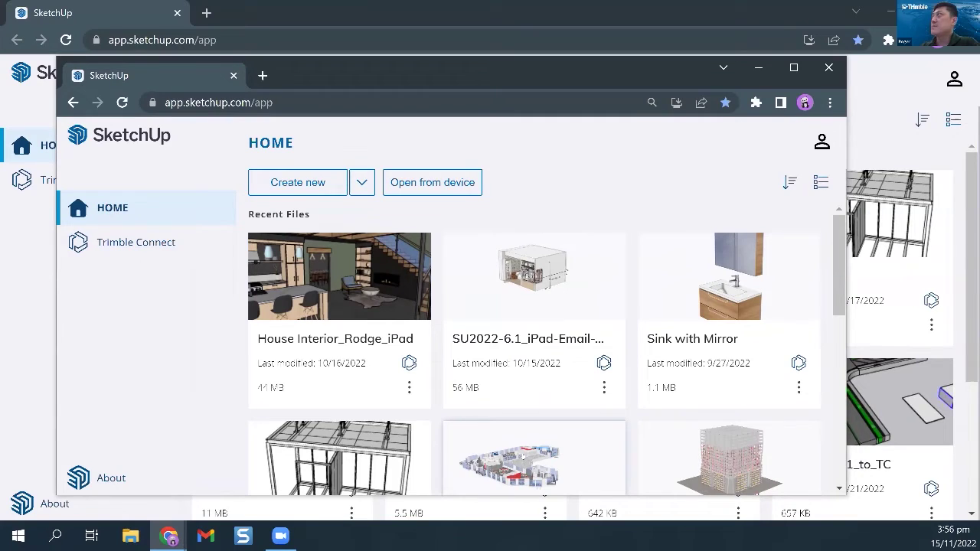
{"action": "left_click", "coordinate": [706, 271]}
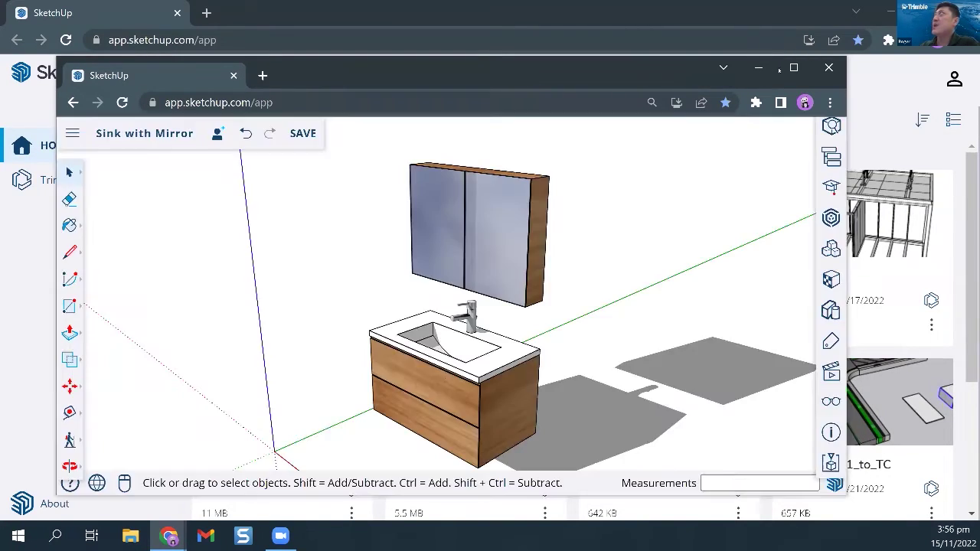
- Maximize the Sink with Mirror editor, orbit the model, and show the Components panel
{"action": "left_click", "coordinate": [794, 67]}
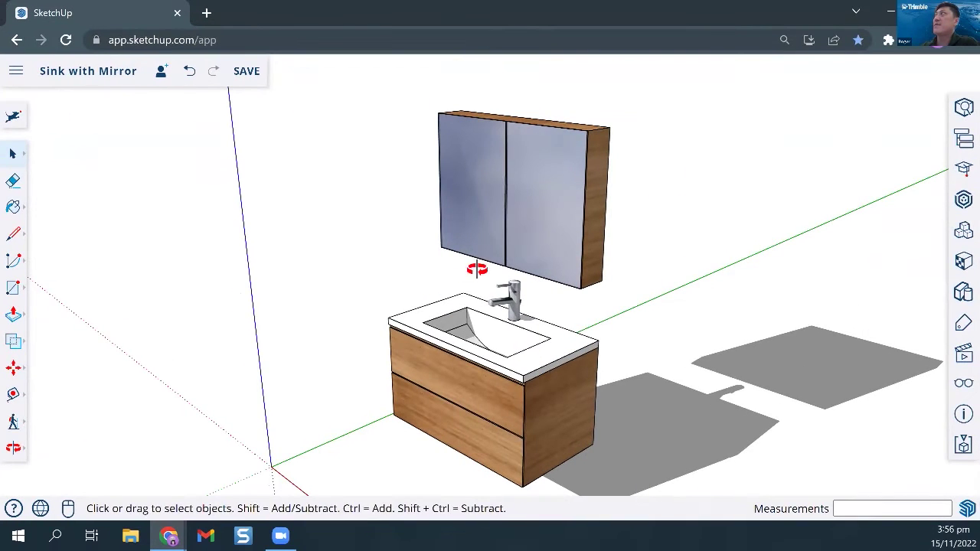
{"action": "middle_click_drag", "start_coordinate": [691, 273], "coordinate": [889, 278]}
{"action": "left_click_drag", "start_coordinate": [553, 281], "coordinate": [16, 218]}
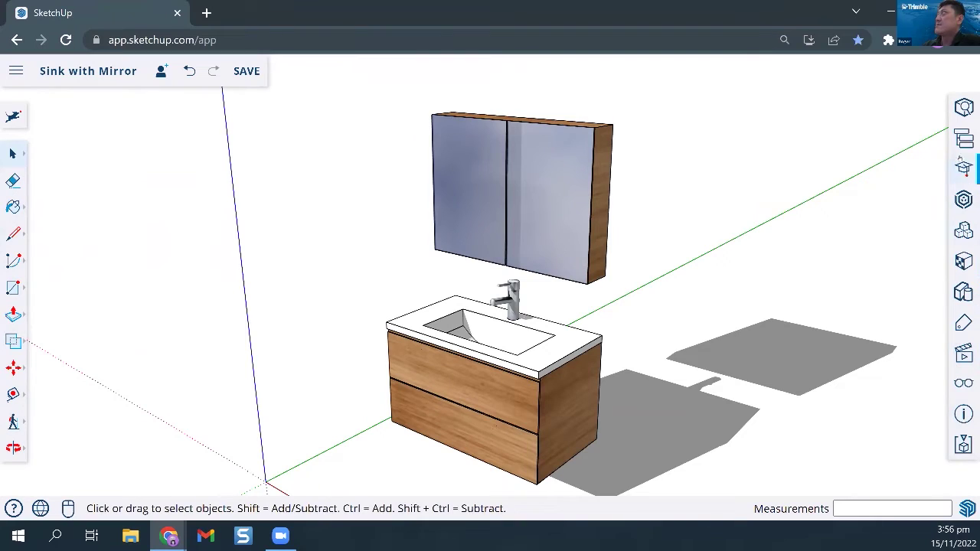
{"action": "left_click", "coordinate": [963, 232]}
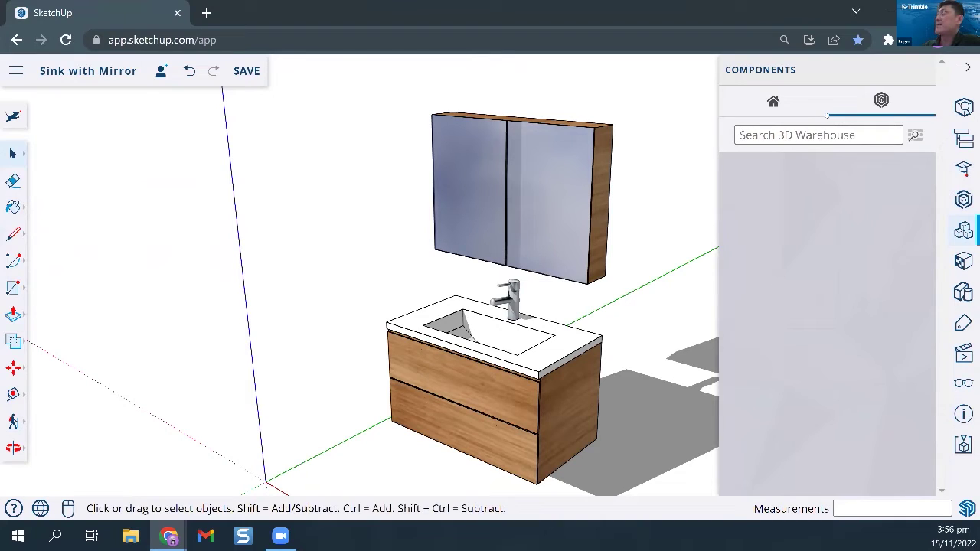
- Collapse the Components panel and reposition the browser window
{"action": "left_click", "coordinate": [963, 67]}
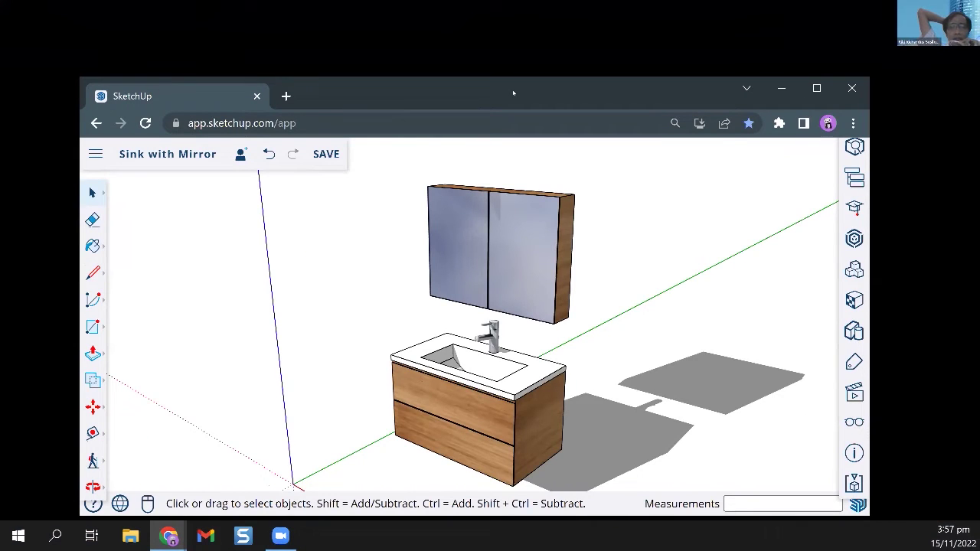
{"action": "left_click_drag", "start_coordinate": [576, 103], "coordinate": [556, 117]}
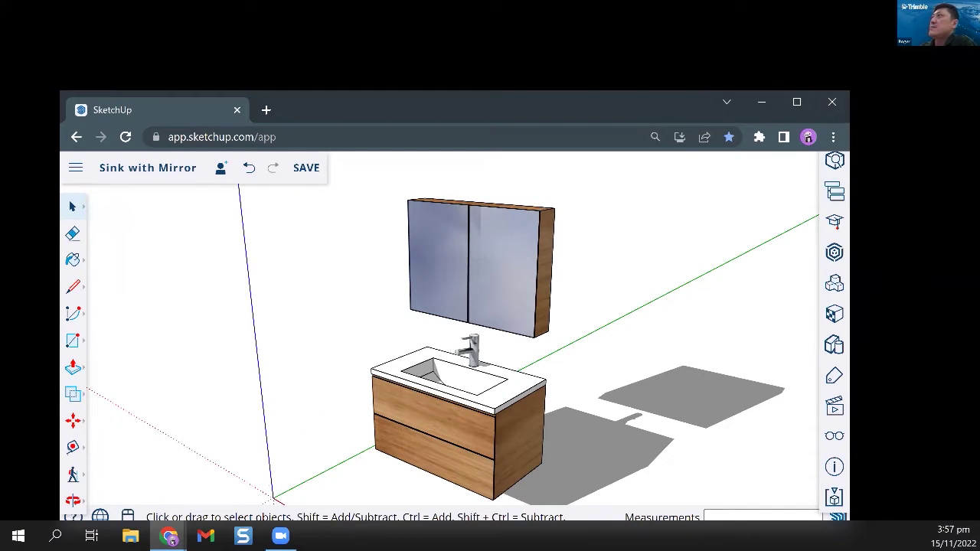
{"action": "mouse_move", "coordinate": [170, 536]}
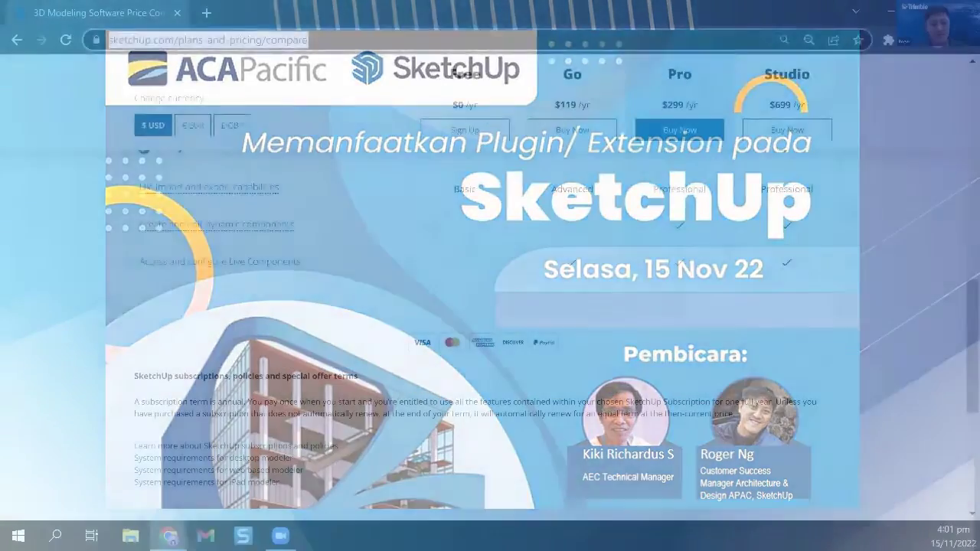
- Go to developer.sketchcup.com and accept the suggested redirect to sketchup.com
{"action": "type", "text": "dev"}
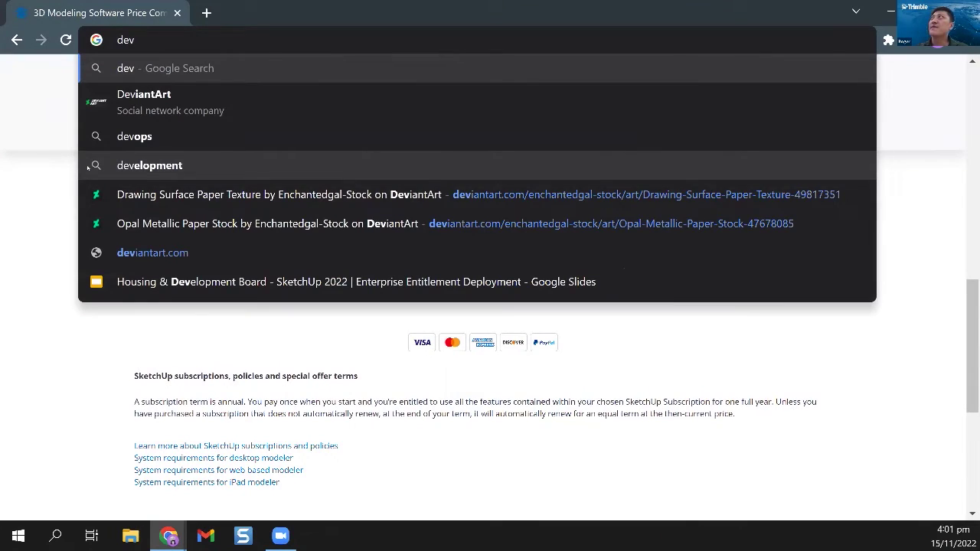
{"action": "type", "text": "eloper.sketcho"}
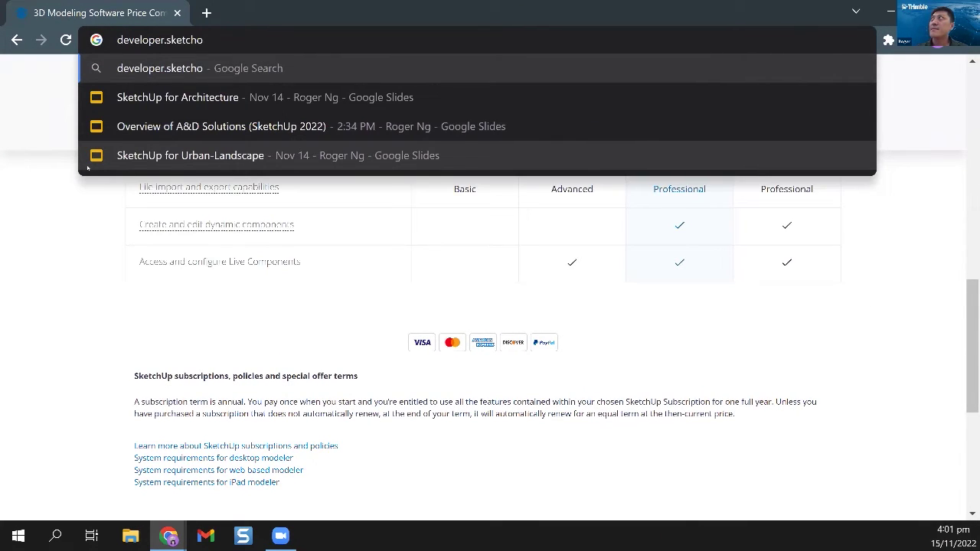
{"action": "key", "text": "BackSpace"}
{"action": "key", "text": "BackSpace"}
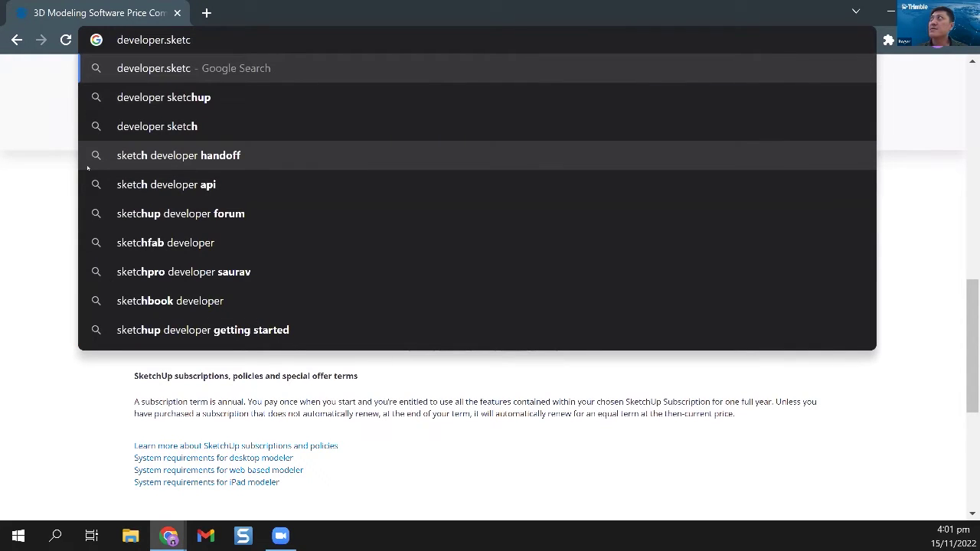
{"action": "type", "text": "hcup.com"}
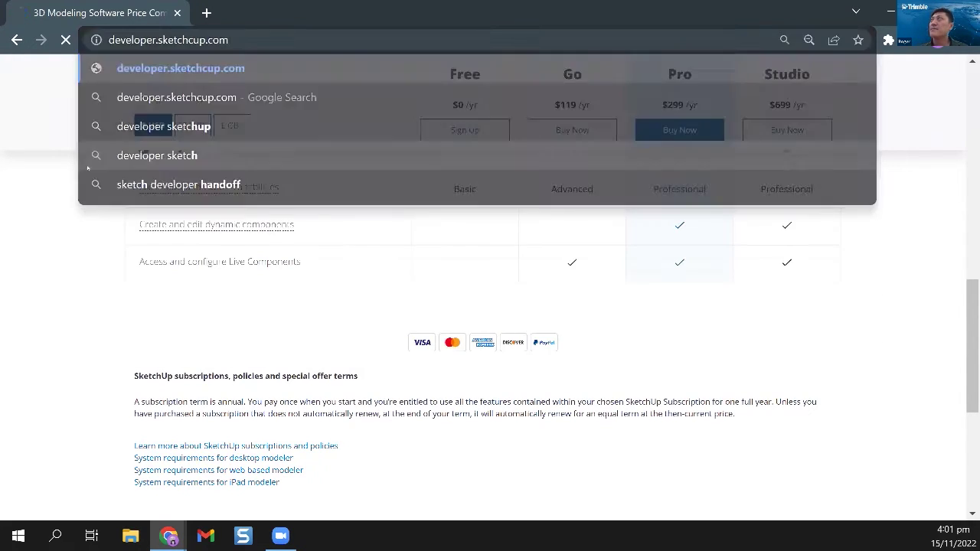
{"action": "key", "text": "Return"}
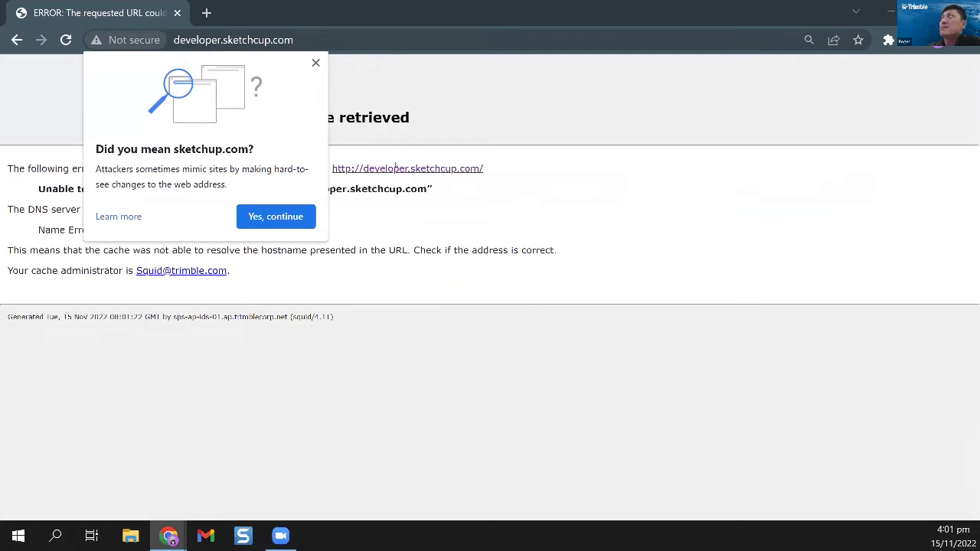
{"action": "left_click", "coordinate": [270, 219]}
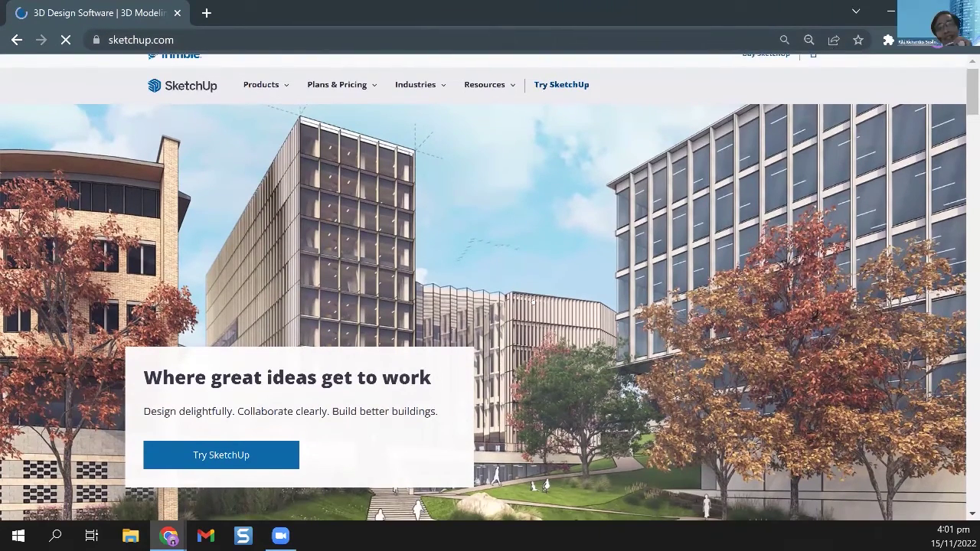
- Accept the cookie notice and open the Developer Center link from the sketchup.com footer
{"action": "scroll", "coordinate": [713, 461], "scroll_direction": "down", "scroll_amount": 20}
{"action": "left_click", "coordinate": [781, 496]}
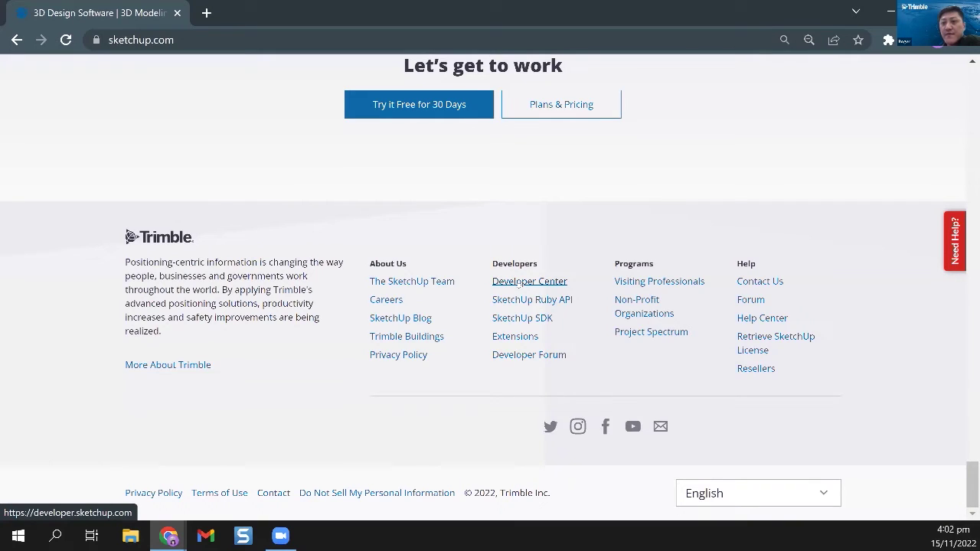
{"action": "left_click", "coordinate": [519, 283]}
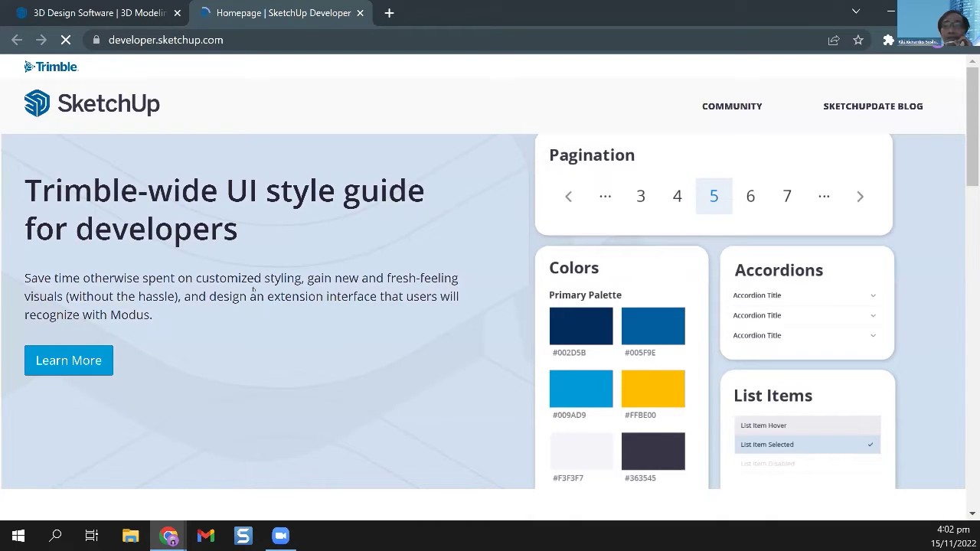
- Browse the Ruby Documentation, SDK and Extension Warehouse sections, then present from slide 4
{"action": "scroll", "coordinate": [253, 276], "scroll_direction": "down", "scroll_amount": 3}
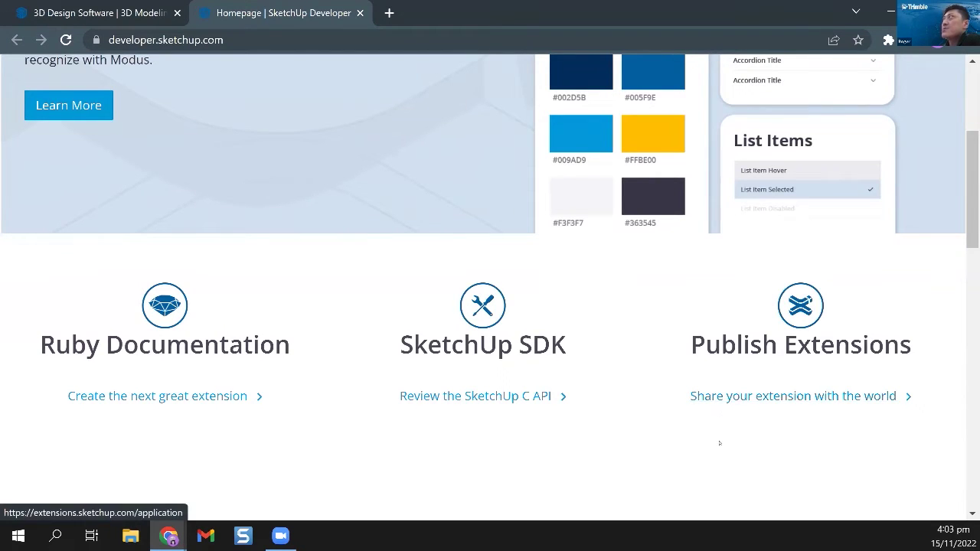
{"action": "scroll", "coordinate": [720, 442], "scroll_direction": "down", "scroll_amount": 2}
{"action": "scroll", "coordinate": [684, 436], "scroll_direction": "down", "scroll_amount": 2}
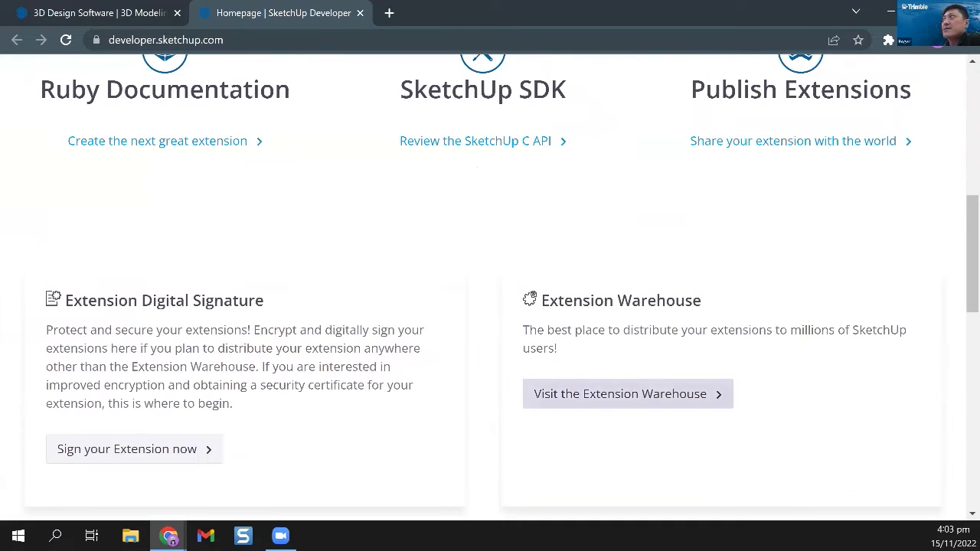
{"action": "scroll", "coordinate": [532, 248], "scroll_direction": "up", "scroll_amount": 4}
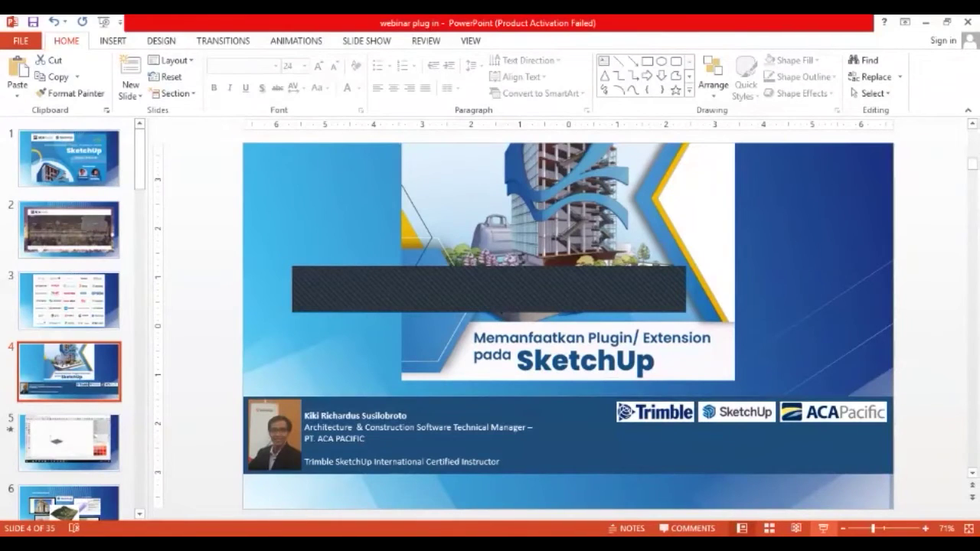
{"action": "key", "text": "shift+F5"}
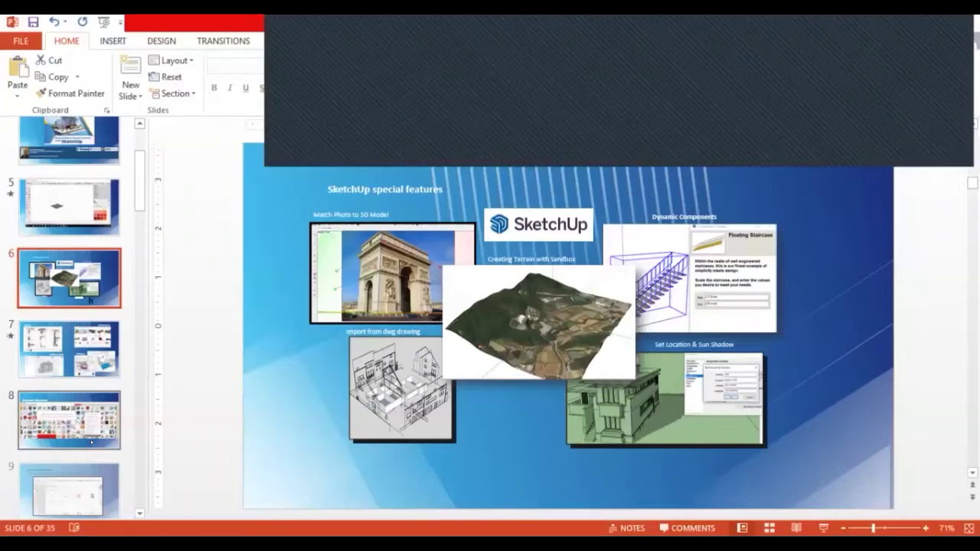
- Present from slide 8 and advance to slide 9, How to Donwload the Extensions
{"action": "left_click", "coordinate": [91, 439]}
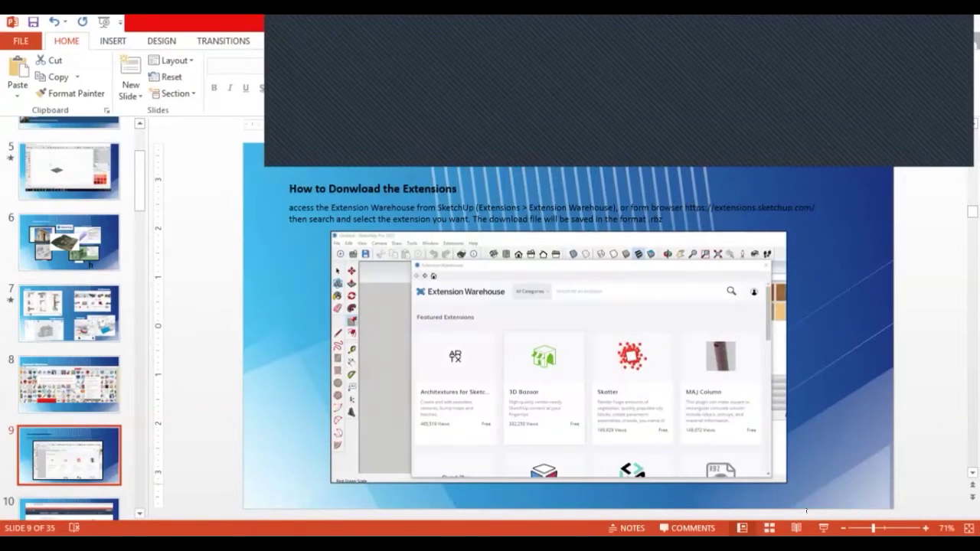
{"action": "left_click", "coordinate": [102, 395]}
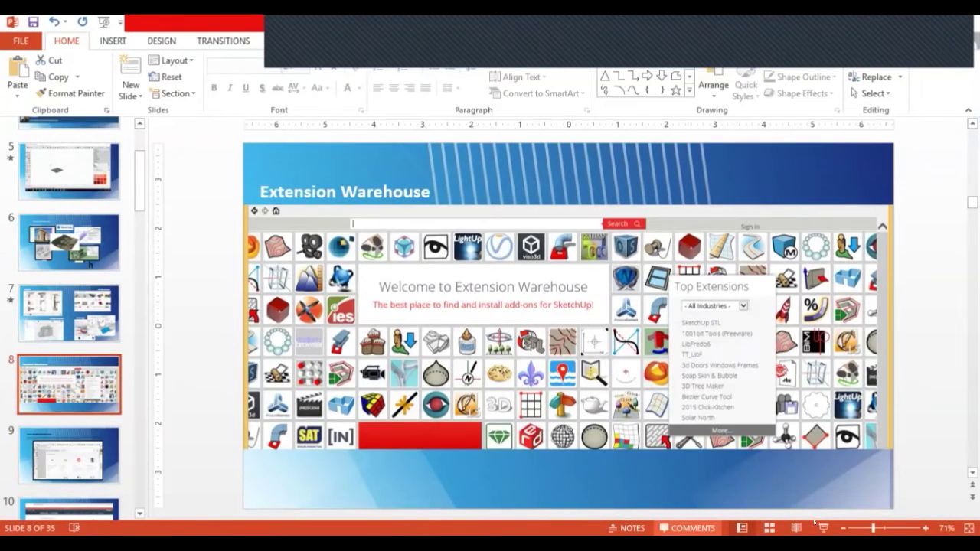
{"action": "key", "text": "shift+F5"}
{"action": "key", "text": "Right"}
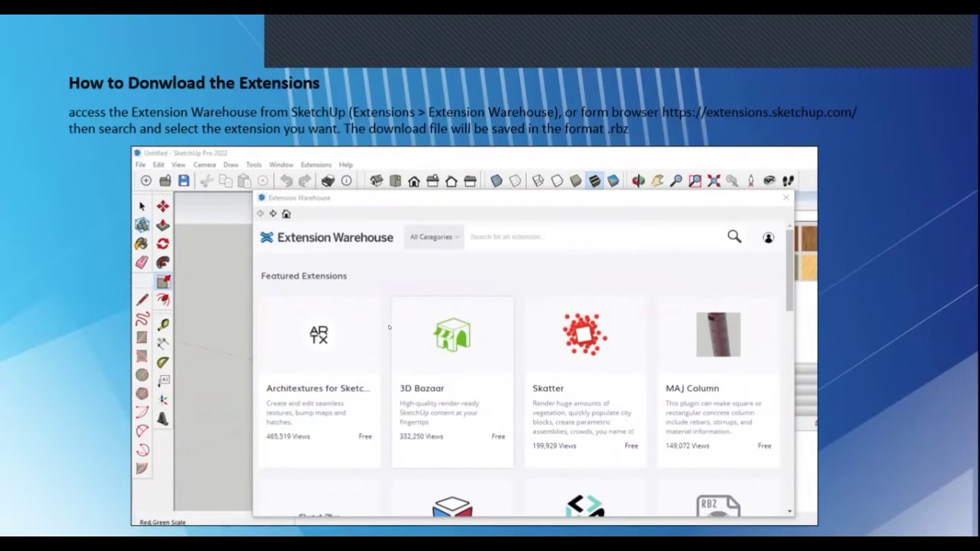
- Advance past the sketchUcation and Install Extensions slides to the Extension Warehouse demo video
{"action": "left_click", "coordinate": [610, 376]}
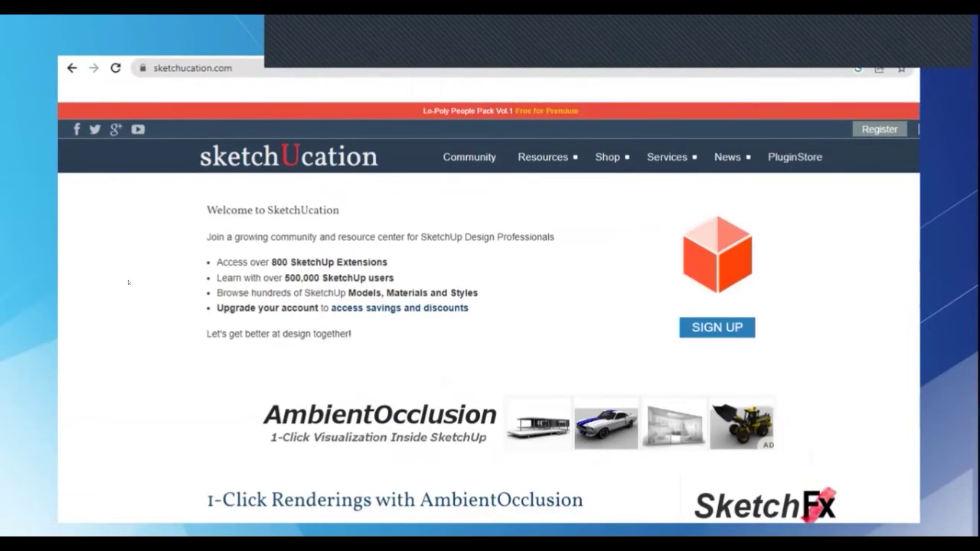
{"action": "left_click", "coordinate": [505, 361]}
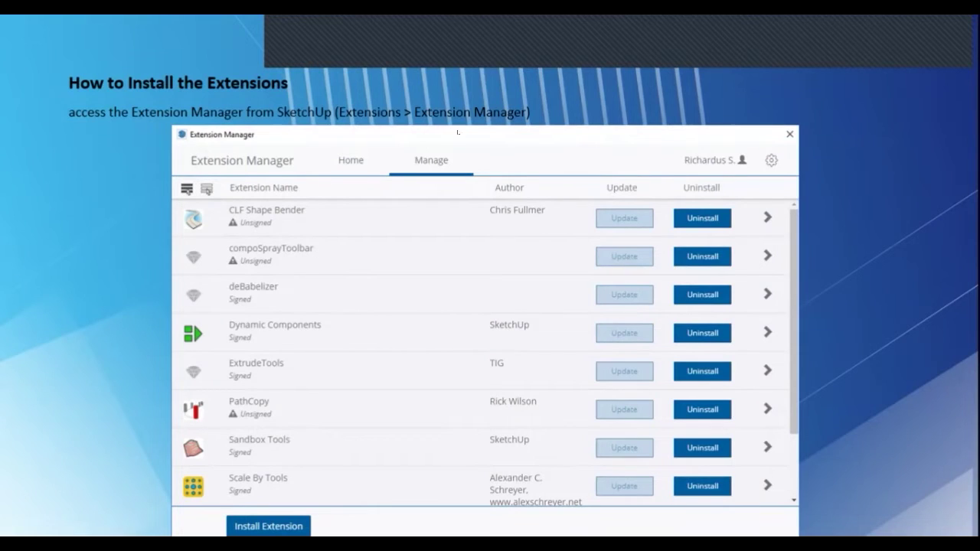
{"action": "left_click", "coordinate": [438, 360]}
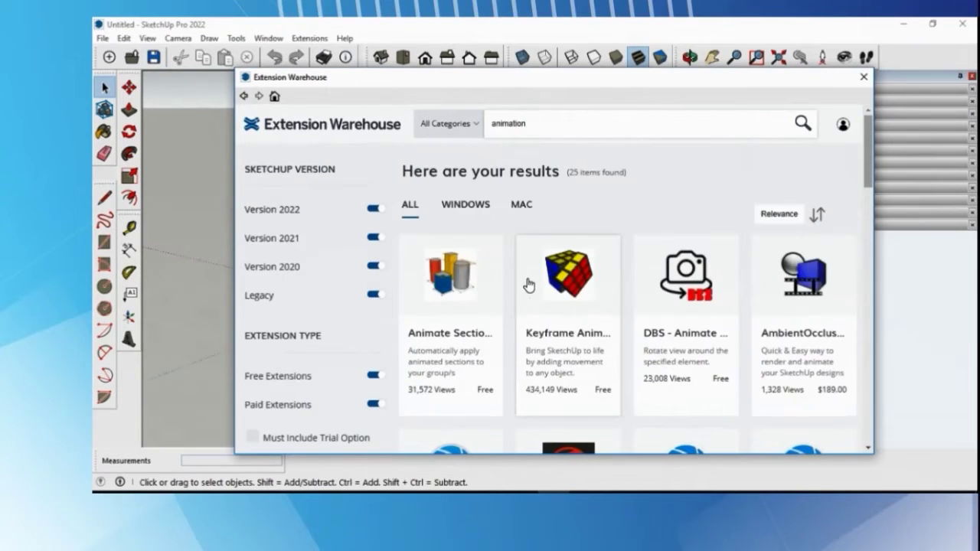
{"action": "left_click", "coordinate": [274, 96]}
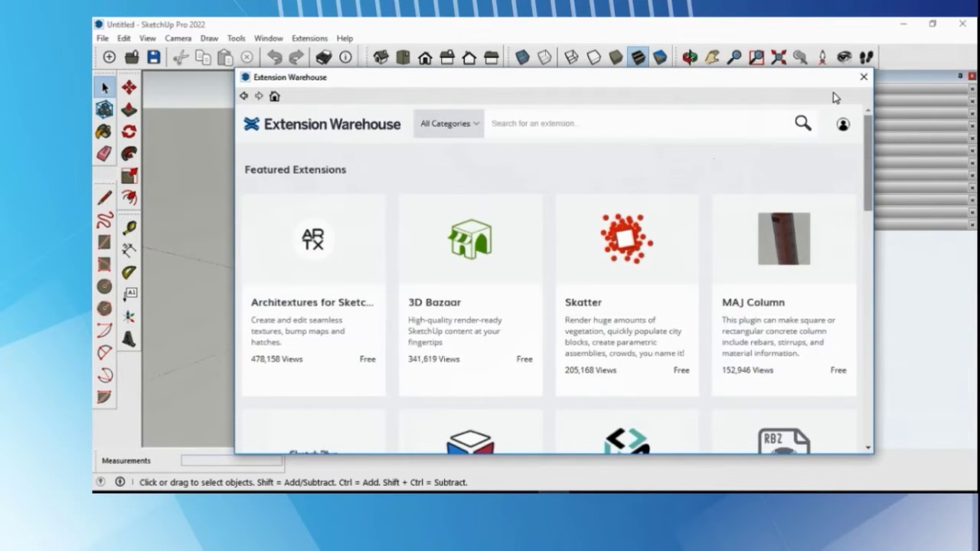
- Install the TrueBend extension from its Extension Warehouse page
{"action": "scroll", "coordinate": [419, 294], "scroll_direction": "down", "scroll_amount": 5}
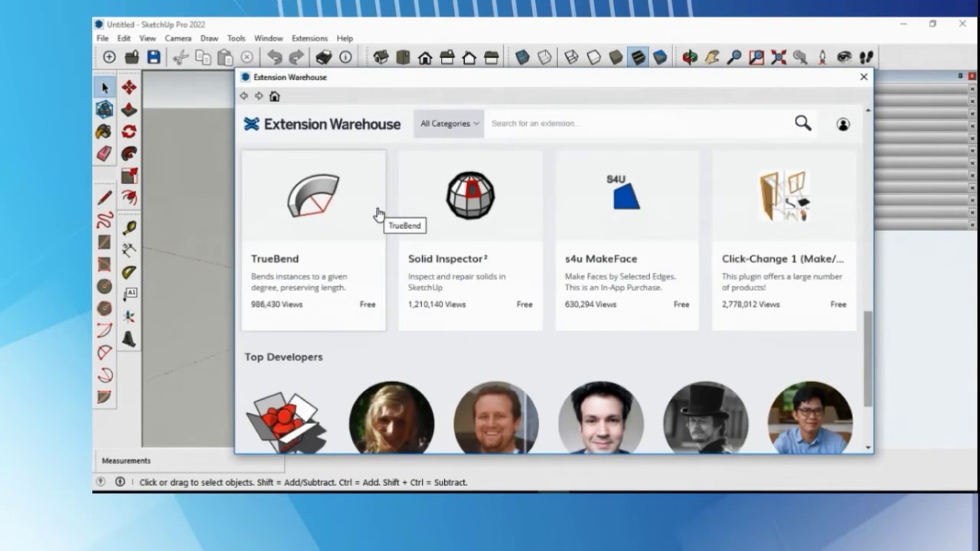
{"action": "left_click", "coordinate": [330, 230]}
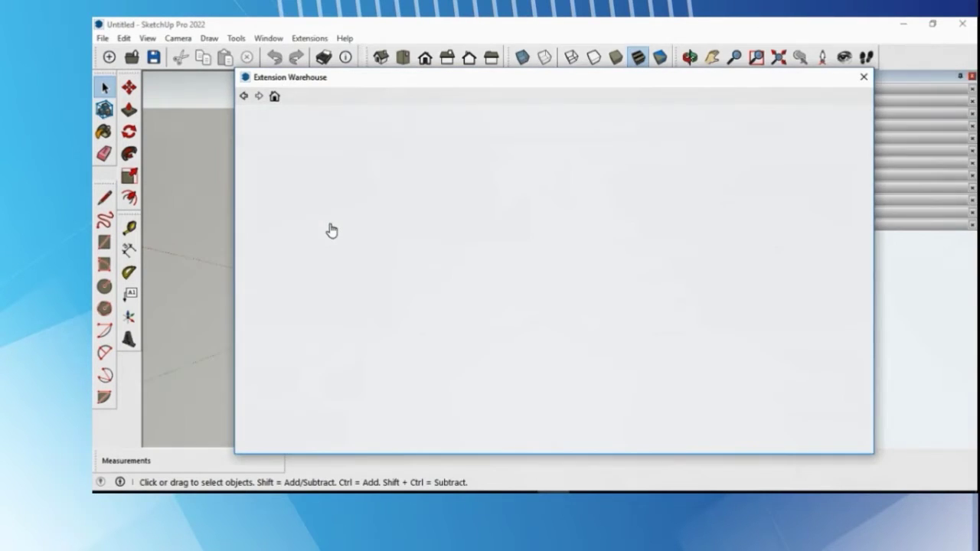
{"action": "scroll", "coordinate": [459, 276], "scroll_direction": "down", "scroll_amount": 3}
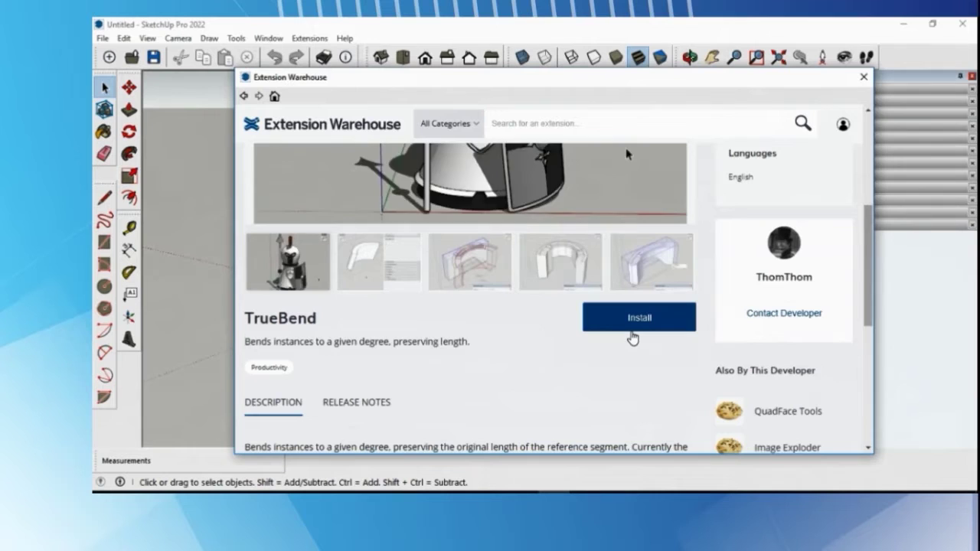
{"action": "left_click", "coordinate": [635, 323]}
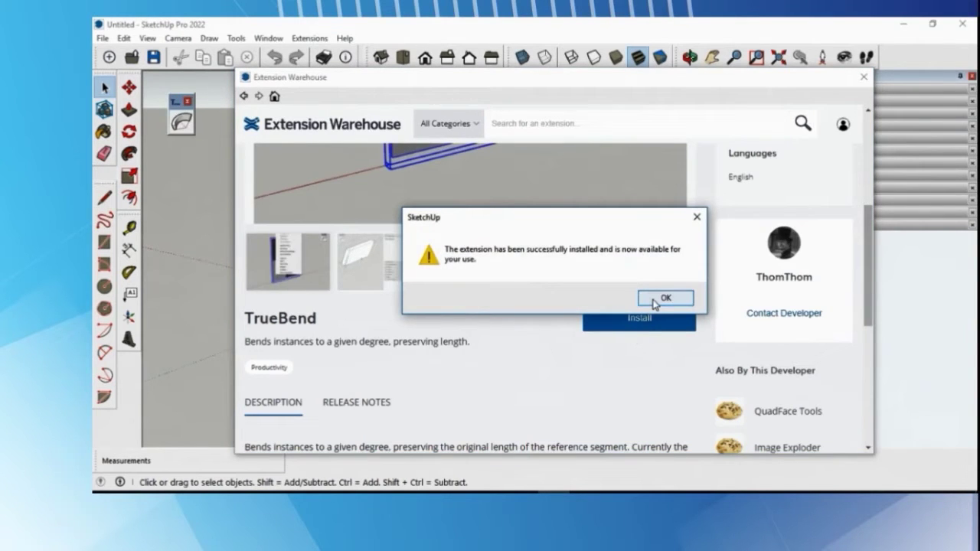
{"action": "left_click", "coordinate": [663, 299]}
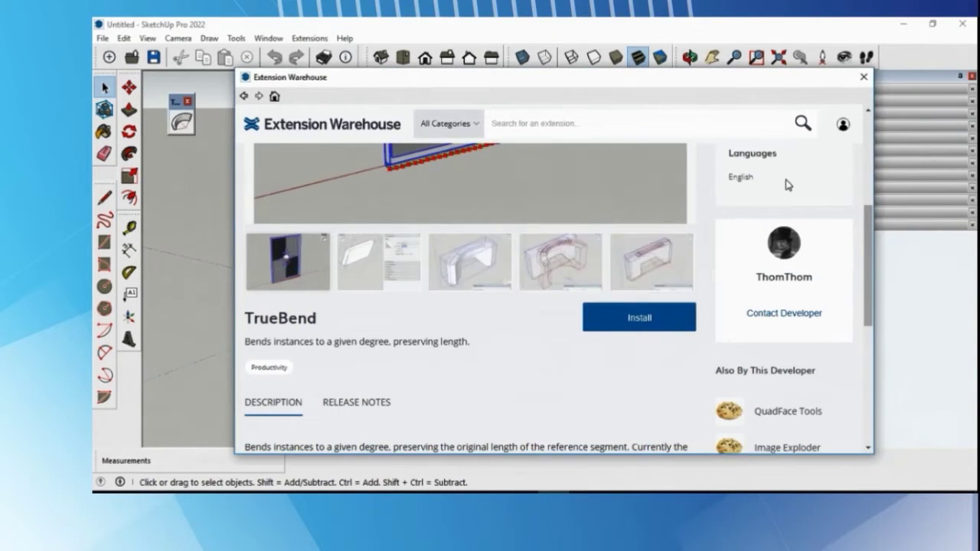
- Close the Extension Warehouse and move the floating TrueBend toolbar into place
{"action": "left_click", "coordinate": [862, 77]}
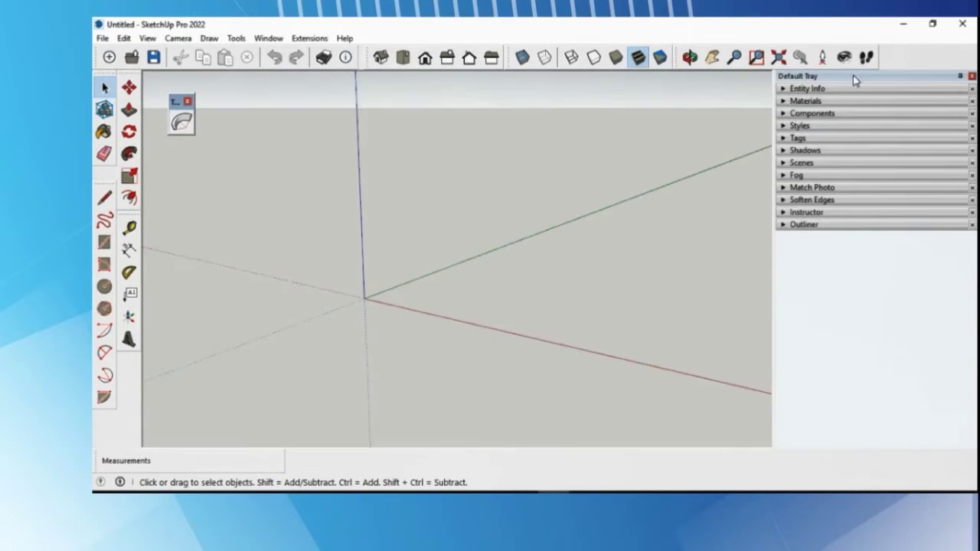
{"action": "left_click_drag", "start_coordinate": [178, 106], "coordinate": [279, 145]}
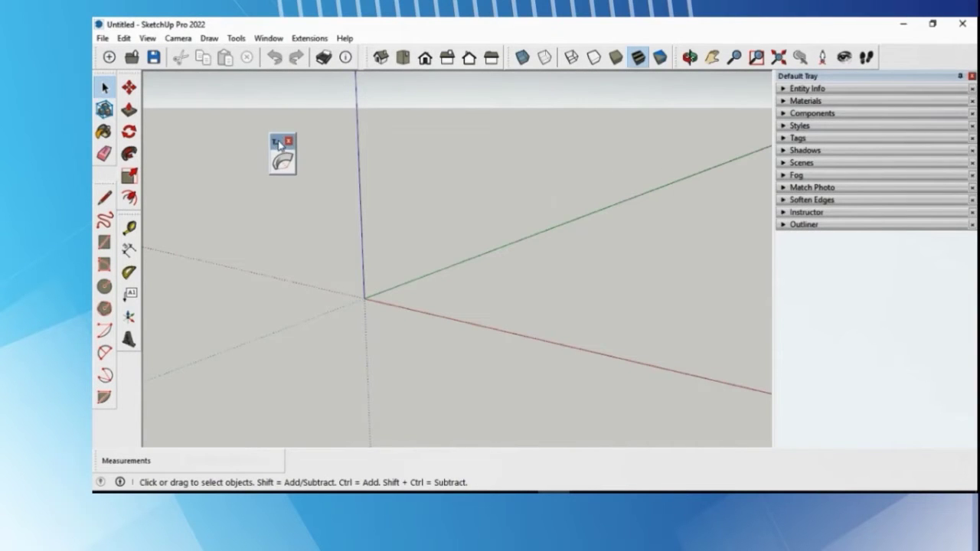
{"action": "left_click", "coordinate": [302, 40]}
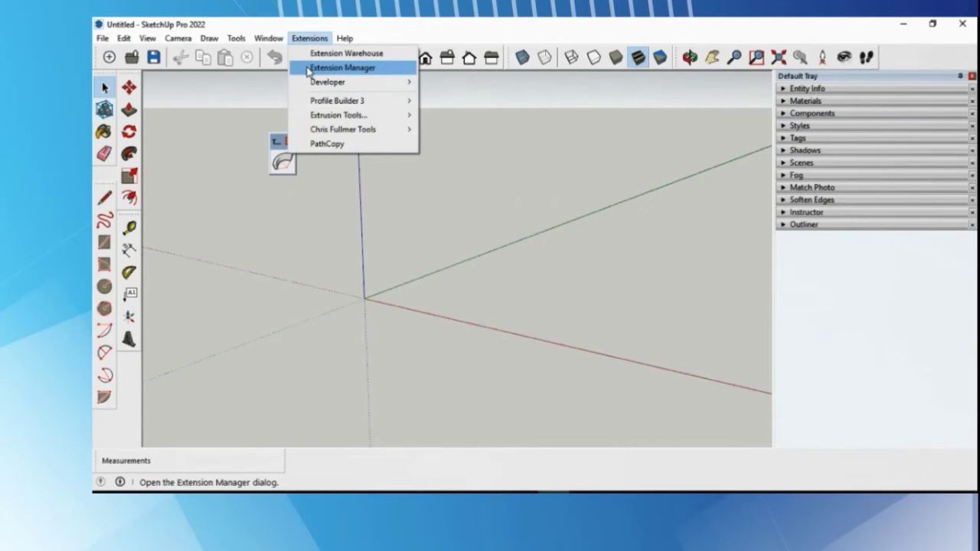
- Install multiwalltool_v3.1x from Downloads through the Extension Manager's Manage page, then close it
{"action": "left_click", "coordinate": [341, 67]}
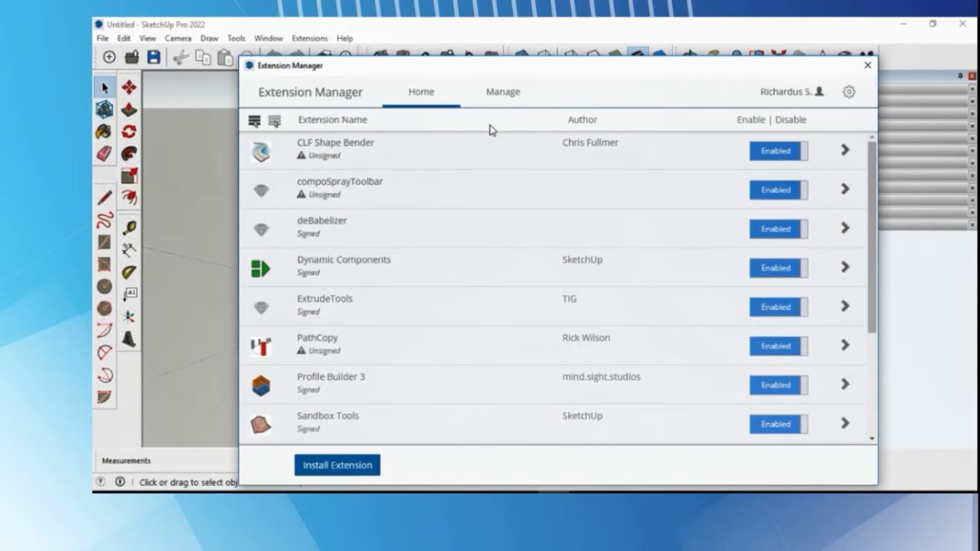
{"action": "left_click", "coordinate": [505, 93]}
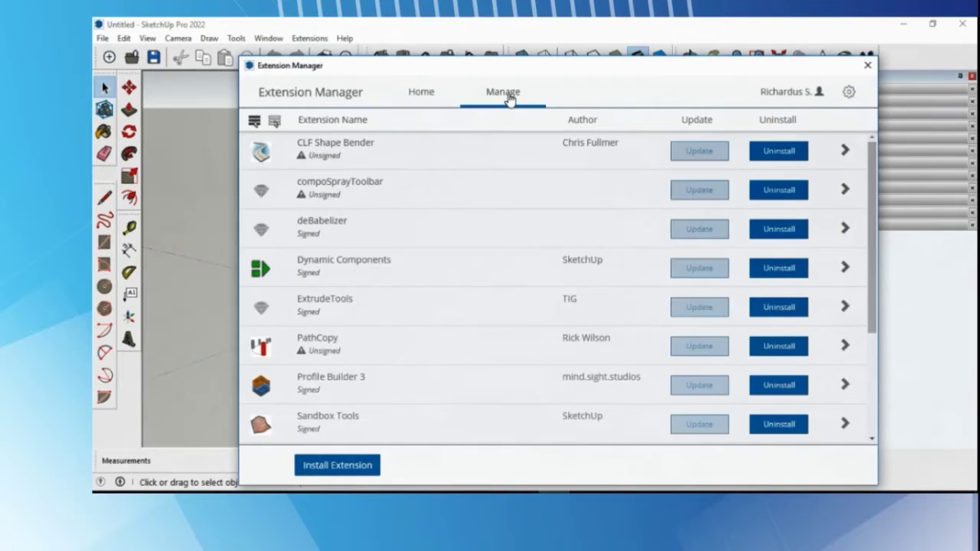
{"action": "left_click", "coordinate": [374, 469]}
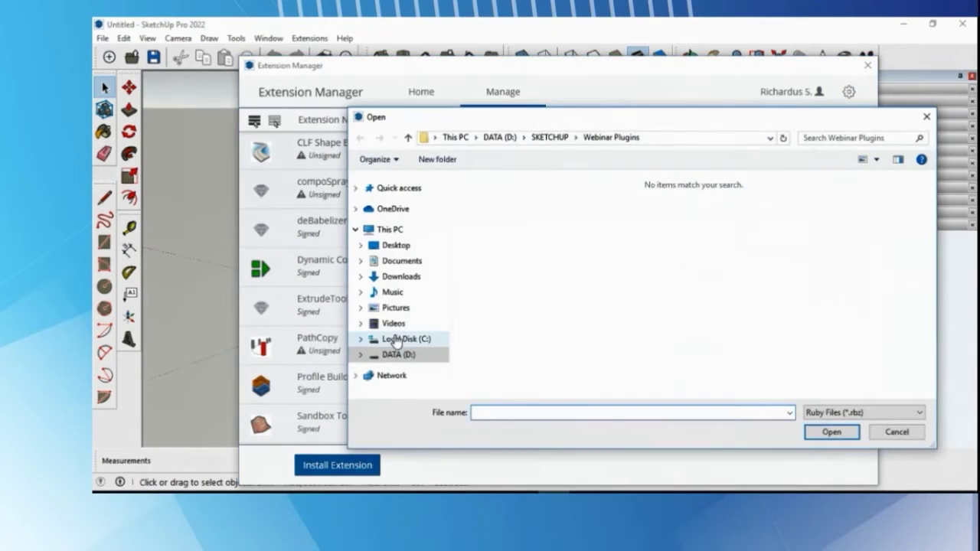
{"action": "left_click", "coordinate": [398, 277]}
{"action": "left_click", "coordinate": [525, 307]}
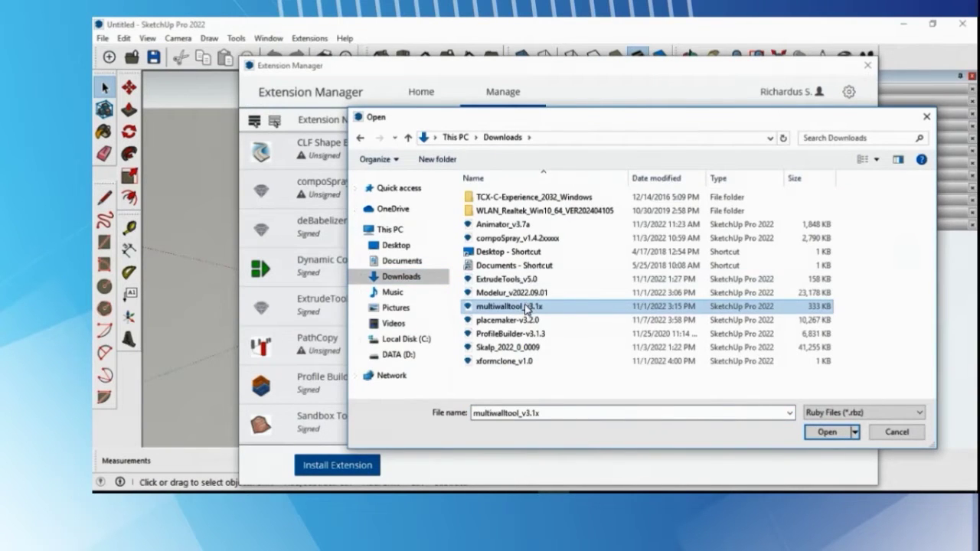
{"action": "left_click", "coordinate": [826, 432]}
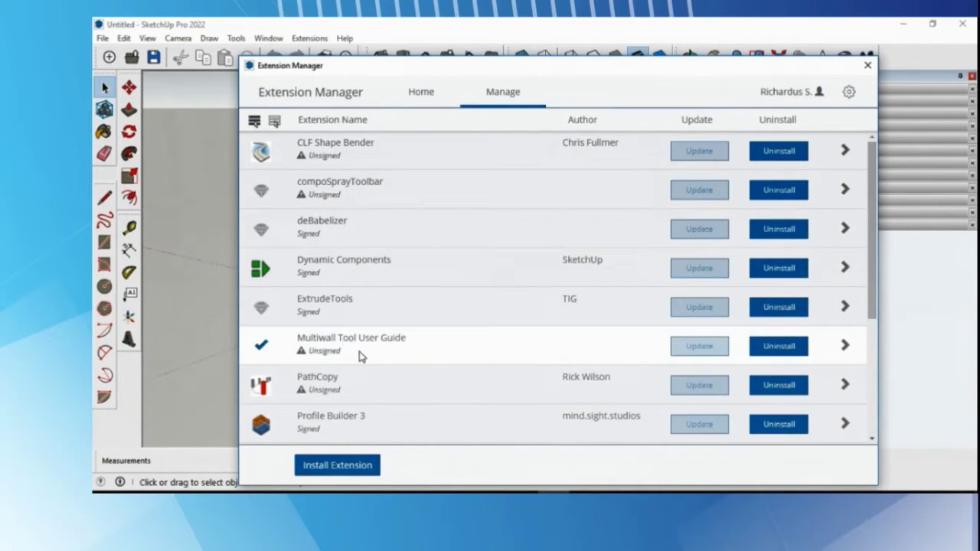
{"action": "left_click", "coordinate": [866, 66]}
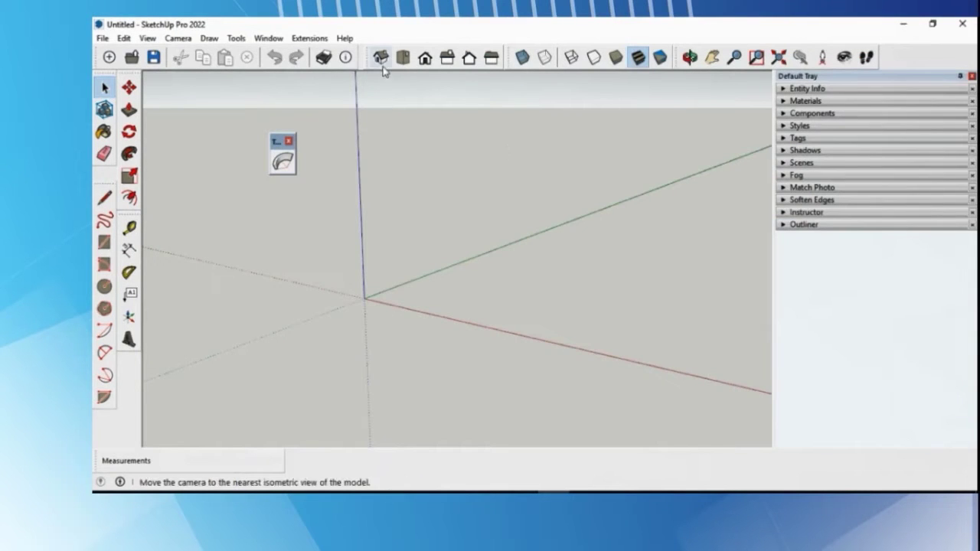
- Show and position the Scale By Tools and Solid Inspector toolbars
{"action": "left_click", "coordinate": [309, 37]}
{"action": "mouse_move", "coordinate": [350, 117]}
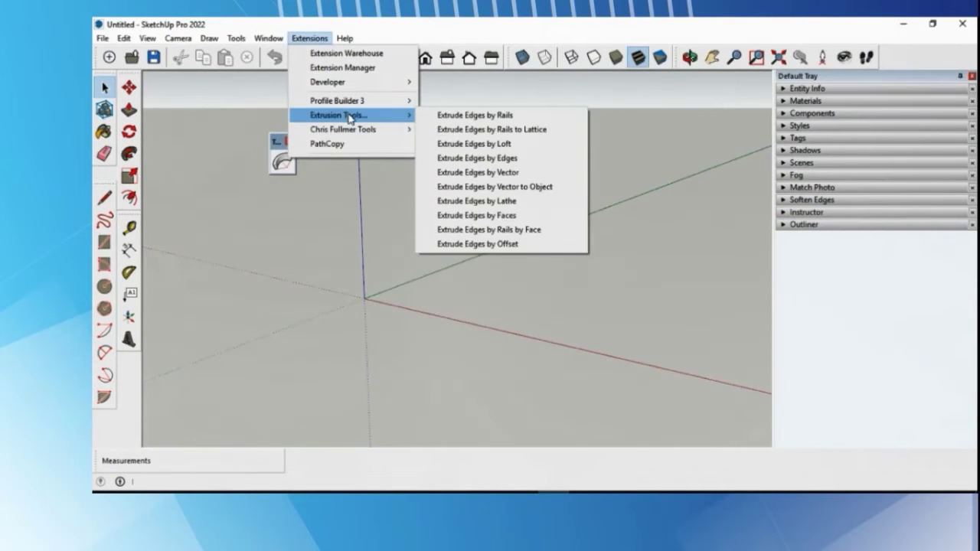
{"action": "left_click", "coordinate": [443, 96]}
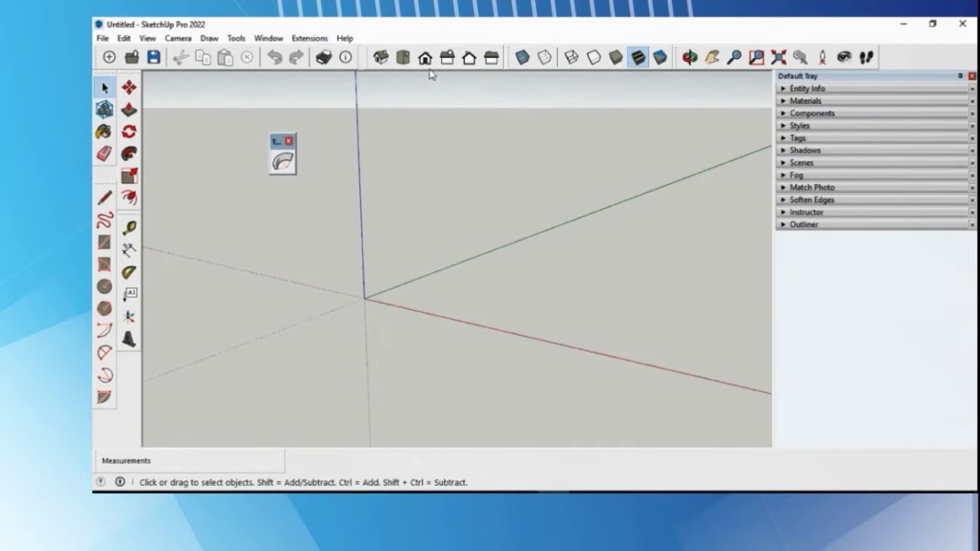
{"action": "right_click", "coordinate": [430, 67]}
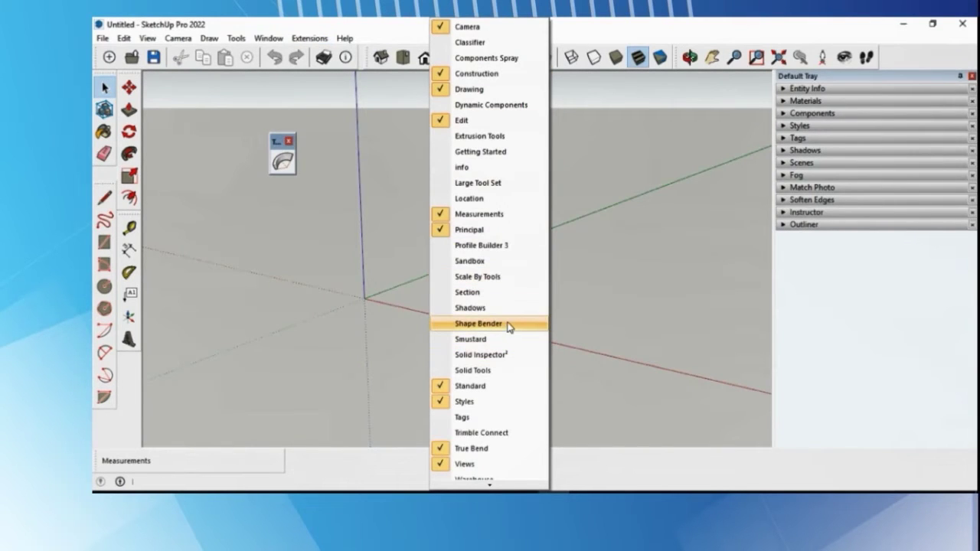
{"action": "left_click", "coordinate": [498, 278]}
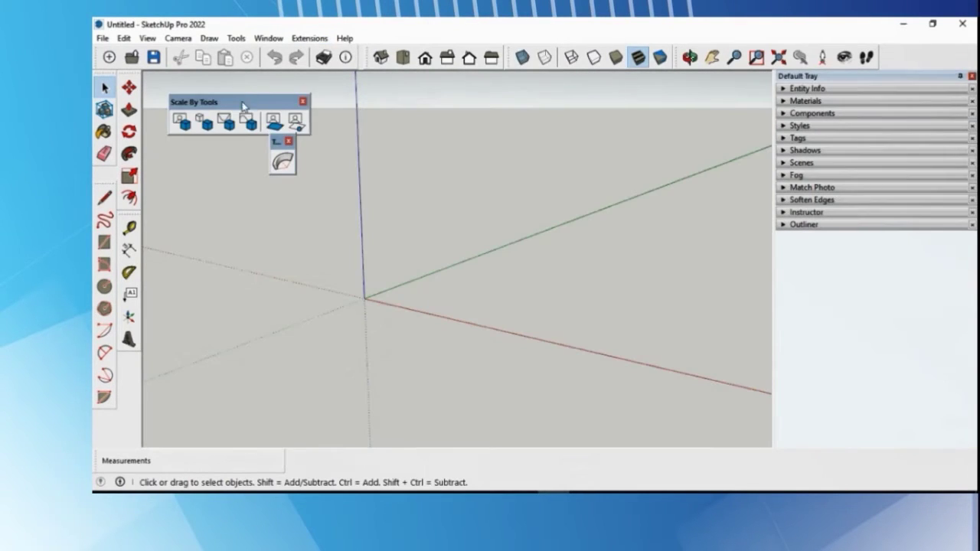
{"action": "left_click_drag", "start_coordinate": [242, 105], "coordinate": [338, 98]}
{"action": "right_click", "coordinate": [343, 57]}
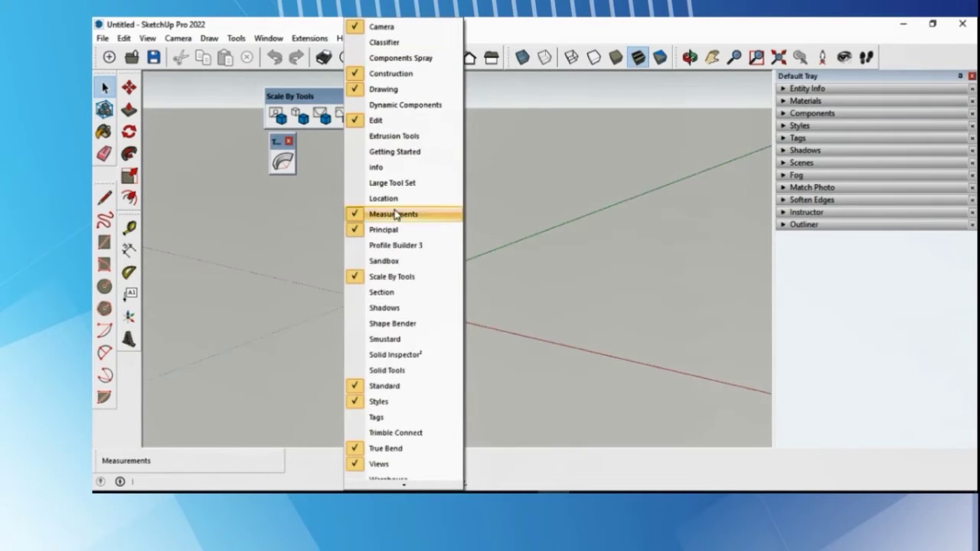
{"action": "left_click", "coordinate": [406, 357]}
{"action": "left_click_drag", "start_coordinate": [529, 201], "coordinate": [314, 141]}
- Show the Components Spray, Shape Bender and Profile Builder 3 toolbars
{"action": "right_click", "coordinate": [411, 56]}
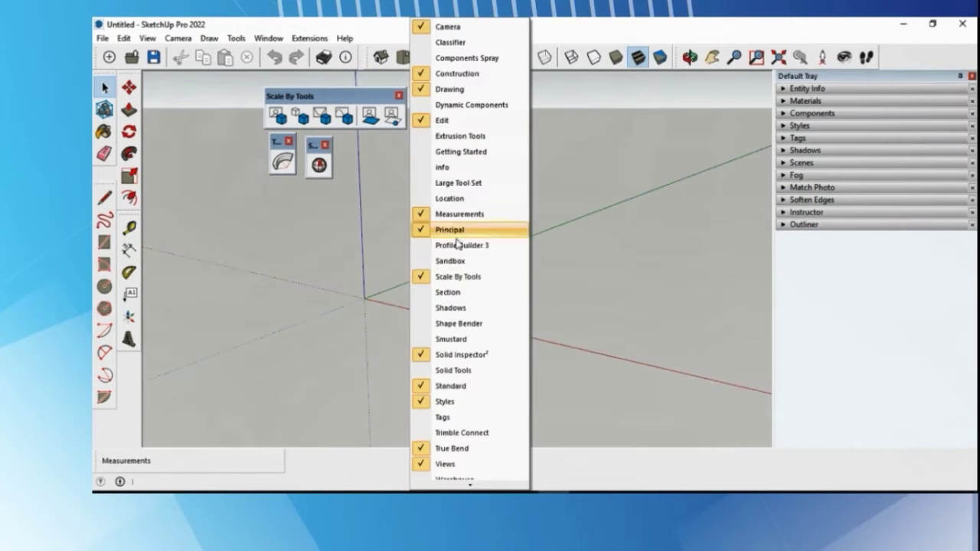
{"action": "left_click", "coordinate": [466, 57]}
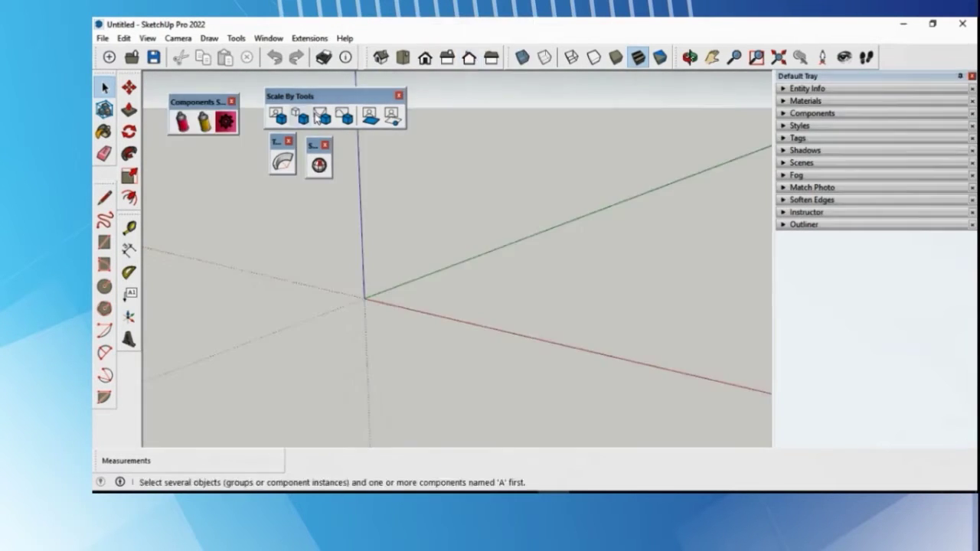
{"action": "right_click", "coordinate": [364, 60]}
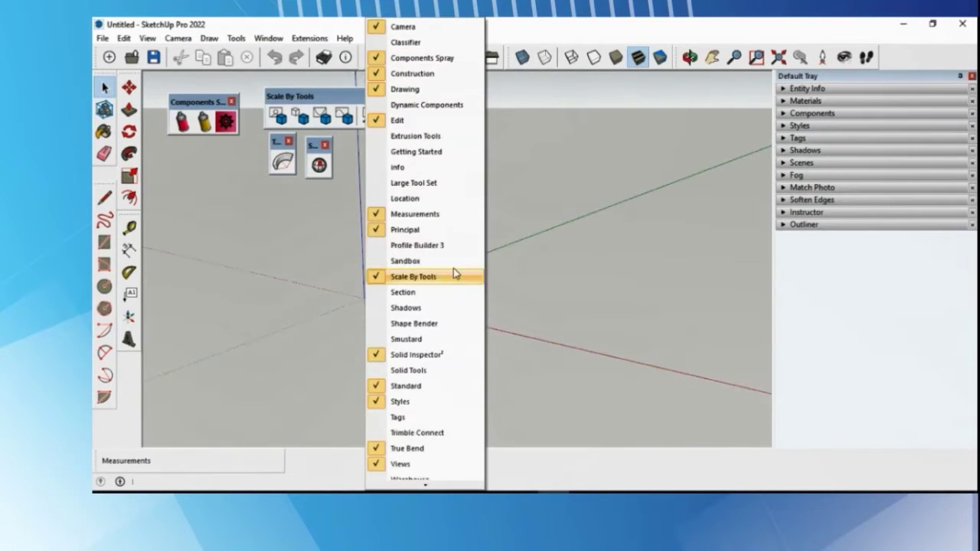
{"action": "left_click", "coordinate": [445, 325]}
{"action": "right_click", "coordinate": [349, 58]}
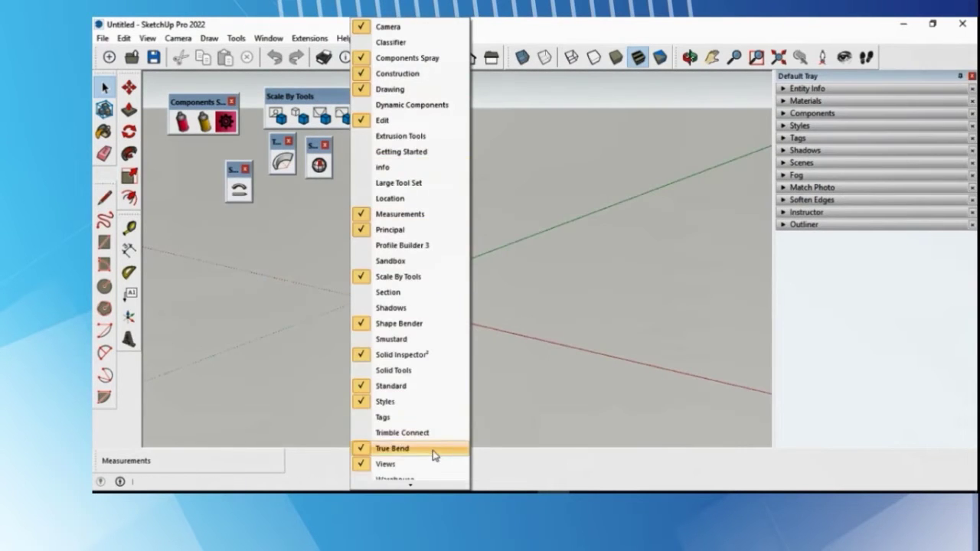
{"action": "left_click", "coordinate": [424, 245]}
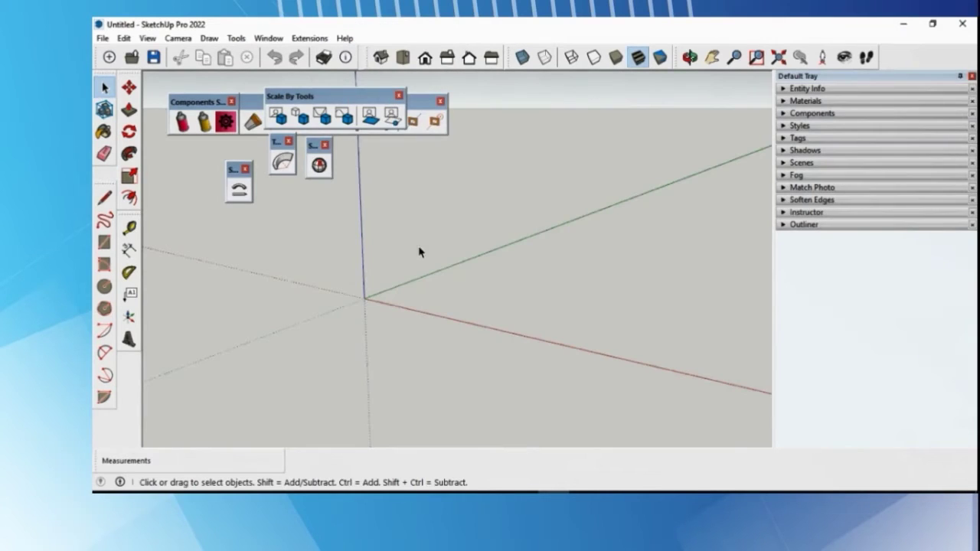
{"action": "left_click_drag", "start_coordinate": [325, 98], "coordinate": [406, 167]}
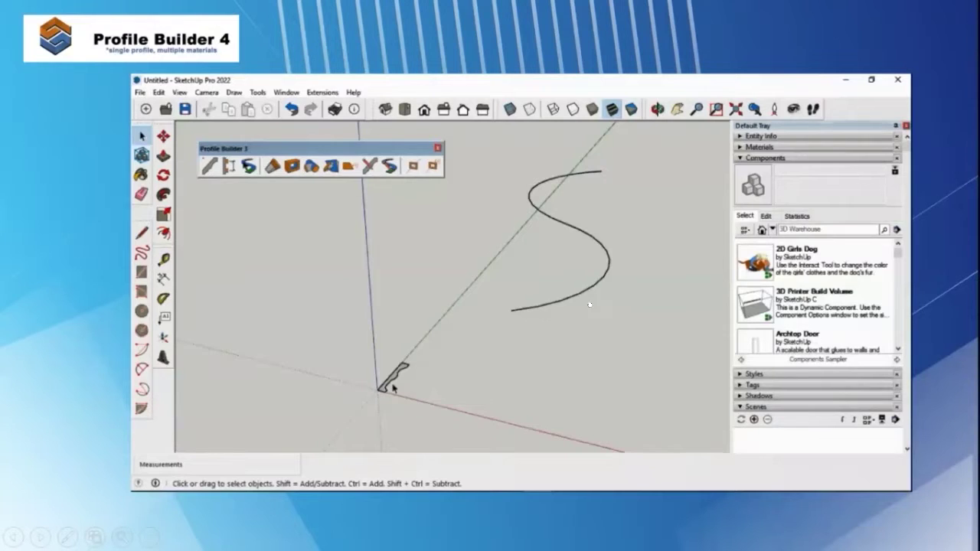
{"action": "scroll", "coordinate": [395, 389], "scroll_direction": "up", "scroll_amount": 5}
{"action": "scroll", "coordinate": [398, 394], "scroll_direction": "down", "scroll_amount": 5}
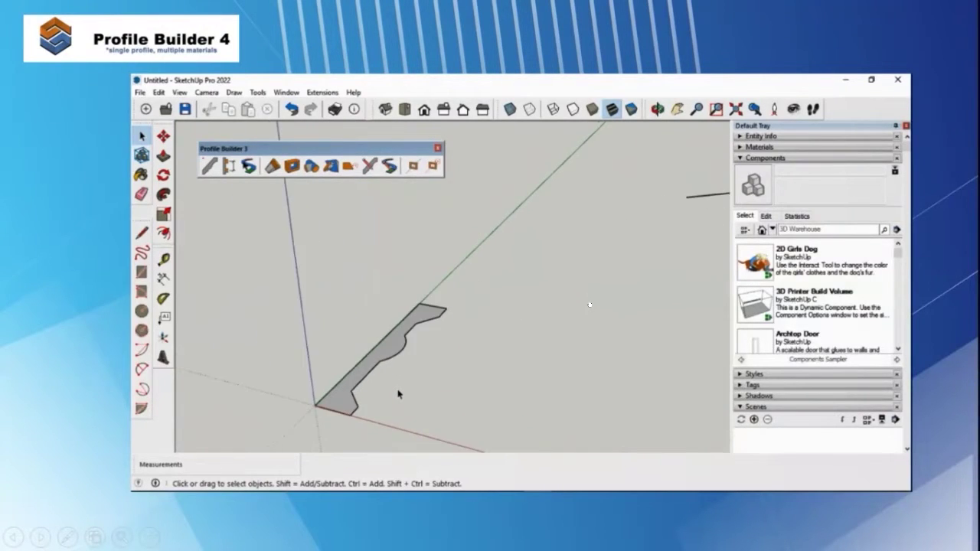
{"action": "left_click", "coordinate": [625, 267]}
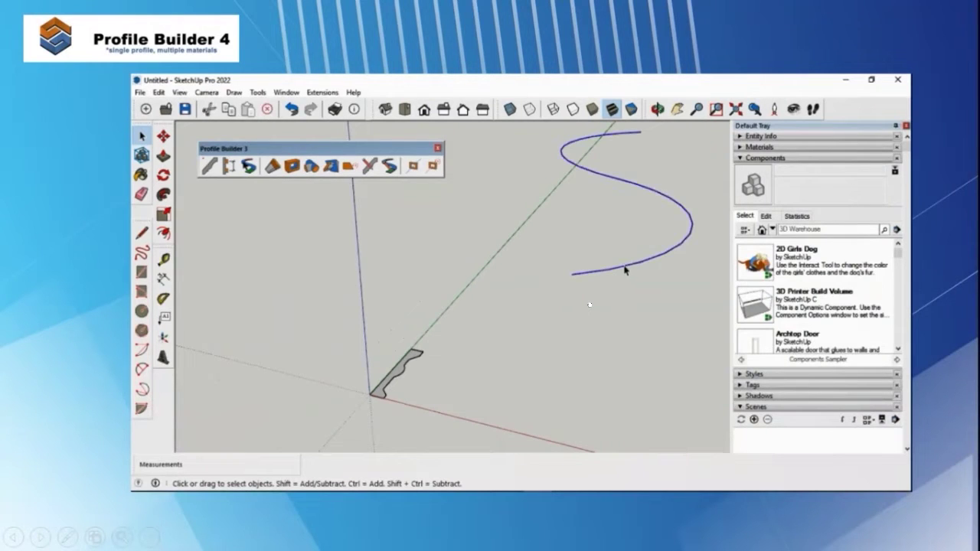
{"action": "left_click", "coordinate": [630, 343]}
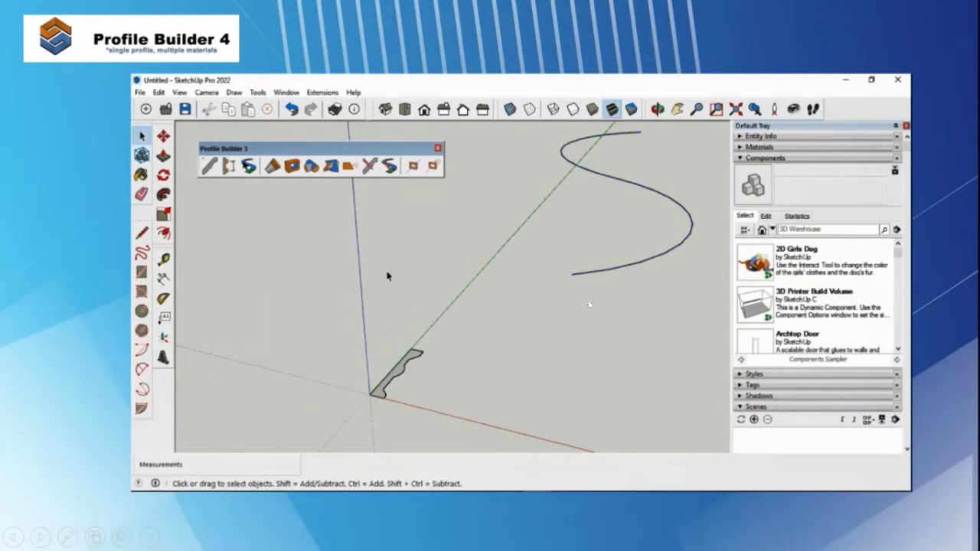
{"action": "left_click", "coordinate": [209, 166]}
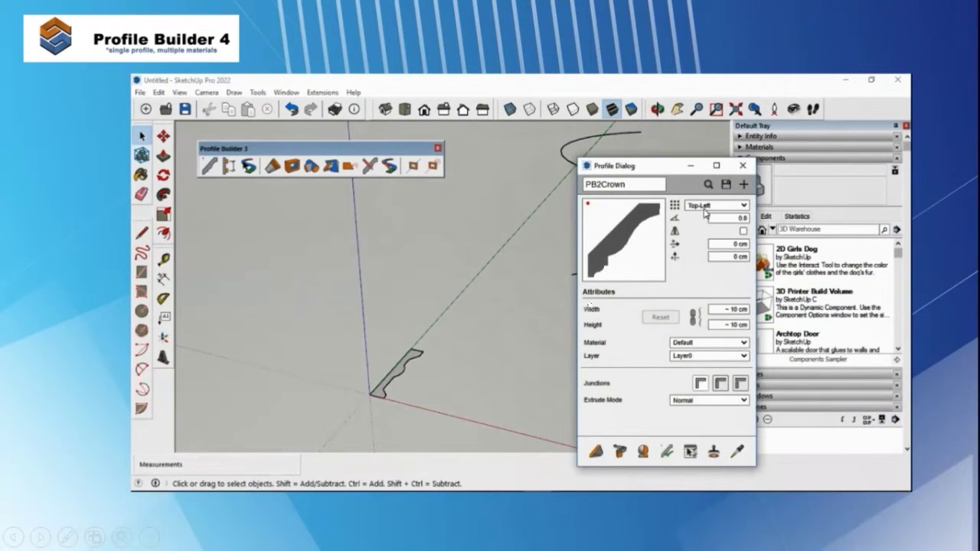
{"action": "left_click", "coordinate": [409, 367]}
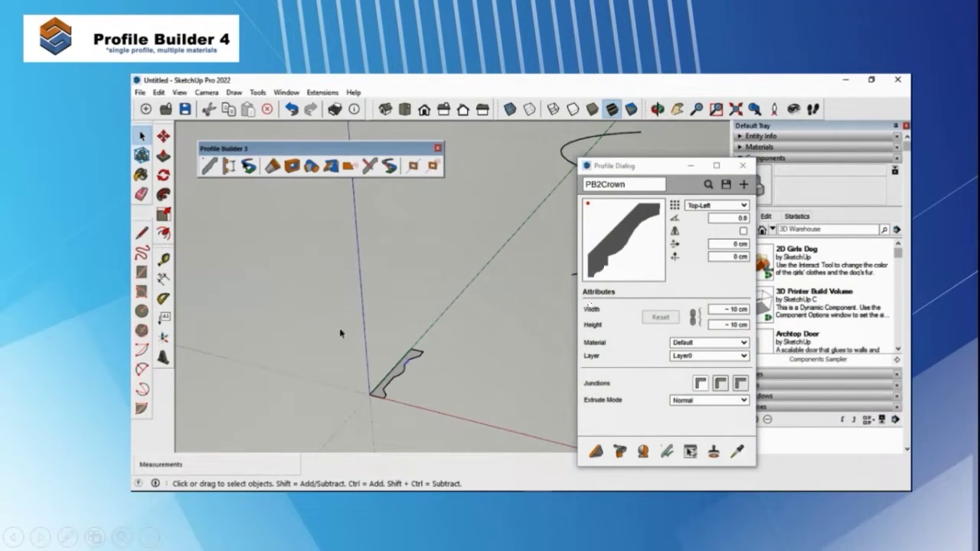
- Save the face as new profile Profile 1, anchored at bottom-left
{"action": "left_click", "coordinate": [744, 186]}
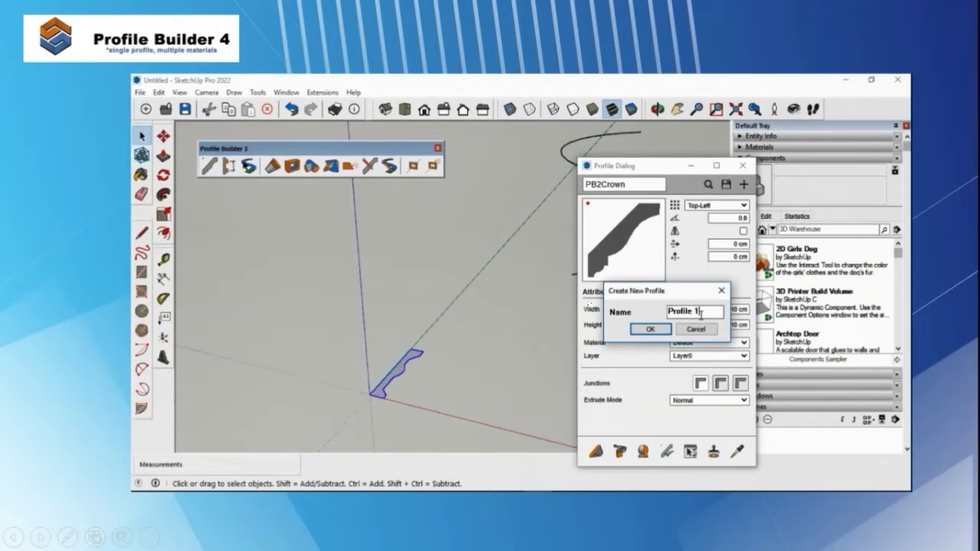
{"action": "left_click", "coordinate": [663, 328]}
{"action": "left_click", "coordinate": [743, 205]}
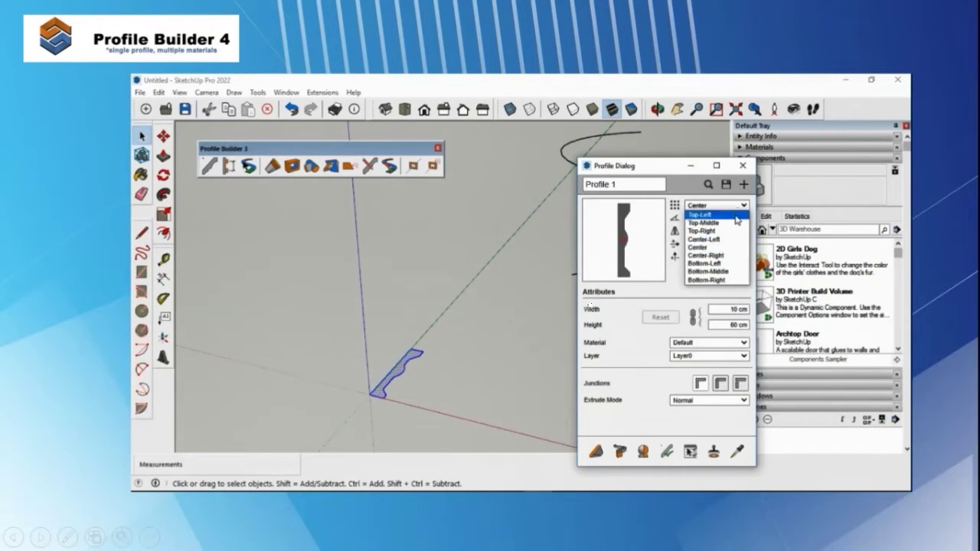
{"action": "left_click", "coordinate": [721, 268]}
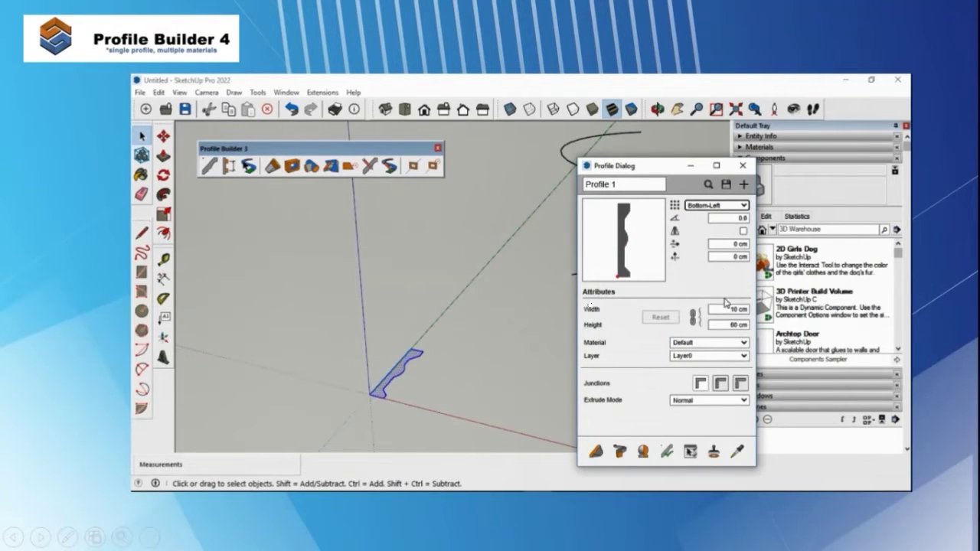
- Extrude Profile 1 into a three-segment molding with two corners
{"action": "left_click", "coordinate": [596, 452]}
{"action": "left_click", "coordinate": [382, 390]}
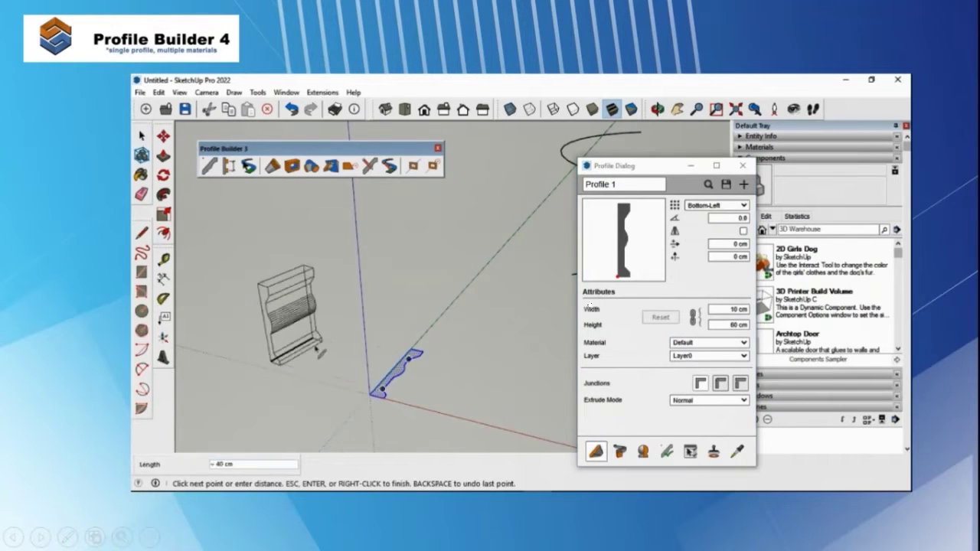
{"action": "left_click", "coordinate": [356, 305]}
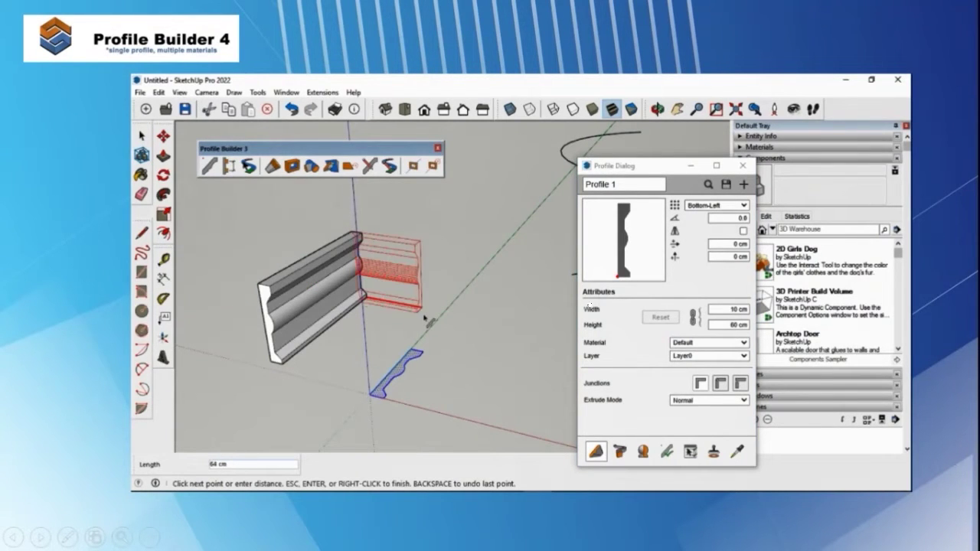
{"action": "left_click", "coordinate": [449, 323]}
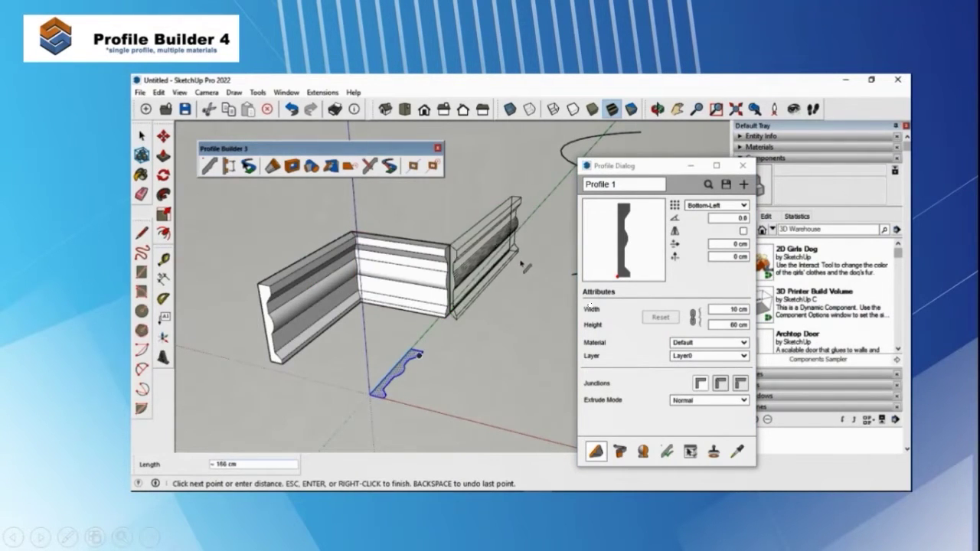
{"action": "left_click", "coordinate": [524, 188]}
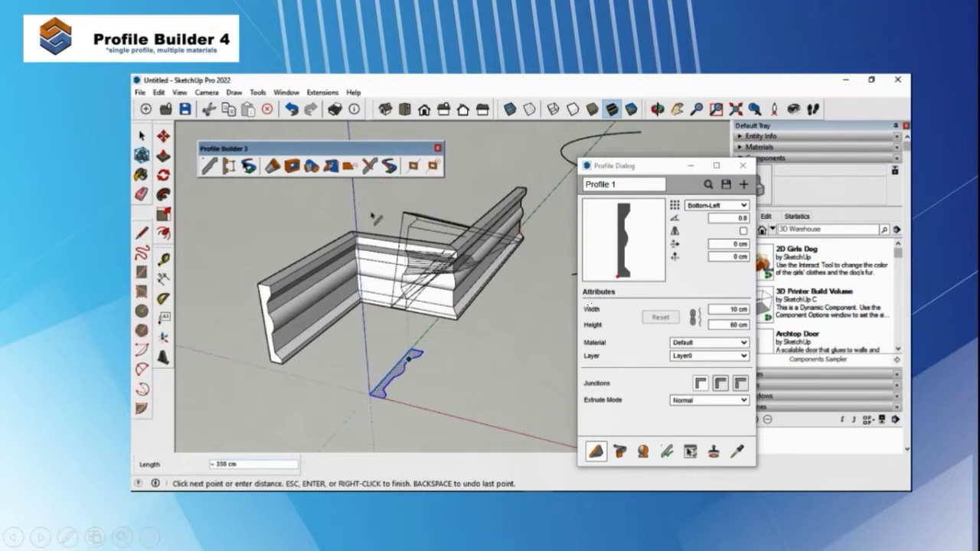
{"action": "left_click", "coordinate": [142, 136]}
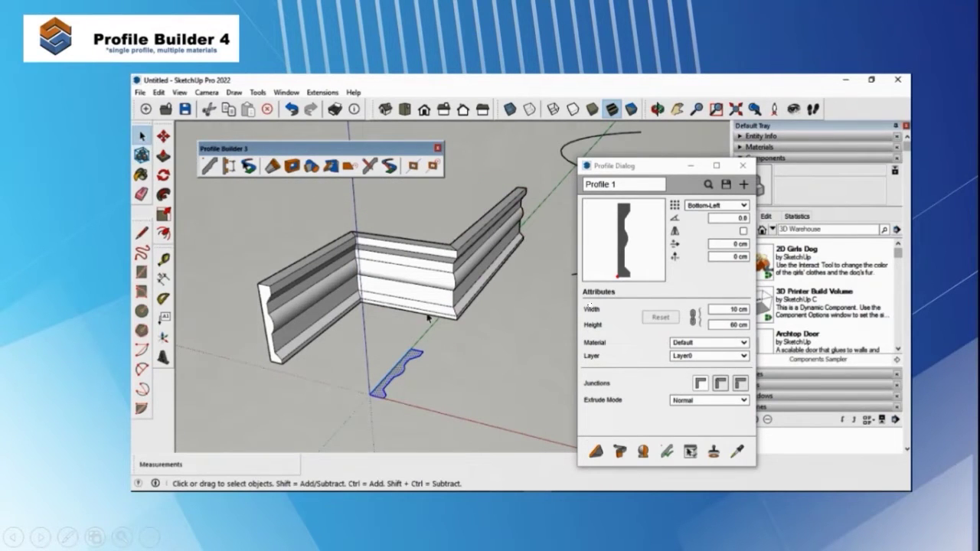
- Orbit toward the S-shaped curve and select it as the path
{"action": "scroll", "coordinate": [471, 322], "scroll_direction": "down", "scroll_amount": 2}
{"action": "left_click", "coordinate": [472, 324]}
{"action": "middle_click_drag", "start_coordinate": [472, 324], "coordinate": [310, 369]}
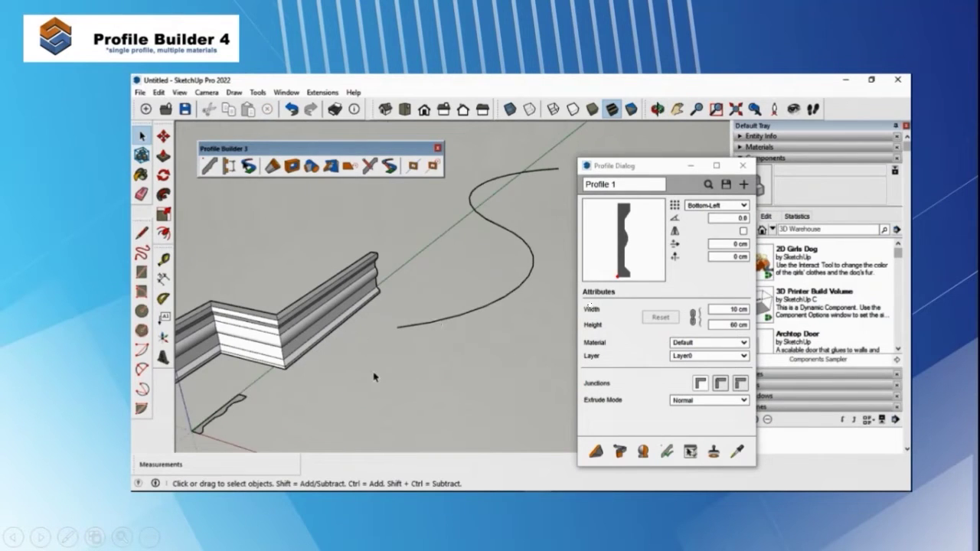
{"action": "left_click", "coordinate": [452, 321]}
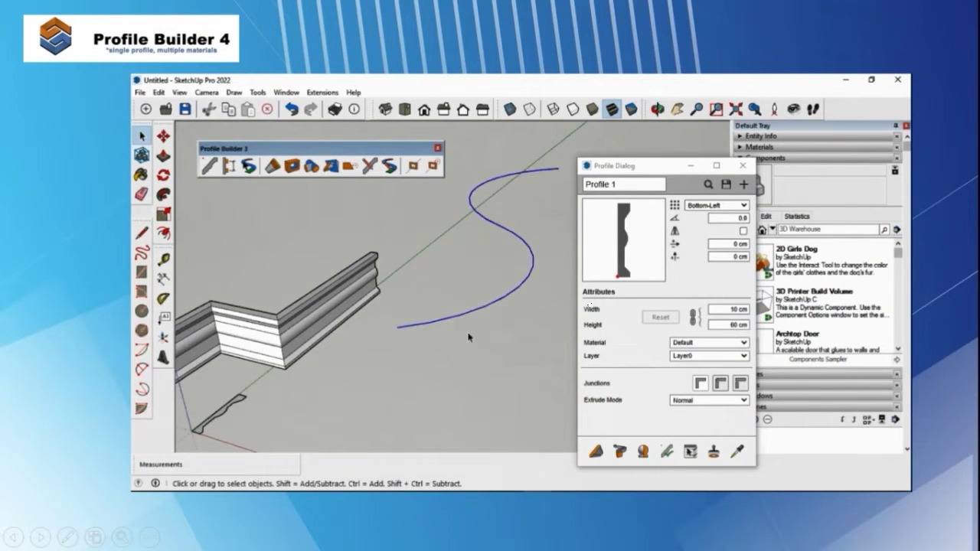
- Build the Profile 1 molding along the first S-shaped curve
{"action": "left_click", "coordinate": [620, 452]}
{"action": "left_click", "coordinate": [509, 391]}
{"action": "middle_click_drag", "start_coordinate": [508, 391], "coordinate": [536, 375]}
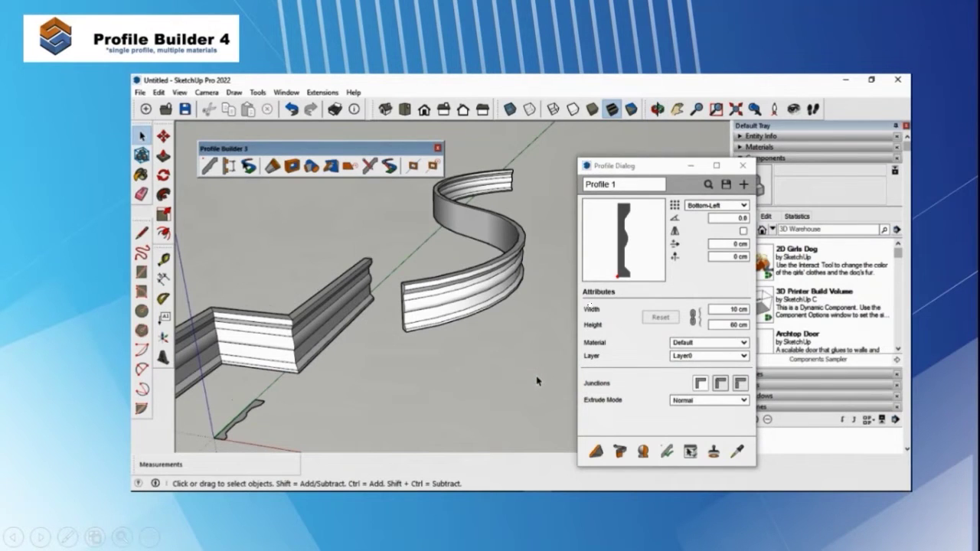
- Load the Gutter_Top-Left_offset profile from the profile library
{"action": "left_click", "coordinate": [708, 184]}
{"action": "scroll", "coordinate": [532, 332], "scroll_direction": "down", "scroll_amount": 2}
{"action": "scroll", "coordinate": [540, 364], "scroll_direction": "up", "scroll_amount": 2}
{"action": "scroll", "coordinate": [541, 366], "scroll_direction": "down", "scroll_amount": 2}
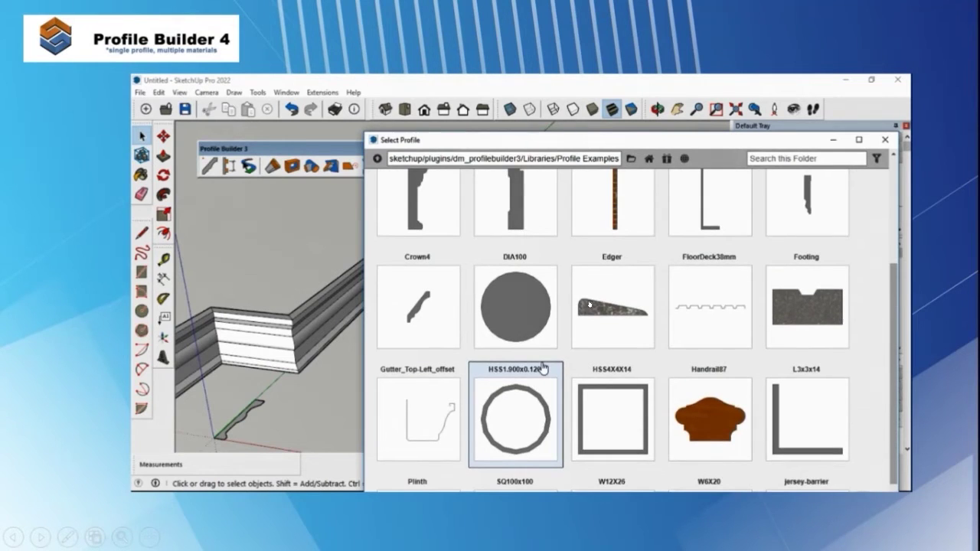
{"action": "scroll", "coordinate": [541, 369], "scroll_direction": "down", "scroll_amount": 1}
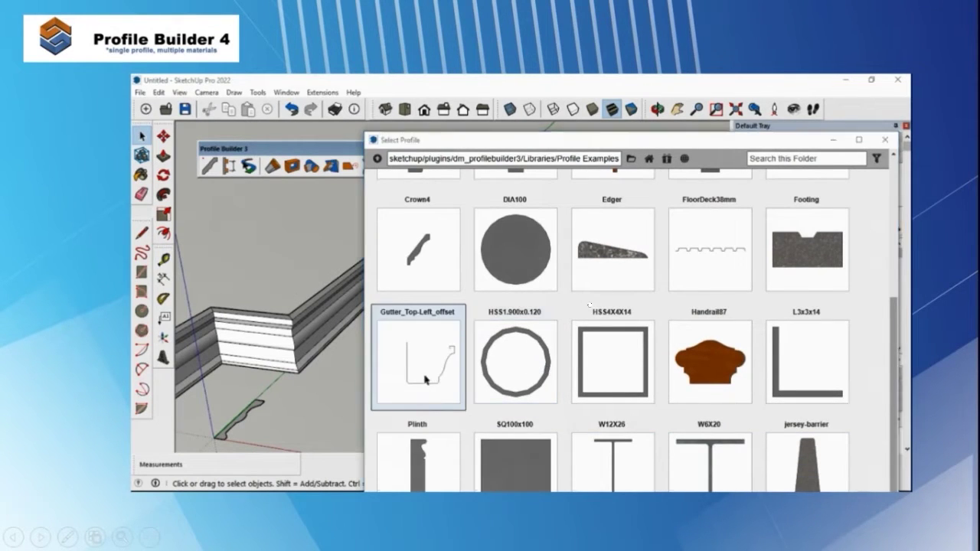
{"action": "double_click", "coordinate": [426, 381]}
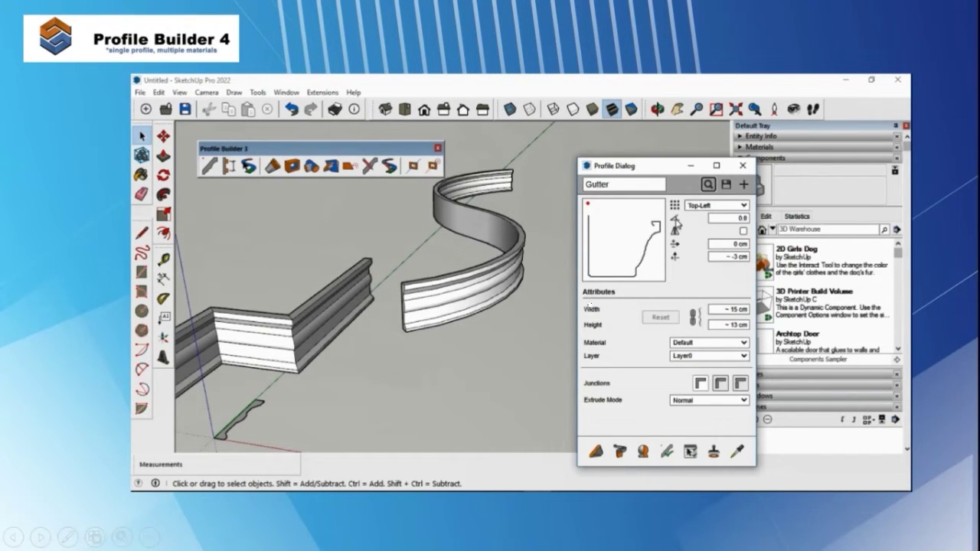
- Set the Gutter profile's offsets to 0 and select the second S curve
{"action": "left_click", "coordinate": [736, 258]}
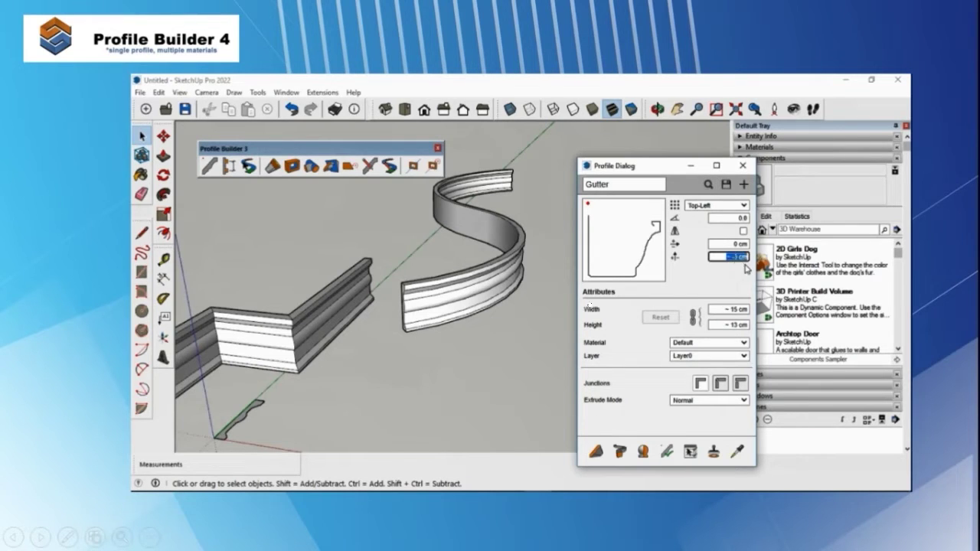
{"action": "type", "text": "0"}
{"action": "left_click", "coordinate": [720, 245]}
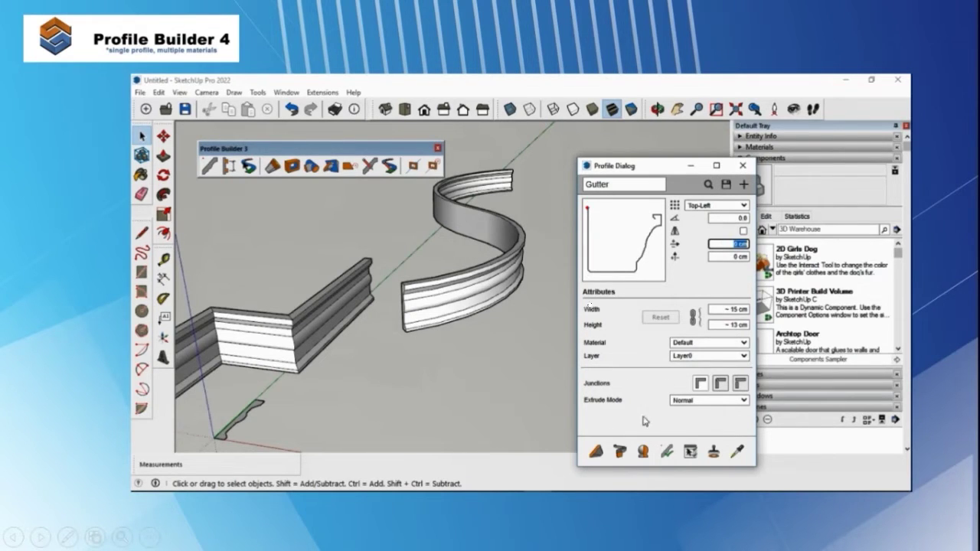
{"action": "scroll", "coordinate": [560, 387], "scroll_direction": "down", "scroll_amount": 5}
{"action": "middle_click_drag", "start_coordinate": [459, 375], "coordinate": [530, 356]}
{"action": "left_click", "coordinate": [506, 326]}
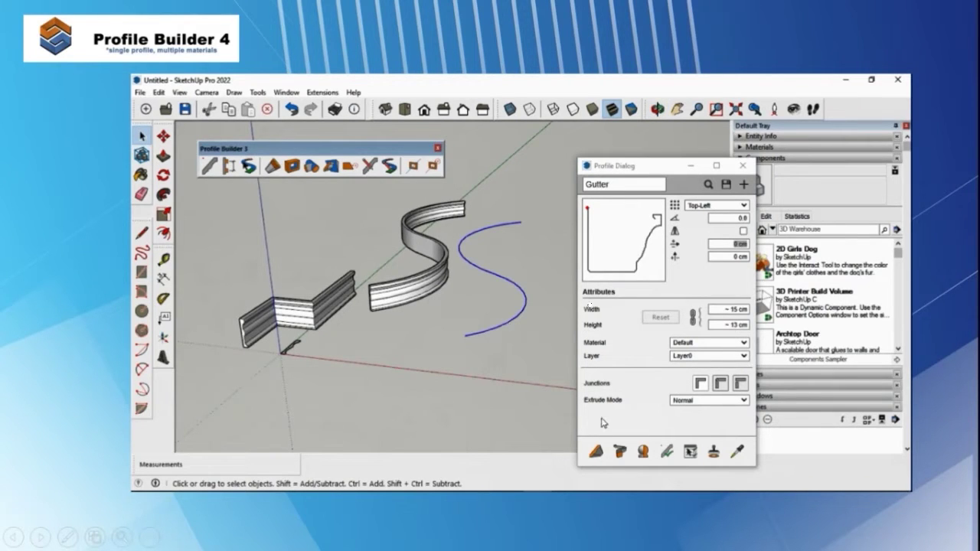
- Build the Gutter profile along the second S curve and close the profile settings
{"action": "left_click", "coordinate": [620, 451]}
{"action": "middle_click_drag", "start_coordinate": [540, 358], "coordinate": [546, 331]}
{"action": "scroll", "coordinate": [495, 357], "scroll_direction": "up", "scroll_amount": 5}
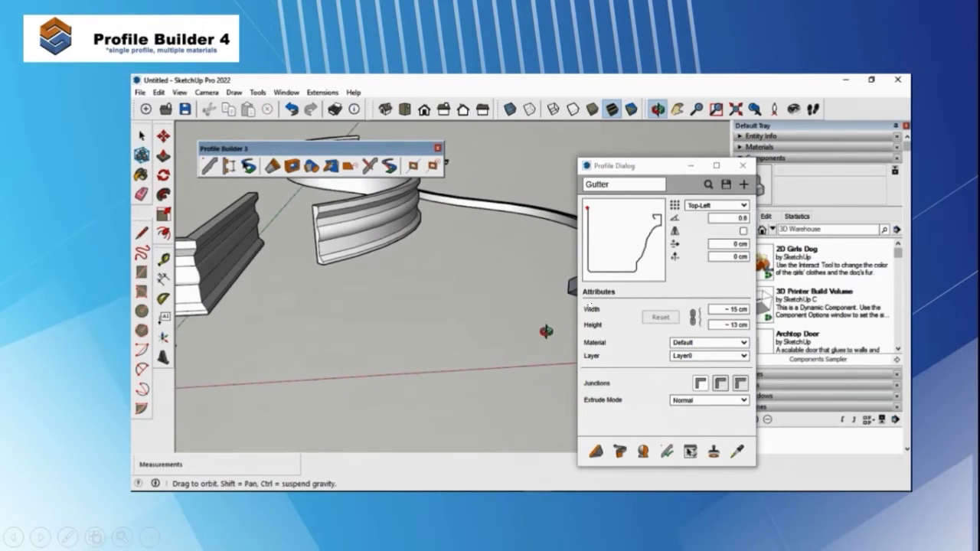
{"action": "key", "text": "space"}
{"action": "left_click", "coordinate": [743, 166]}
- Orbit around the curved gutters to inspect the end cross-section
{"action": "scroll", "coordinate": [590, 298], "scroll_direction": "up", "scroll_amount": 2}
{"action": "middle_click_drag", "start_coordinate": [589, 305], "coordinate": [632, 202]}
{"action": "scroll", "coordinate": [590, 305], "scroll_direction": "down", "scroll_amount": 3}
{"action": "scroll", "coordinate": [556, 344], "scroll_direction": "up", "scroll_amount": 5}
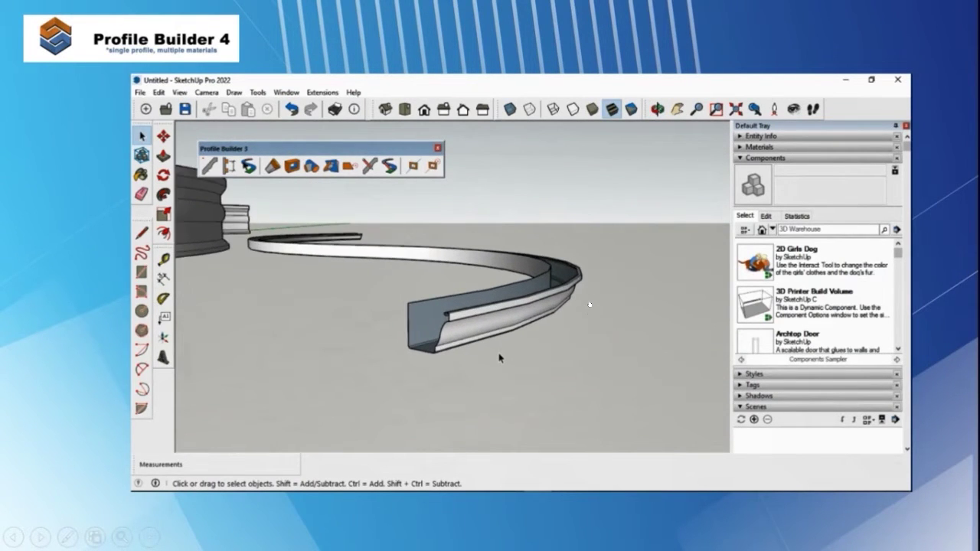
{"action": "middle_click_drag", "start_coordinate": [490, 357], "coordinate": [464, 387]}
{"action": "scroll", "coordinate": [463, 387], "scroll_direction": "down", "scroll_amount": 4}
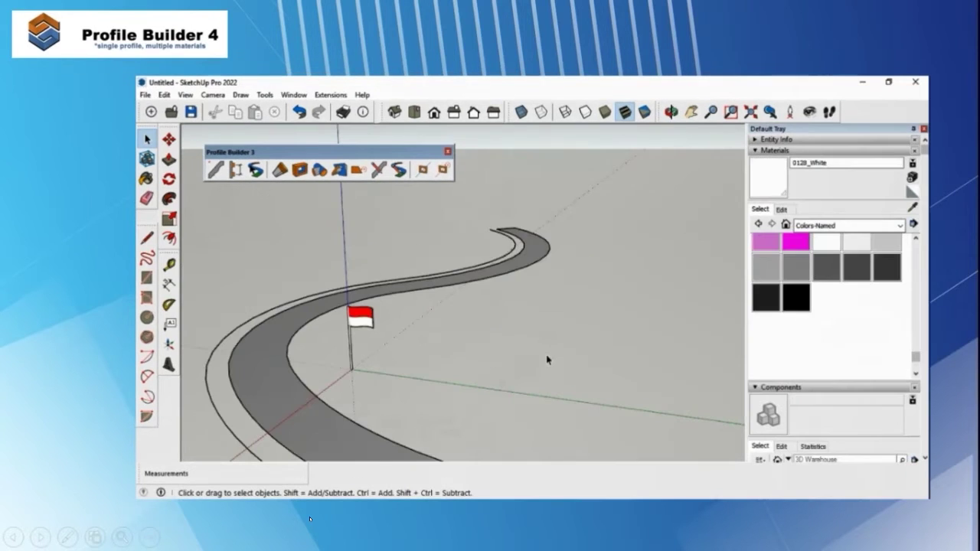
- Add the flag as a component in a new assembly
{"action": "left_click", "coordinate": [236, 171]}
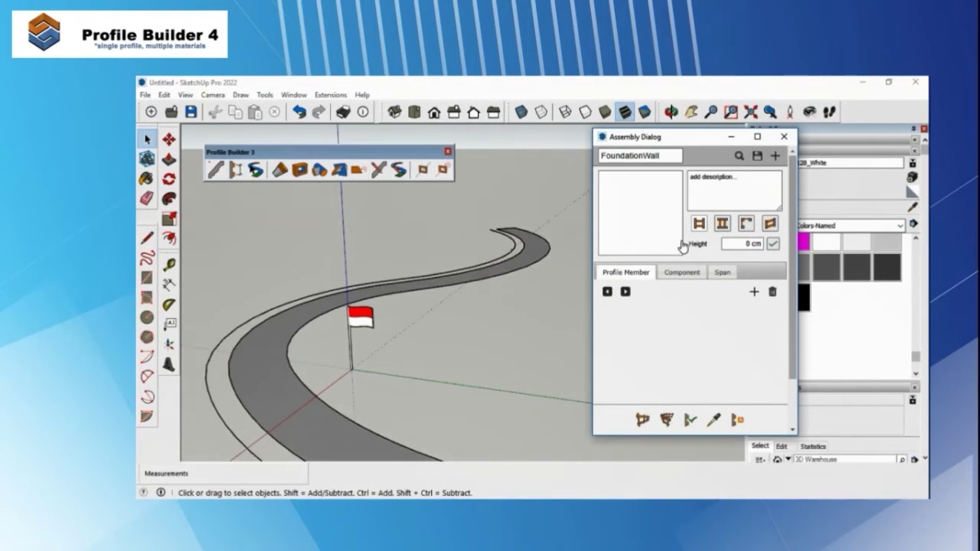
{"action": "left_click", "coordinate": [682, 272]}
{"action": "left_click", "coordinate": [754, 292]}
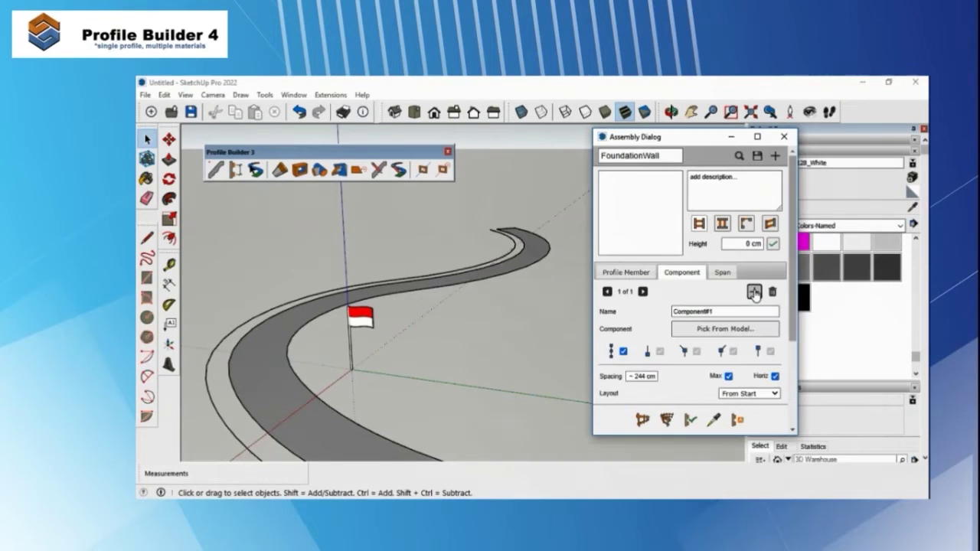
{"action": "left_click", "coordinate": [731, 330]}
{"action": "left_click", "coordinate": [363, 319]}
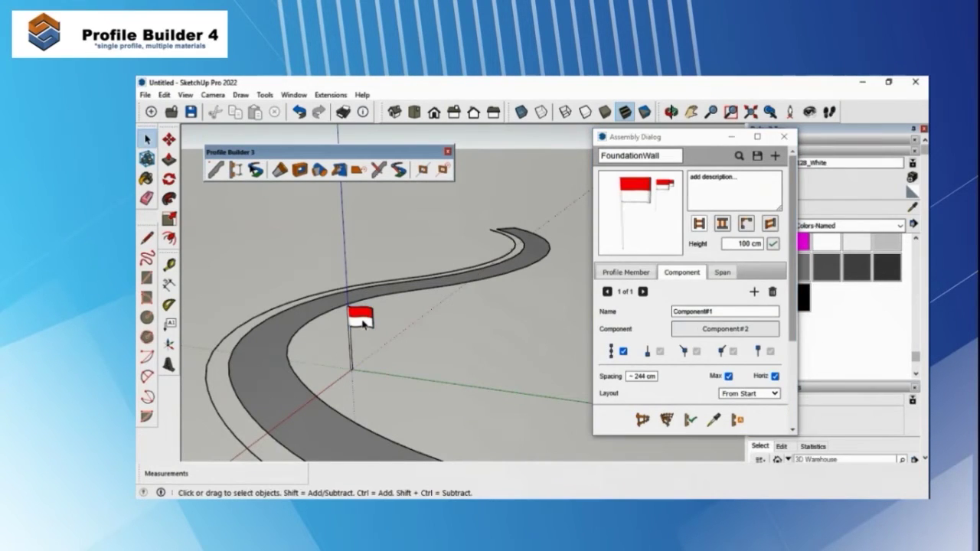
- Build the flag assembly along the road's edge
{"action": "left_click", "coordinate": [643, 420]}
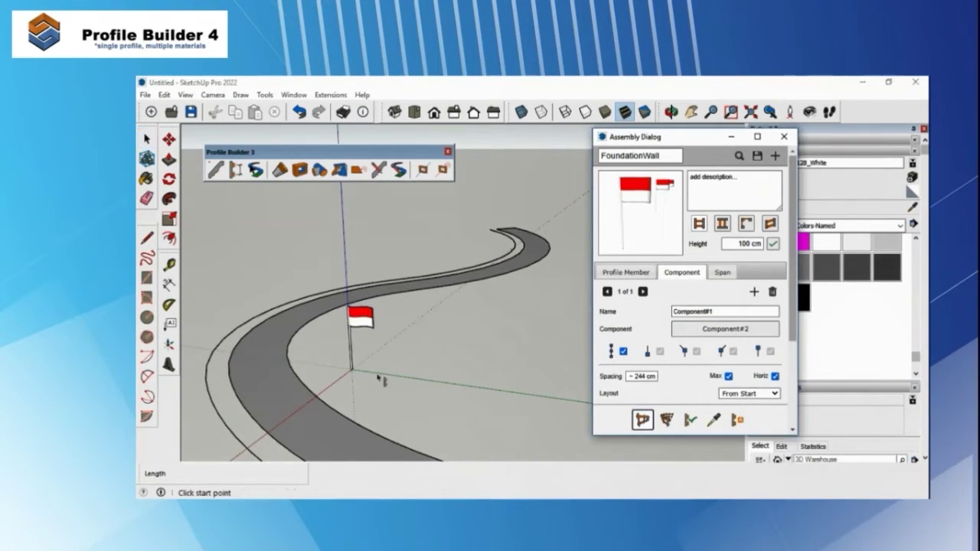
{"action": "left_click", "coordinate": [394, 383]}
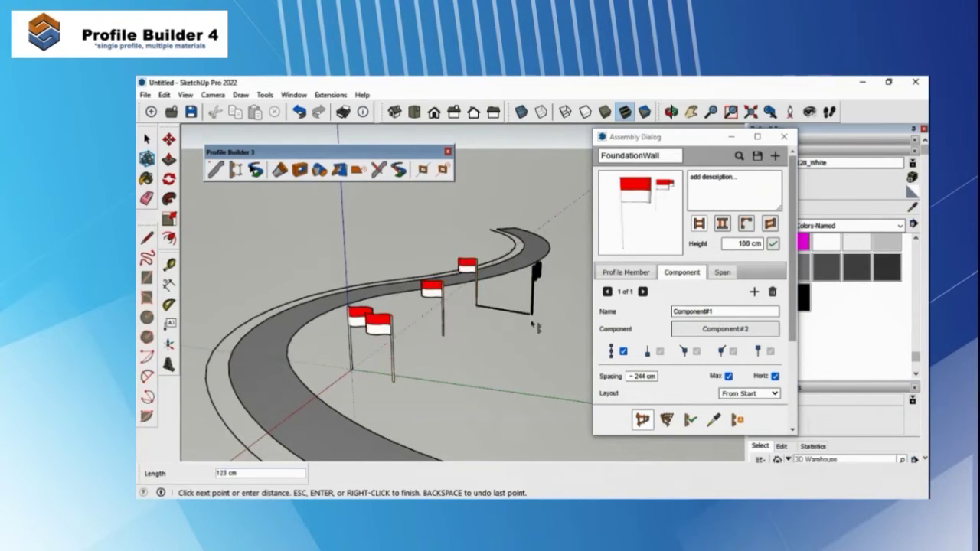
{"action": "key", "text": "Escape"}
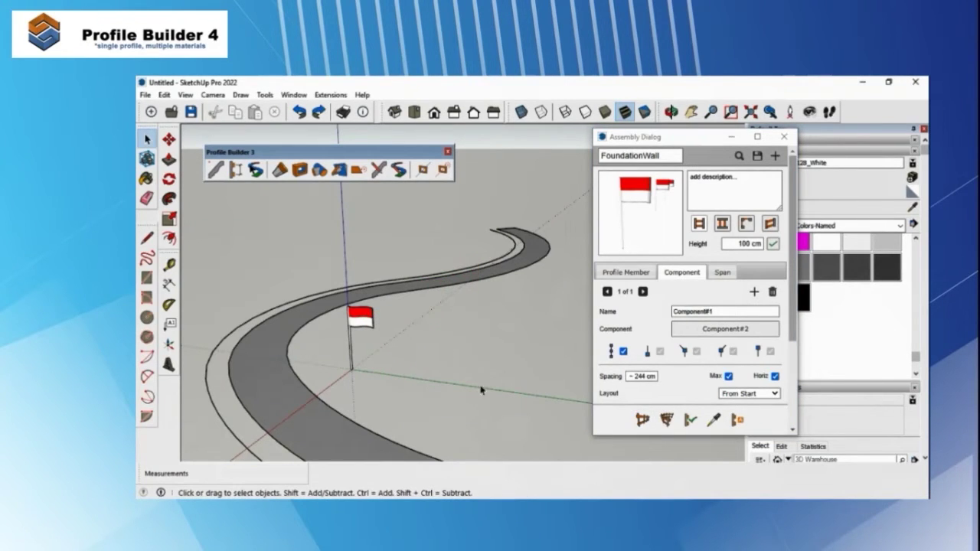
{"action": "left_click", "coordinate": [297, 304]}
{"action": "left_click", "coordinate": [666, 419]}
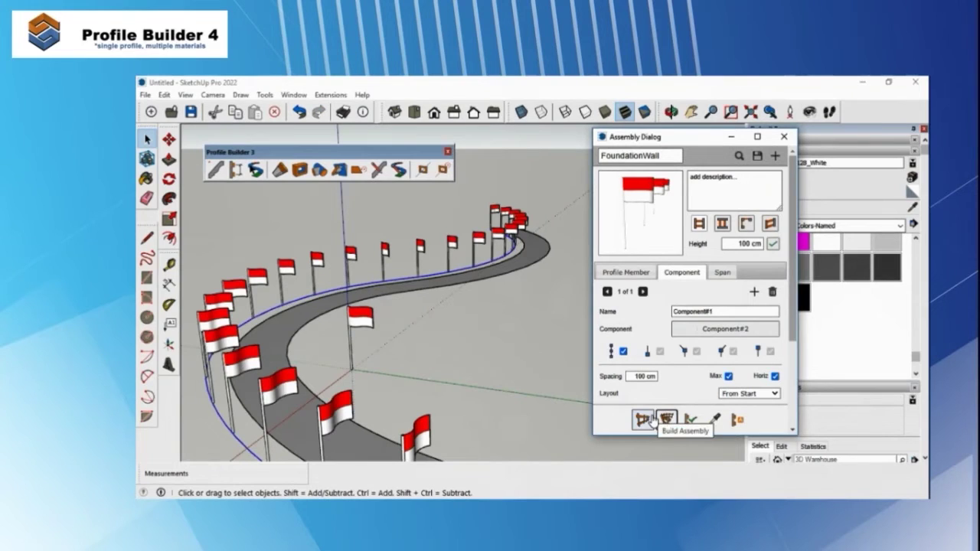
- Rebuild the flags at 200, then 100, then 250 cm spacing
{"action": "left_click", "coordinate": [689, 420]}
{"action": "left_click", "coordinate": [571, 410]}
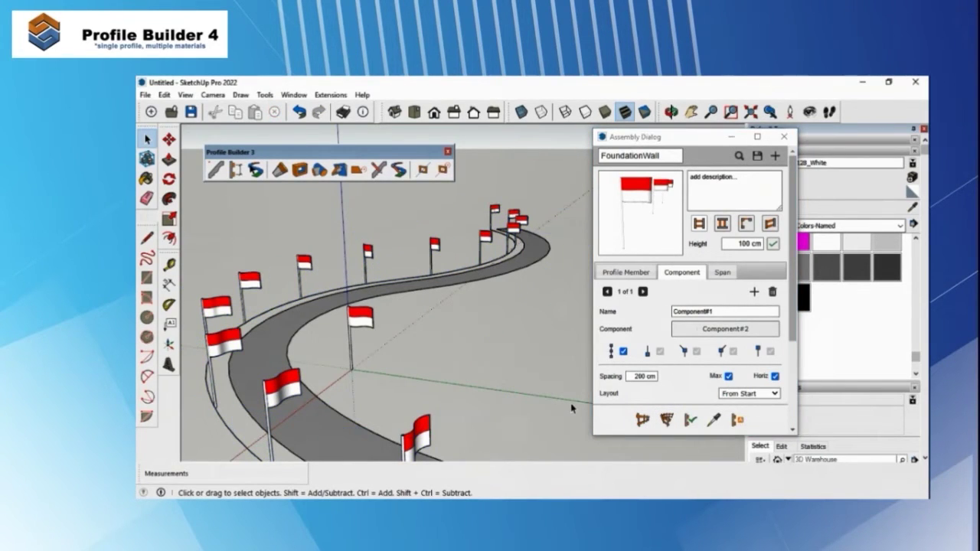
{"action": "left_click", "coordinate": [431, 268]}
{"action": "double_click", "coordinate": [637, 377]}
{"action": "type", "text": "100"}
{"action": "left_click", "coordinate": [687, 422]}
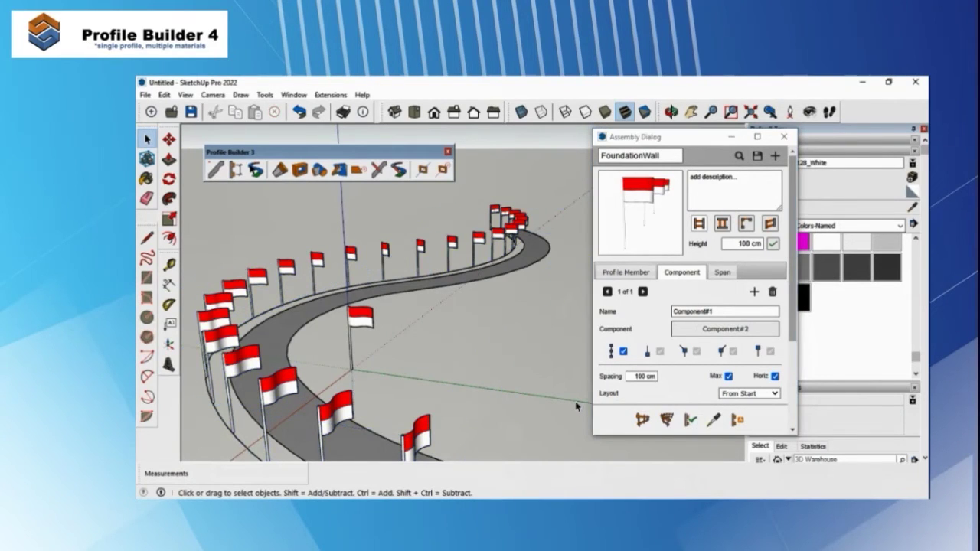
{"action": "left_click", "coordinate": [419, 262]}
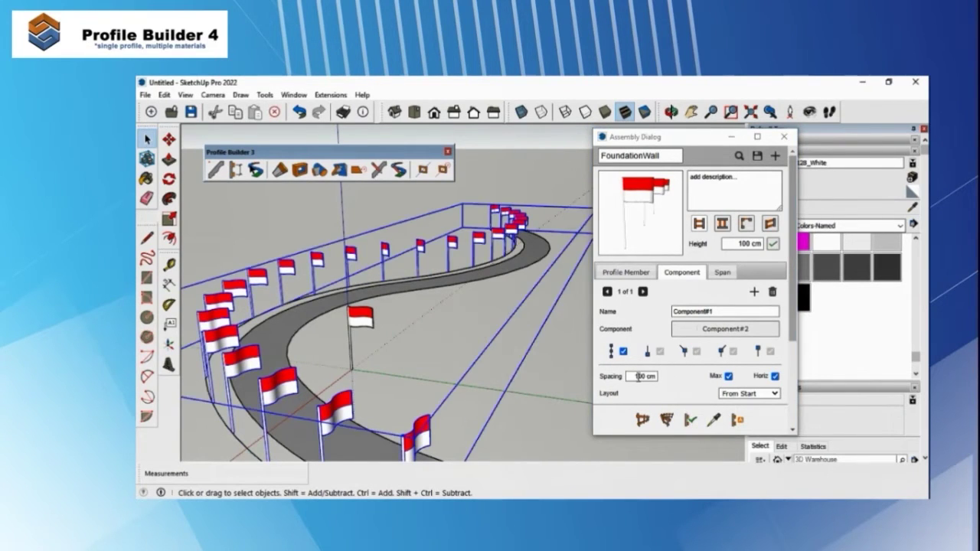
{"action": "double_click", "coordinate": [650, 376]}
{"action": "type", "text": "250"}
{"action": "left_click", "coordinate": [688, 420]}
- Close the Assembly Dialog without saving and orbit to the brick strip scene
{"action": "middle_click_drag", "start_coordinate": [490, 360], "coordinate": [409, 383]}
{"action": "scroll", "coordinate": [442, 356], "scroll_direction": "up", "scroll_amount": 3}
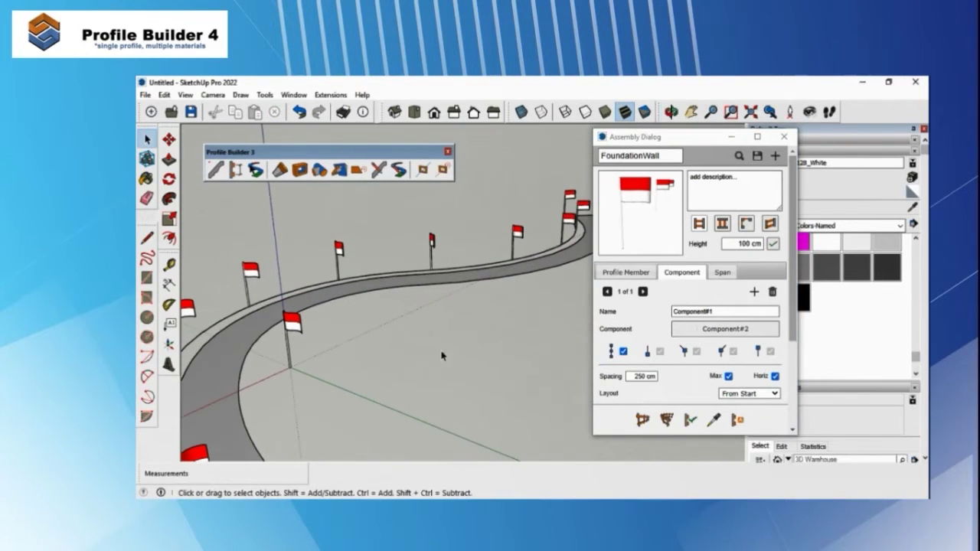
{"action": "left_click", "coordinate": [785, 137]}
{"action": "left_click", "coordinate": [697, 315]}
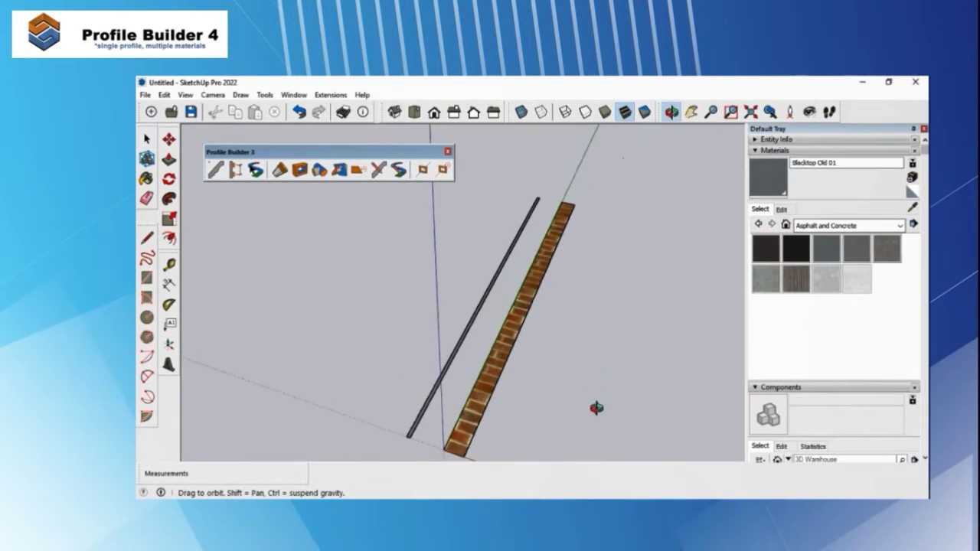
{"action": "middle_click_drag", "start_coordinate": [596, 408], "coordinate": [528, 405]}
{"action": "scroll", "coordinate": [528, 404], "scroll_direction": "down", "scroll_amount": 1}
- Open the wall assembly settings and review its layers through the third
{"action": "left_click", "coordinate": [235, 170]}
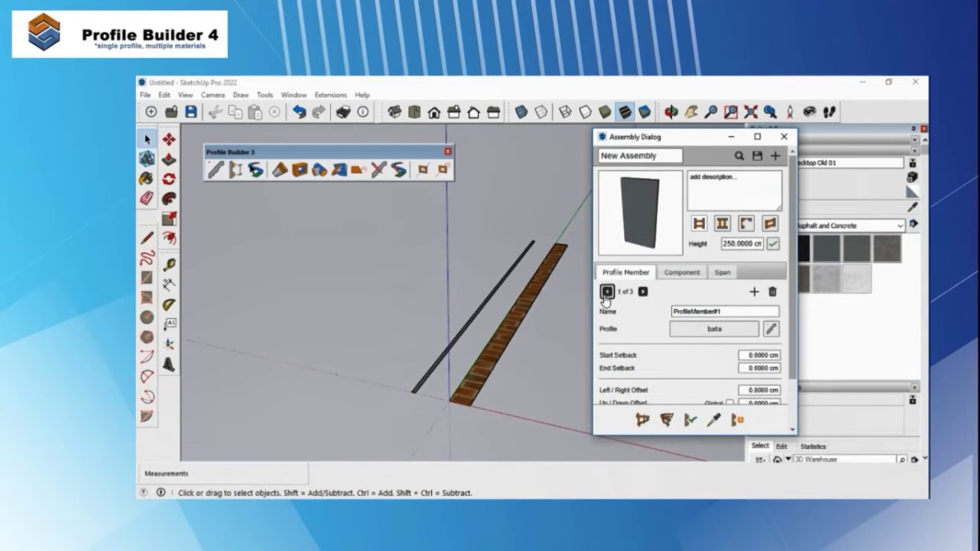
{"action": "scroll", "coordinate": [511, 412], "scroll_direction": "up", "scroll_amount": 2}
{"action": "left_click", "coordinate": [642, 294]}
{"action": "left_click", "coordinate": [642, 294]}
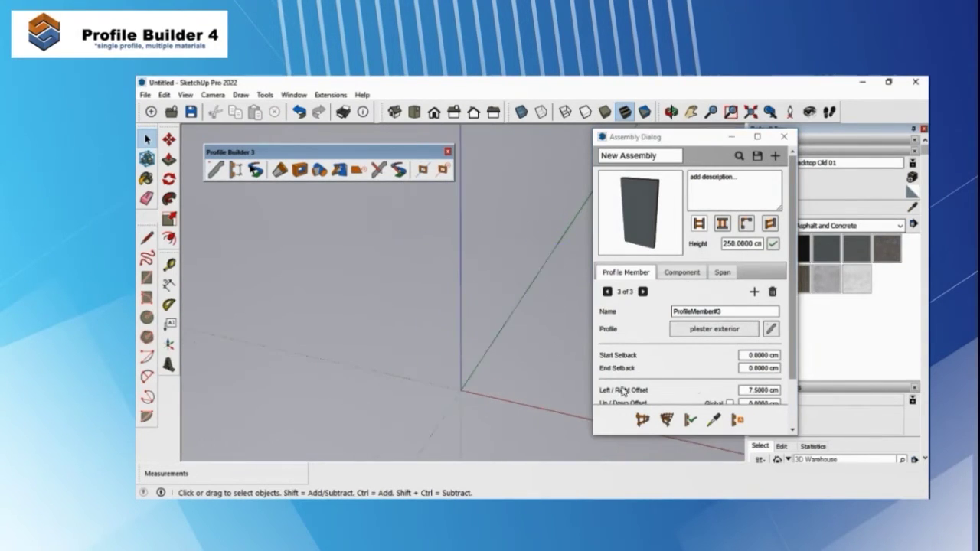
- Build a three-segment wall from the origin, with 400 and 250.0 cm segments
{"action": "left_click", "coordinate": [643, 420]}
{"action": "left_click", "coordinate": [396, 377]}
{"action": "scroll", "coordinate": [455, 329], "scroll_direction": "down", "scroll_amount": 4}
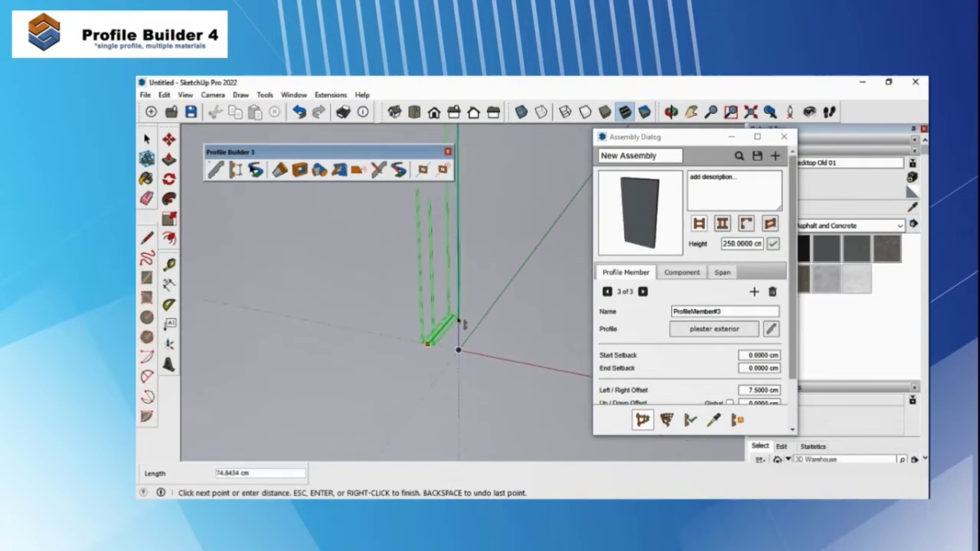
{"action": "left_click", "coordinate": [502, 291]}
{"action": "middle_click_drag", "start_coordinate": [499, 284], "coordinate": [339, 367]}
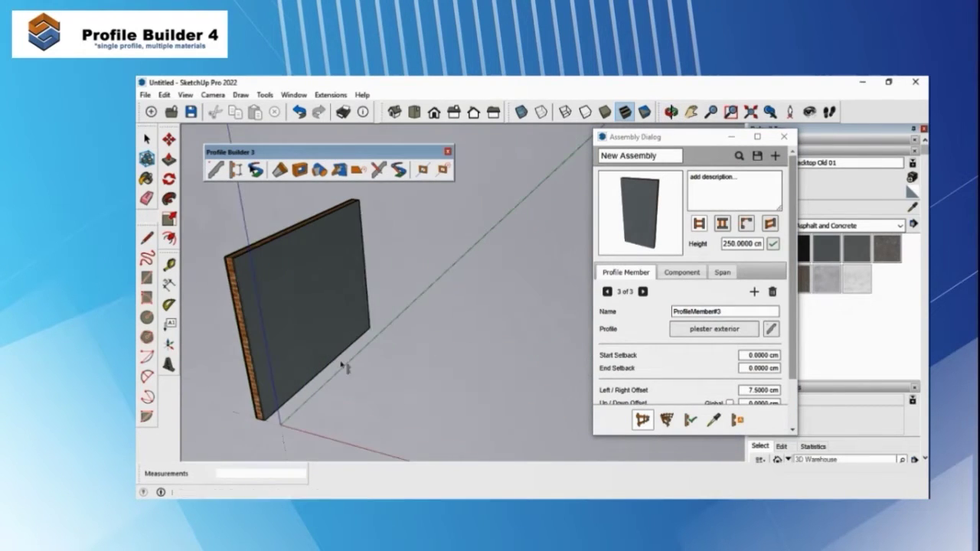
{"action": "type", "text": "400"}
{"action": "key", "text": "Return"}
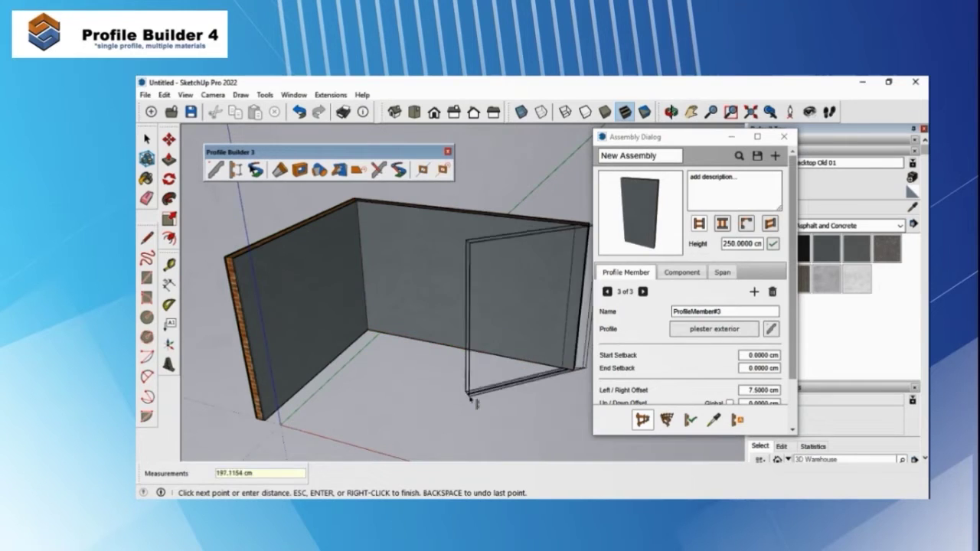
{"action": "type", "text": "250.0"}
{"action": "key", "text": "Return"}
{"action": "key", "text": "space"}
{"action": "middle_click_drag", "start_coordinate": [520, 347], "coordinate": [503, 234]}
- Close the assembly settings and orbit to a higher corner view of the walls
{"action": "left_click", "coordinate": [738, 156]}
{"action": "scroll", "coordinate": [546, 284], "scroll_direction": "up", "scroll_amount": 6}
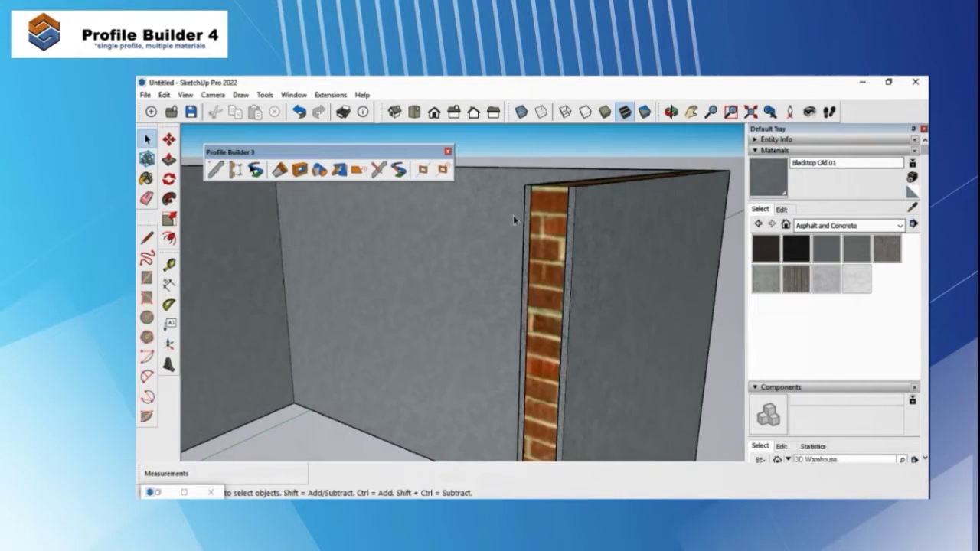
{"action": "middle_click_drag", "start_coordinate": [532, 236], "coordinate": [647, 356]}
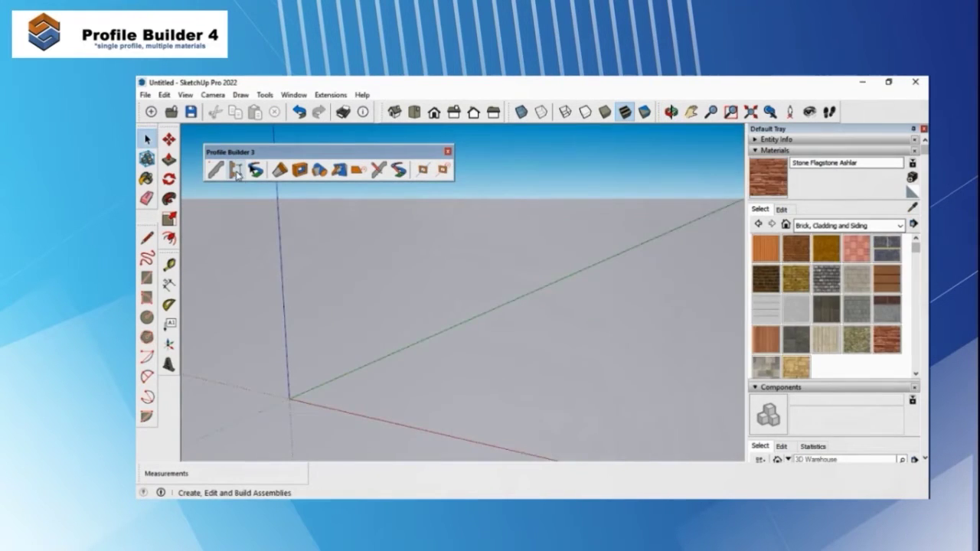
{"action": "left_click", "coordinate": [237, 173]}
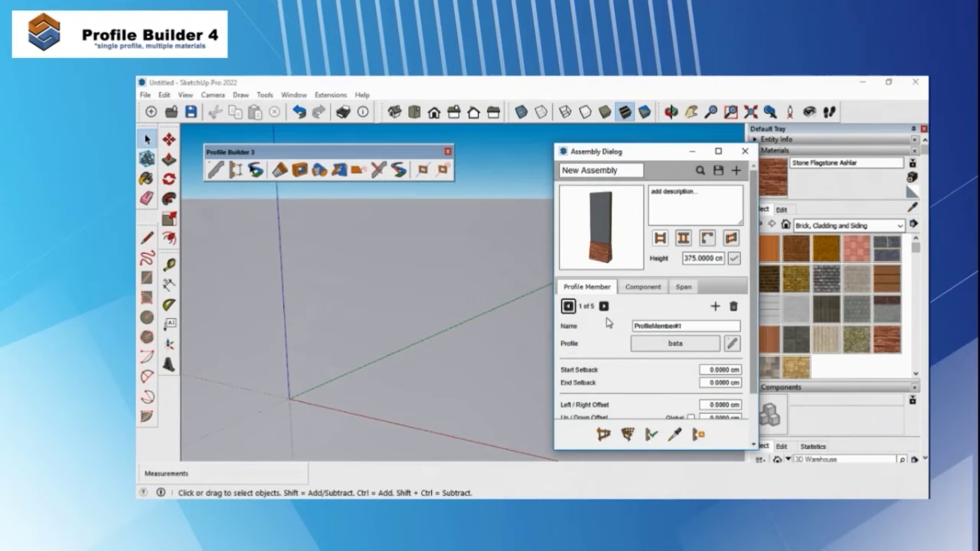
- Review the profile details of the first member and the pondasi foundation member
{"action": "left_click", "coordinate": [732, 344]}
{"action": "left_click", "coordinate": [758, 167]}
{"action": "left_click", "coordinate": [603, 306]}
{"action": "left_click", "coordinate": [603, 307]}
{"action": "left_click", "coordinate": [604, 307]}
{"action": "left_click", "coordinate": [603, 306]}
{"action": "left_click", "coordinate": [732, 344]}
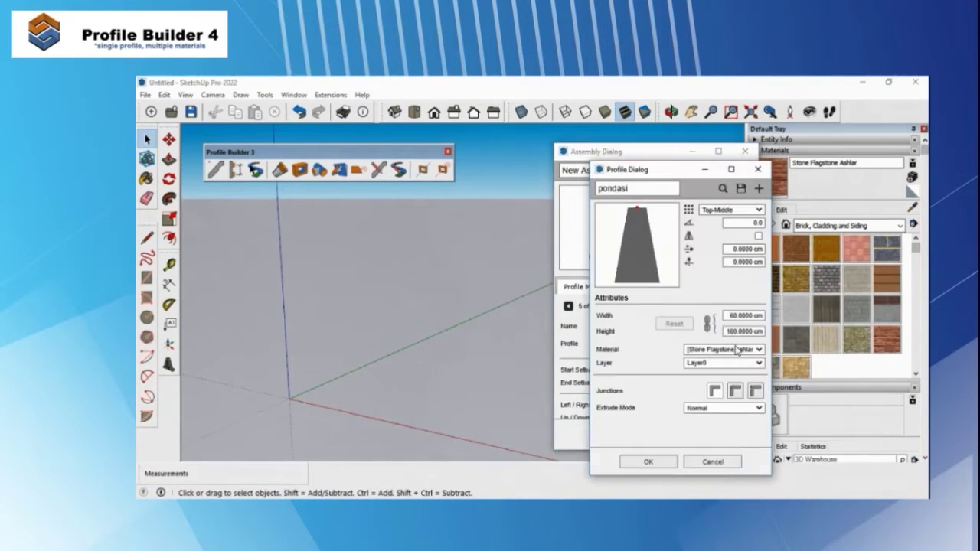
{"action": "left_click", "coordinate": [759, 169]}
{"action": "left_click_drag", "start_coordinate": [613, 154], "coordinate": [751, 149]}
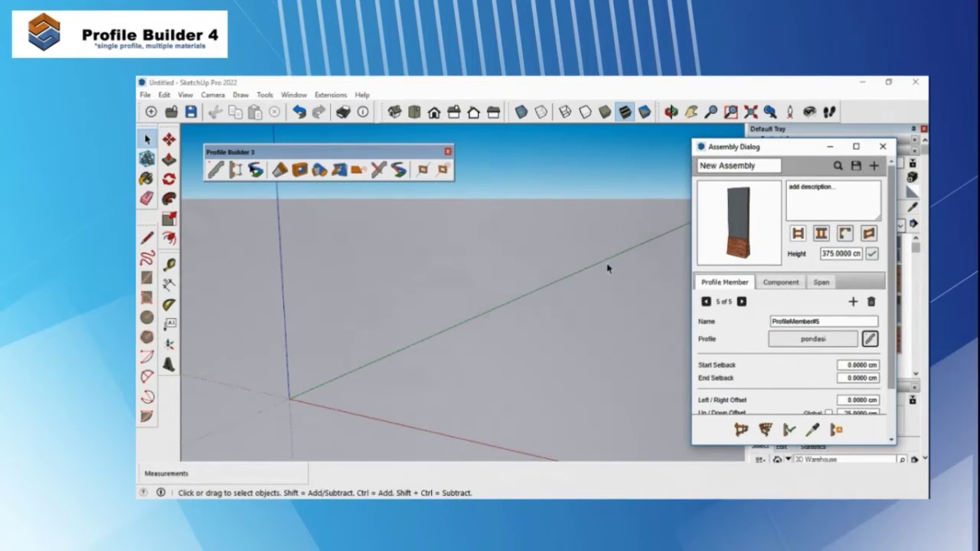
- Build the wall assembly along a multi-corner path starting at the origin
{"action": "left_click", "coordinate": [741, 429]}
{"action": "left_click", "coordinate": [329, 389]}
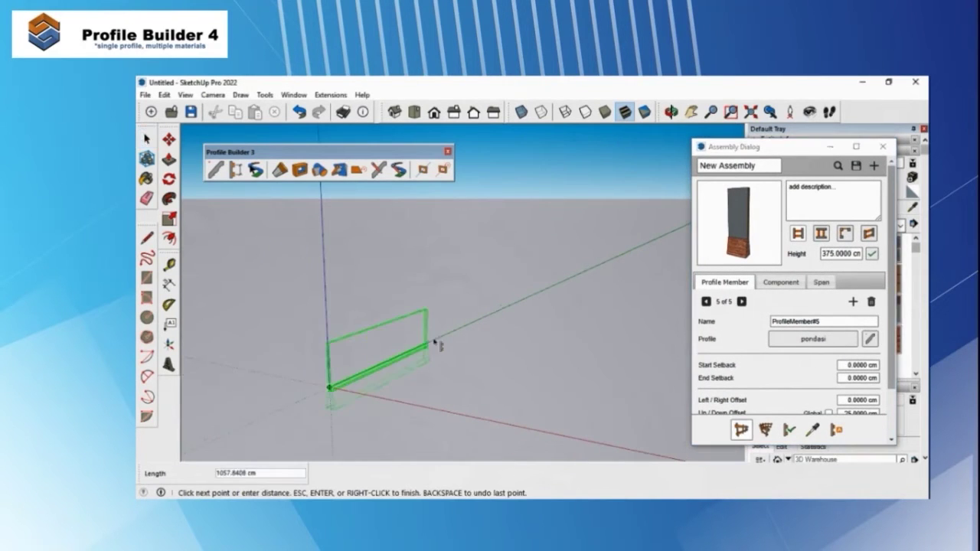
{"action": "left_click", "coordinate": [474, 325]}
{"action": "left_click", "coordinate": [562, 353]}
{"action": "scroll", "coordinate": [537, 375], "scroll_direction": "up", "scroll_amount": 5}
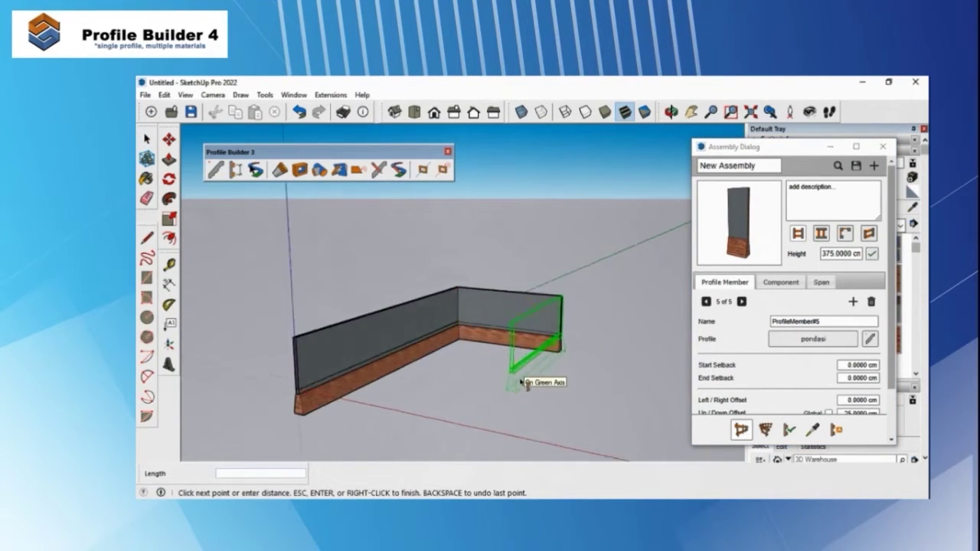
{"action": "left_click", "coordinate": [509, 390]}
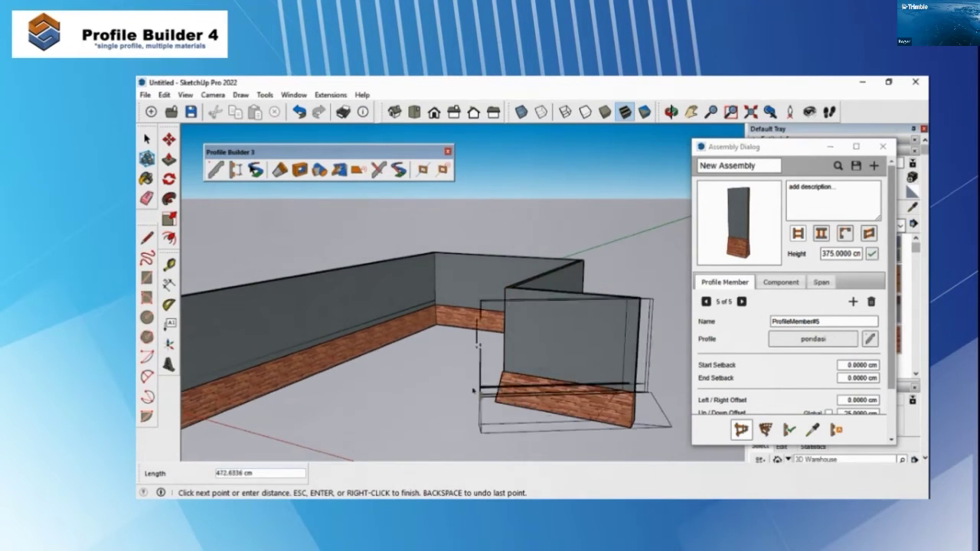
{"action": "middle_click_drag", "start_coordinate": [475, 394], "coordinate": [405, 396]}
{"action": "key", "text": "Return"}
- Cancel the leftover wall preview and orbit in on the finished wall's corner
{"action": "middle_click_drag", "start_coordinate": [559, 456], "coordinate": [360, 368]}
{"action": "scroll", "coordinate": [360, 367], "scroll_direction": "down", "scroll_amount": 5}
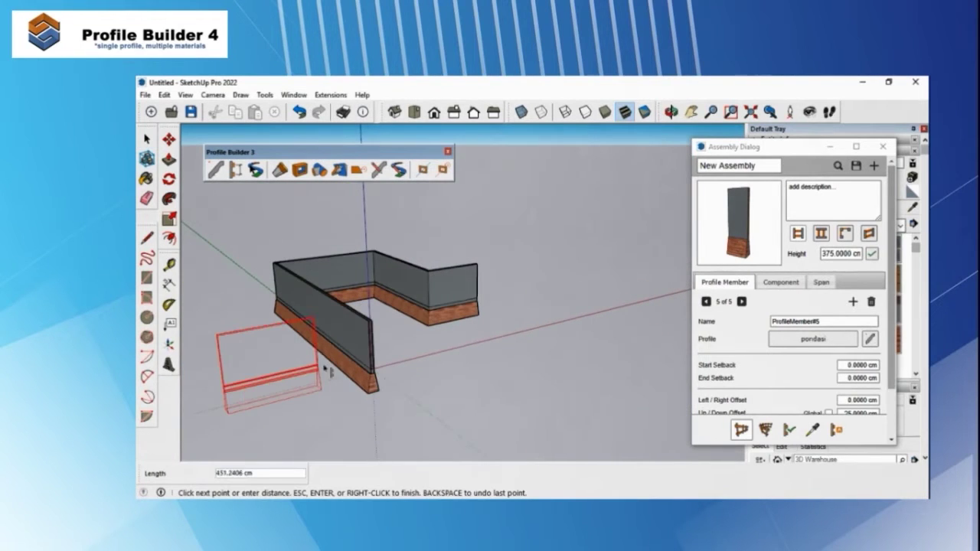
{"action": "right_click", "coordinate": [354, 359]}
{"action": "middle_click_drag", "start_coordinate": [354, 359], "coordinate": [357, 263]}
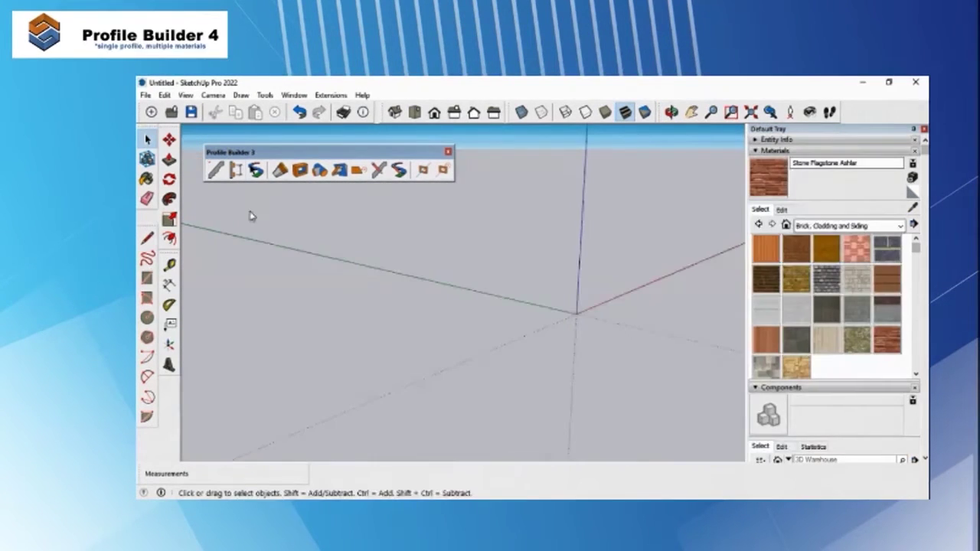
{"action": "left_click", "coordinate": [235, 169]}
- Load Railing Assembly 4 from the Documents Assembly Examples library
{"action": "left_click_drag", "start_coordinate": [727, 152], "coordinate": [526, 154]}
{"action": "left_click", "coordinate": [632, 168]}
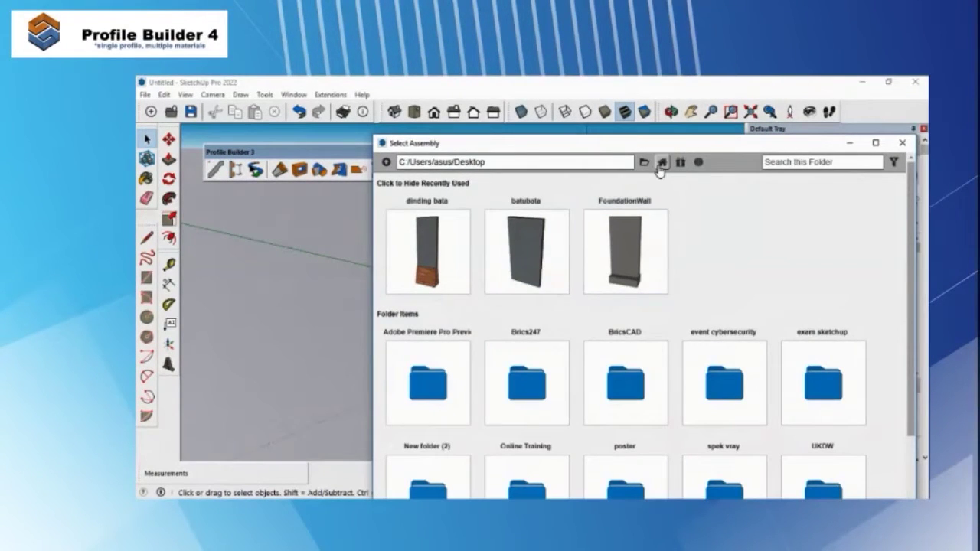
{"action": "left_click", "coordinate": [662, 162]}
{"action": "left_click", "coordinate": [680, 162]}
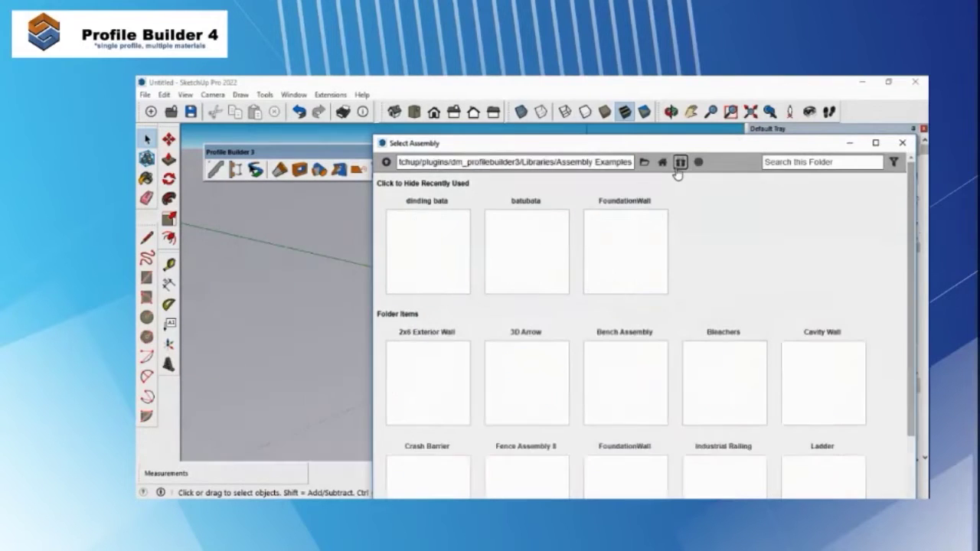
{"action": "scroll", "coordinate": [674, 337], "scroll_direction": "down", "scroll_amount": 4}
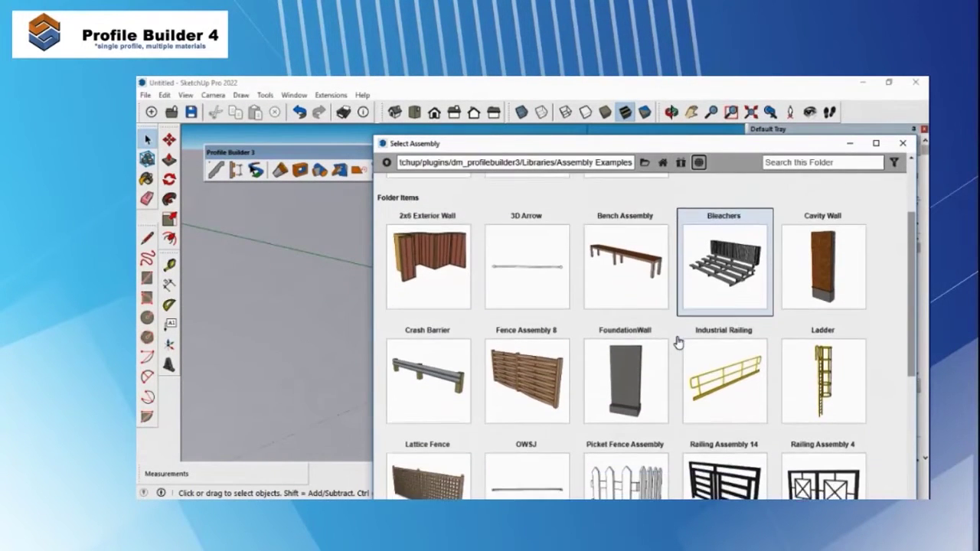
{"action": "scroll", "coordinate": [684, 360], "scroll_direction": "down", "scroll_amount": 3}
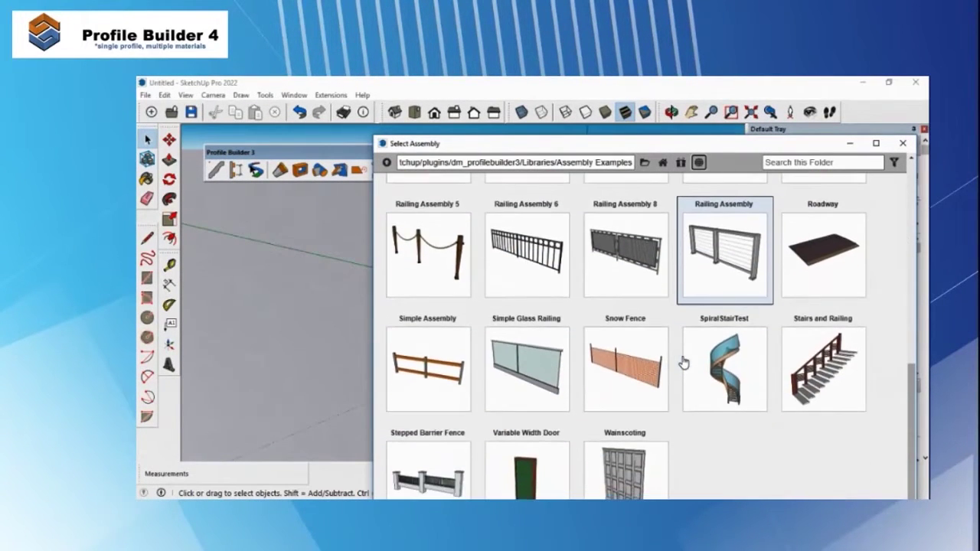
{"action": "scroll", "coordinate": [684, 360], "scroll_direction": "up", "scroll_amount": 3}
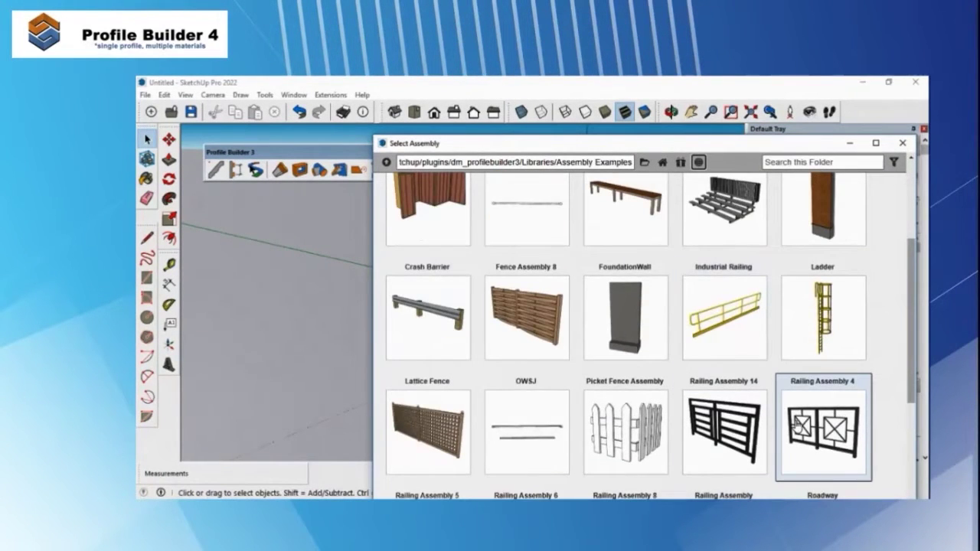
{"action": "double_click", "coordinate": [799, 424]}
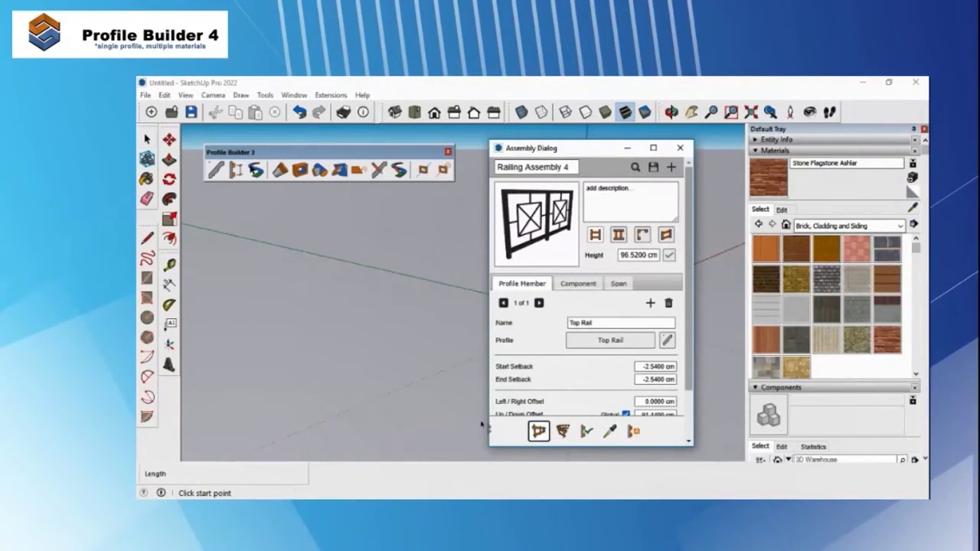
- Draw a three-segment demo railing, then window-select and delete it
{"action": "left_click_drag", "start_coordinate": [563, 155], "coordinate": [777, 180]}
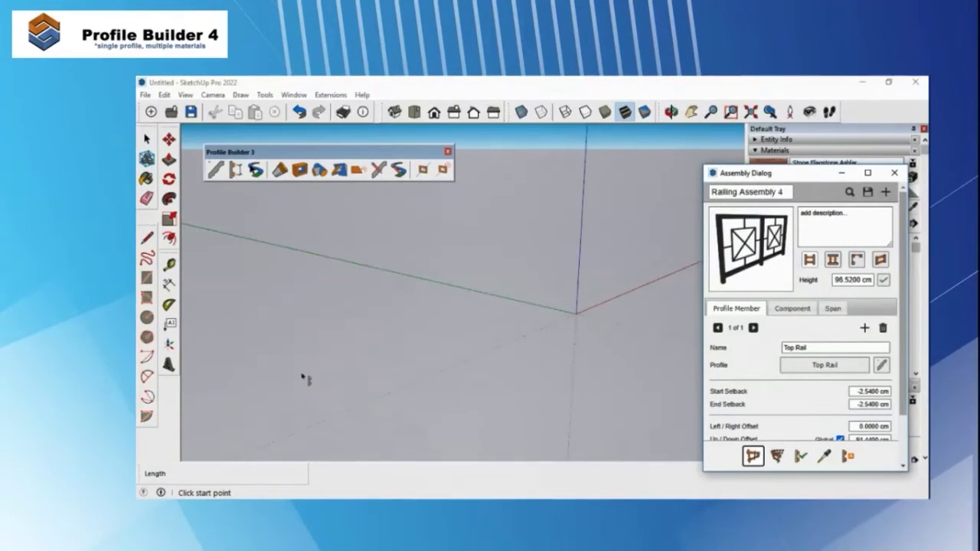
{"action": "left_click", "coordinate": [279, 381]}
{"action": "left_click", "coordinate": [458, 328]}
{"action": "left_click", "coordinate": [553, 354]}
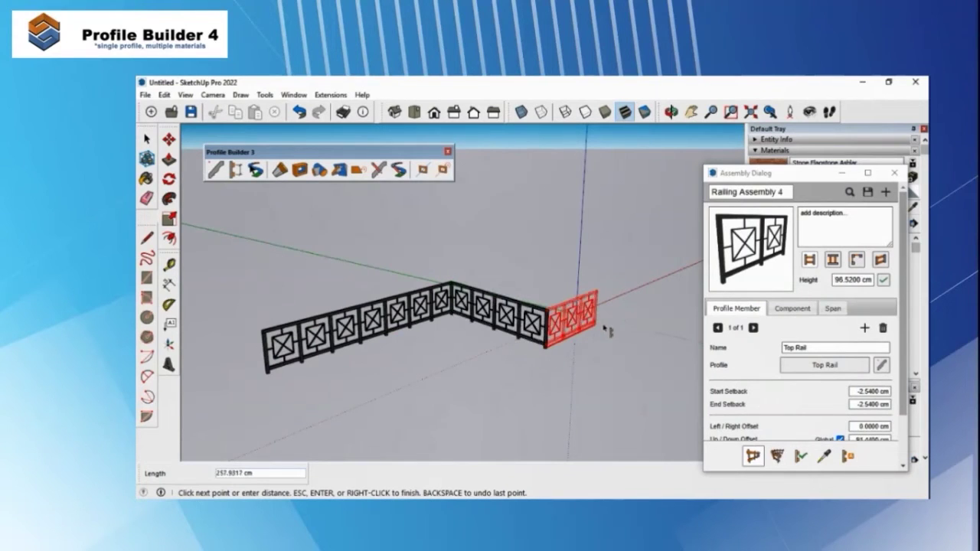
{"action": "double_click", "coordinate": [656, 309]}
{"action": "left_click_drag", "start_coordinate": [243, 223], "coordinate": [680, 443]}
{"action": "key", "text": "Delete"}
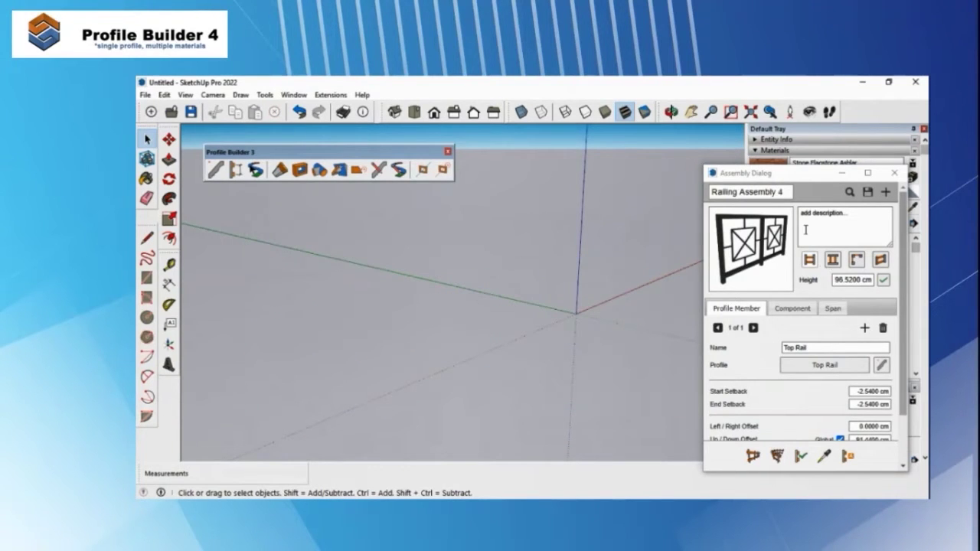
{"action": "left_click", "coordinate": [849, 191]}
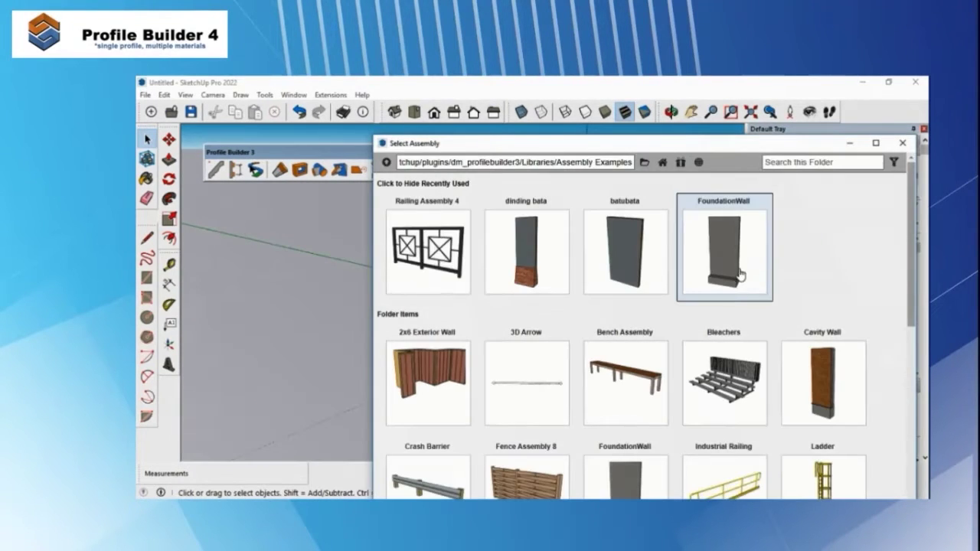
- Load the Bleachers assembly and draw three connected bleacher runs
{"action": "double_click", "coordinate": [717, 364]}
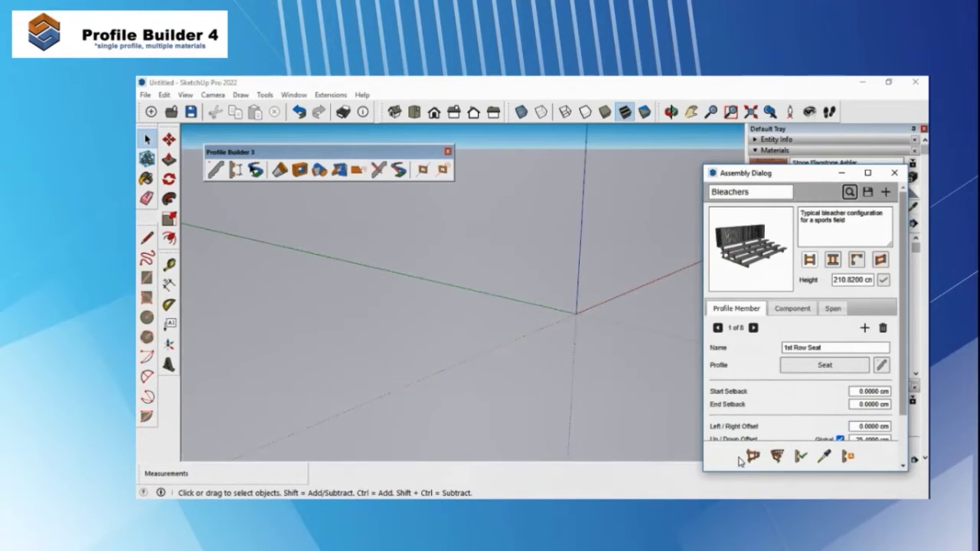
{"action": "left_click", "coordinate": [235, 374]}
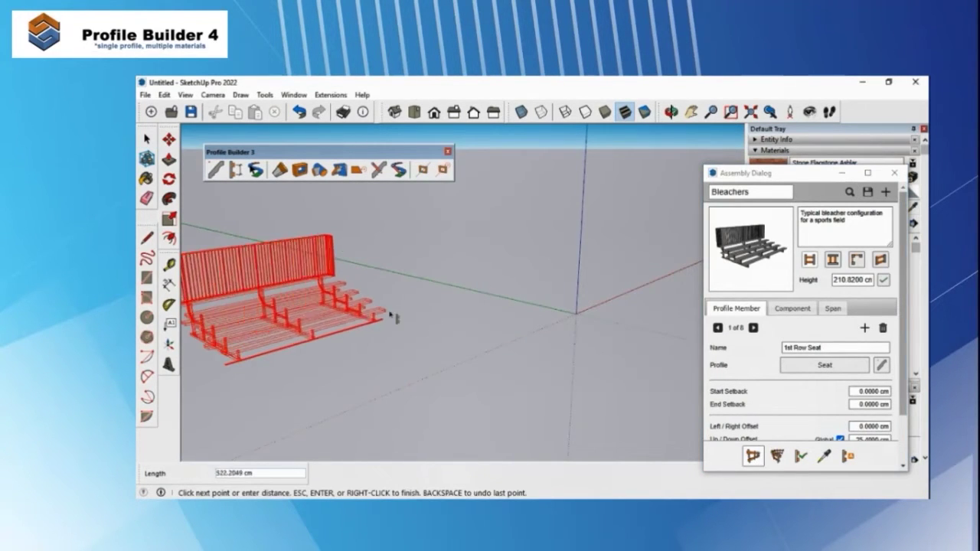
{"action": "left_click", "coordinate": [475, 300]}
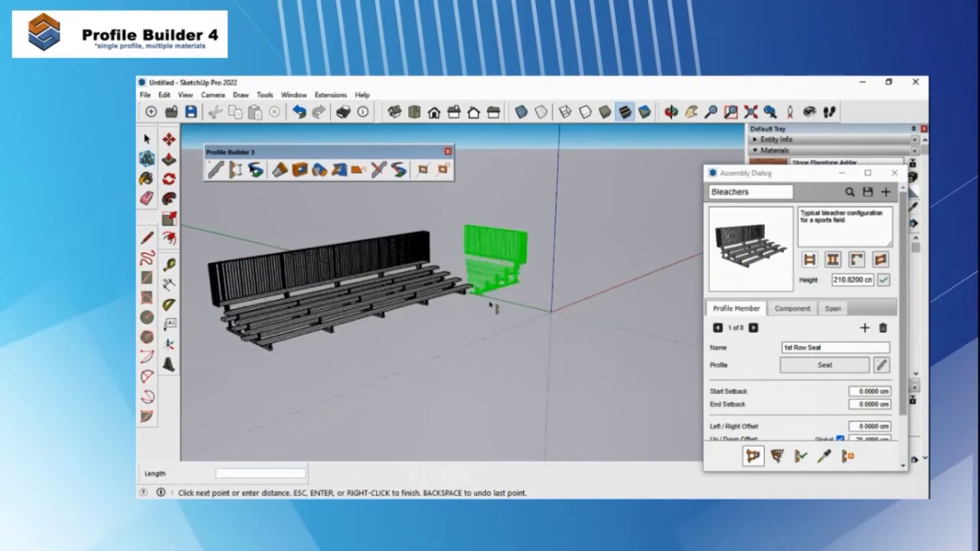
{"action": "left_click", "coordinate": [617, 306]}
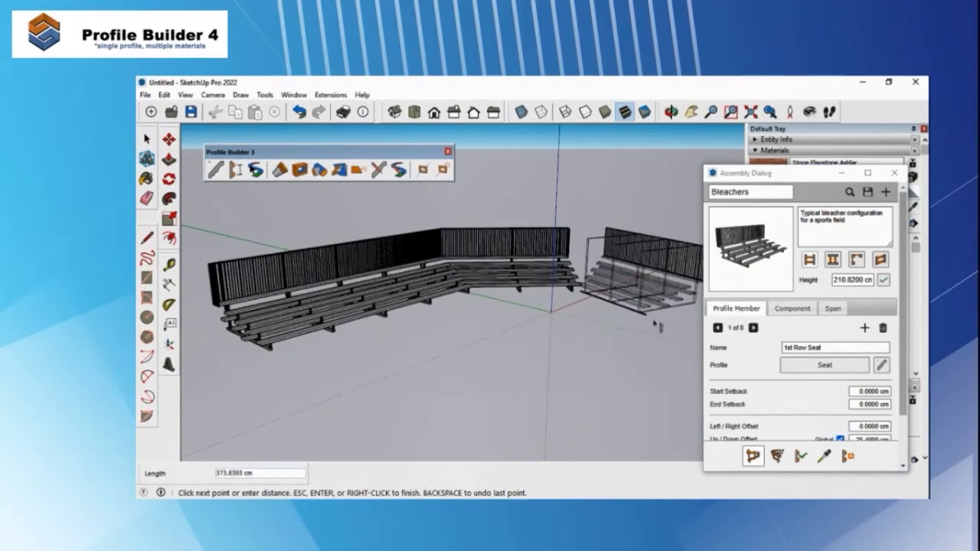
{"action": "double_click", "coordinate": [693, 326]}
- Orbit around the bleachers, undo them, and browse the assembly library again
{"action": "middle_click_drag", "start_coordinate": [693, 325], "coordinate": [390, 200]}
{"action": "key", "text": "space"}
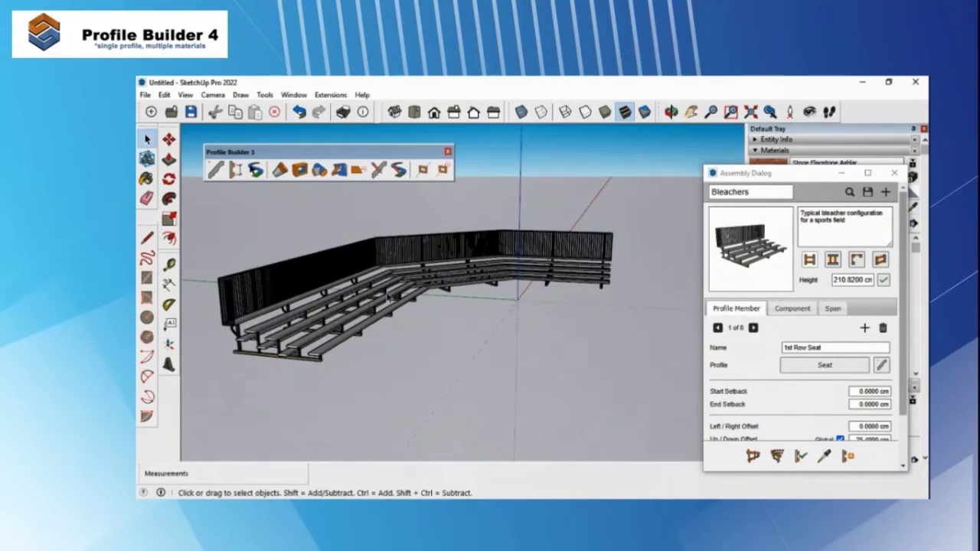
{"action": "key", "text": "ctrl+z"}
{"action": "left_click", "coordinate": [849, 191]}
{"action": "scroll", "coordinate": [759, 363], "scroll_direction": "down", "scroll_amount": 3}
{"action": "scroll", "coordinate": [755, 363], "scroll_direction": "up", "scroll_amount": 3}
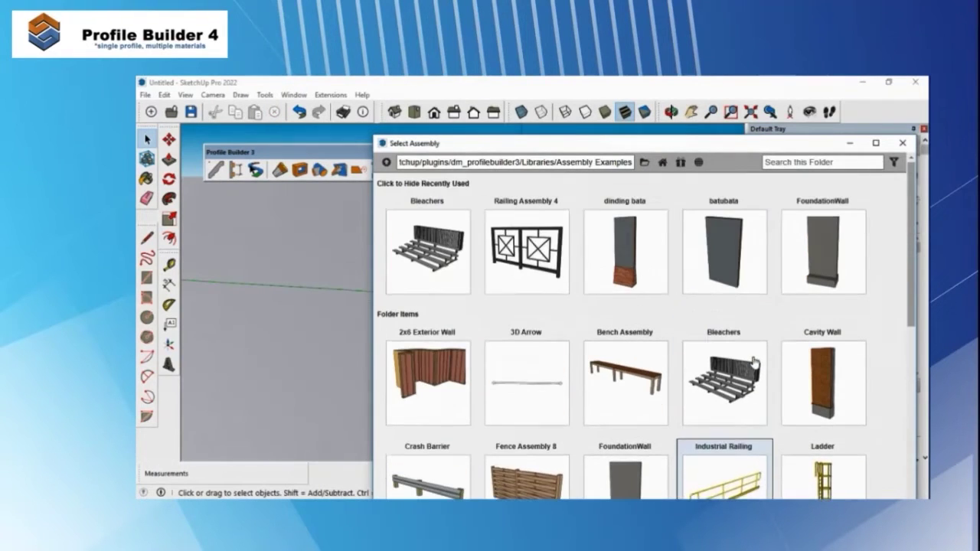
- Point the library at D:/SKETCHUP/Profile Builder/Assembly collect and load Railway Line
{"action": "left_click", "coordinate": [646, 167]}
{"action": "left_click", "coordinate": [555, 271]}
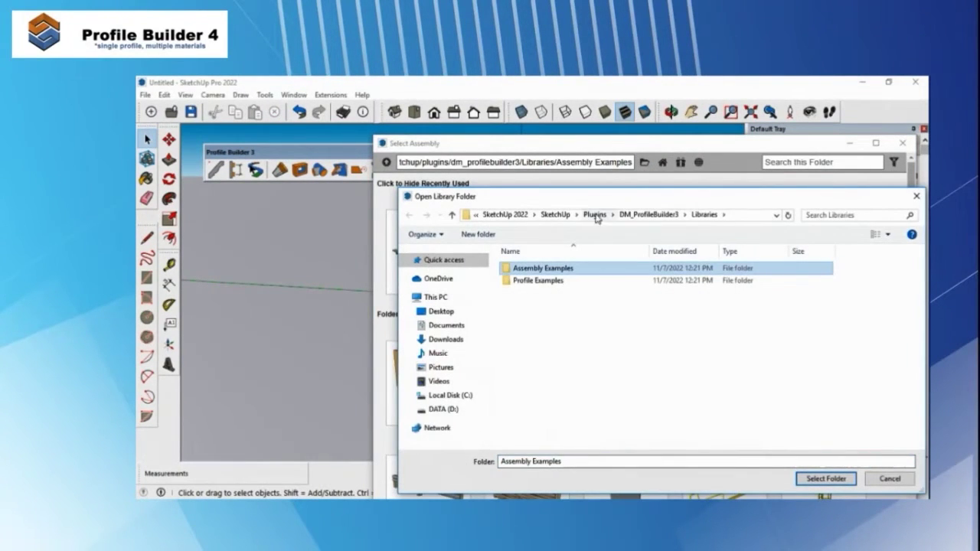
{"action": "left_click", "coordinate": [601, 284]}
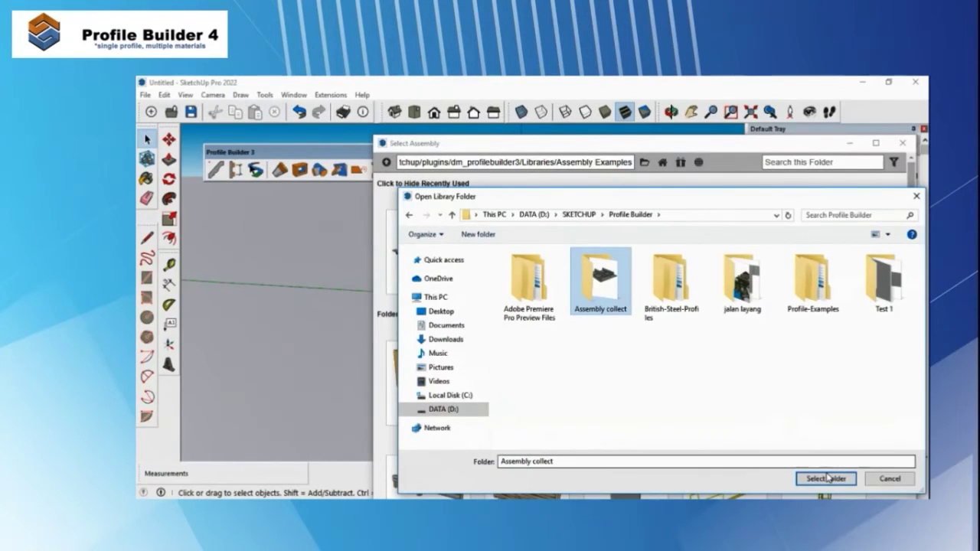
{"action": "left_click", "coordinate": [828, 479]}
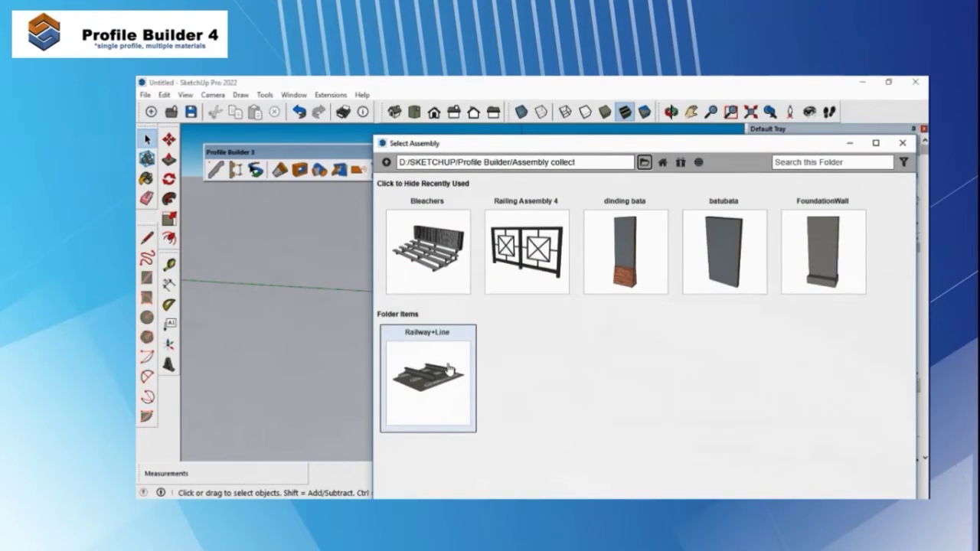
{"action": "left_click", "coordinate": [449, 371]}
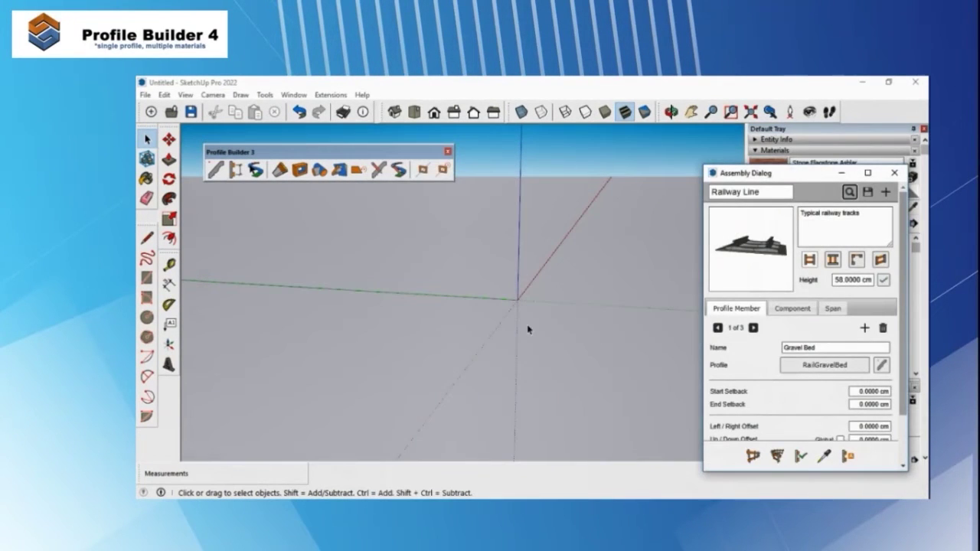
{"action": "left_click", "coordinate": [331, 413]}
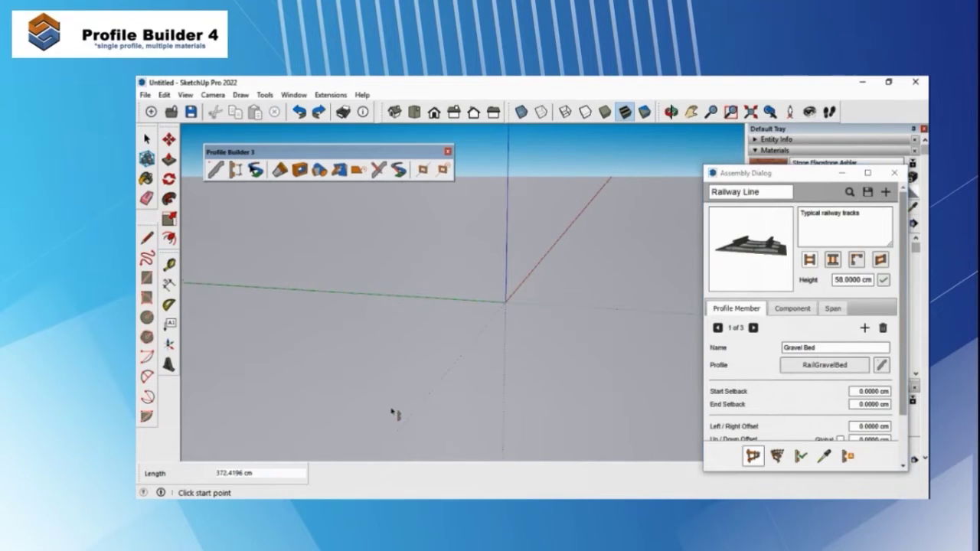
- Draw a straight test railway track, inspect it, then select and delete it
{"action": "left_click", "coordinate": [312, 443]}
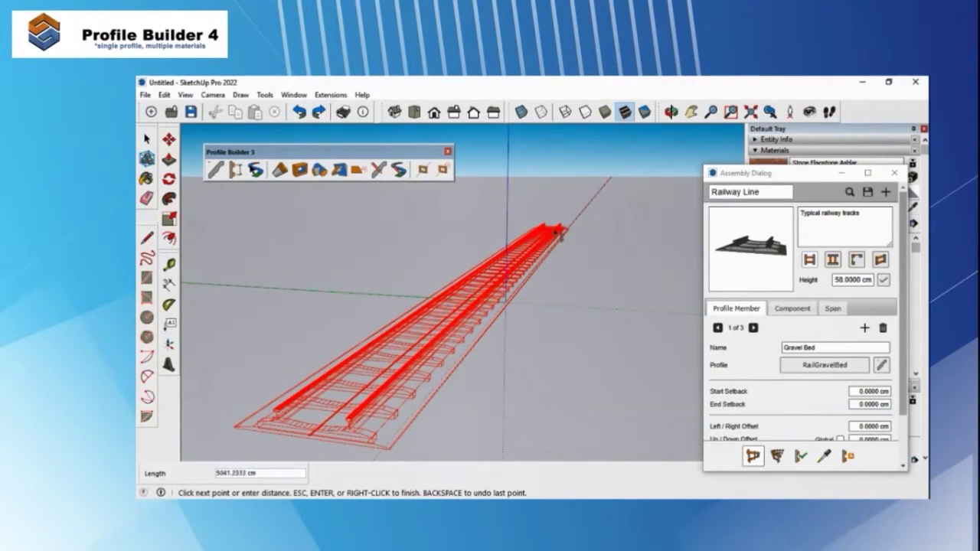
{"action": "left_click", "coordinate": [568, 224]}
{"action": "key", "text": "Return"}
{"action": "middle_click_drag", "start_coordinate": [568, 230], "coordinate": [600, 231]}
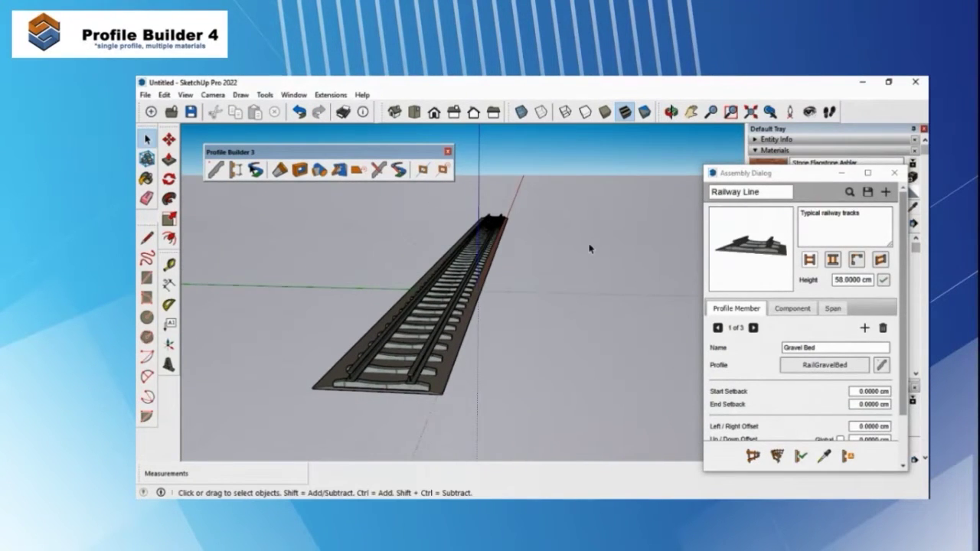
{"action": "middle_click_drag", "start_coordinate": [498, 298], "coordinate": [370, 370]}
{"action": "left_click", "coordinate": [370, 370]}
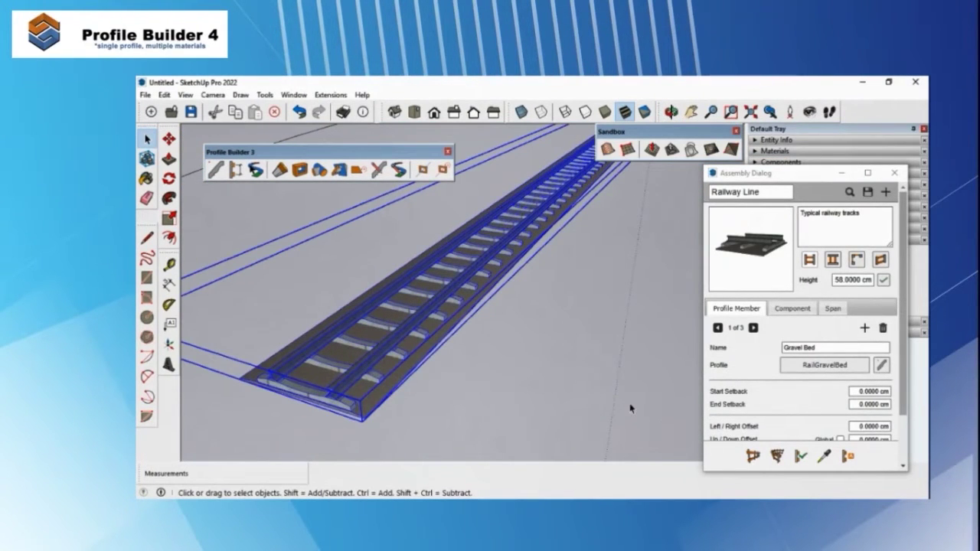
{"action": "key", "text": "Delete"}
- Build the Railway Line track along the S-curve path and orbit toward the horizon
{"action": "middle_click_drag", "start_coordinate": [550, 348], "coordinate": [484, 290]}
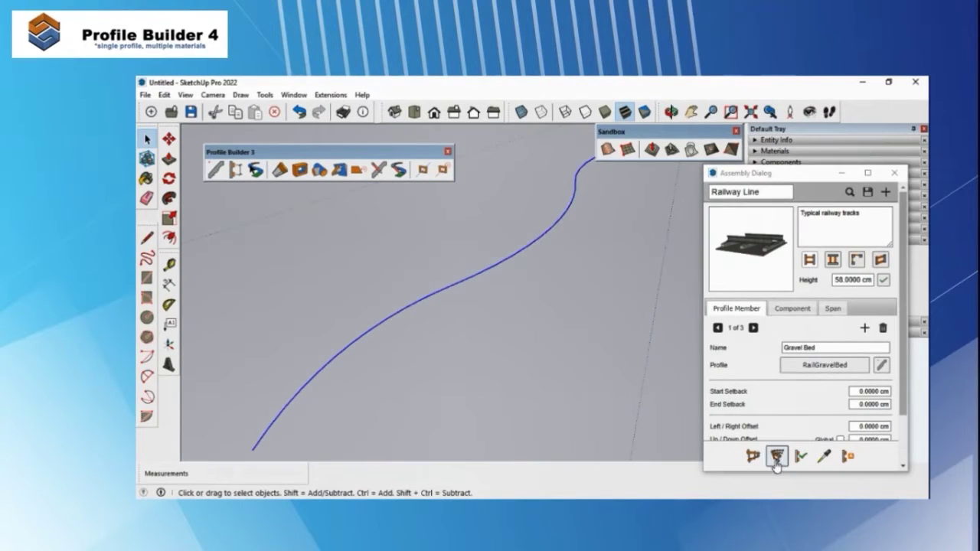
{"action": "left_click", "coordinate": [775, 460]}
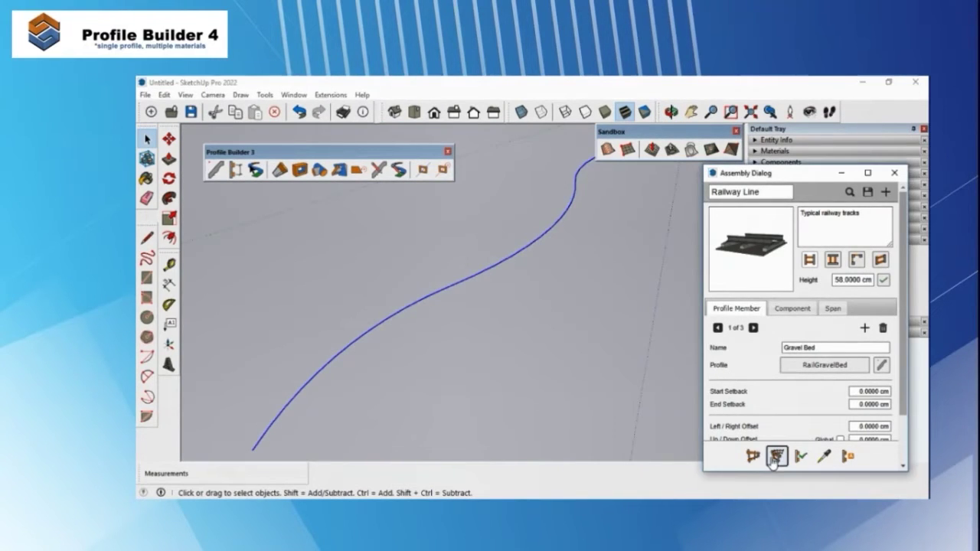
{"action": "middle_click_drag", "start_coordinate": [460, 348], "coordinate": [494, 368]}
{"action": "scroll", "coordinate": [502, 346], "scroll_direction": "up", "scroll_amount": 5}
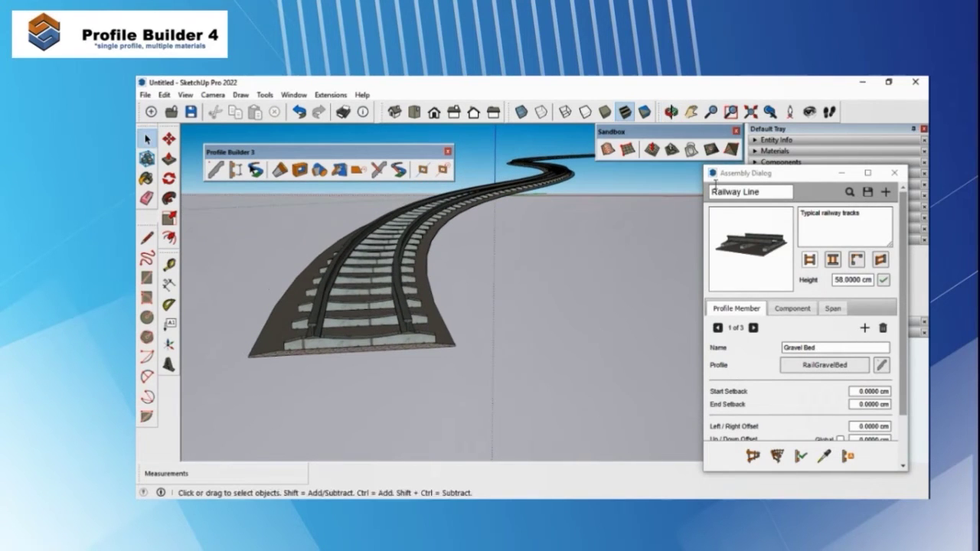
{"action": "left_click", "coordinate": [736, 132]}
{"action": "middle_click_drag", "start_coordinate": [638, 195], "coordinate": [595, 284]}
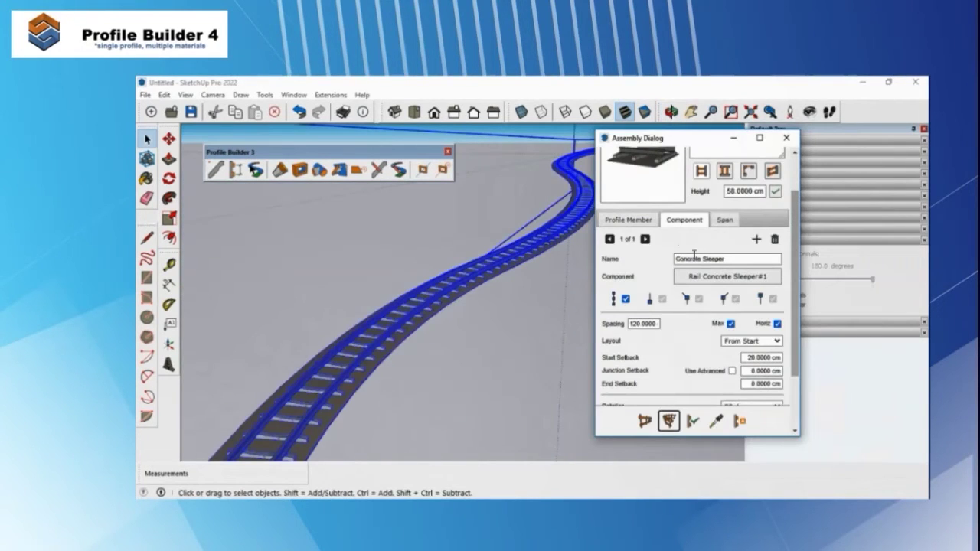
- Set the concrete sleeper spacing to 300 and apply, then change it to 120
{"action": "left_click_drag", "start_coordinate": [797, 338], "coordinate": [804, 375]}
{"action": "scroll", "coordinate": [689, 375], "scroll_direction": "up", "scroll_amount": 2}
{"action": "scroll", "coordinate": [325, 376], "scroll_direction": "up", "scroll_amount": 6}
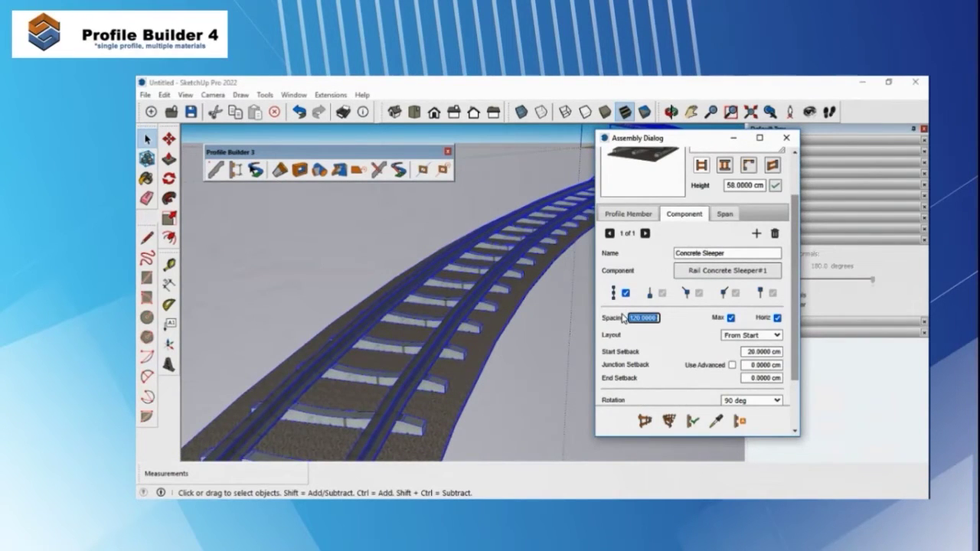
{"action": "type", "text": "0"}
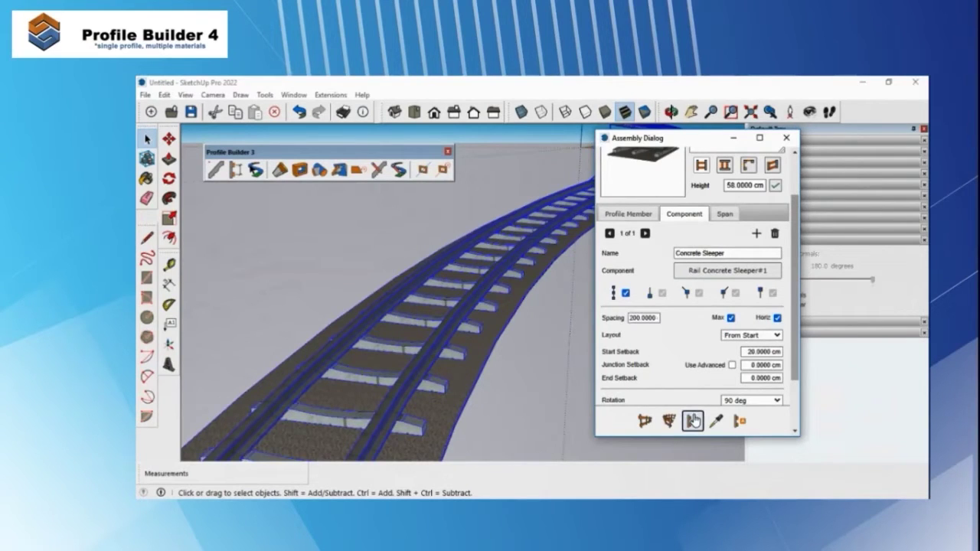
{"action": "double_click", "coordinate": [658, 316]}
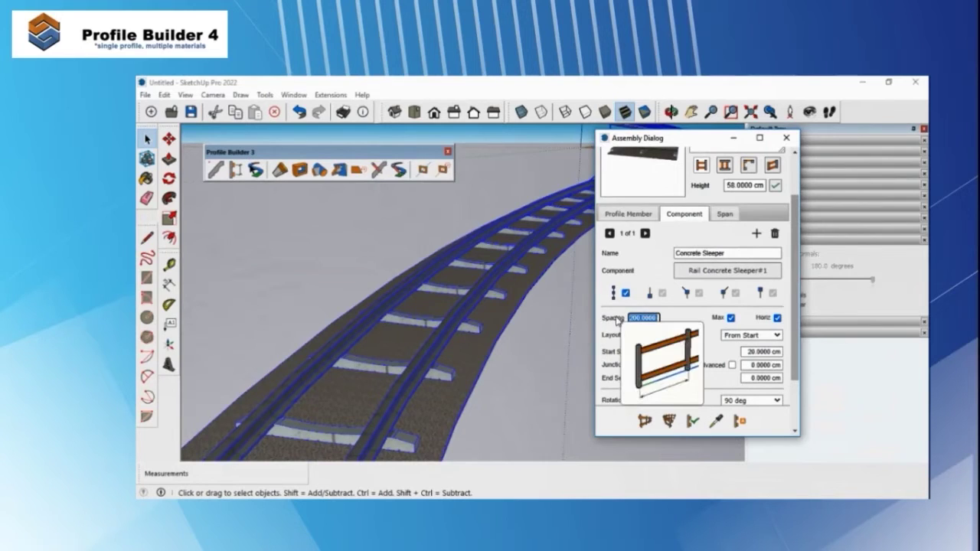
{"action": "left_click", "coordinate": [693, 424]}
{"action": "double_click", "coordinate": [657, 317]}
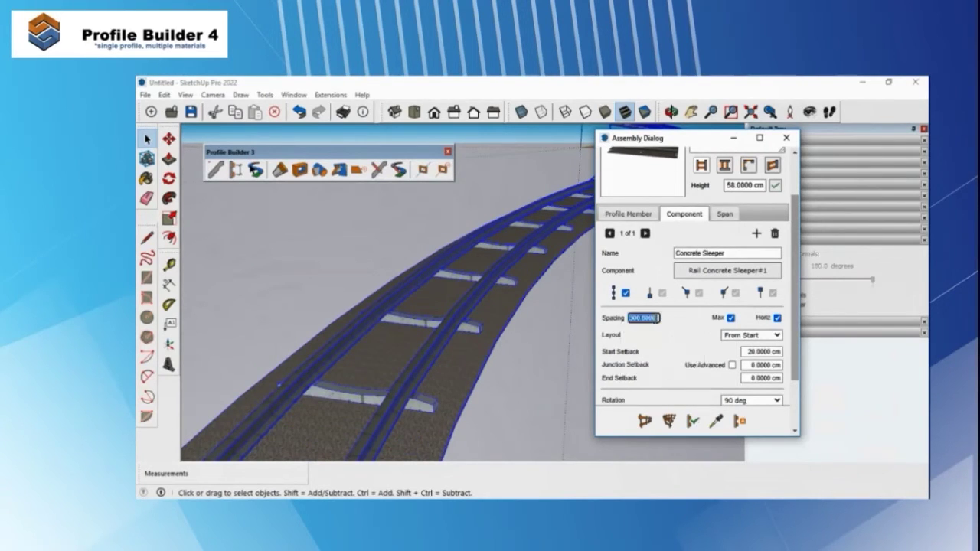
{"action": "left_click", "coordinate": [694, 423]}
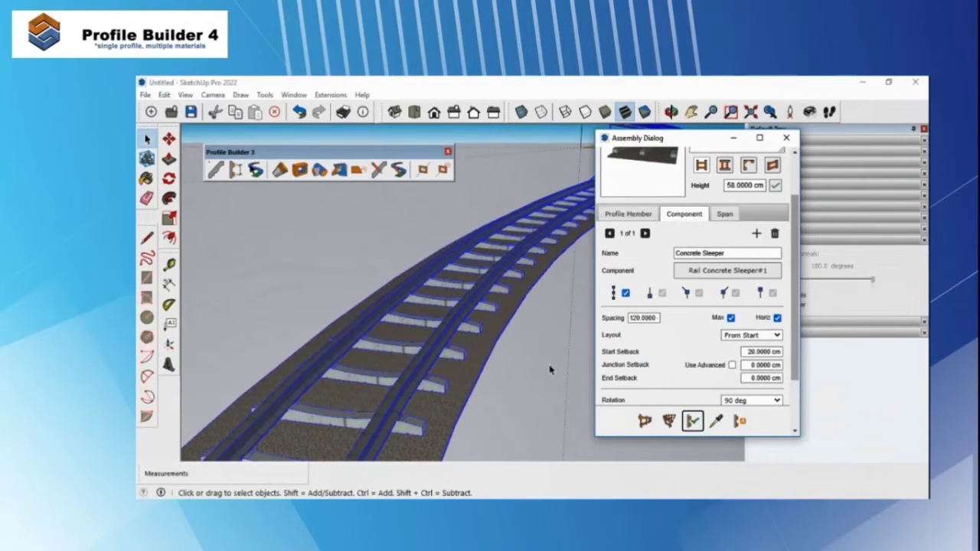
{"action": "left_click", "coordinate": [550, 370]}
{"action": "scroll", "coordinate": [548, 368], "scroll_direction": "down", "scroll_amount": 5}
{"action": "middle_click_drag", "start_coordinate": [545, 364], "coordinate": [541, 333]}
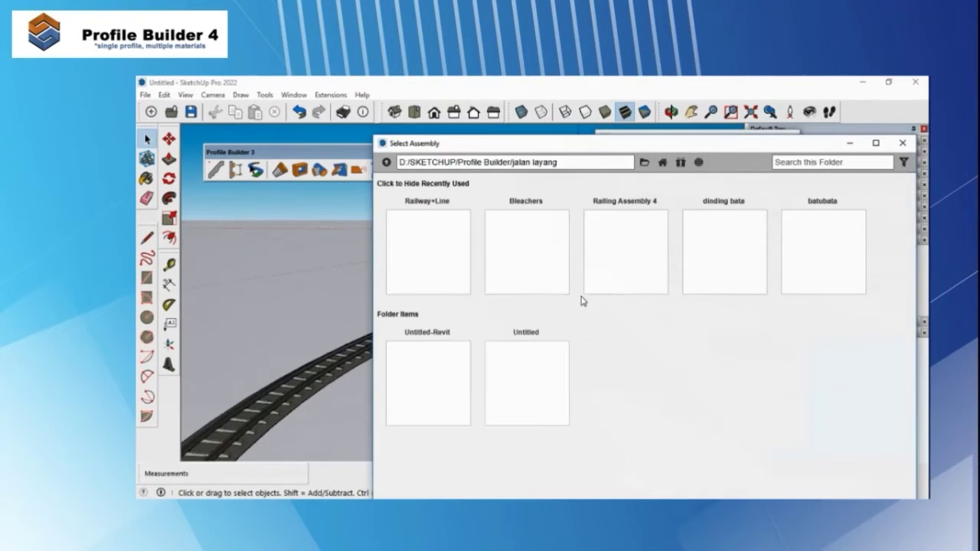
- Load jalanlayang and build the elevated road on piers along the straight road
{"action": "scroll", "coordinate": [656, 326], "scroll_direction": "down", "scroll_amount": 1}
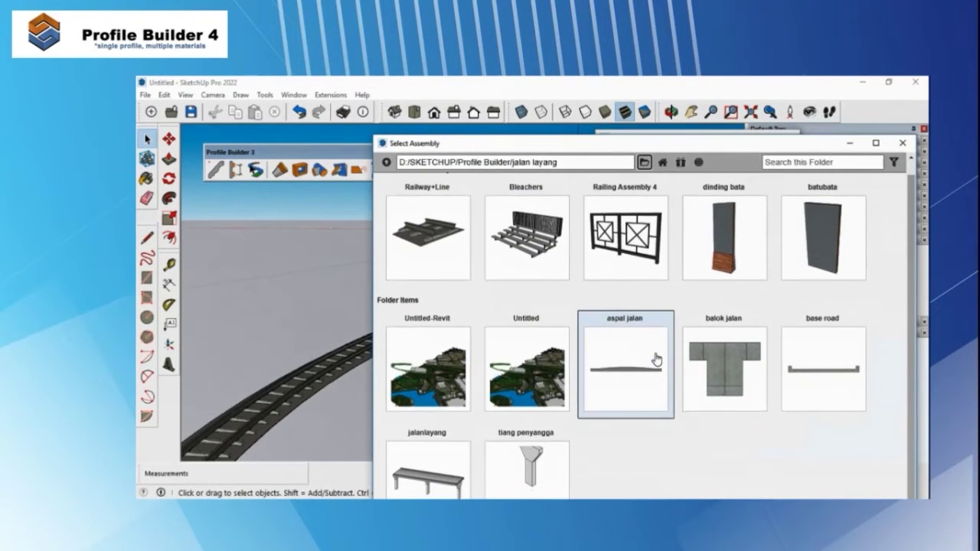
{"action": "left_click", "coordinate": [440, 481]}
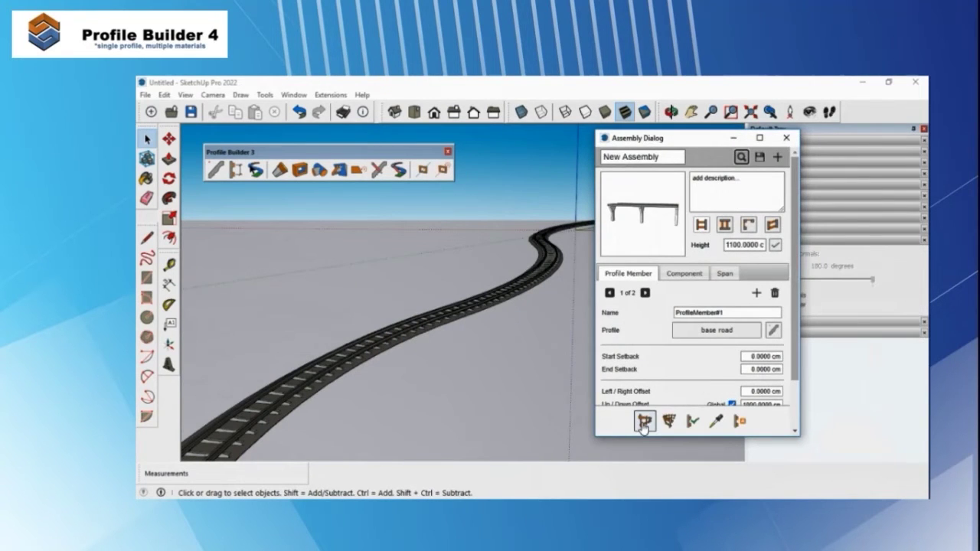
{"action": "left_click", "coordinate": [218, 388]}
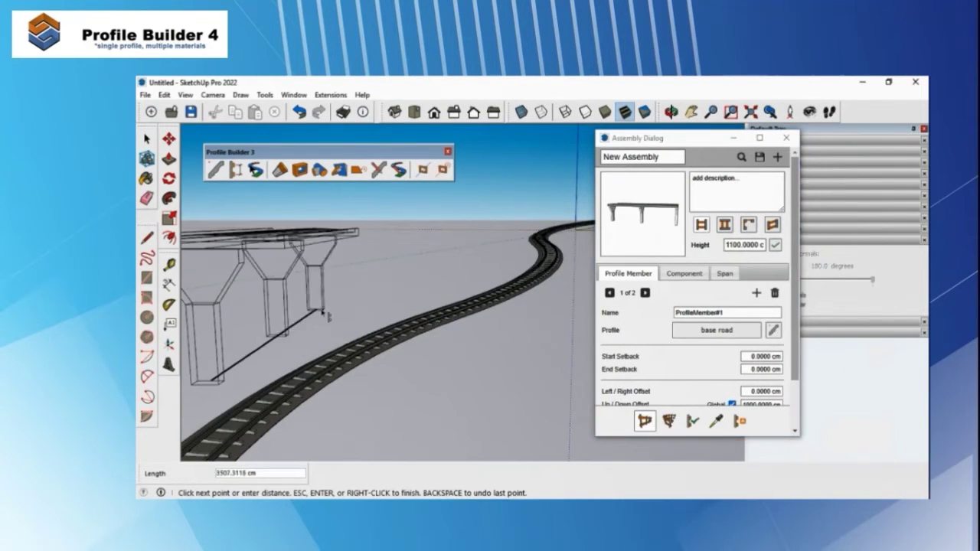
{"action": "scroll", "coordinate": [462, 275], "scroll_direction": "down", "scroll_amount": 3}
{"action": "middle_click_drag", "start_coordinate": [462, 275], "coordinate": [471, 310]}
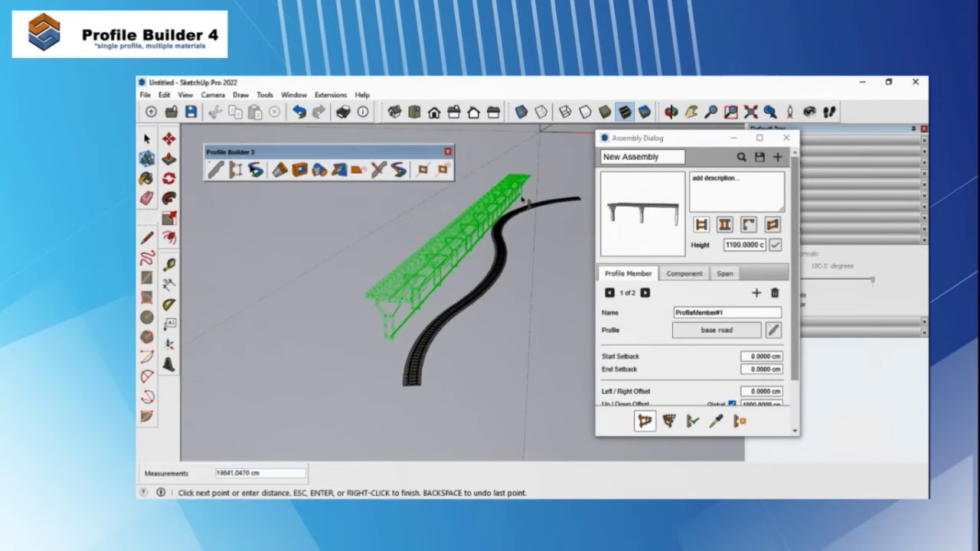
{"action": "key", "text": "Return"}
{"action": "middle_click_drag", "start_coordinate": [543, 187], "coordinate": [449, 357]}
{"action": "scroll", "coordinate": [529, 272], "scroll_direction": "down", "scroll_amount": 6}
{"action": "scroll", "coordinate": [433, 344], "scroll_direction": "up", "scroll_amount": 2}
{"action": "scroll", "coordinate": [460, 399], "scroll_direction": "up", "scroll_amount": 3}
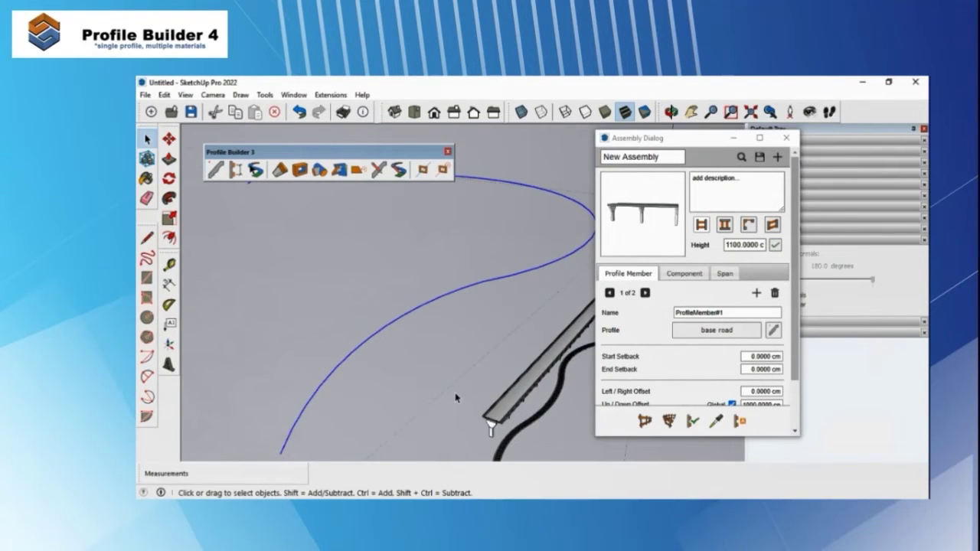
- Build a second elevated road along the blue S-curve and orbit to view both bridges
{"action": "left_click", "coordinate": [669, 421]}
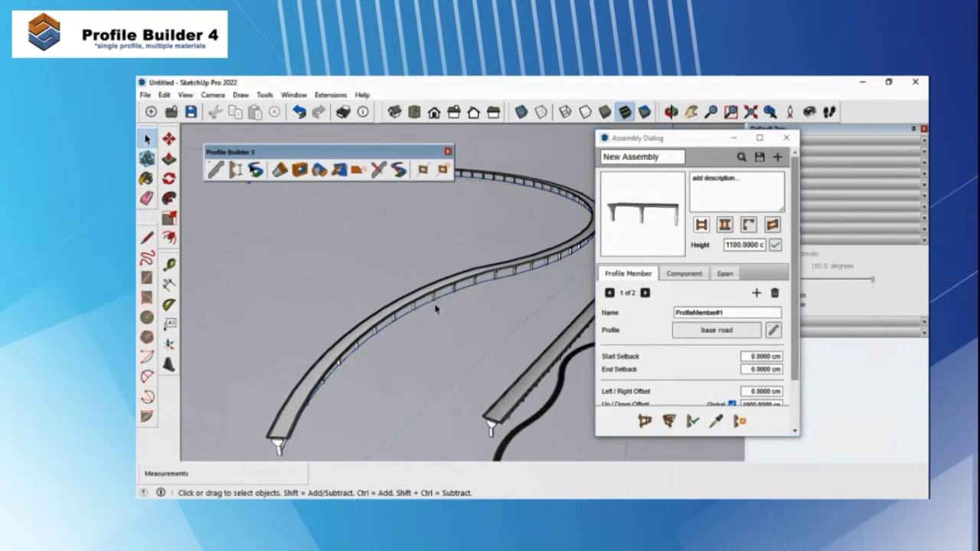
{"action": "left_click", "coordinate": [734, 138]}
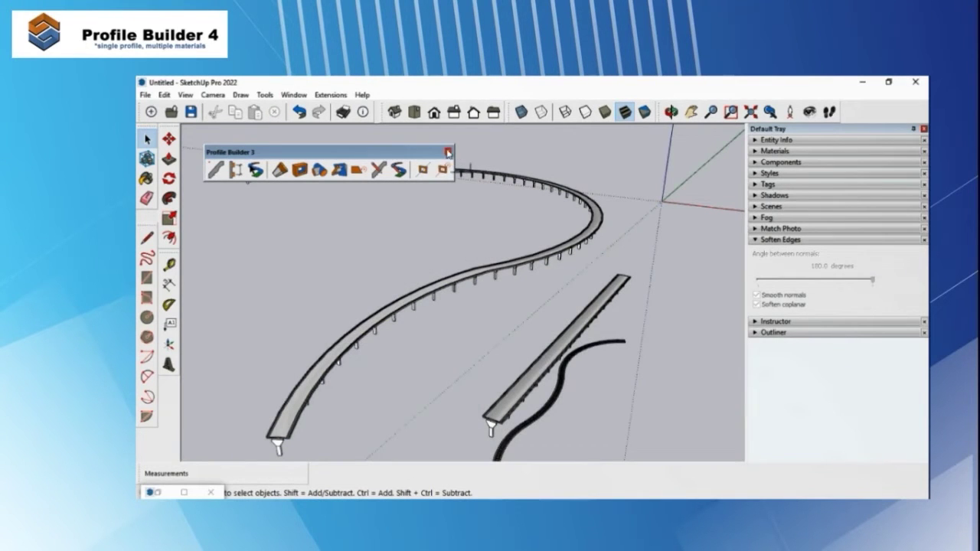
{"action": "left_click", "coordinate": [449, 152]}
{"action": "mouse_move", "coordinate": [436, 336]}
{"action": "middle_mouse_down"}
{"action": "mouse_move", "coordinate": [473, 301]}
{"action": "mouse_move", "coordinate": [536, 270]}
{"action": "mouse_move", "coordinate": [438, 335]}
{"action": "middle_mouse_up"}
{"action": "scroll", "coordinate": [437, 334], "scroll_direction": "up", "scroll_amount": 6}
{"action": "middle_click_drag", "start_coordinate": [381, 349], "coordinate": [803, 363]}
{"action": "scroll", "coordinate": [419, 323], "scroll_direction": "down", "scroll_amount": 3}
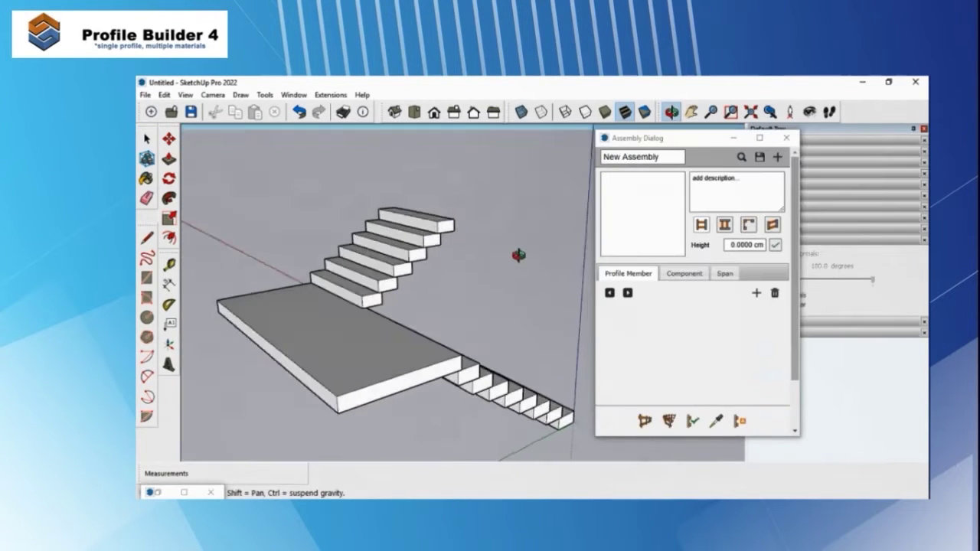
{"action": "middle_click_drag", "start_coordinate": [519, 256], "coordinate": [417, 293]}
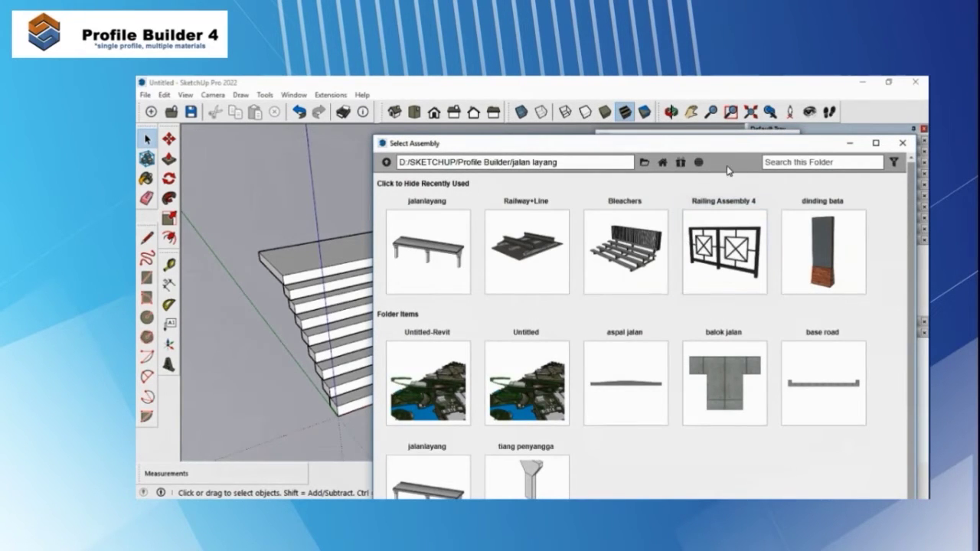
{"action": "left_click", "coordinate": [680, 162]}
- Load Railing Assembly 14 and run a railing from the stair bottom around the landing corners
{"action": "scroll", "coordinate": [706, 306], "scroll_direction": "down", "scroll_amount": 3}
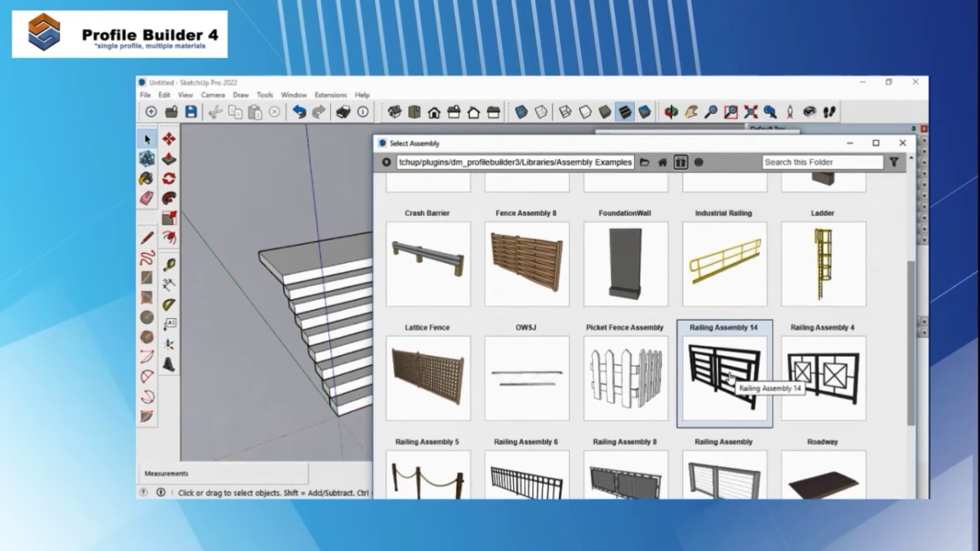
{"action": "double_click", "coordinate": [730, 377]}
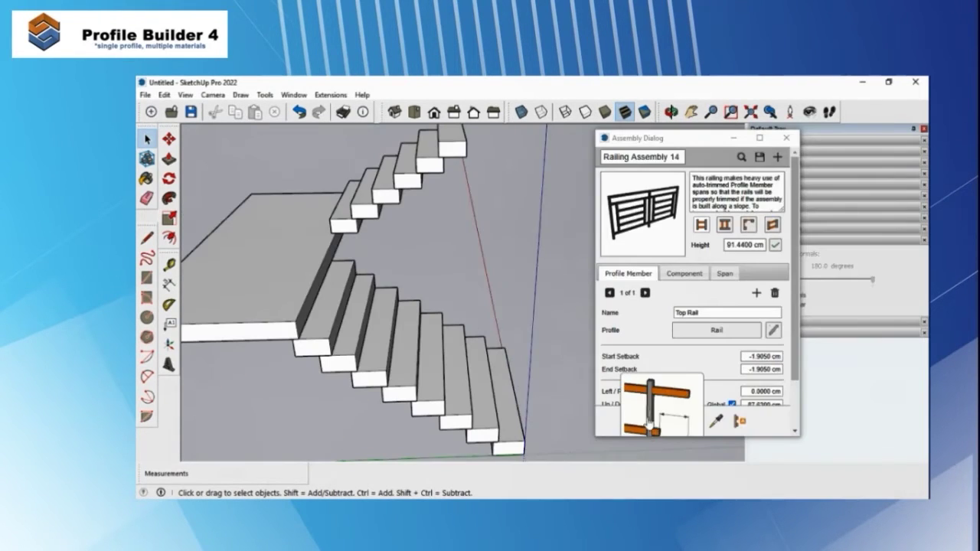
{"action": "left_click", "coordinate": [645, 420]}
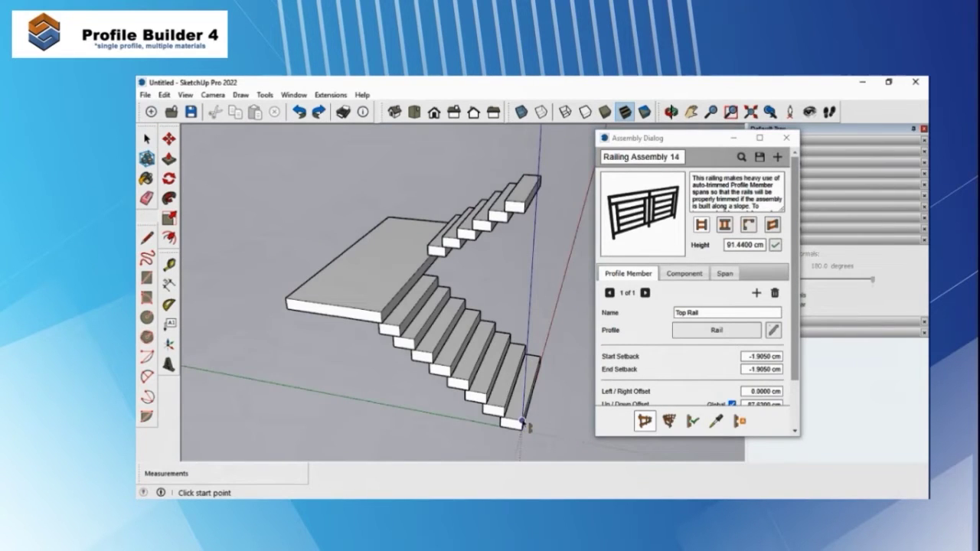
{"action": "left_click", "coordinate": [645, 423]}
{"action": "left_click", "coordinate": [522, 422]}
{"action": "left_click", "coordinate": [380, 313]}
{"action": "left_click", "coordinate": [286, 299]}
- Extend the railing up the stair flight and add another along the inner stair side
{"action": "middle_click_drag", "start_coordinate": [389, 230], "coordinate": [502, 374]}
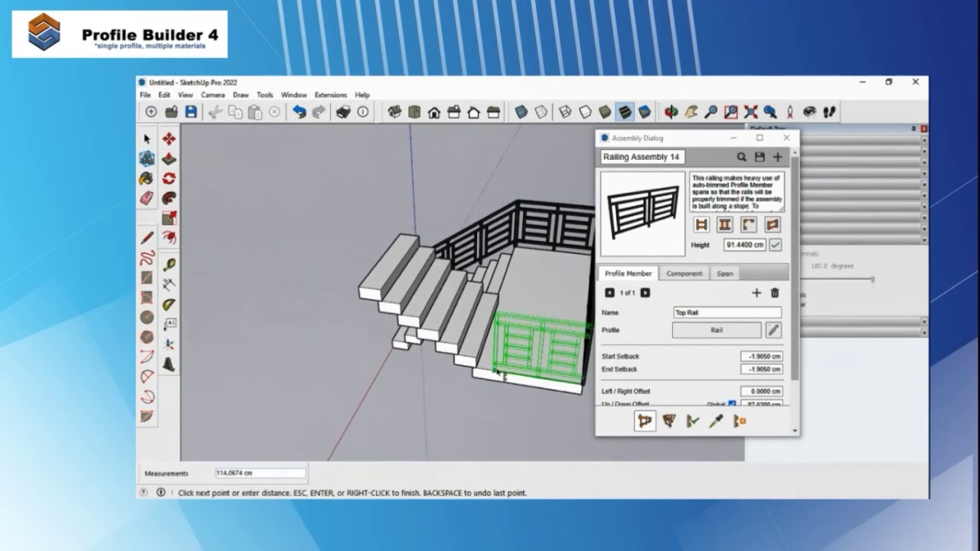
{"action": "left_click", "coordinate": [501, 373]}
{"action": "left_click", "coordinate": [375, 291]}
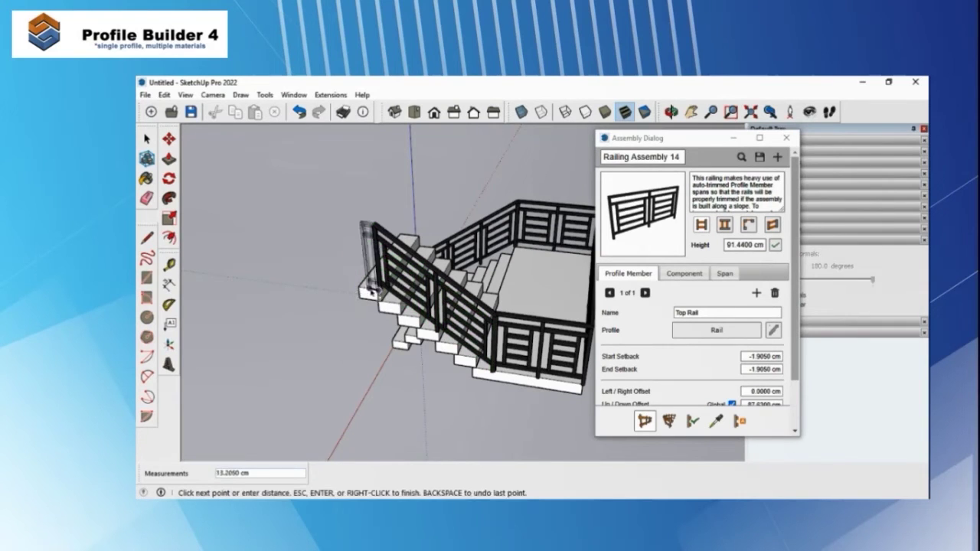
{"action": "middle_click_drag", "start_coordinate": [366, 295], "coordinate": [503, 252]}
{"action": "left_click", "coordinate": [481, 367]}
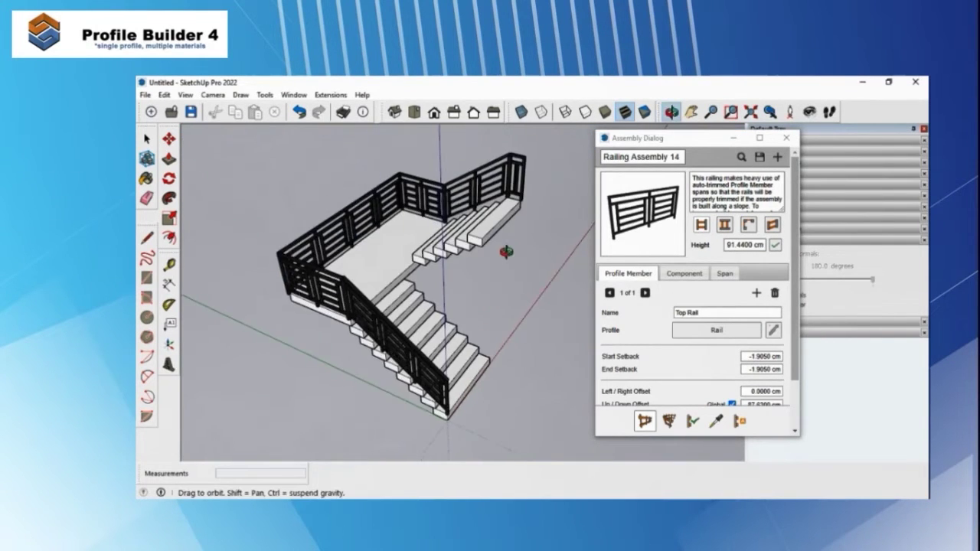
{"action": "double_click", "coordinate": [491, 356]}
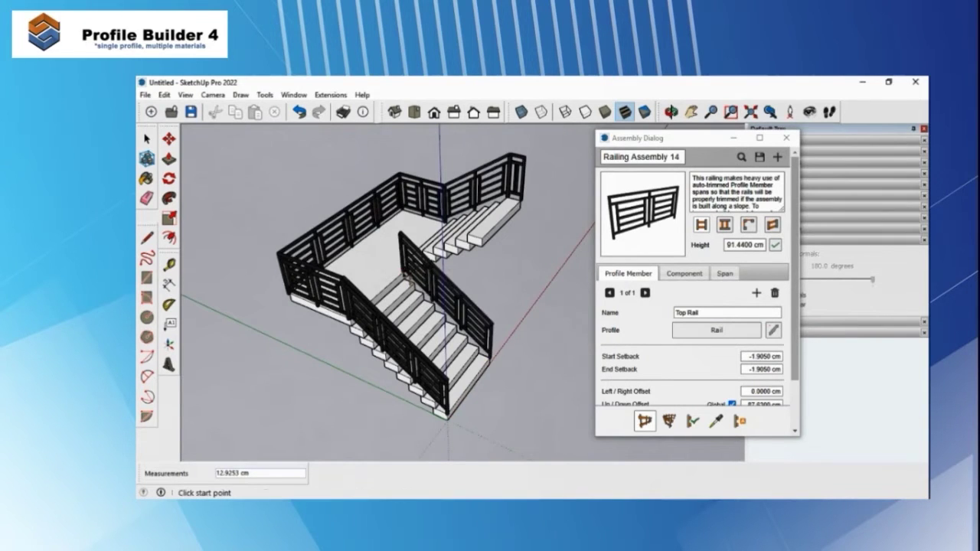
{"action": "scroll", "coordinate": [403, 267], "scroll_direction": "up", "scroll_amount": 3}
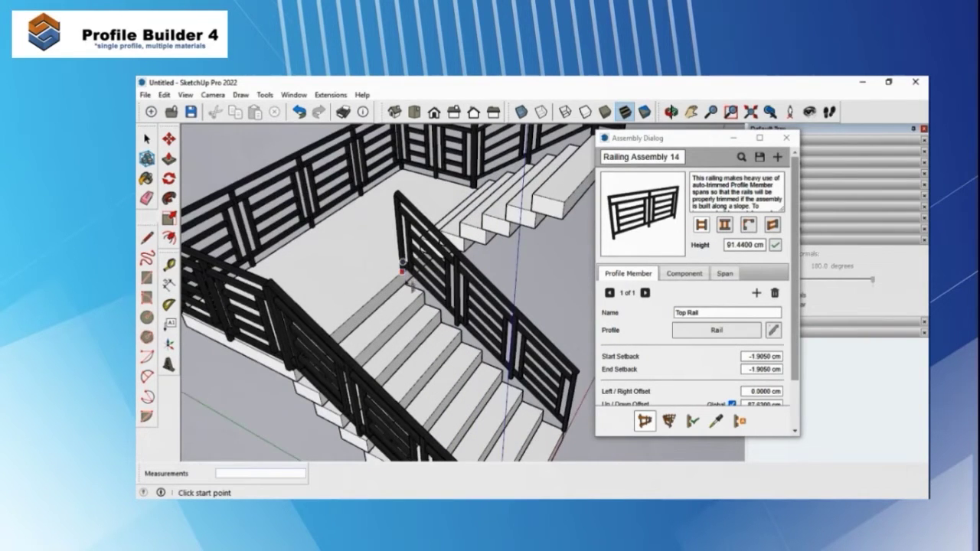
{"action": "scroll", "coordinate": [401, 270], "scroll_direction": "up", "scroll_amount": 3}
- Start one more stair railing, then orbit around the staircase and inspect the landing railing
{"action": "left_click", "coordinate": [383, 192]}
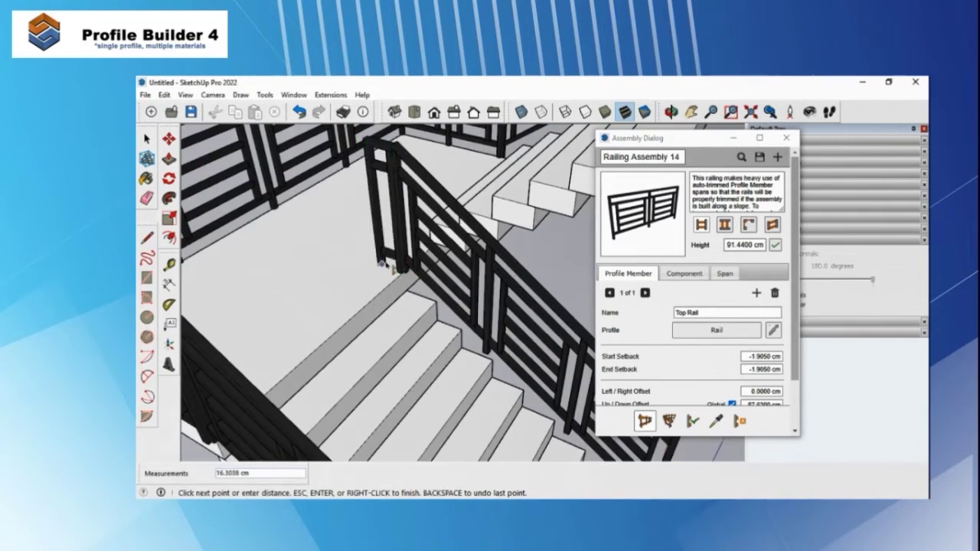
{"action": "scroll", "coordinate": [429, 252], "scroll_direction": "up", "scroll_amount": 3}
{"action": "middle_click_drag", "start_coordinate": [567, 276], "coordinate": [408, 293]}
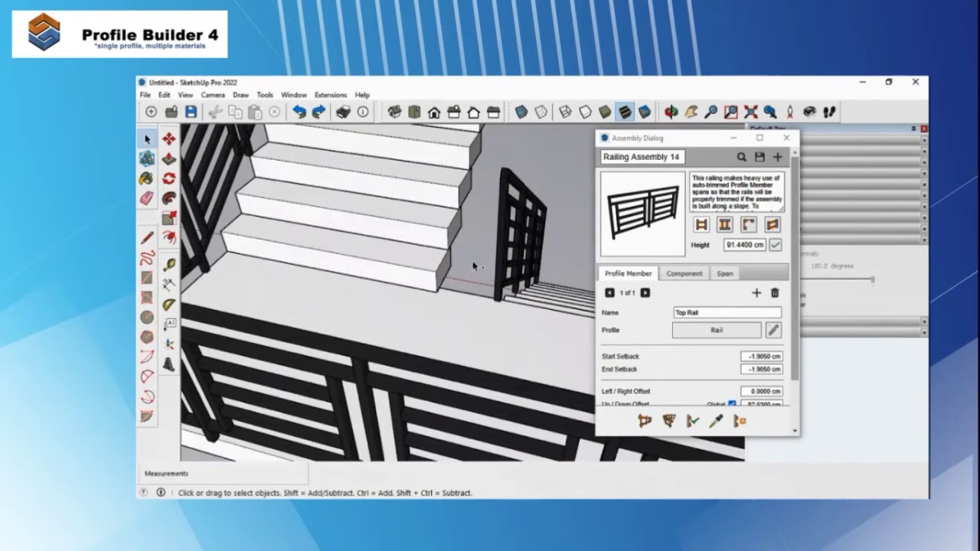
{"action": "scroll", "coordinate": [307, 253], "scroll_direction": "down", "scroll_amount": 10}
{"action": "middle_click_drag", "start_coordinate": [306, 253], "coordinate": [477, 326]}
{"action": "left_click", "coordinate": [426, 231]}
{"action": "scroll", "coordinate": [417, 226], "scroll_direction": "down", "scroll_amount": 2}
{"action": "left_click", "coordinate": [409, 212]}
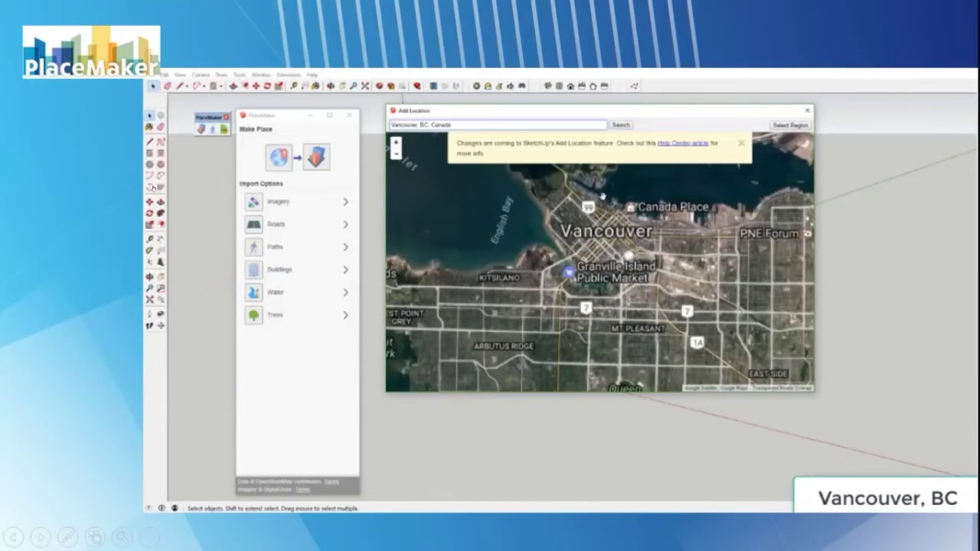
- Get ready to drag a region rectangle over downtown Vancouver on PlaceMaker's Add Location map
{"action": "mouse_move", "coordinate": [172, 494]}
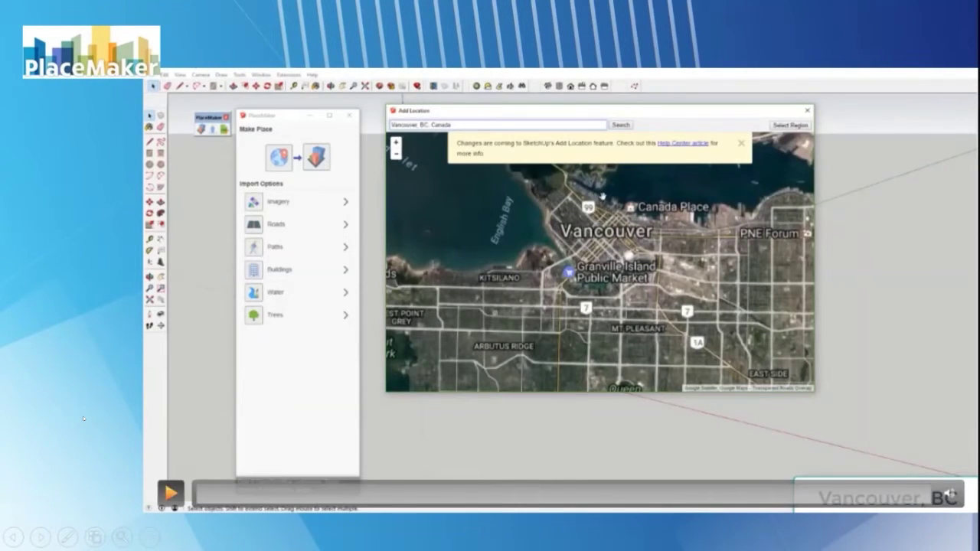
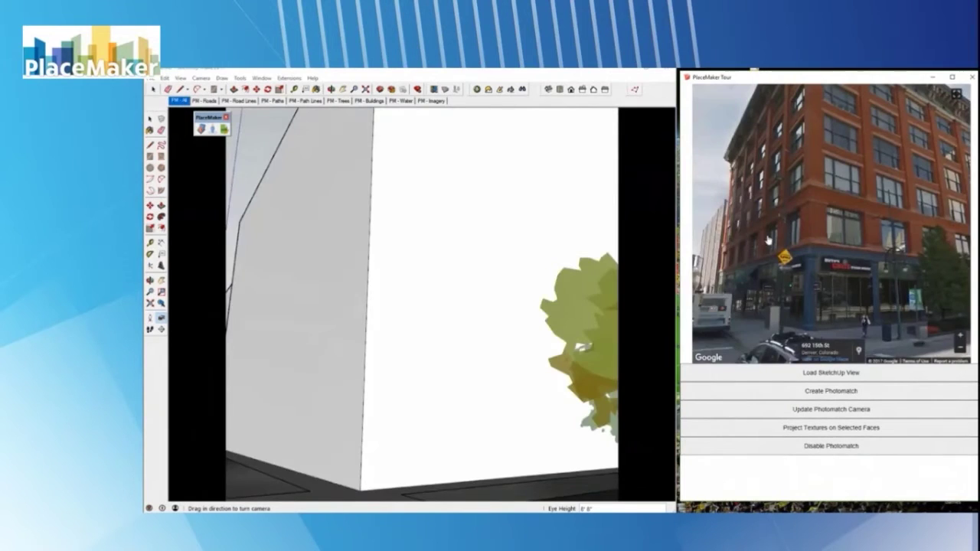
- Turn the PlaceMaker Tour Street View so the synced SketchUp camera follows
{"action": "left_click_drag", "start_coordinate": [768, 240], "coordinate": [961, 242]}
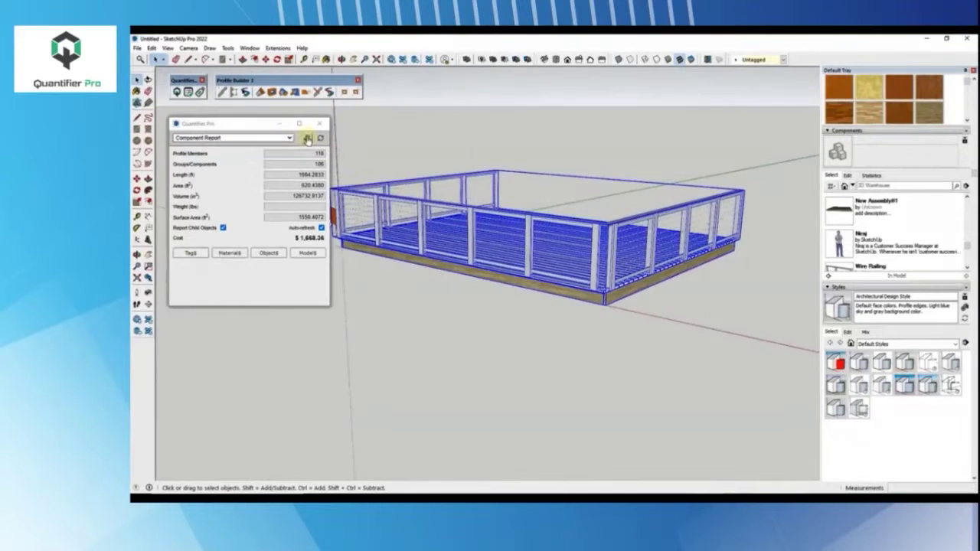
- Generate a cost detail report, then switch to and generate the Component Report
{"action": "left_click", "coordinate": [288, 138]}
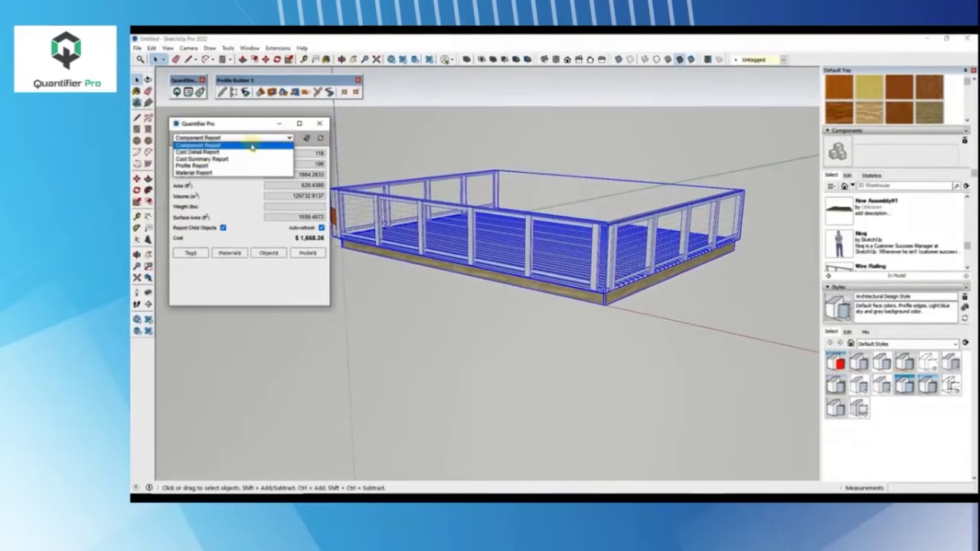
{"action": "left_click", "coordinate": [205, 159]}
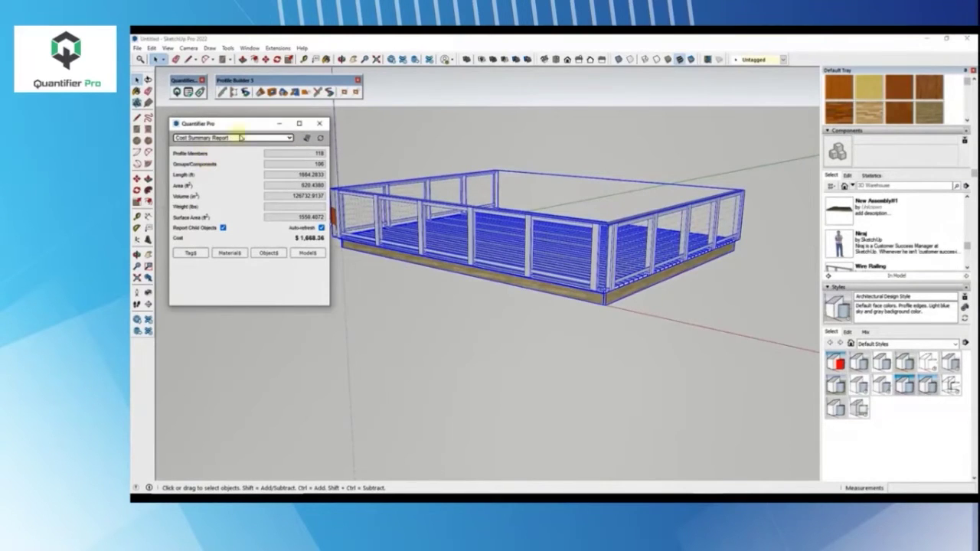
{"action": "left_click", "coordinate": [304, 138]}
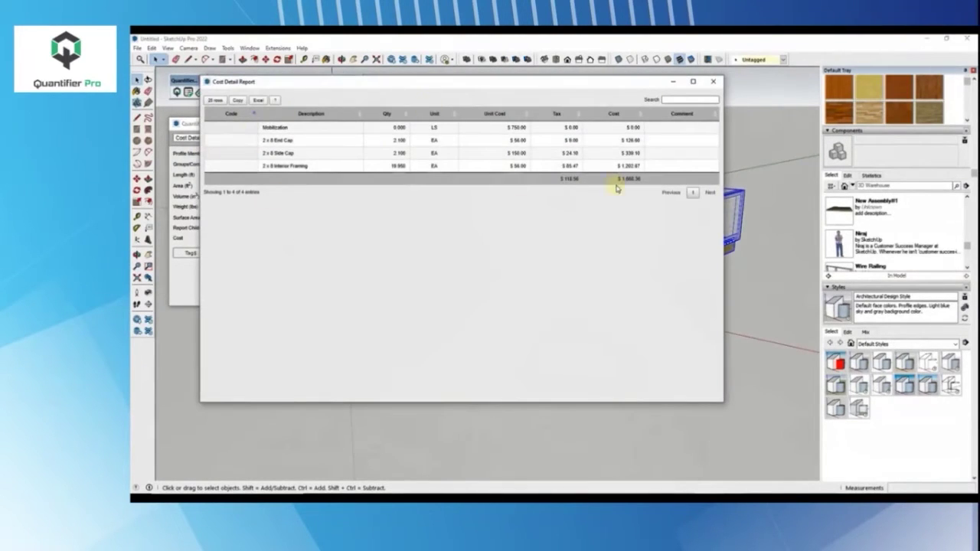
{"action": "left_click", "coordinate": [235, 138]}
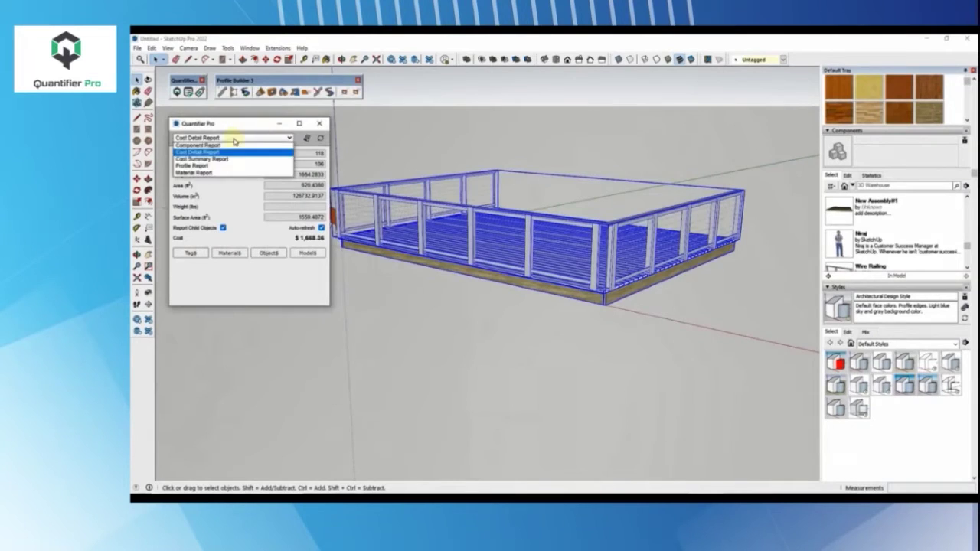
{"action": "left_click", "coordinate": [203, 158]}
{"action": "left_click", "coordinate": [307, 138]}
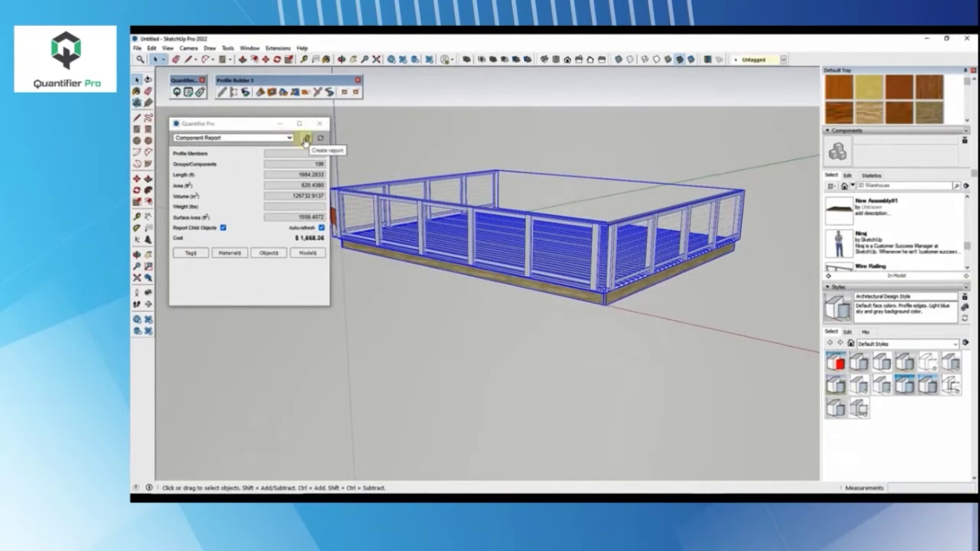
{"action": "left_click", "coordinate": [307, 138]}
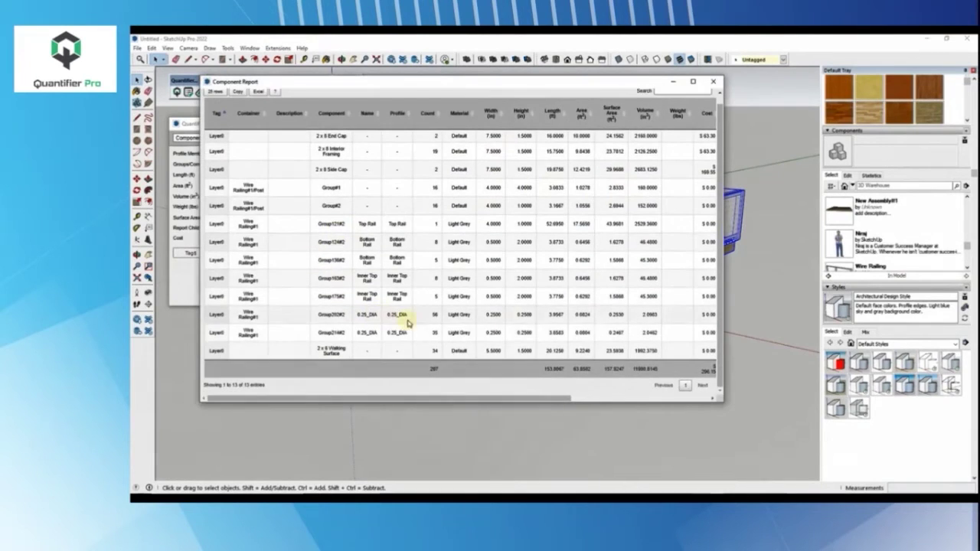
- Export the component report to Excel, overwriting CostData.xlsx, and open it
{"action": "left_click", "coordinate": [257, 100]}
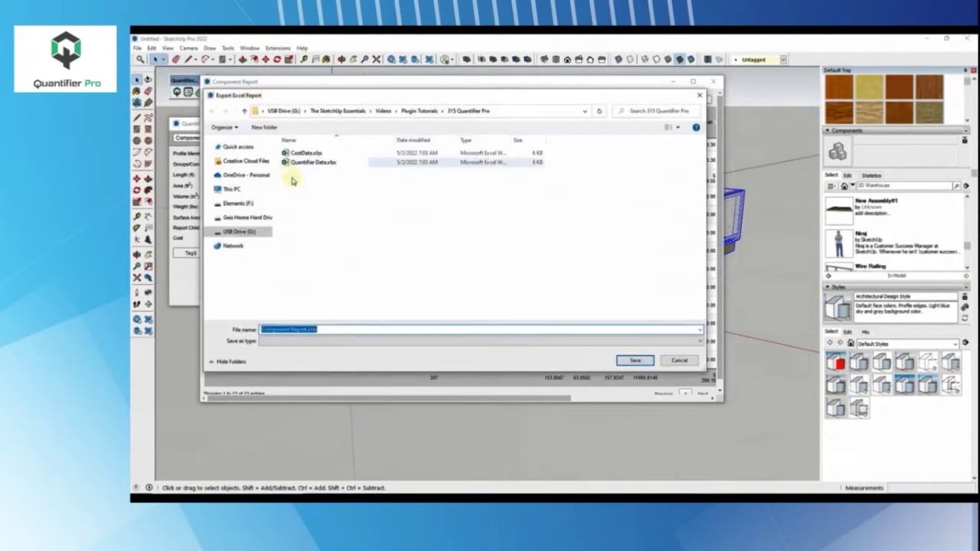
{"action": "double_click", "coordinate": [305, 153]}
{"action": "left_click", "coordinate": [573, 268]}
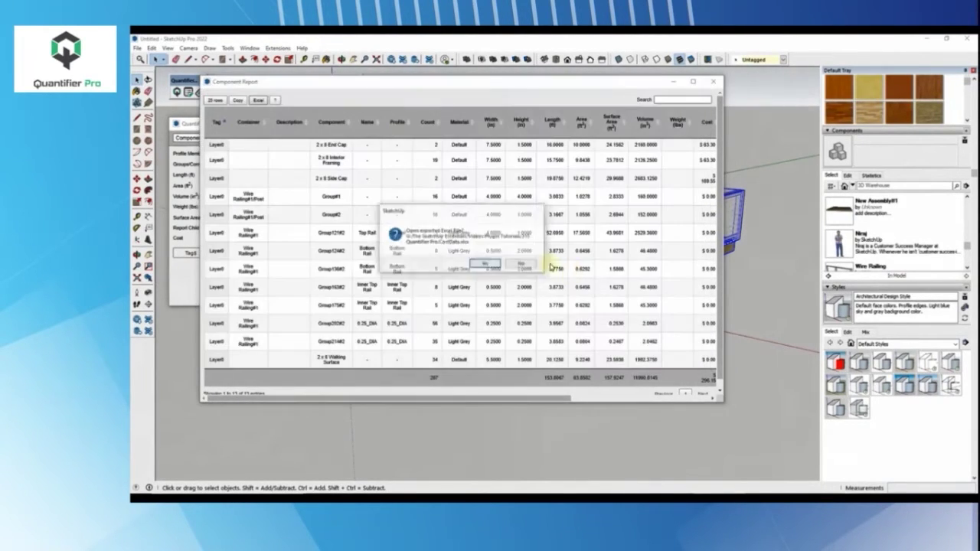
{"action": "left_click", "coordinate": [491, 265]}
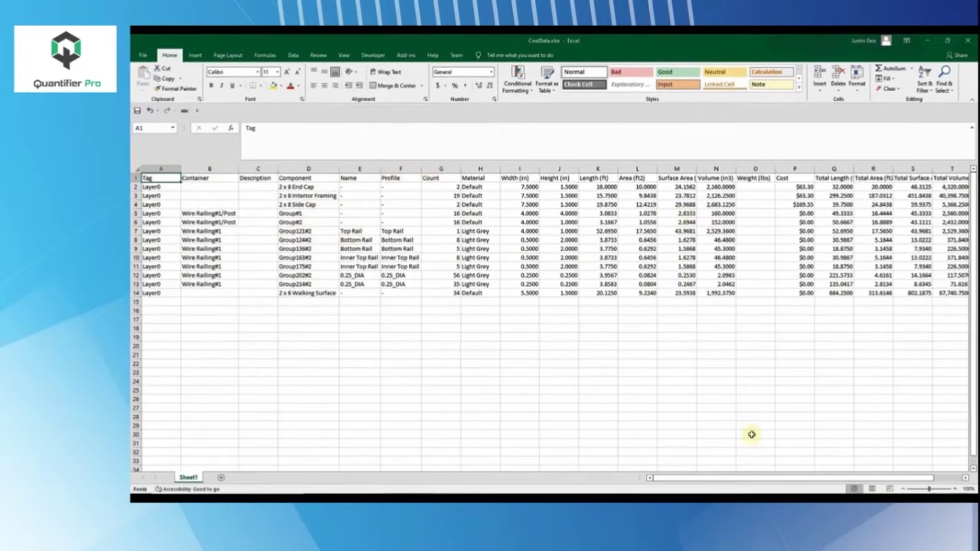
{"action": "left_click_drag", "start_coordinate": [777, 478], "coordinate": [805, 478]}
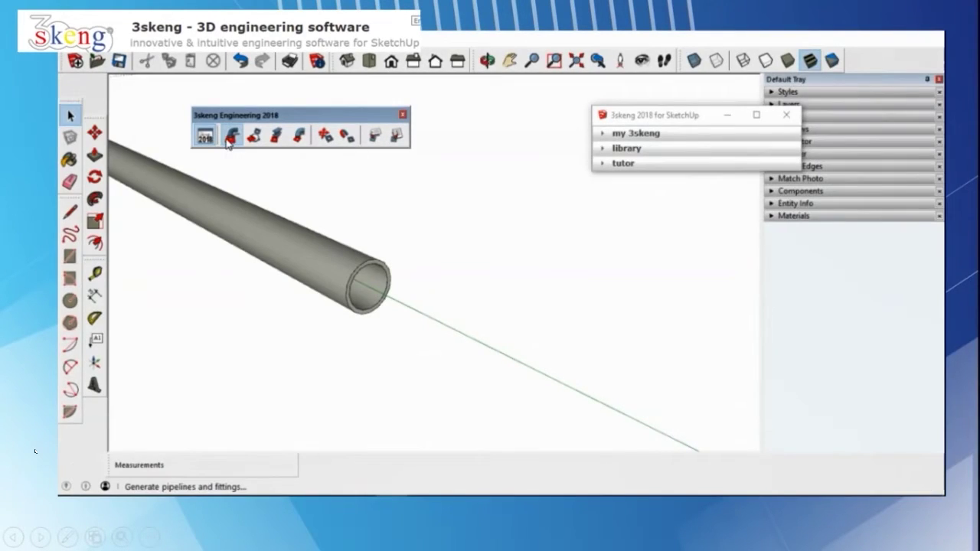
- Add a rotated 90° elbow to the pipe end from the Plastic Piping library
{"action": "left_click", "coordinate": [231, 135]}
{"action": "left_click", "coordinate": [368, 286]}
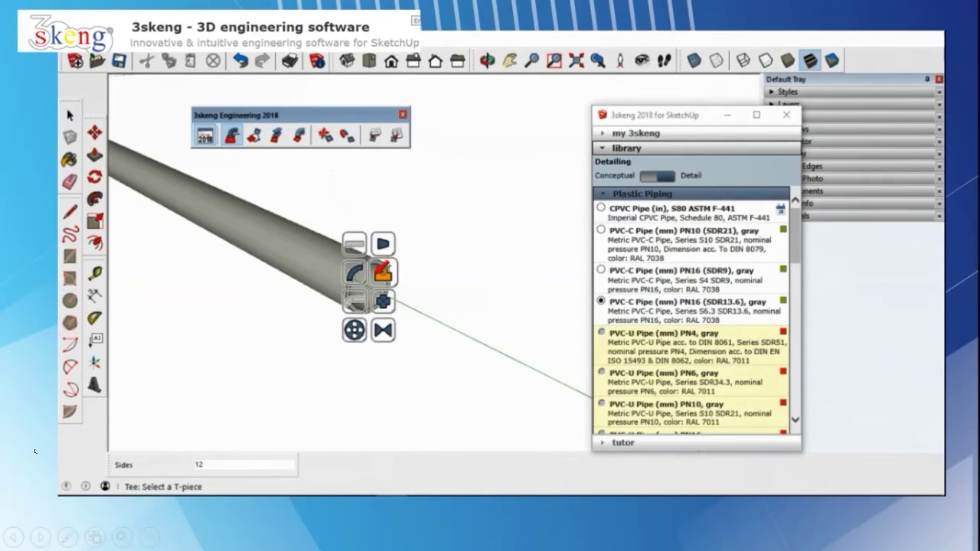
{"action": "left_click", "coordinate": [357, 270]}
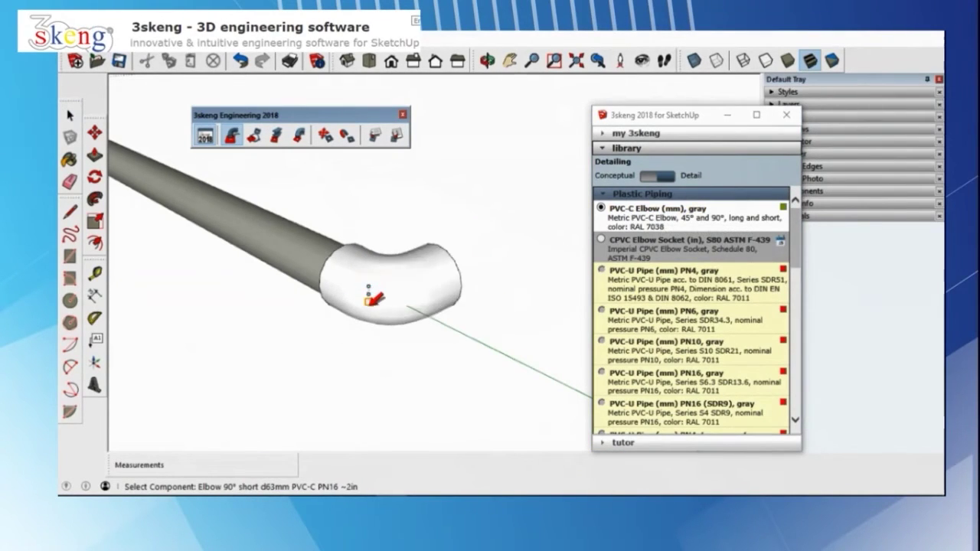
{"action": "left_click", "coordinate": [369, 286]}
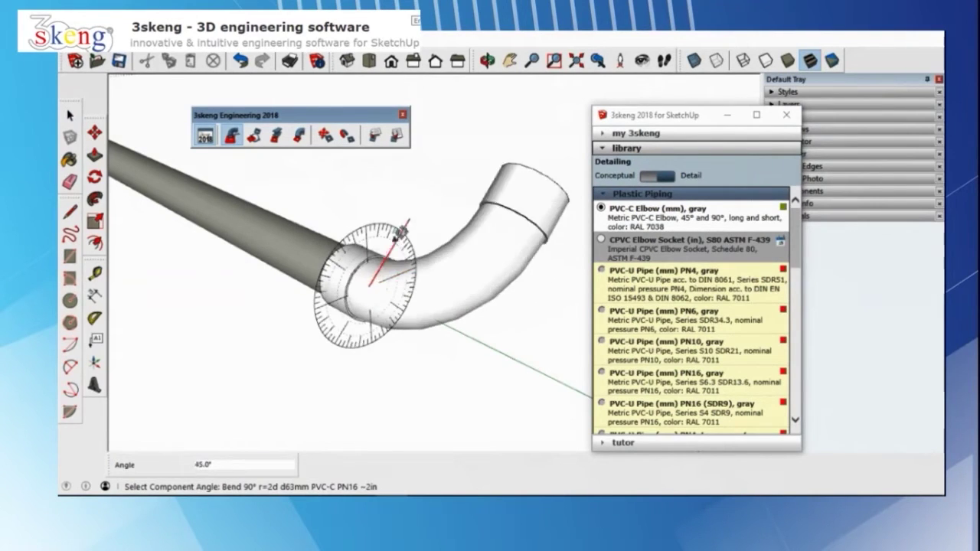
{"action": "left_click", "coordinate": [327, 310]}
{"action": "scroll", "coordinate": [328, 299], "scroll_direction": "down", "scroll_amount": 3}
{"action": "middle_click_drag", "start_coordinate": [328, 299], "coordinate": [276, 291]}
- Run a 500 mm pipe segment out from the elbow
{"action": "left_click", "coordinate": [231, 135]}
{"action": "left_click", "coordinate": [406, 282]}
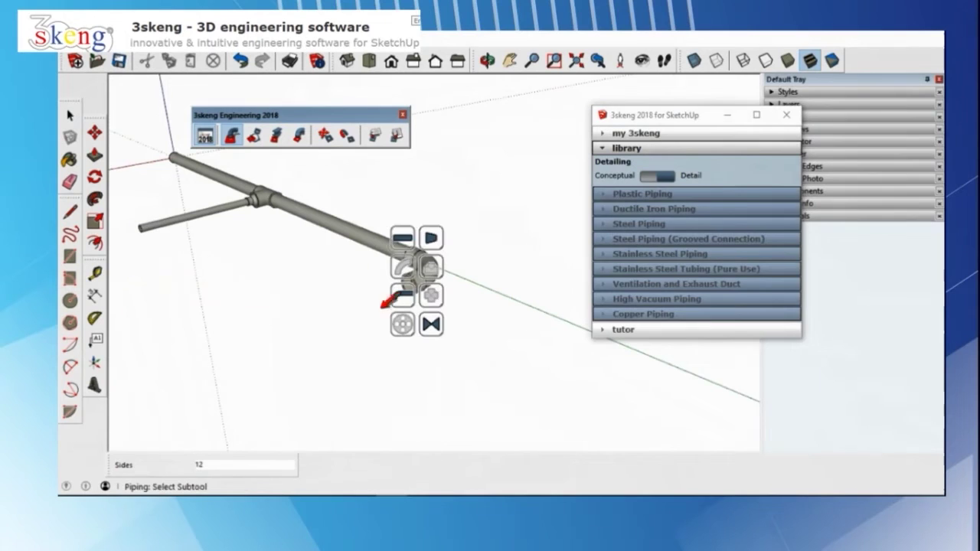
{"action": "left_click", "coordinate": [403, 236]}
{"action": "type", "text": "500"}
{"action": "key", "text": "Return"}
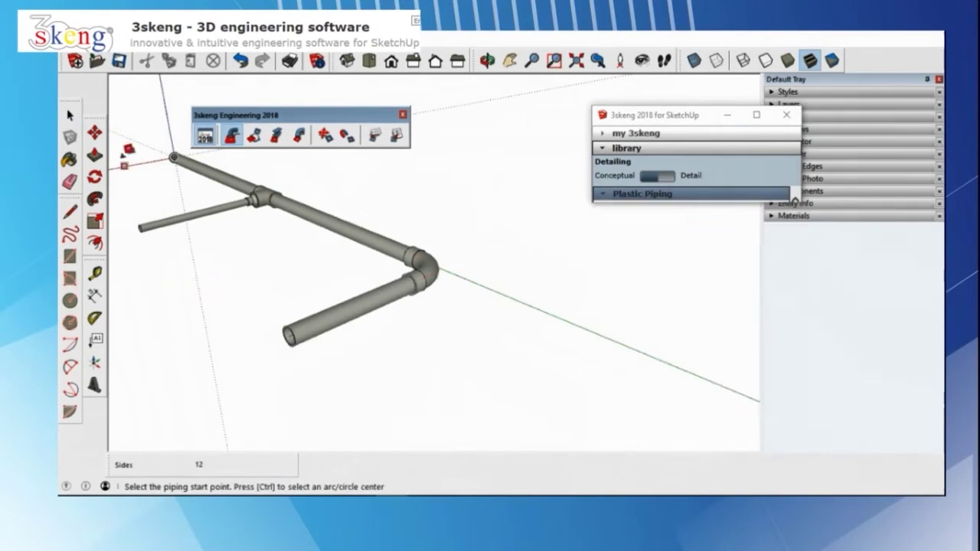
{"action": "key", "text": "Escape"}
- Add a segmented duct elbow at 180° rotation, 90° bend and 600 mm radius
{"action": "middle_click_drag", "start_coordinate": [342, 321], "coordinate": [606, 298]}
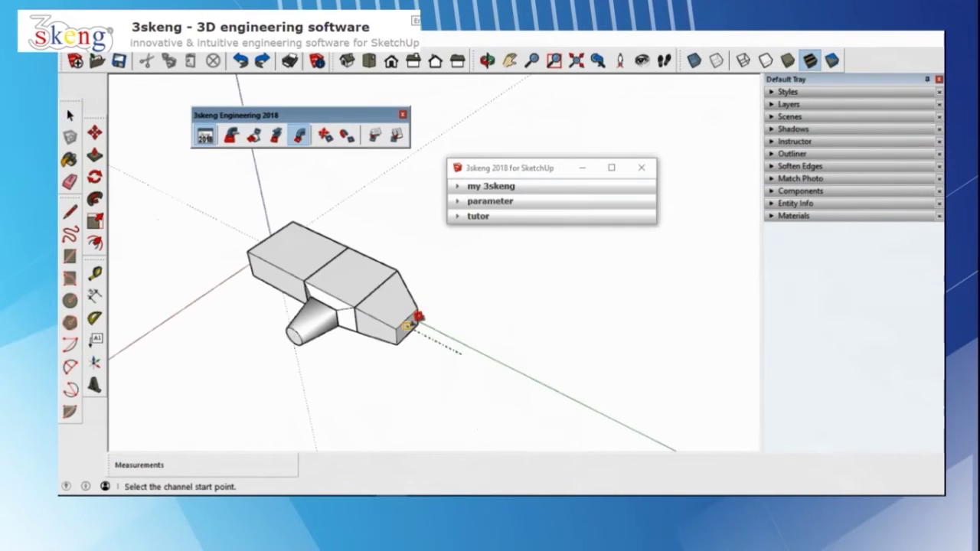
{"action": "left_click", "coordinate": [406, 326]}
{"action": "left_click", "coordinate": [396, 315]}
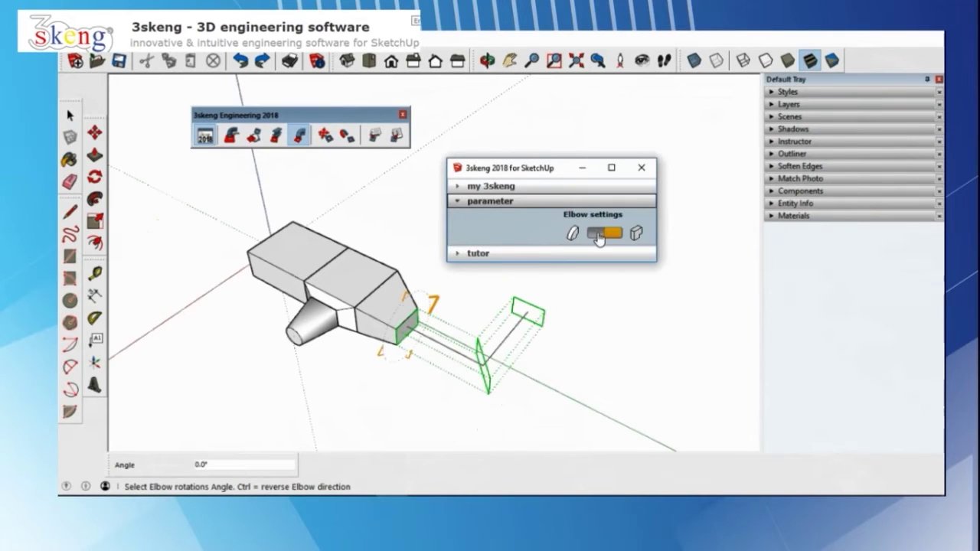
{"action": "left_click", "coordinate": [599, 236]}
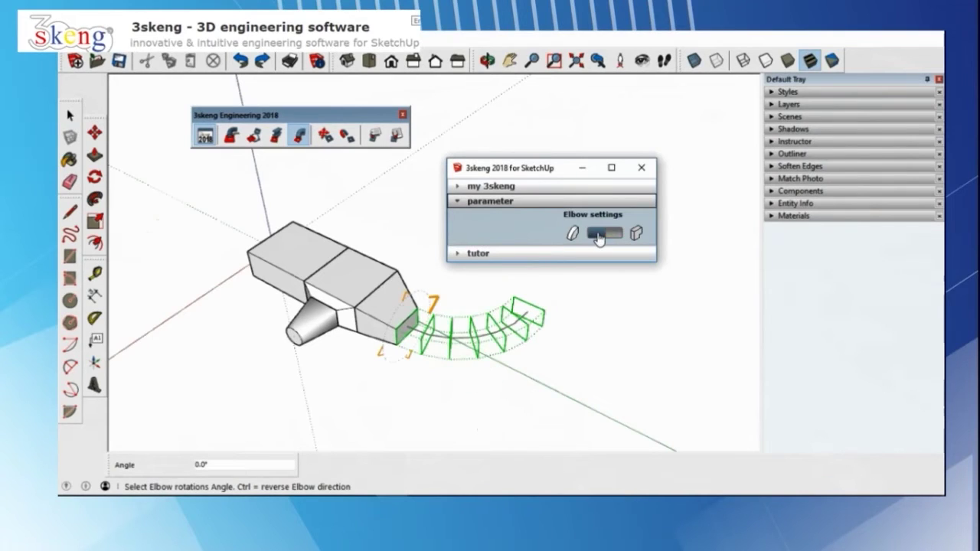
{"action": "left_click", "coordinate": [385, 331]}
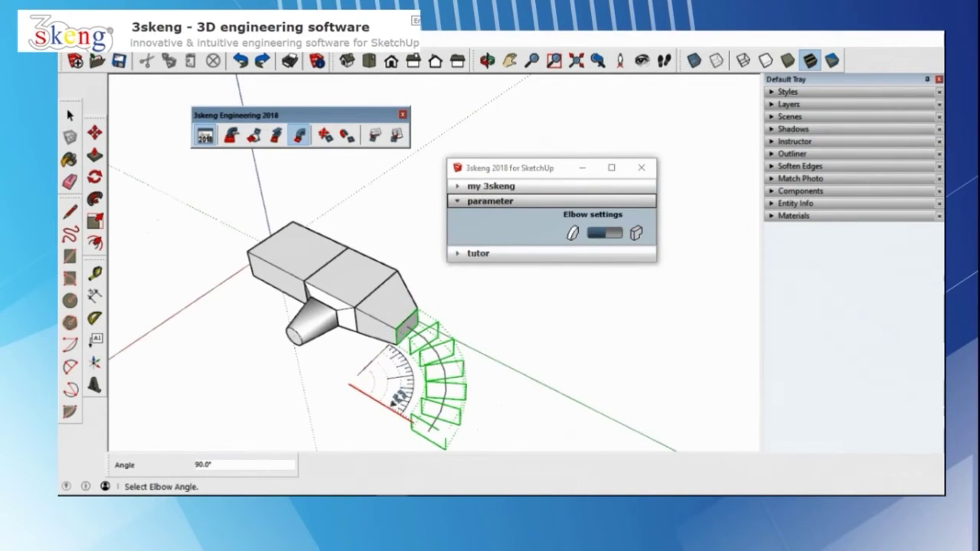
{"action": "left_click", "coordinate": [398, 396]}
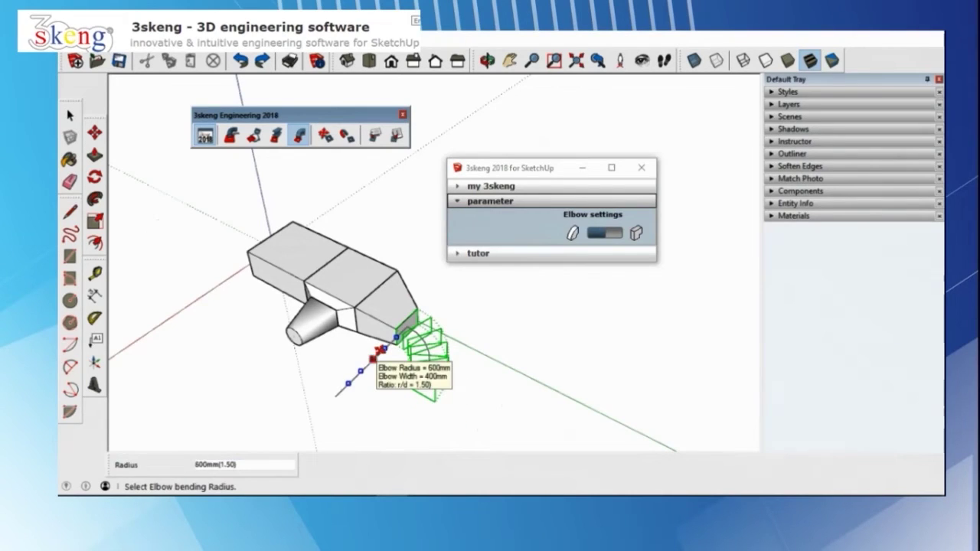
{"action": "left_click", "coordinate": [375, 354]}
{"action": "key", "text": "space"}
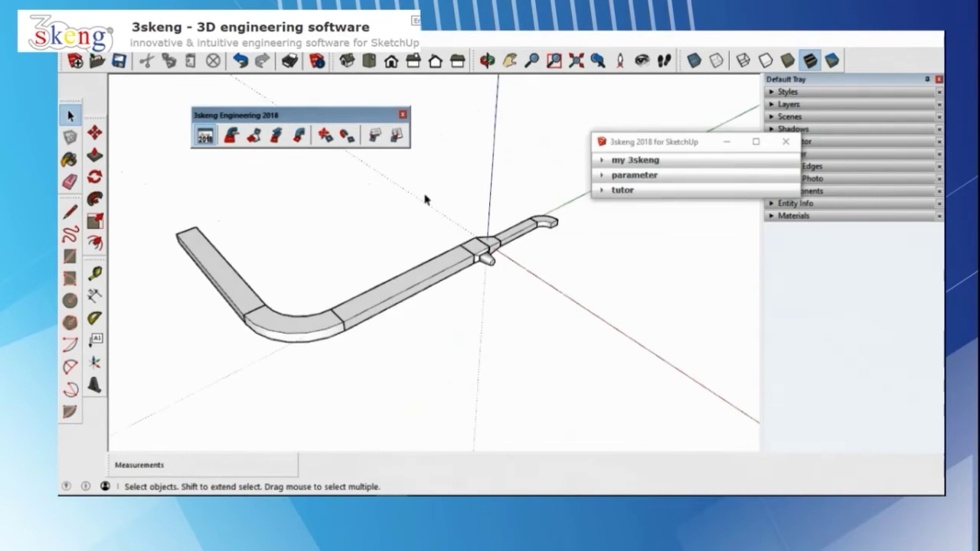
- Label the entire duct line with long-text labels stacked in a vertical column
{"action": "left_click", "coordinate": [375, 135]}
{"action": "left_click", "coordinate": [601, 212]}
{"action": "left_click", "coordinate": [426, 274]}
{"action": "left_click", "coordinate": [422, 202]}
{"action": "middle_click_drag", "start_coordinate": [422, 201], "coordinate": [521, 398]}
{"action": "left_click", "coordinate": [429, 412]}
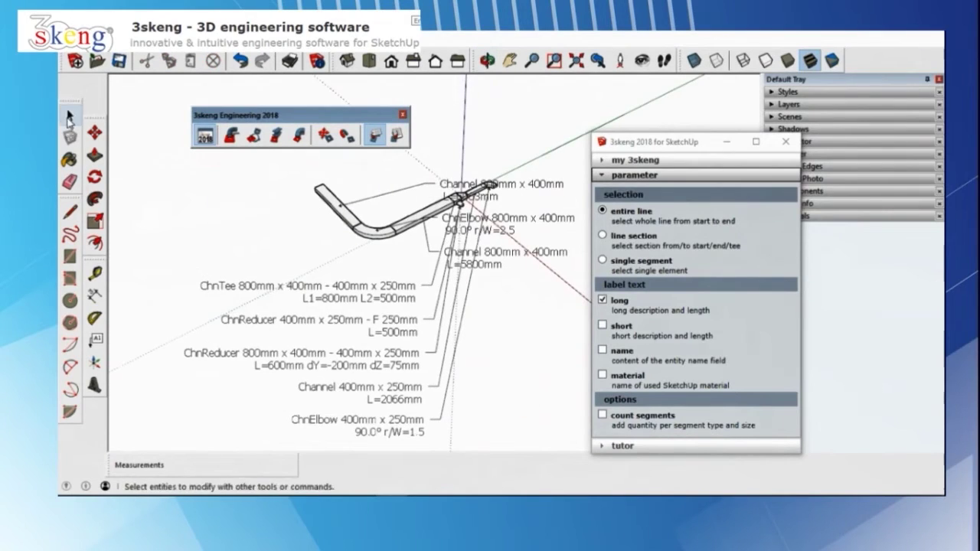
- Label a single duct line section with spaced labels
{"action": "left_click", "coordinate": [602, 236]}
{"action": "left_click", "coordinate": [361, 218]}
{"action": "left_click", "coordinate": [368, 302]}
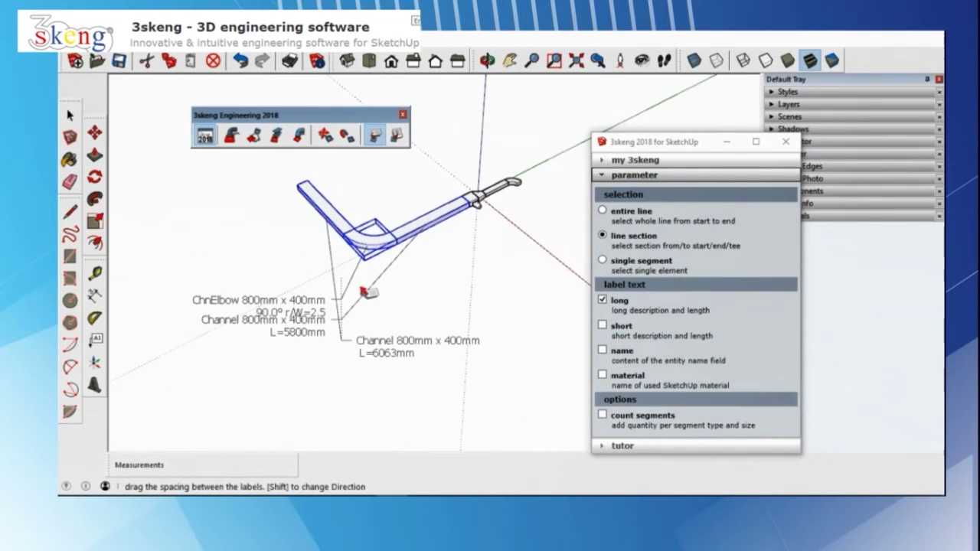
{"action": "left_click", "coordinate": [368, 301]}
{"action": "middle_click_drag", "start_coordinate": [357, 219], "coordinate": [122, 143]}
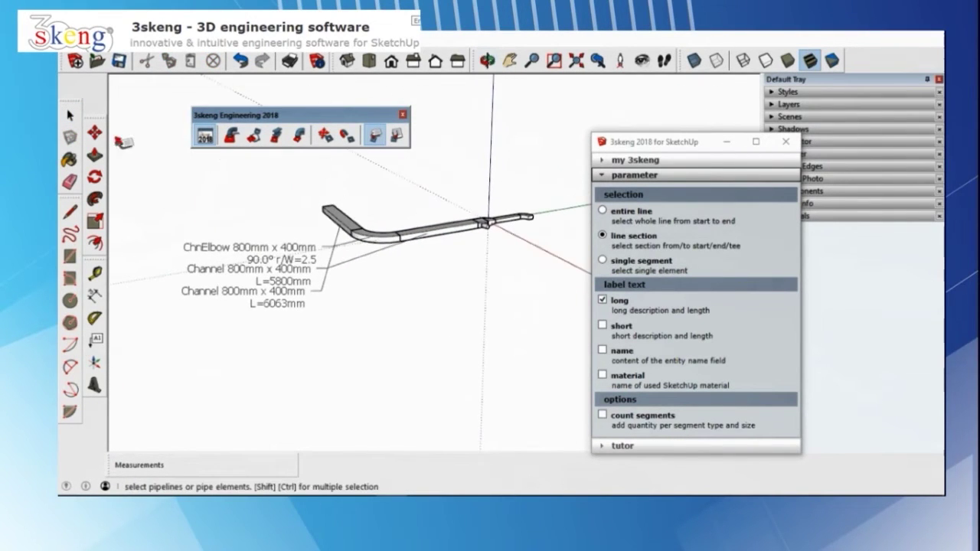
{"action": "key", "text": "space"}
- List the duct's channel elements with the Layer column shown and export them to Excel on the Desktop
{"action": "scroll", "coordinate": [260, 207], "scroll_direction": "up", "scroll_amount": 2}
{"action": "left_click_drag", "start_coordinate": [223, 175], "coordinate": [557, 298]}
{"action": "left_click", "coordinate": [398, 135]}
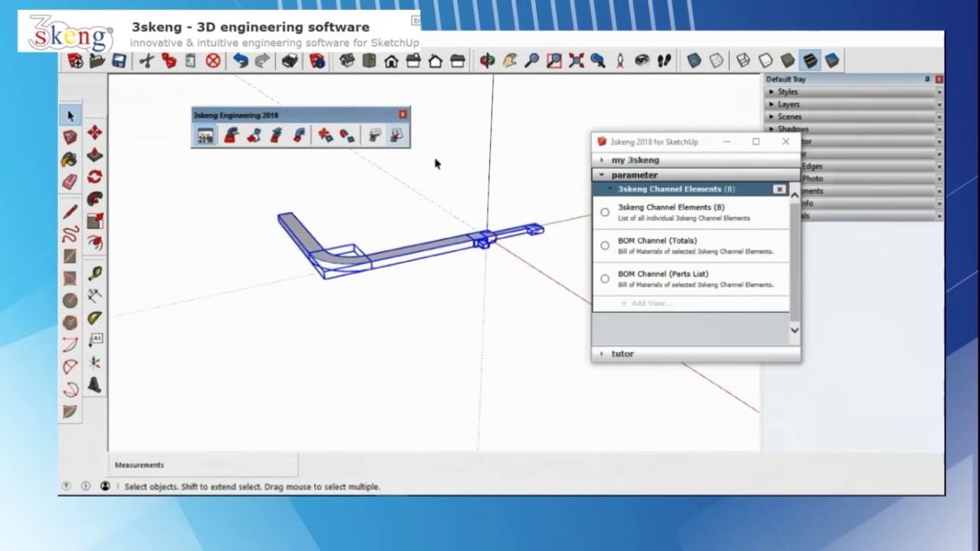
{"action": "left_click", "coordinate": [605, 215]}
{"action": "left_click_drag", "start_coordinate": [523, 250], "coordinate": [496, 150]}
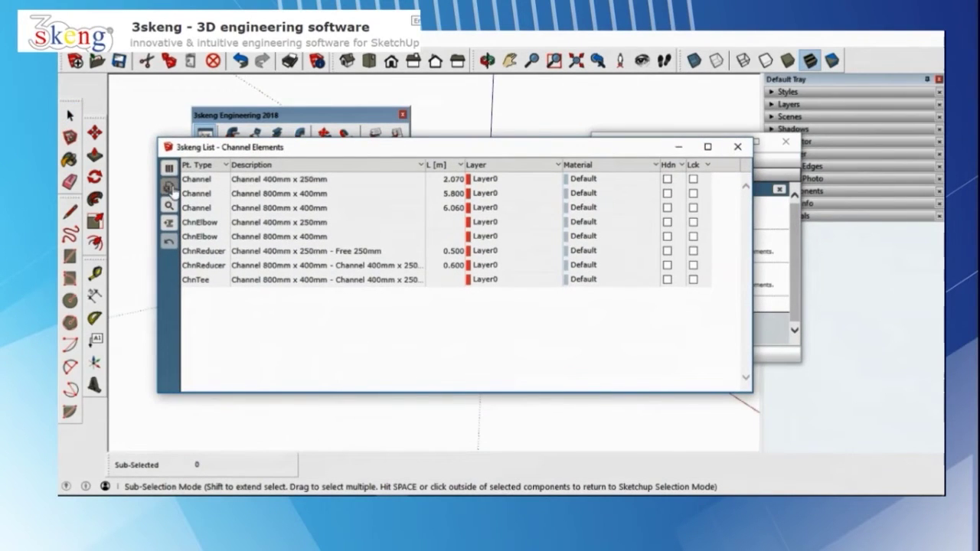
{"action": "left_click", "coordinate": [169, 187]}
{"action": "left_click", "coordinate": [188, 238]}
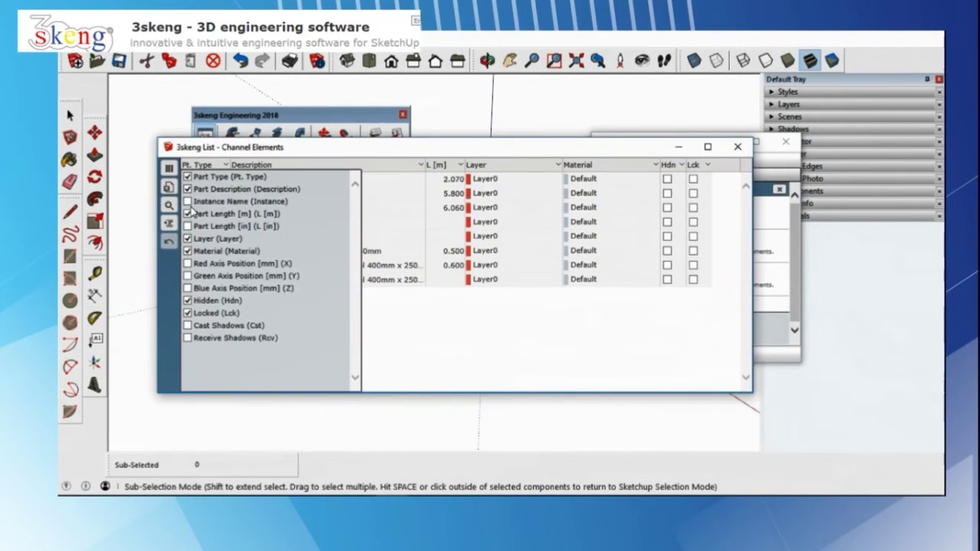
{"action": "left_click", "coordinate": [170, 187]}
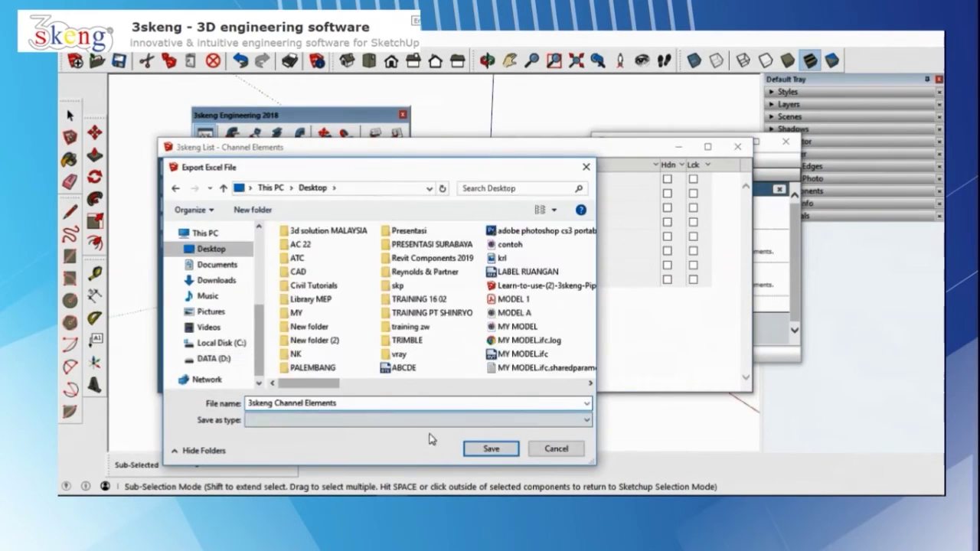
{"action": "left_click", "coordinate": [491, 449]}
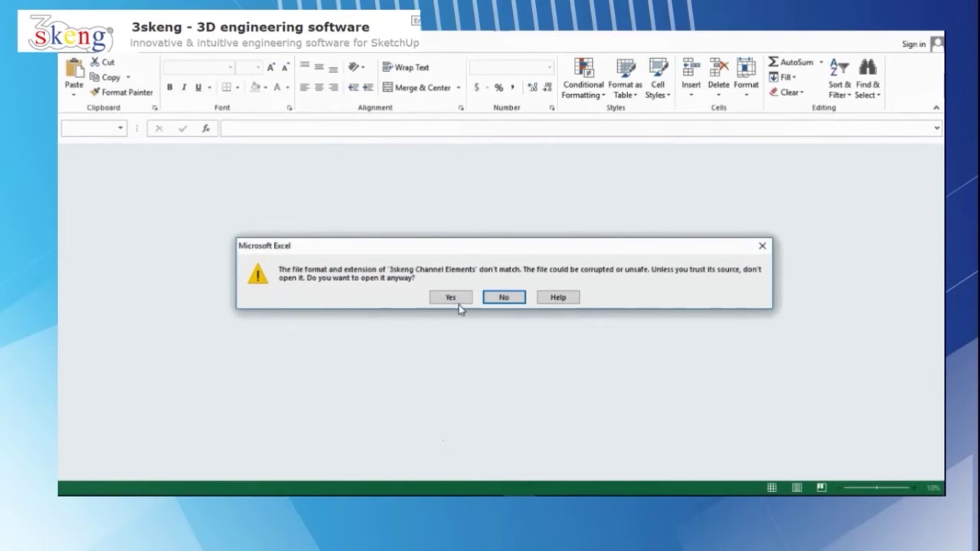
- Open the Channel Elements export despite the format warning and check the L [m] column filter
{"action": "left_click", "coordinate": [458, 302]}
{"action": "left_click", "coordinate": [455, 296]}
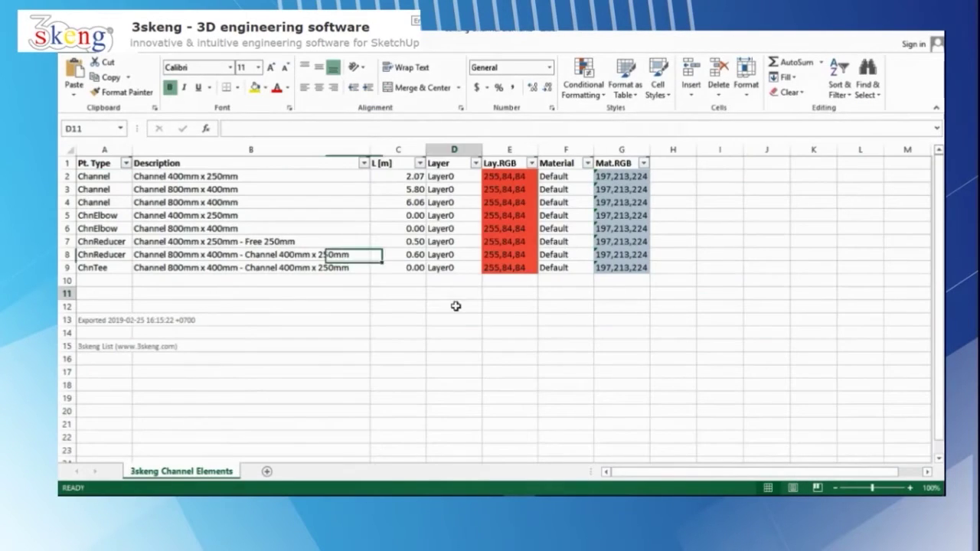
{"action": "left_click", "coordinate": [420, 163]}
{"action": "left_click", "coordinate": [420, 163]}
{"action": "left_click", "coordinate": [452, 344]}
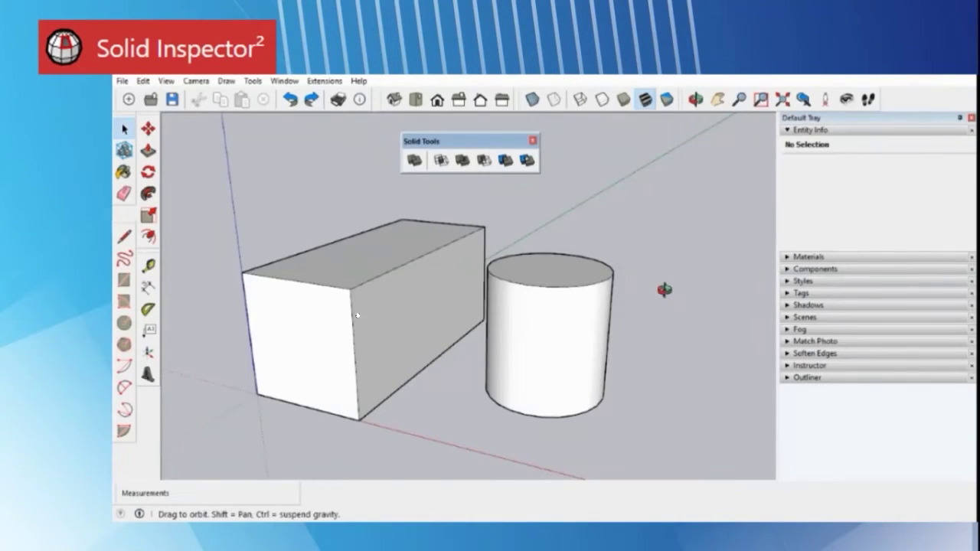
- Bring up the video player controls on the Solid Inspector² slide
{"action": "mouse_move", "coordinate": [138, 503]}
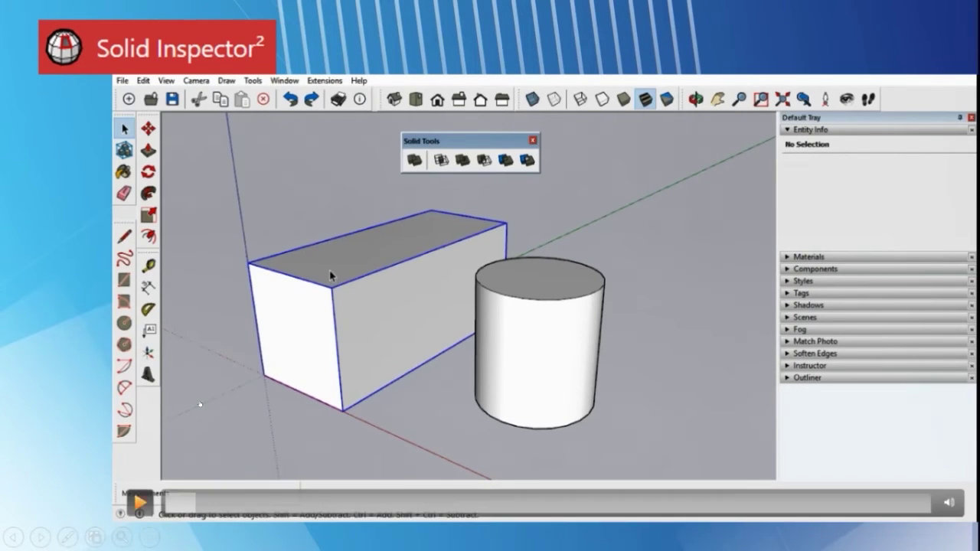
- Resume the demo and move the cylinder so it sits partly inside the box
{"action": "left_click", "coordinate": [138, 502]}
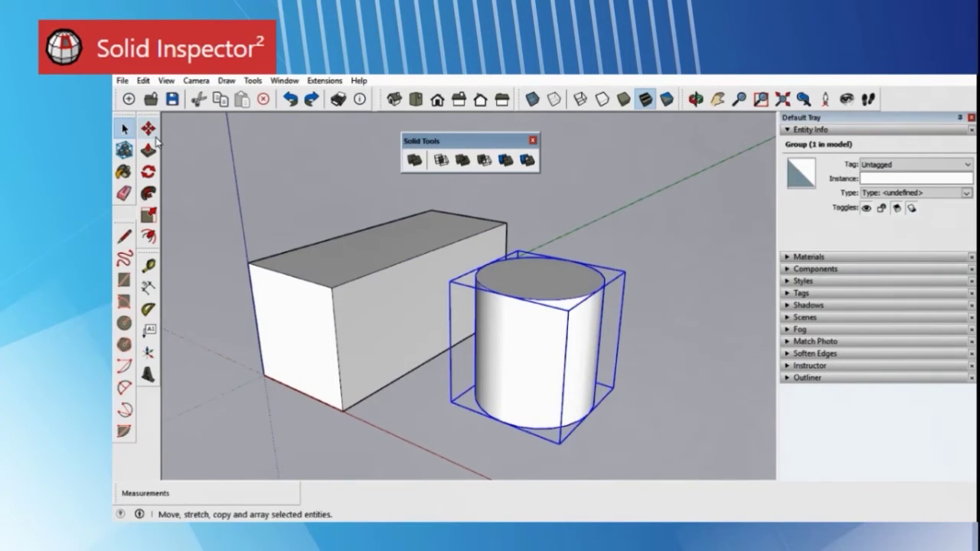
{"action": "left_click", "coordinate": [542, 280]}
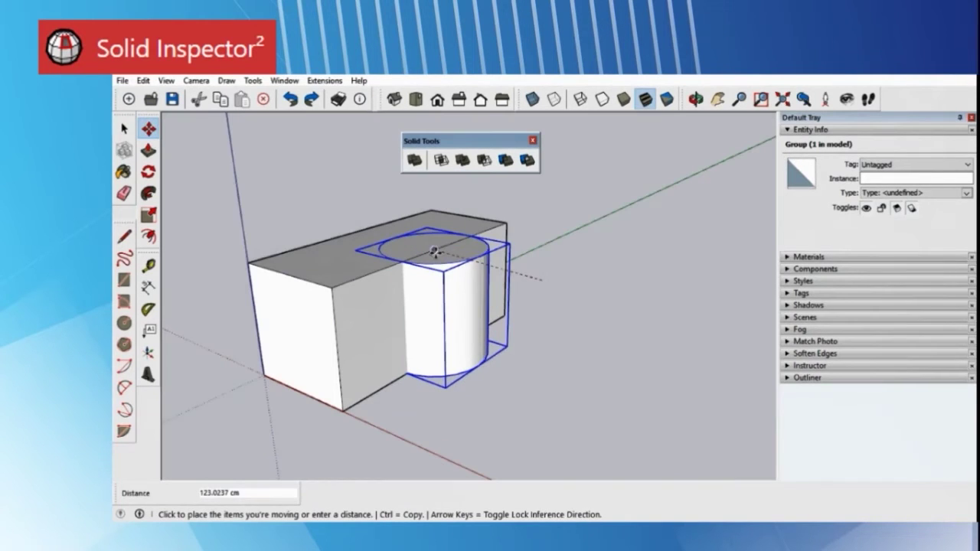
{"action": "left_click", "coordinate": [435, 252]}
{"action": "key", "text": "space"}
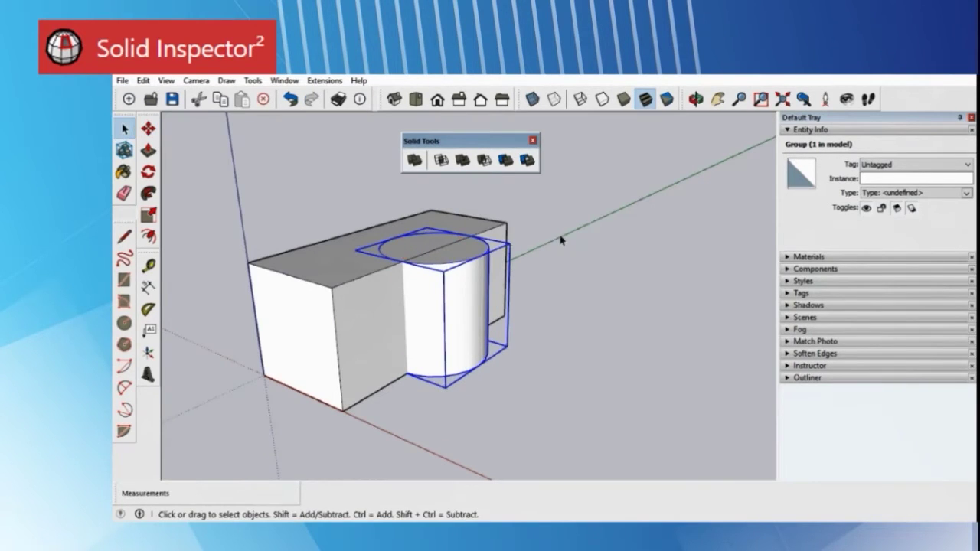
{"action": "left_click", "coordinate": [565, 240]}
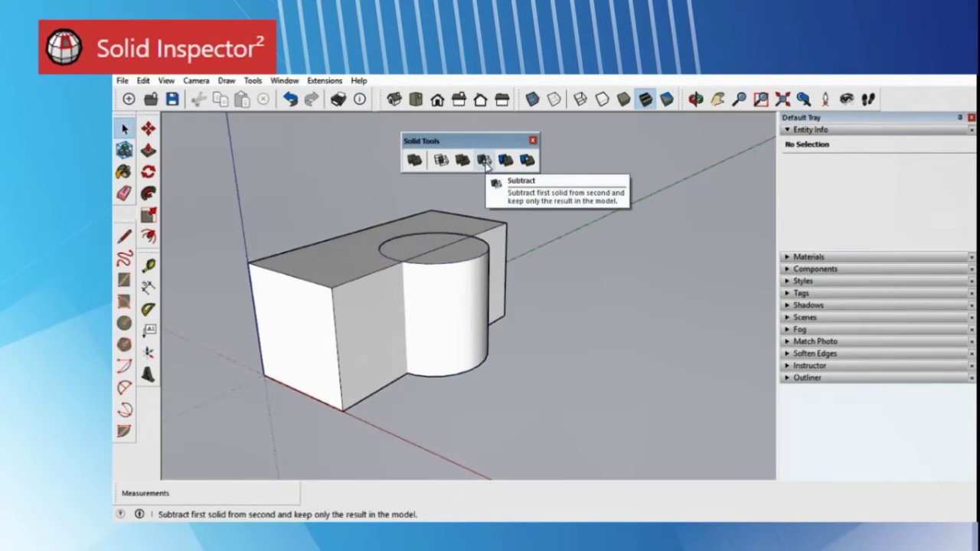
- Try Solid Tools Subtract, which fails because the cylinder is not a solid
{"action": "left_click", "coordinate": [484, 162]}
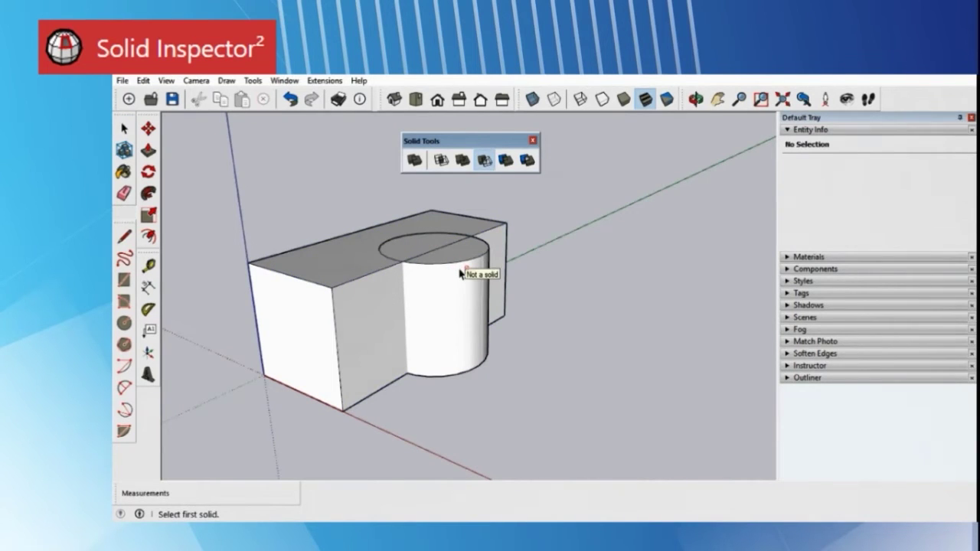
{"action": "key", "text": "space"}
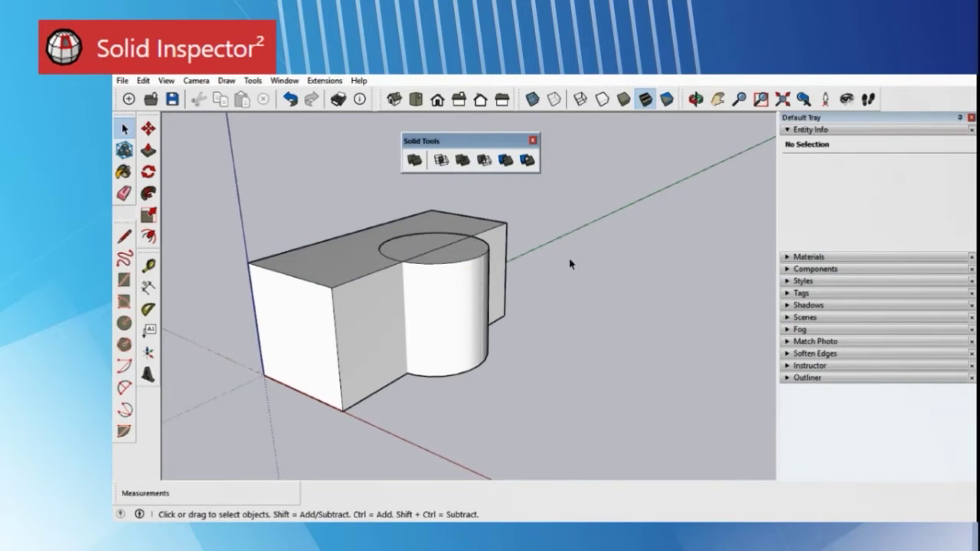
{"action": "right_click", "coordinate": [459, 99]}
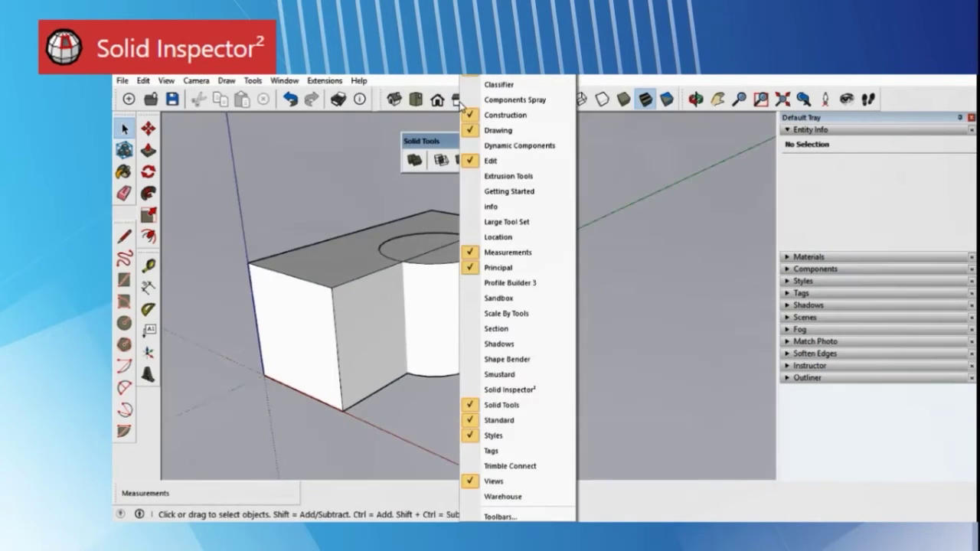
- Show the Solid Inspector² toolbar and inspect the box and the cylinder for solid errors
{"action": "left_click", "coordinate": [491, 392]}
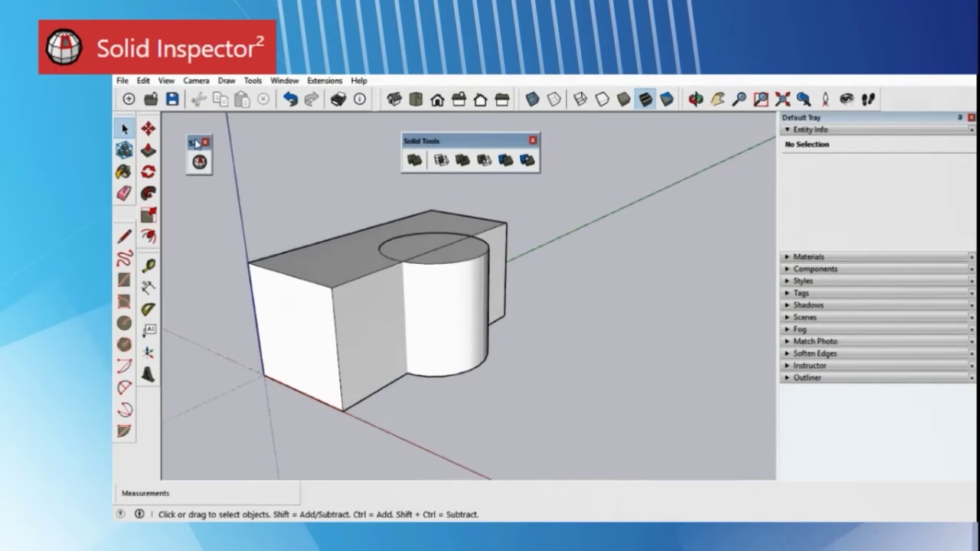
{"action": "left_click_drag", "start_coordinate": [194, 144], "coordinate": [538, 245]}
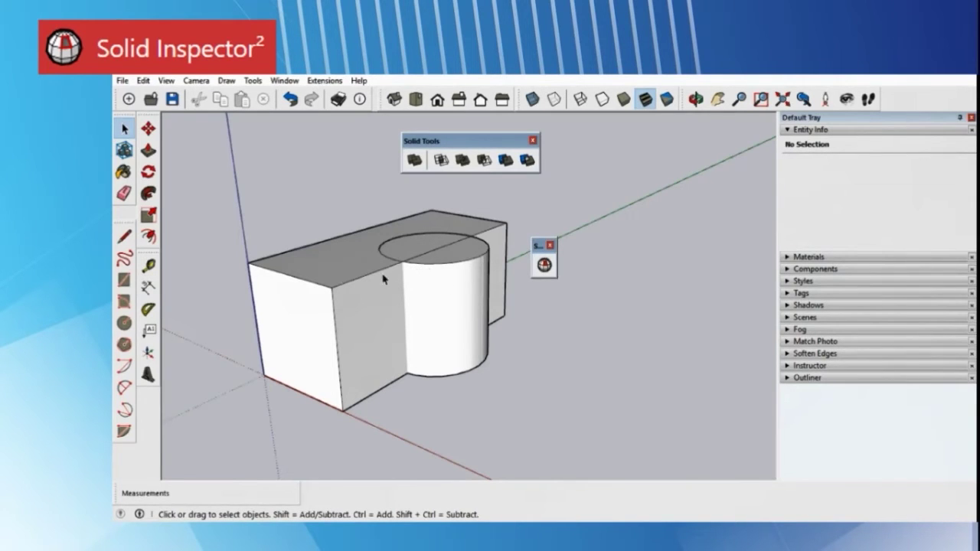
{"action": "left_click", "coordinate": [343, 277]}
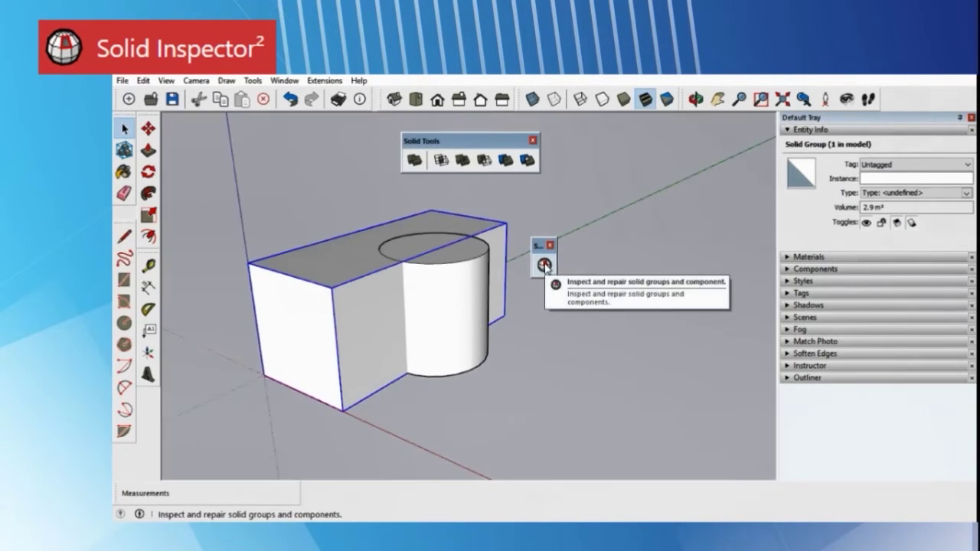
{"action": "left_click", "coordinate": [545, 265]}
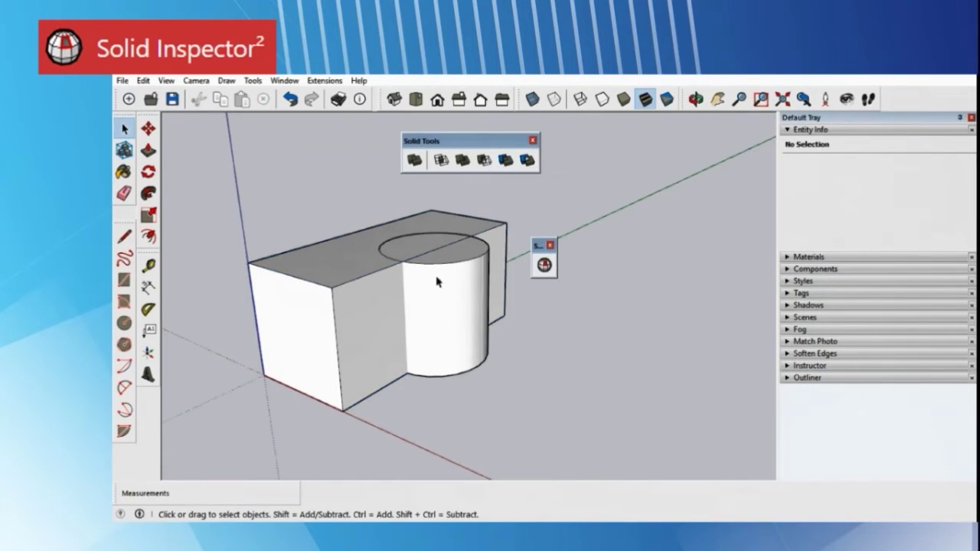
{"action": "left_click", "coordinate": [438, 278]}
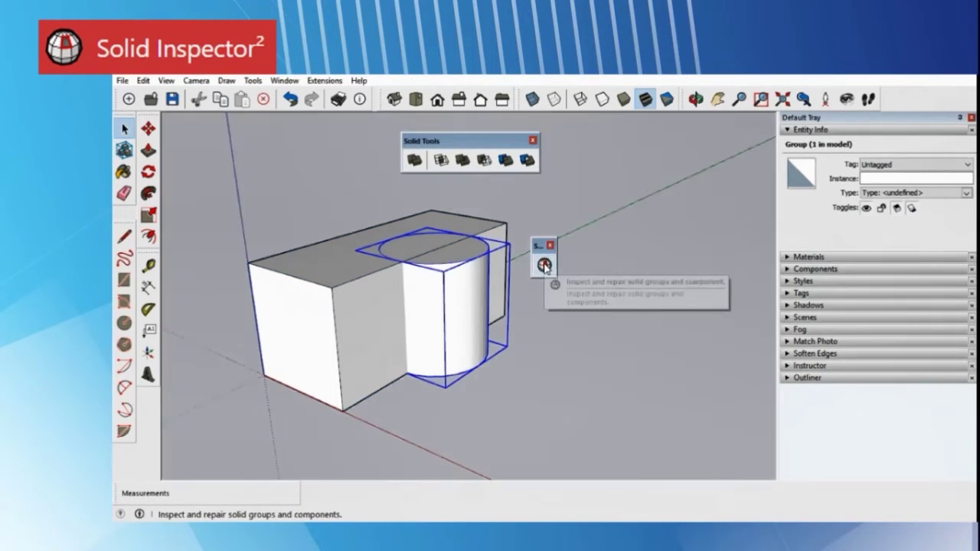
{"action": "left_click", "coordinate": [546, 265]}
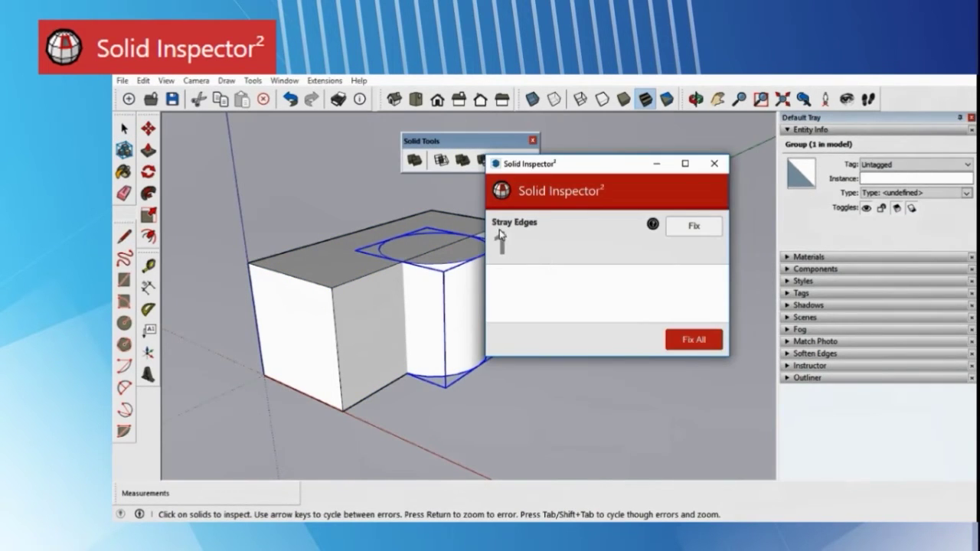
- Locate the cylinder's stray edge in X-ray view and fix it
{"action": "left_click", "coordinate": [652, 224]}
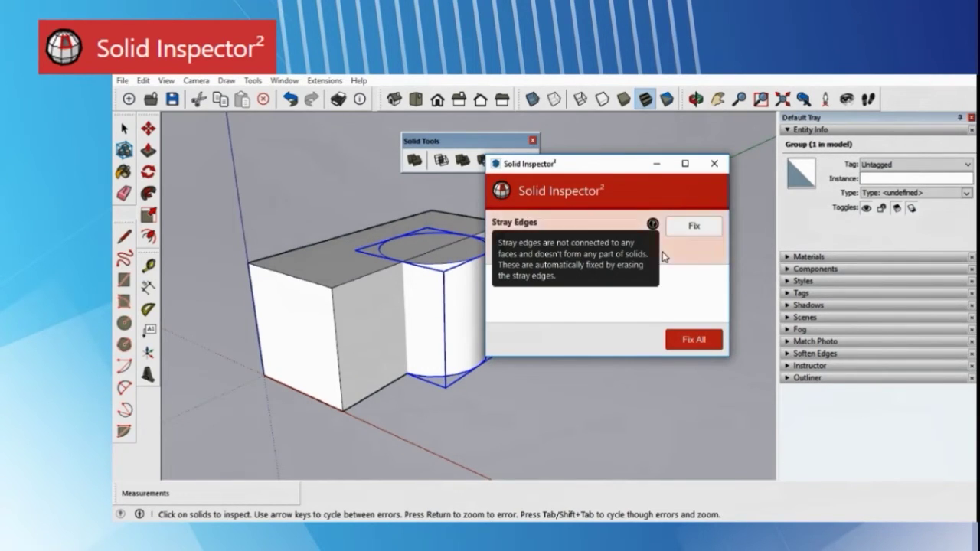
{"action": "left_click", "coordinate": [653, 225]}
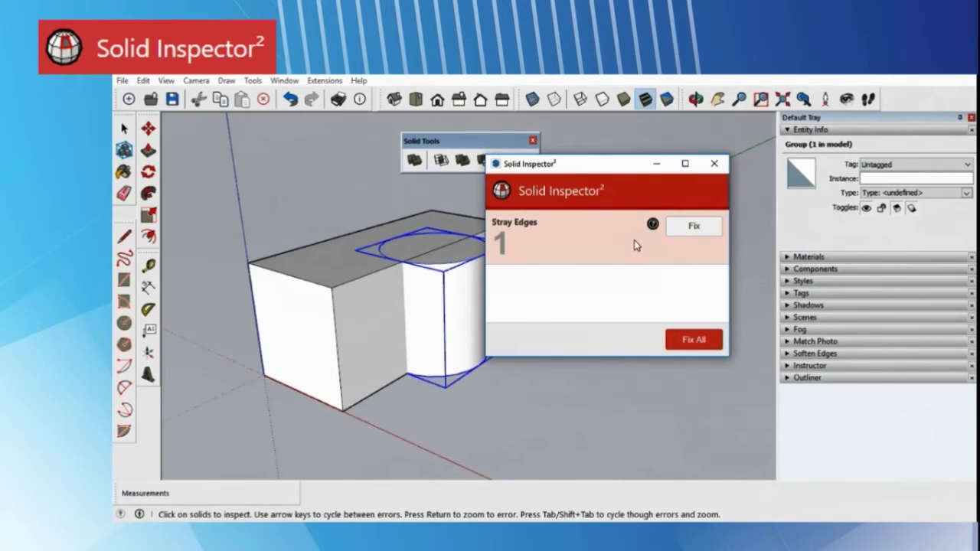
{"action": "left_click", "coordinate": [532, 100]}
{"action": "scroll", "coordinate": [437, 354], "scroll_direction": "up", "scroll_amount": 5}
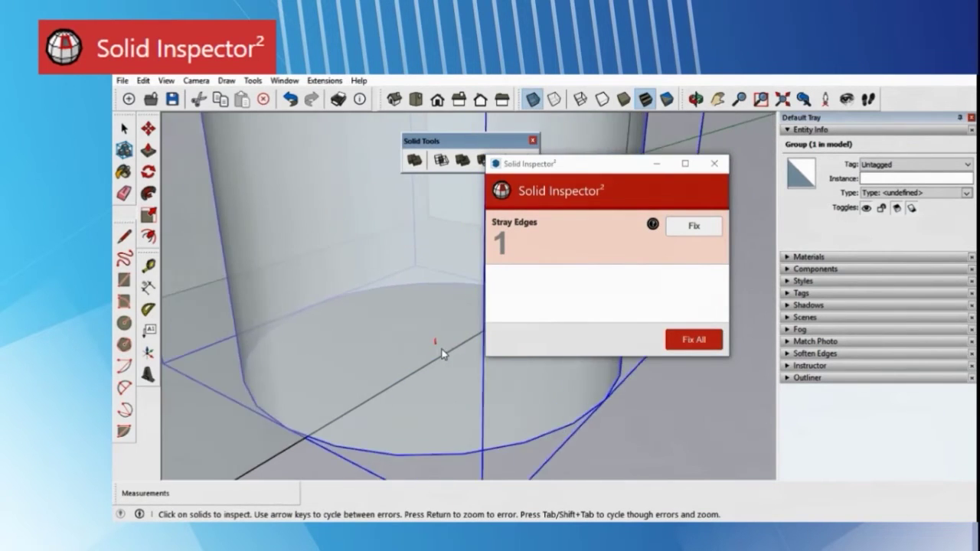
{"action": "scroll", "coordinate": [438, 346], "scroll_direction": "up", "scroll_amount": 5}
{"action": "scroll", "coordinate": [435, 343], "scroll_direction": "down", "scroll_amount": 8}
{"action": "key", "text": "Return"}
{"action": "left_click", "coordinate": [680, 230]}
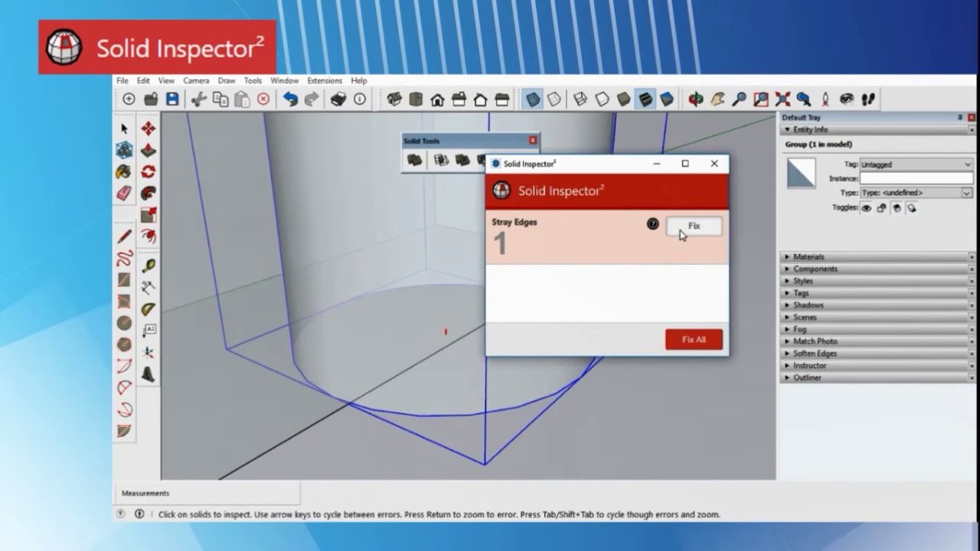
{"action": "left_click", "coordinate": [714, 164]}
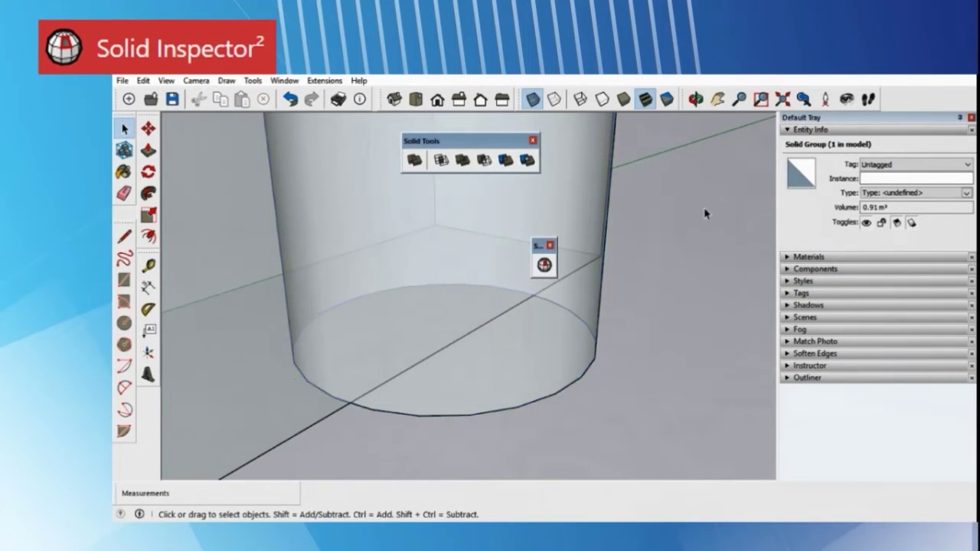
- Restore opaque faces and select the cylinder to confirm it is a 0.91 m³ solid group
{"action": "middle_click_drag", "start_coordinate": [694, 217], "coordinate": [549, 158]}
{"action": "left_click", "coordinate": [531, 100]}
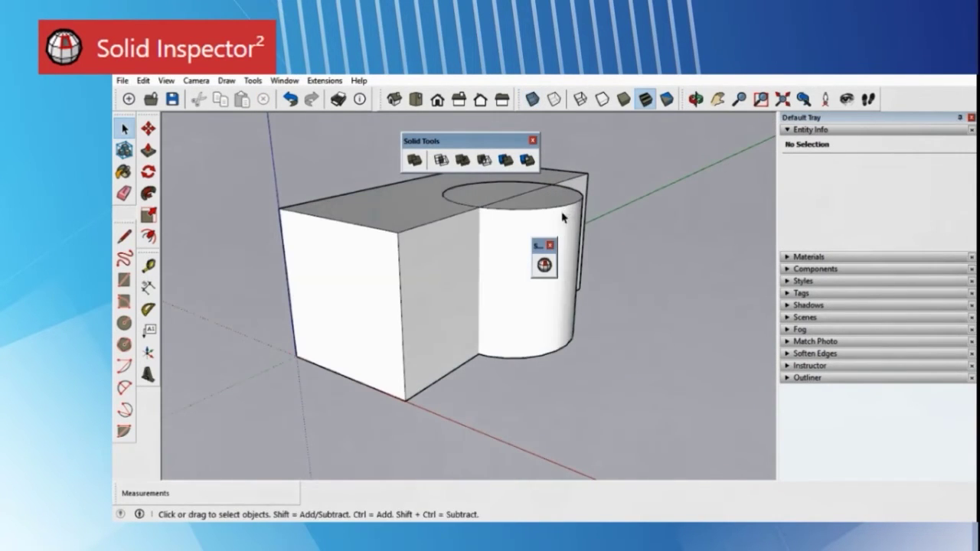
{"action": "middle_click_drag", "start_coordinate": [516, 263], "coordinate": [396, 313]}
{"action": "left_click", "coordinate": [417, 285]}
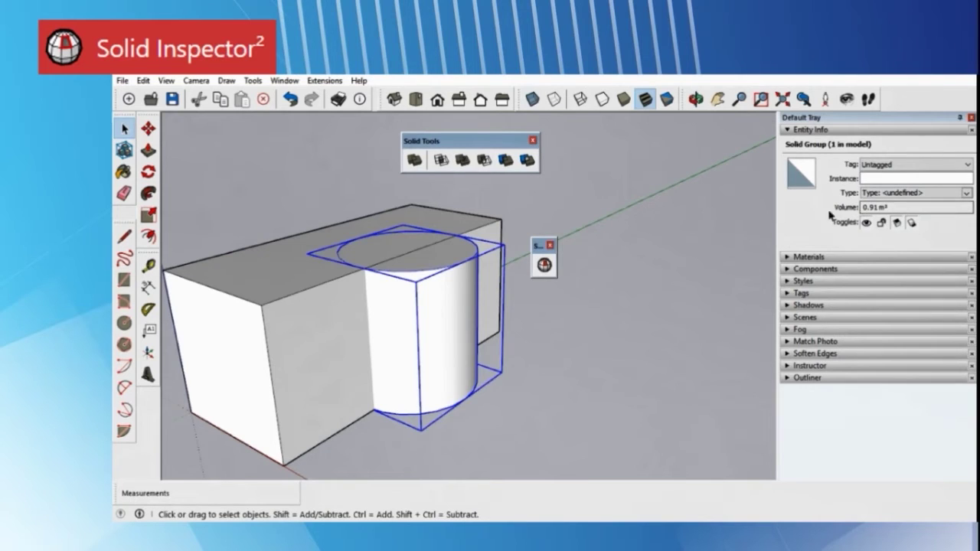
- Subtract the cylinder from the box to cut a rounded notch, then advance to Extrusion Tools
{"action": "left_click", "coordinate": [673, 229]}
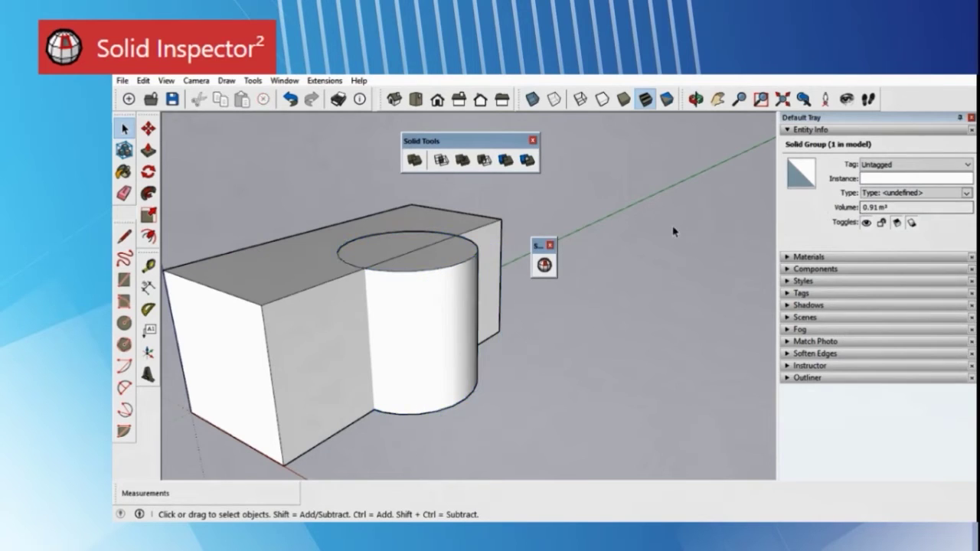
{"action": "left_click", "coordinate": [484, 161]}
{"action": "left_click", "coordinate": [430, 272]}
{"action": "left_click", "coordinate": [311, 285]}
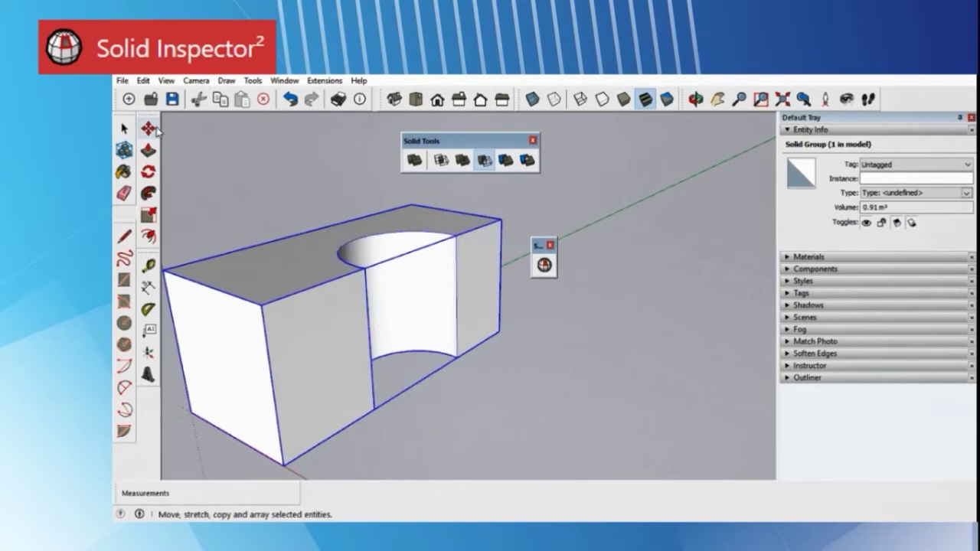
{"action": "key", "text": "space"}
{"action": "left_click", "coordinate": [210, 157]}
{"action": "middle_click_drag", "start_coordinate": [210, 158], "coordinate": [291, 245]}
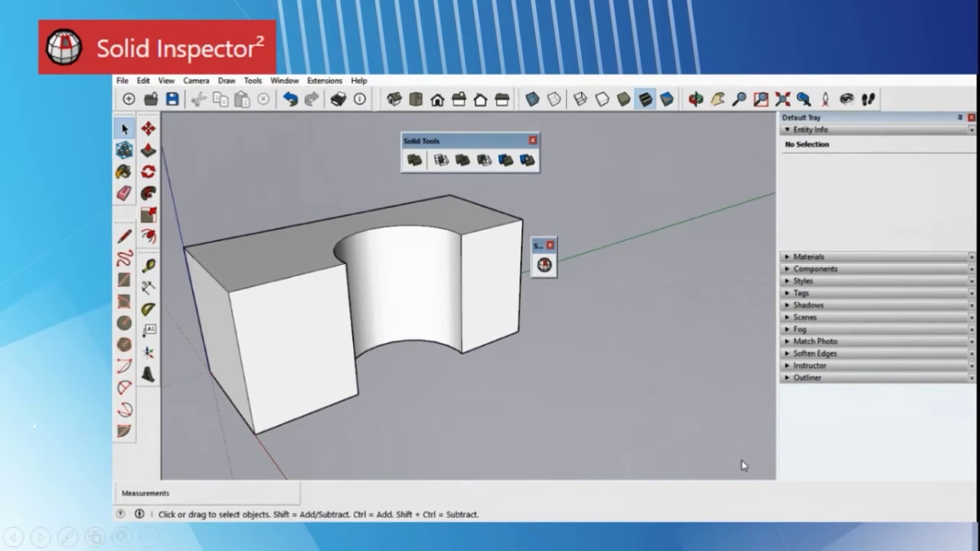
{"action": "key", "text": "Right"}
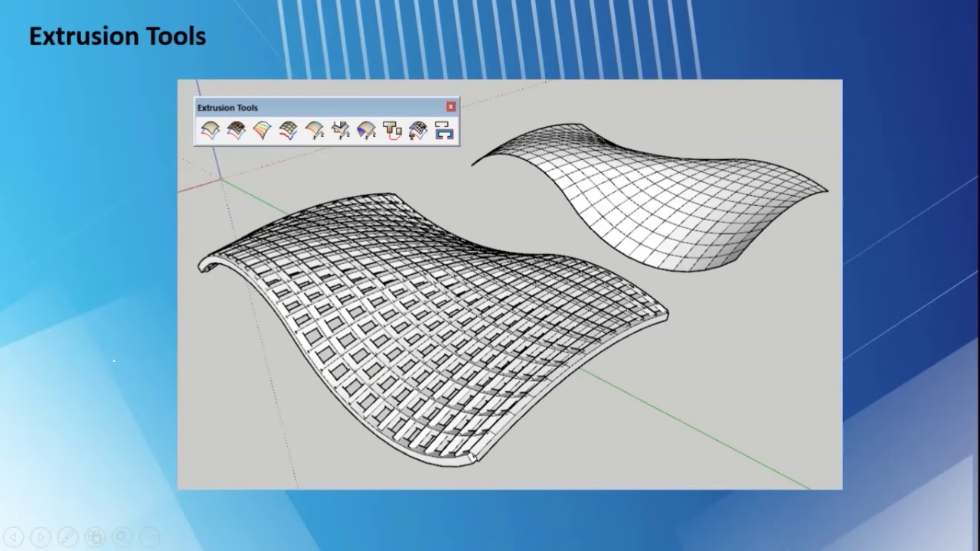
- Start the Extrusion Tools demo video showing two wavy rail curves
{"action": "left_click", "coordinate": [107, 362]}
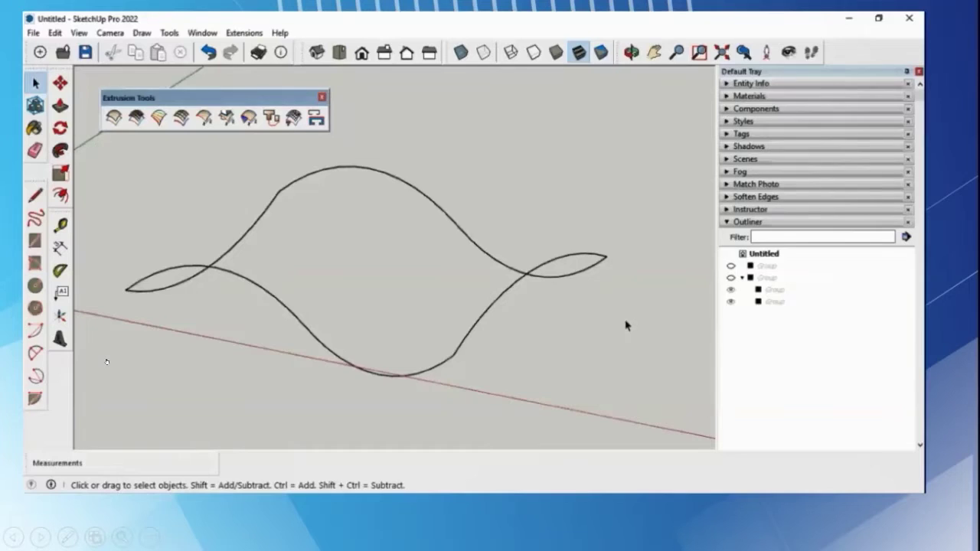
- Extrude the wavy rails into a quad-mesh surface, keeping the rail direction and erasing the curves
{"action": "middle_click_drag", "start_coordinate": [626, 325], "coordinate": [401, 310]}
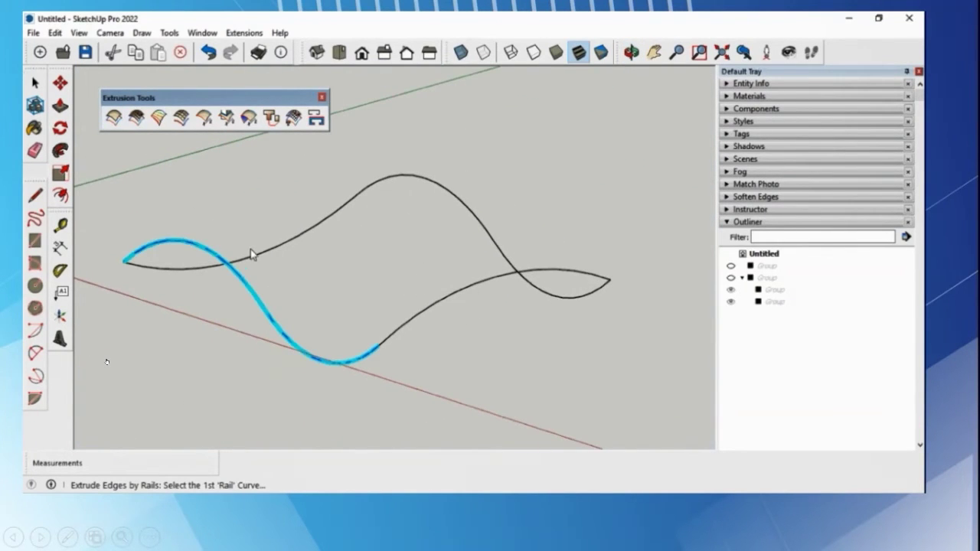
{"action": "left_click", "coordinate": [297, 240]}
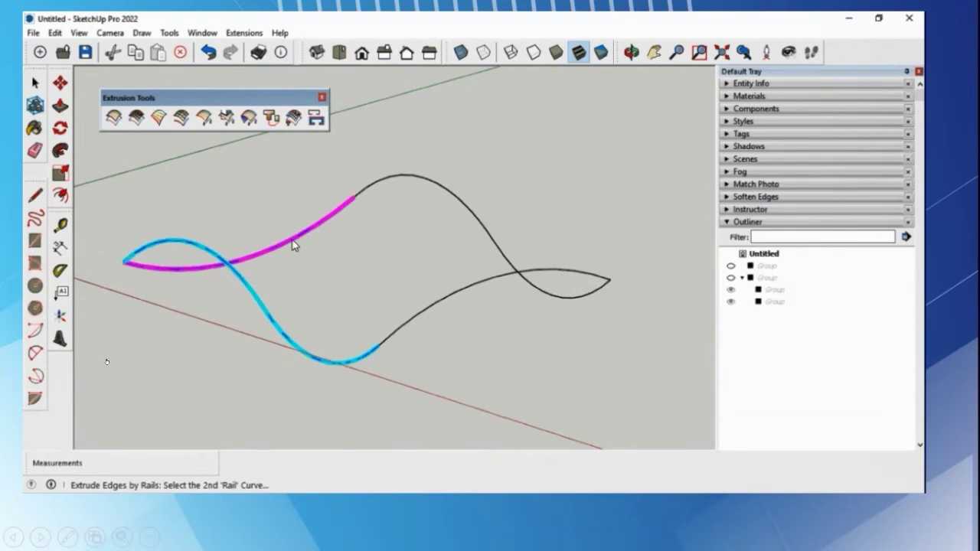
{"action": "left_click", "coordinate": [408, 328]}
{"action": "left_click", "coordinate": [292, 351]}
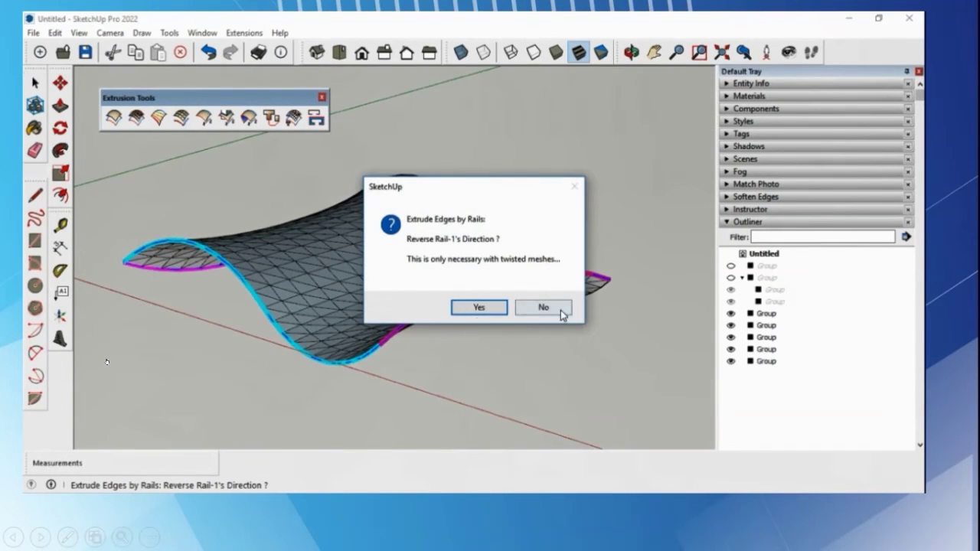
{"action": "left_click", "coordinate": [562, 311]}
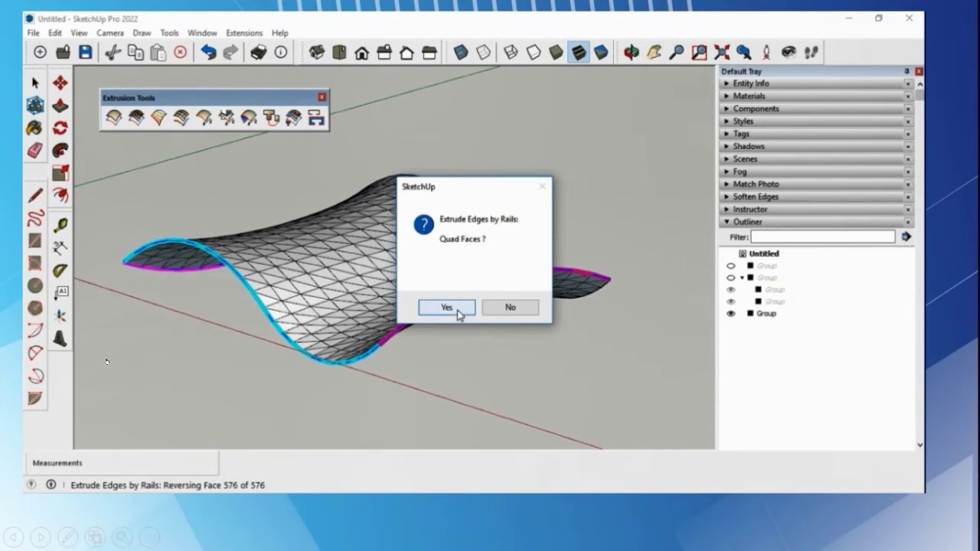
{"action": "left_click", "coordinate": [468, 308]}
{"action": "left_click", "coordinate": [467, 307]}
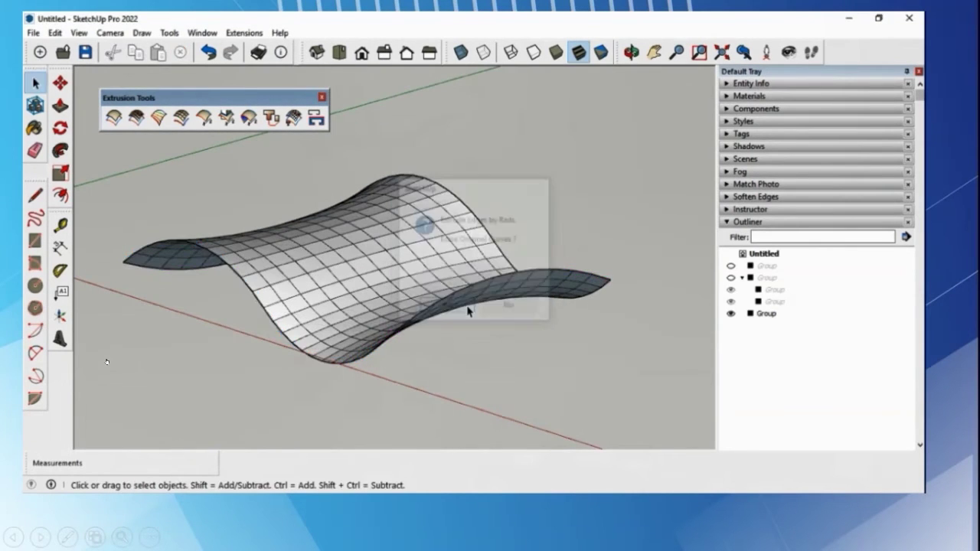
{"action": "key", "text": "o"}
{"action": "mouse_move", "coordinate": [473, 309]}
{"action": "left_mouse_down"}
{"action": "mouse_move", "coordinate": [591, 291]}
{"action": "mouse_move", "coordinate": [619, 220]}
{"action": "mouse_move", "coordinate": [495, 173]}
{"action": "mouse_move", "coordinate": [317, 179]}
{"action": "mouse_move", "coordinate": [360, 328]}
{"action": "mouse_move", "coordinate": [499, 368]}
{"action": "mouse_move", "coordinate": [462, 467]}
{"action": "left_mouse_up"}
{"action": "key", "text": "space"}
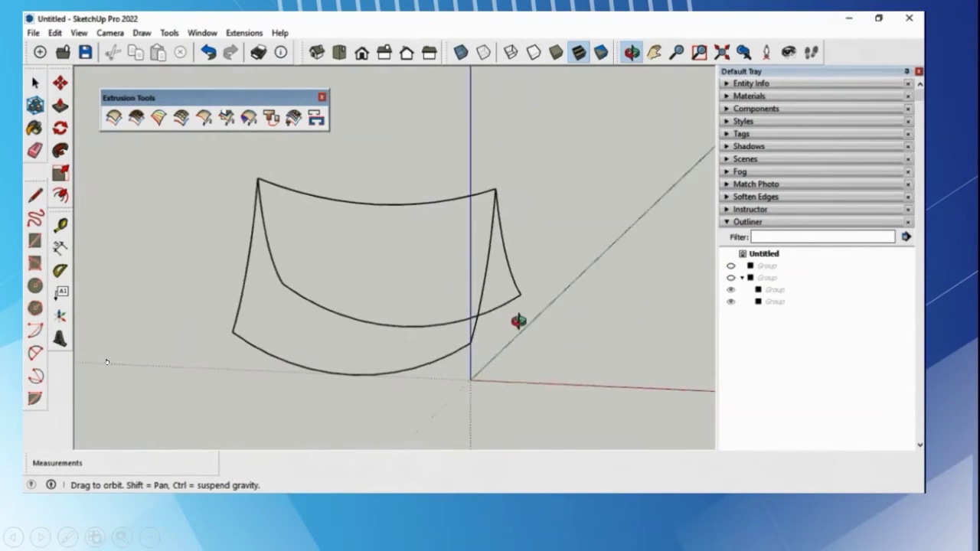
{"action": "left_click_drag", "start_coordinate": [519, 321], "coordinate": [331, 330]}
- Build the first tent panel by rails with reversed rail and faces, quad mesh, curves erased
{"action": "key", "text": "space"}
{"action": "left_click", "coordinate": [113, 117]}
{"action": "left_click", "coordinate": [245, 356]}
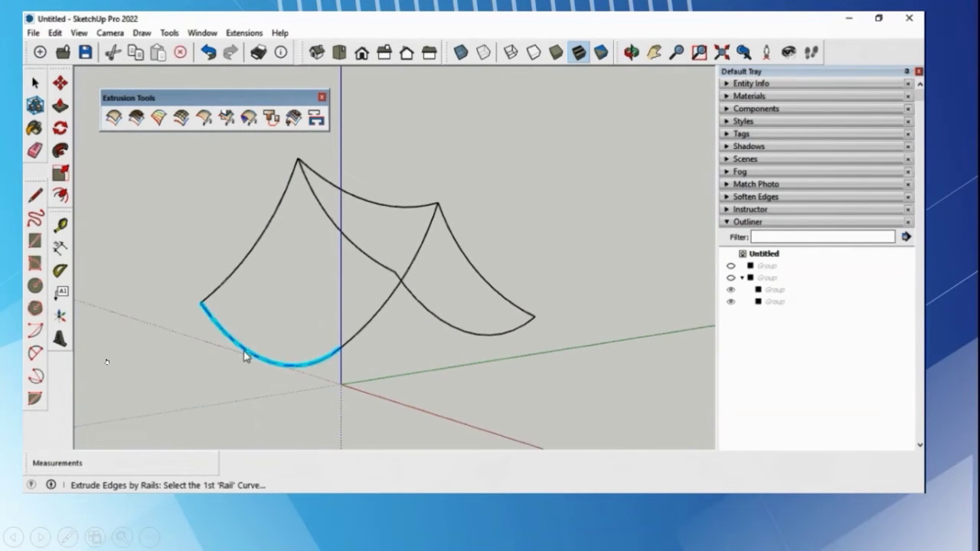
{"action": "left_click", "coordinate": [238, 276]}
{"action": "left_click", "coordinate": [382, 303]}
{"action": "left_click", "coordinate": [391, 209]}
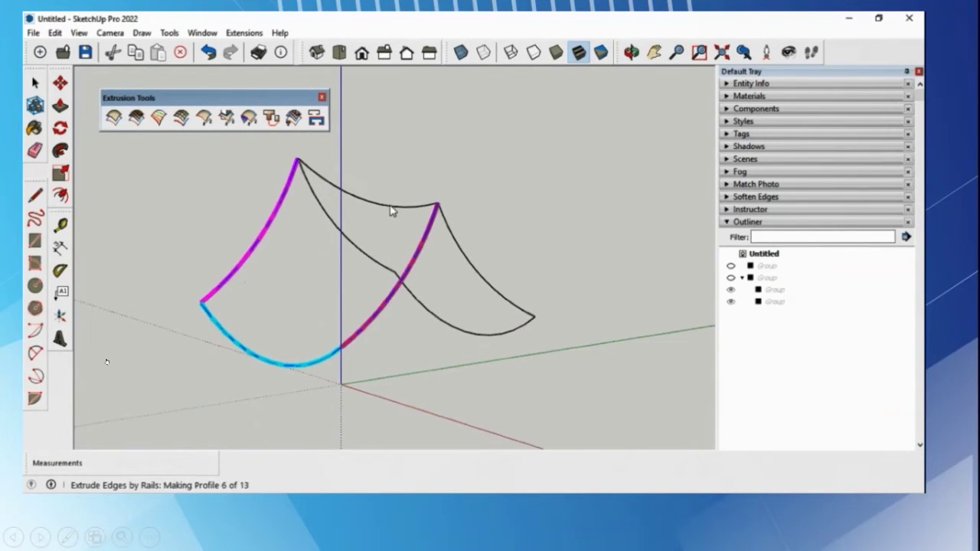
{"action": "left_click", "coordinate": [478, 307]}
{"action": "left_click", "coordinate": [459, 307]}
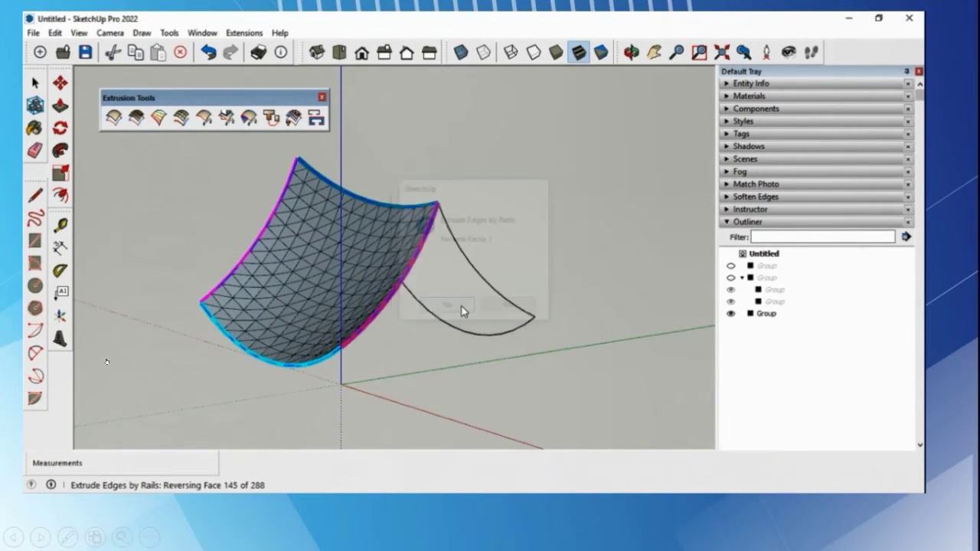
{"action": "left_click", "coordinate": [447, 307]}
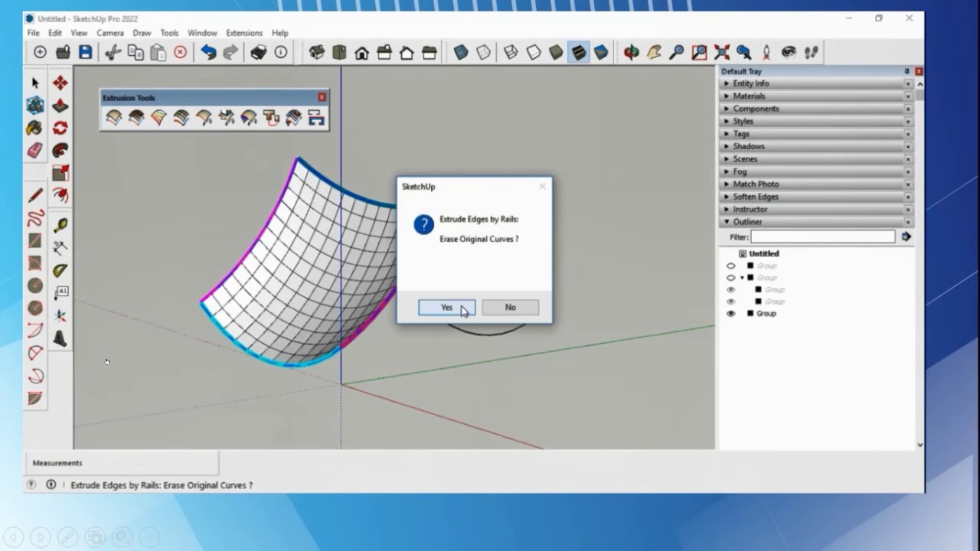
{"action": "left_click", "coordinate": [460, 308]}
{"action": "mouse_move", "coordinate": [503, 307]}
{"action": "middle_mouse_down"}
{"action": "mouse_move", "coordinate": [367, 318]}
{"action": "mouse_move", "coordinate": [258, 232]}
{"action": "middle_mouse_up"}
- Build the second tent panel by rails with reversed faces and quad mesh, keeping the curves
{"action": "left_click", "coordinate": [113, 117]}
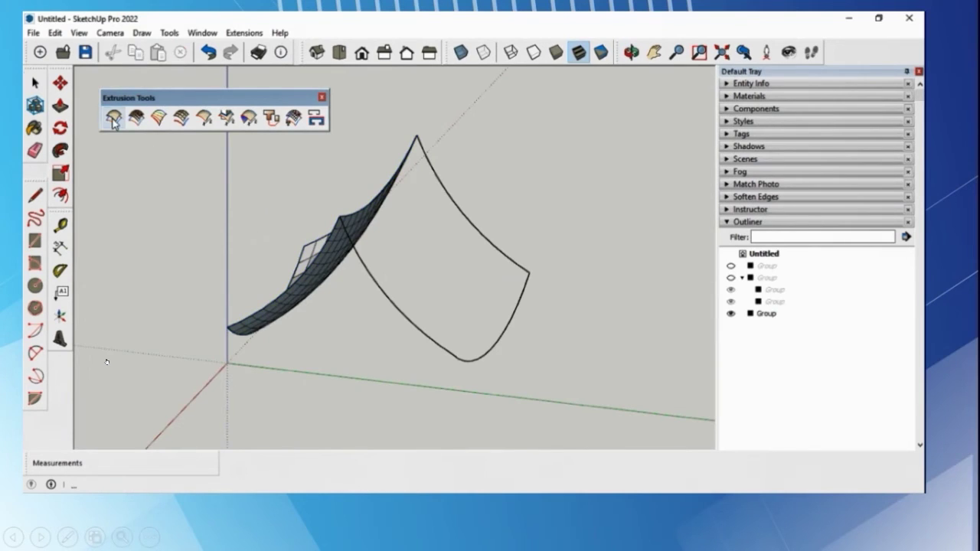
{"action": "left_click", "coordinate": [506, 328]}
{"action": "left_click", "coordinate": [410, 324]}
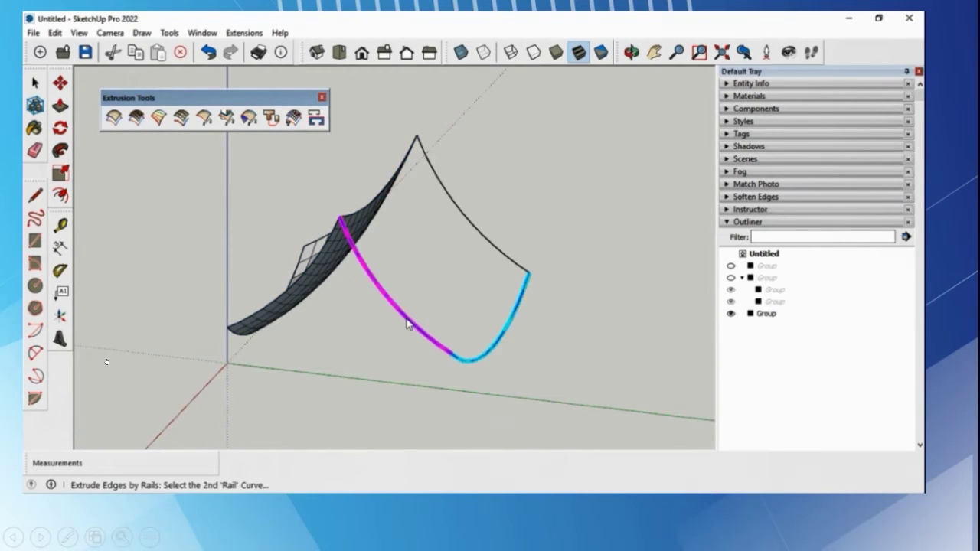
{"action": "left_click", "coordinate": [475, 234]}
{"action": "left_click", "coordinate": [370, 209]}
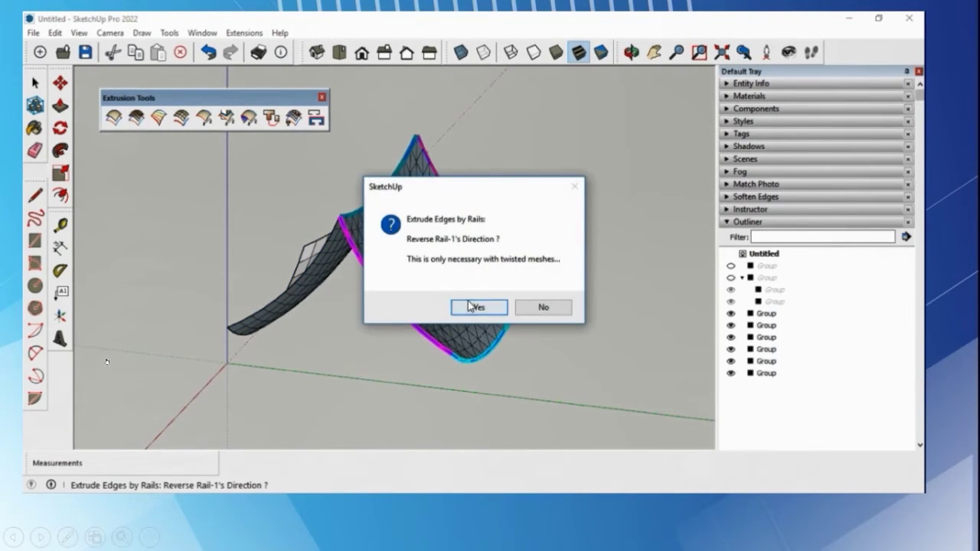
{"action": "left_click", "coordinate": [521, 307]}
{"action": "left_click", "coordinate": [469, 309]}
{"action": "left_click", "coordinate": [469, 308]}
{"action": "left_click", "coordinate": [494, 310]}
{"action": "mouse_move", "coordinate": [494, 314]}
{"action": "middle_mouse_down"}
{"action": "mouse_move", "coordinate": [368, 345]}
{"action": "mouse_move", "coordinate": [375, 357]}
{"action": "mouse_move", "coordinate": [547, 237]}
{"action": "mouse_move", "coordinate": [414, 178]}
{"action": "mouse_move", "coordinate": [204, 176]}
{"action": "mouse_move", "coordinate": [212, 350]}
{"action": "mouse_move", "coordinate": [532, 405]}
{"action": "mouse_move", "coordinate": [372, 262]}
{"action": "middle_mouse_up"}
{"action": "left_click", "coordinate": [371, 262]}
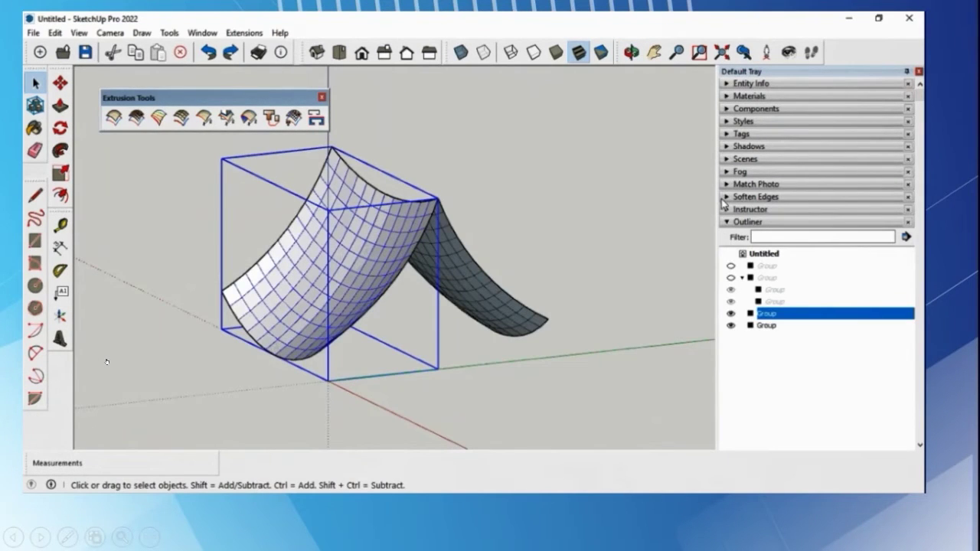
- Soften both tent surfaces with a higher smoothing angle and softened coplanar edges
{"action": "left_click", "coordinate": [754, 197]}
{"action": "left_click", "coordinate": [483, 273], "text": "shift"}
{"action": "left_click_drag", "start_coordinate": [745, 242], "coordinate": [749, 246]}
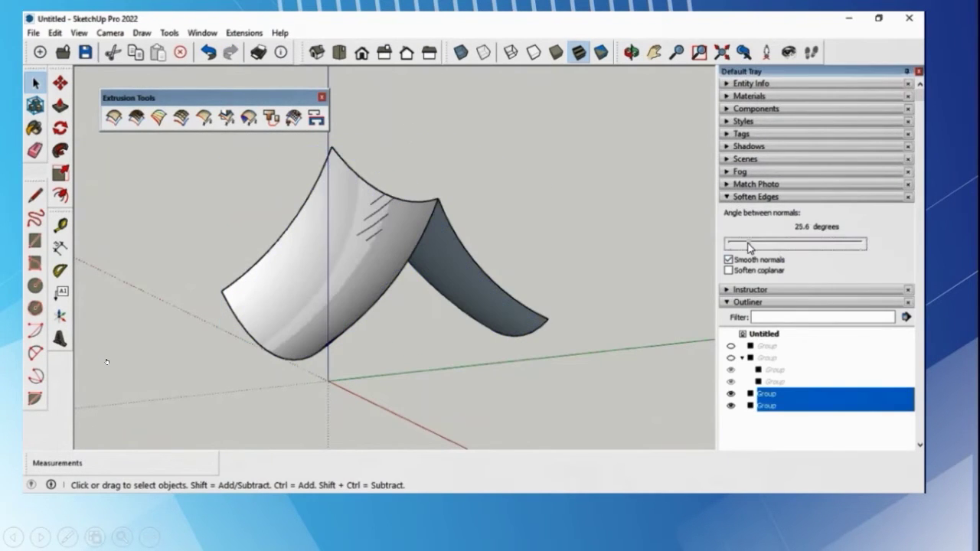
{"action": "left_click", "coordinate": [733, 270]}
{"action": "middle_click_drag", "start_coordinate": [460, 230], "coordinate": [346, 217]}
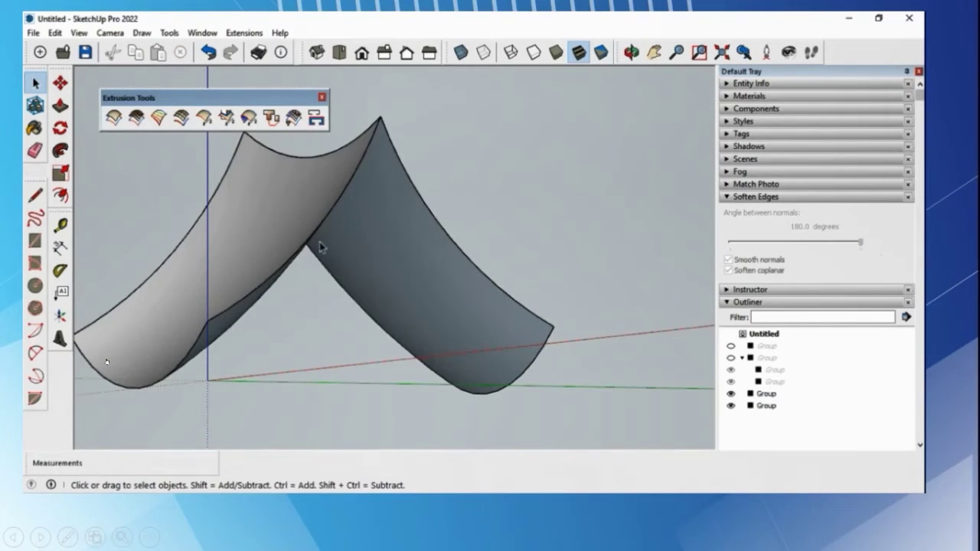
{"action": "middle_click_drag", "start_coordinate": [292, 267], "coordinate": [281, 287]}
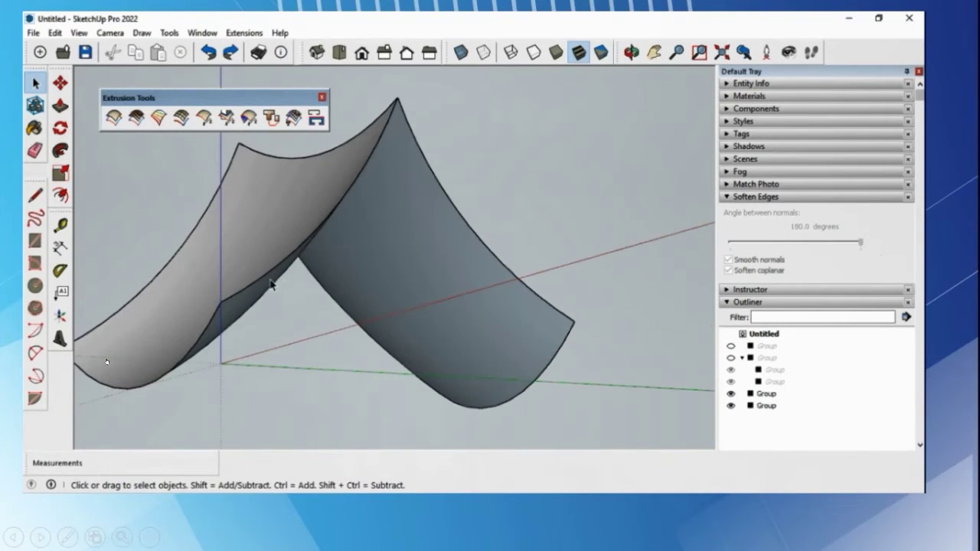
- Offset the ridge edge into a 500 mm strip, erasing coplanar edges and exploding its group
{"action": "left_click", "coordinate": [265, 282]}
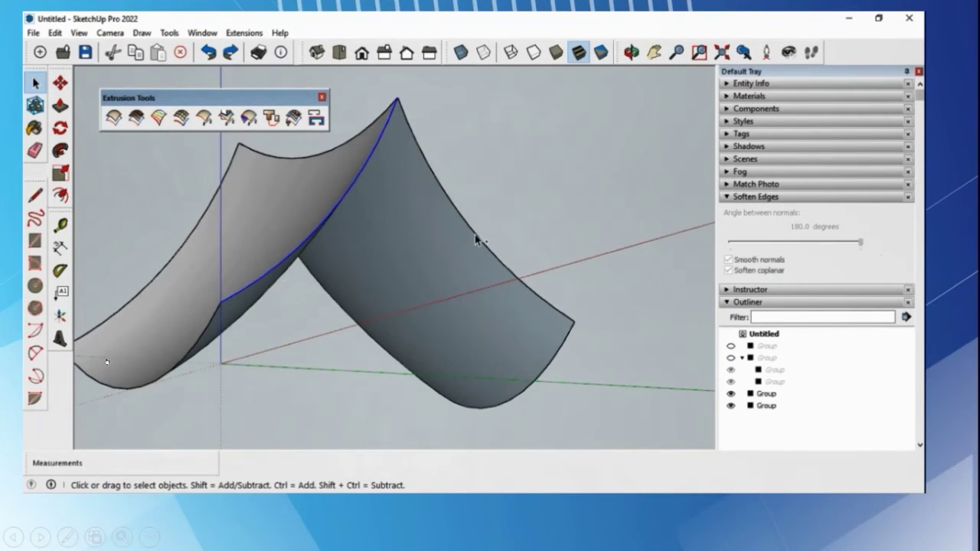
{"action": "left_click", "coordinate": [316, 118]}
{"action": "left_click", "coordinate": [451, 271]}
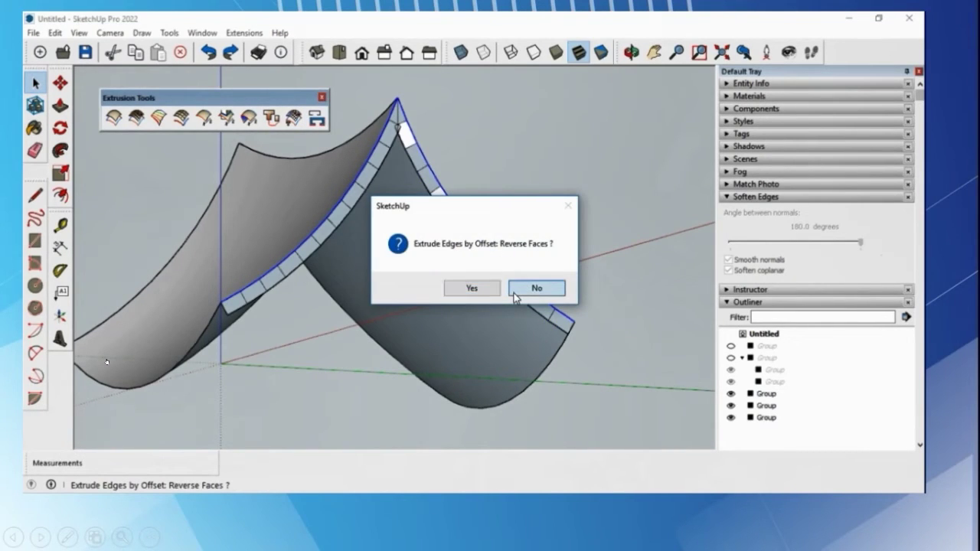
{"action": "left_click", "coordinate": [515, 297]}
{"action": "left_click", "coordinate": [498, 291]}
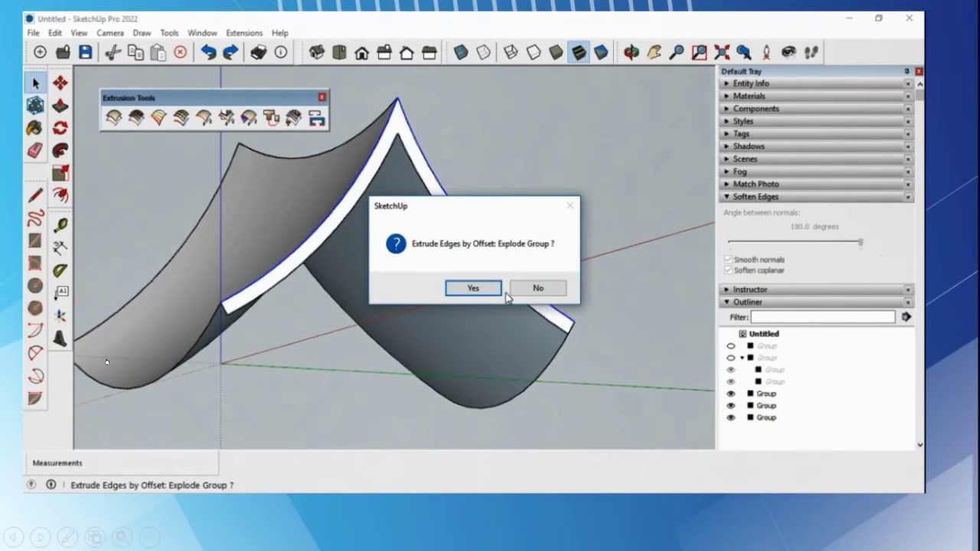
{"action": "left_click", "coordinate": [499, 295]}
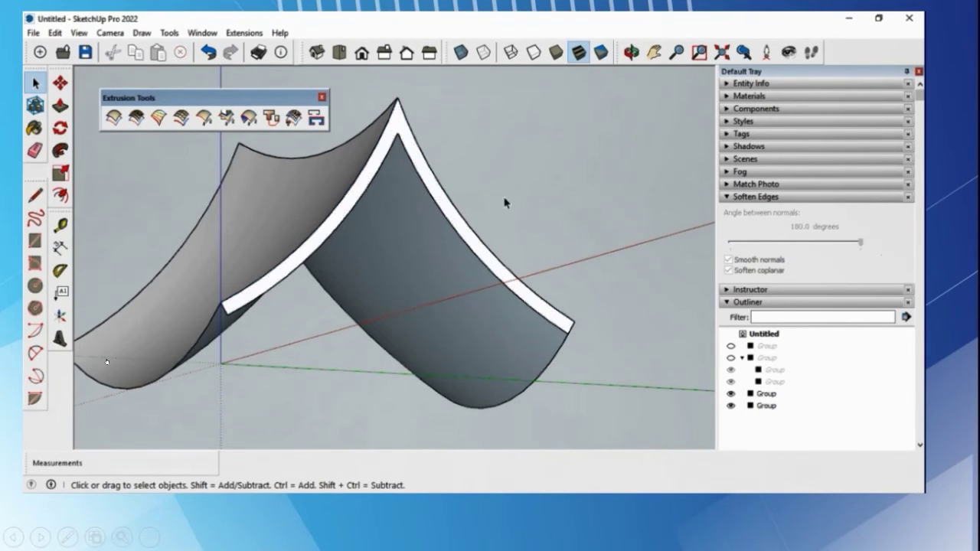
- Push/Pull the ridge strip to 560 mm thick
{"action": "middle_click_drag", "start_coordinate": [426, 266], "coordinate": [477, 248], "text": "shift"}
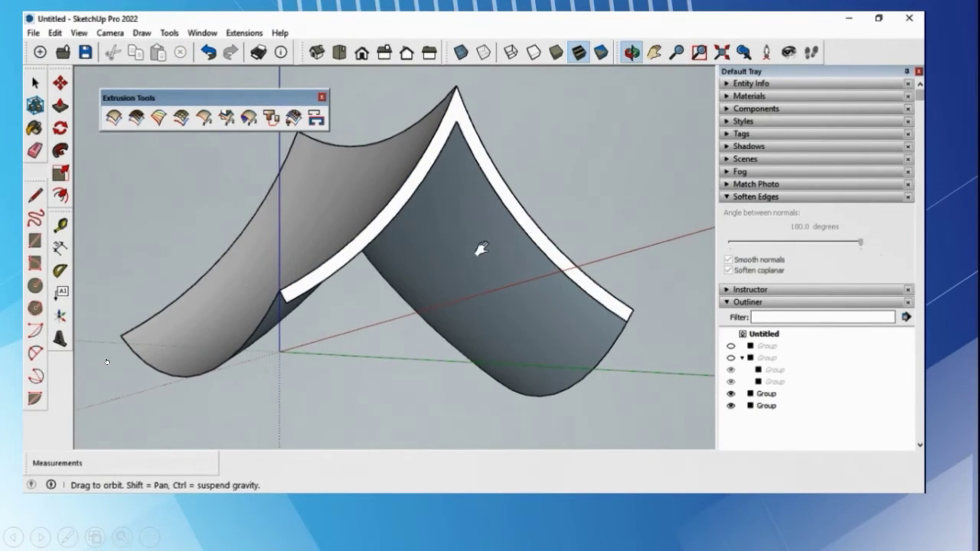
{"action": "key", "text": "p"}
{"action": "left_click", "coordinate": [349, 259]}
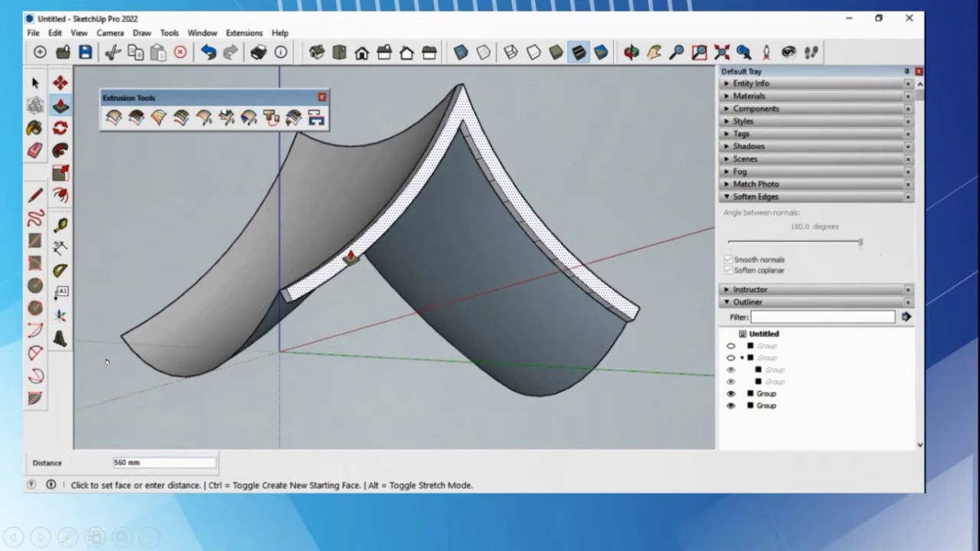
{"action": "left_click", "coordinate": [349, 259]}
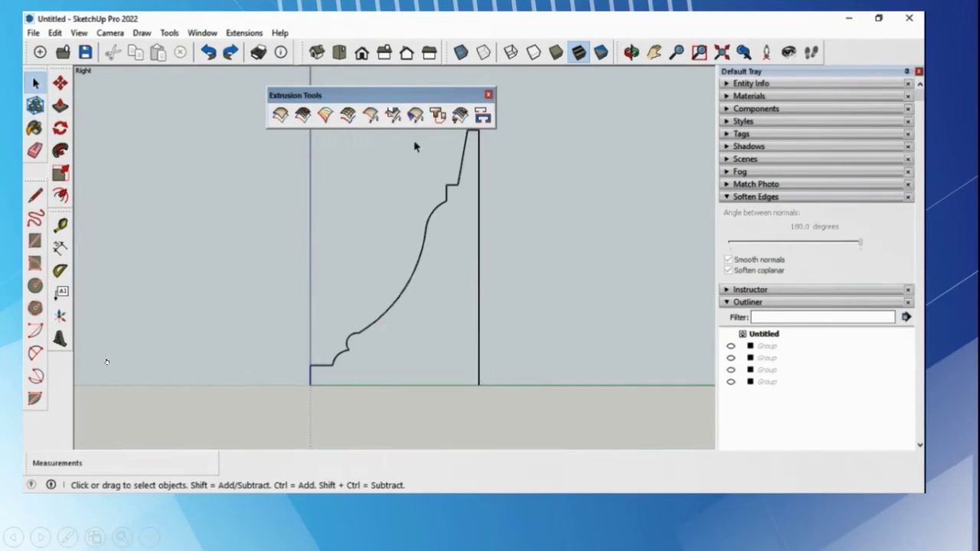
- Lathe the moulding profile 360° around a vertical axis, smoothing edges and keeping it grouped
{"action": "left_click_drag", "start_coordinate": [396, 92], "coordinate": [281, 91]}
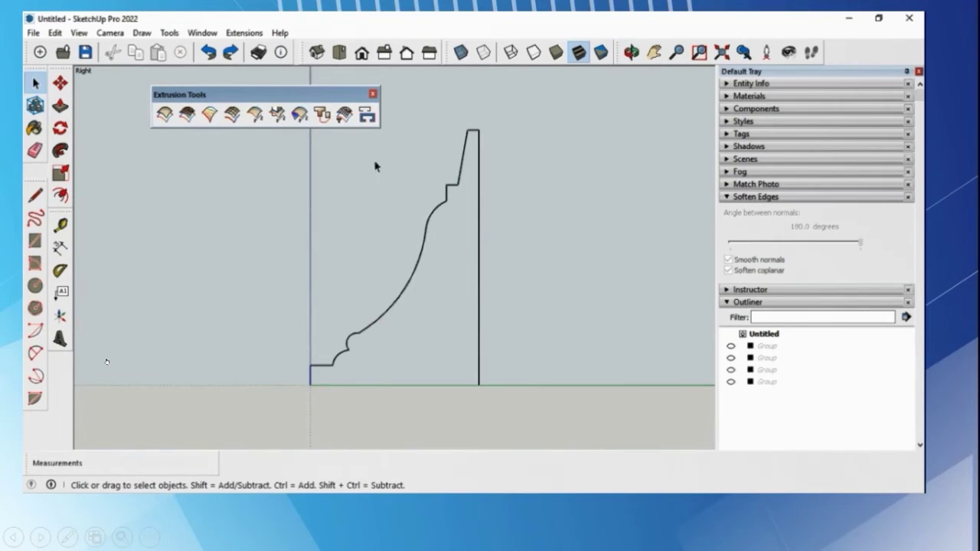
{"action": "left_click", "coordinate": [427, 228]}
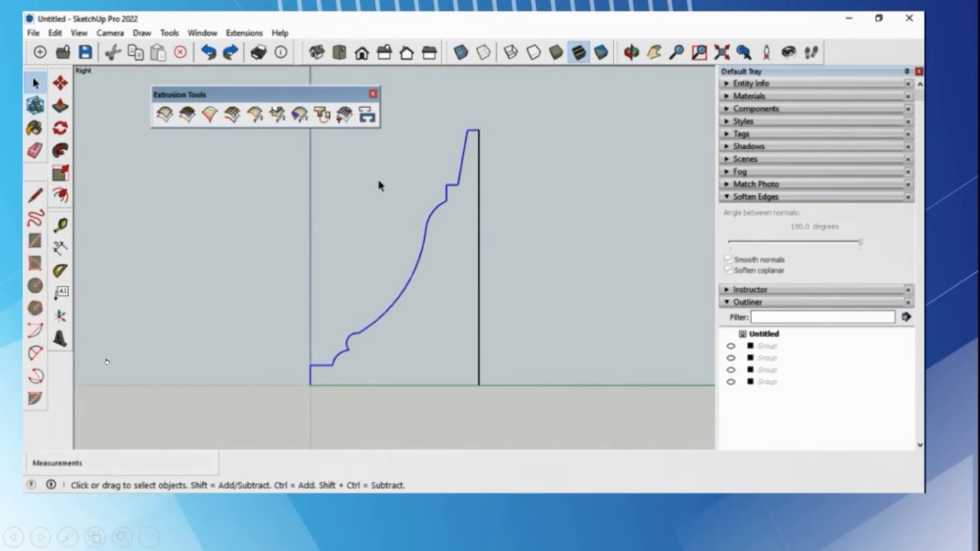
{"action": "left_click", "coordinate": [301, 115]}
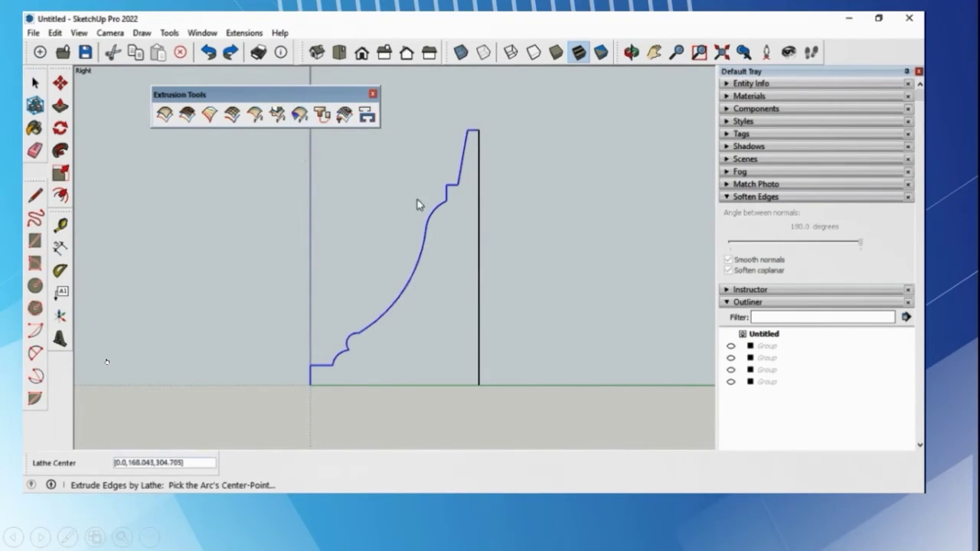
{"action": "left_click", "coordinate": [478, 385]}
{"action": "left_click", "coordinate": [477, 133]}
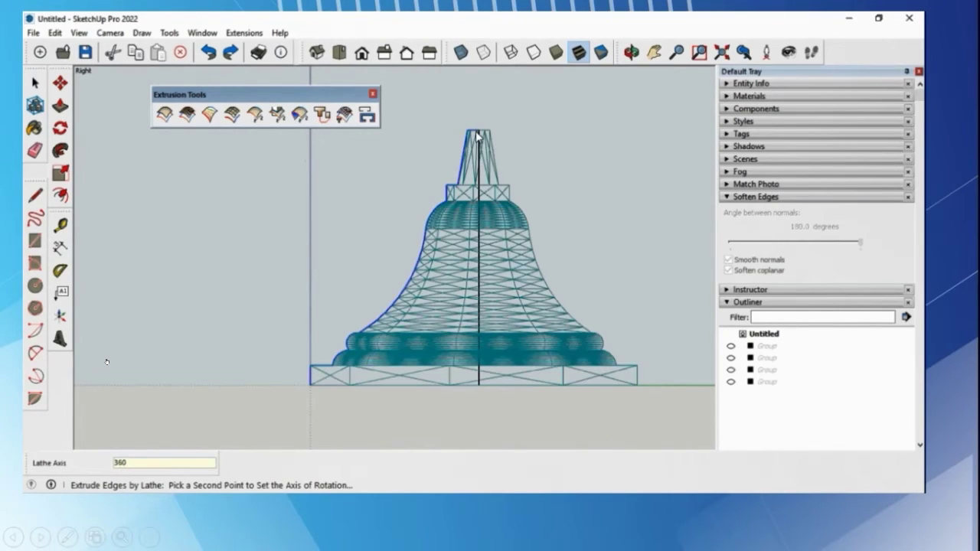
{"action": "left_click", "coordinate": [477, 137]}
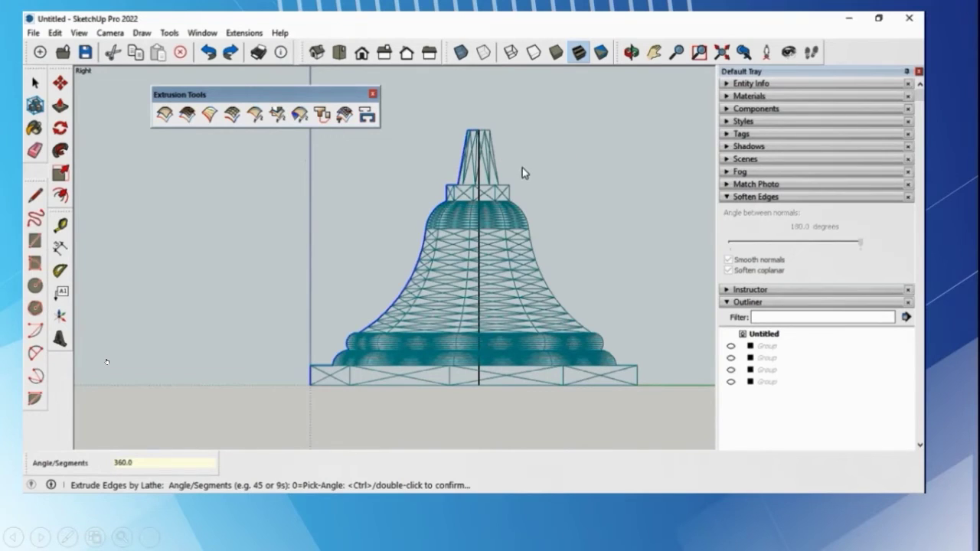
{"action": "double_click", "coordinate": [522, 172]}
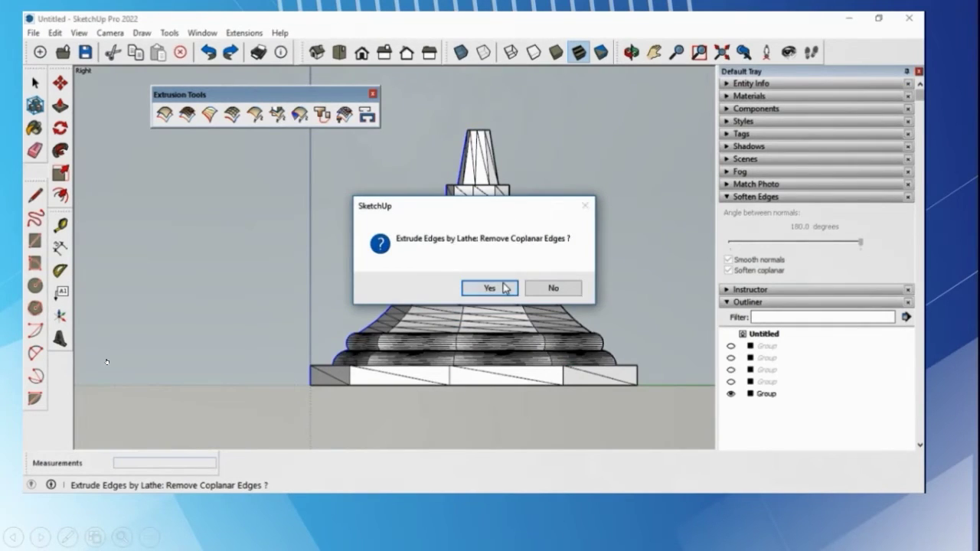
{"action": "left_click", "coordinate": [503, 285]}
{"action": "left_click", "coordinate": [525, 288]}
{"action": "left_click", "coordinate": [502, 289]}
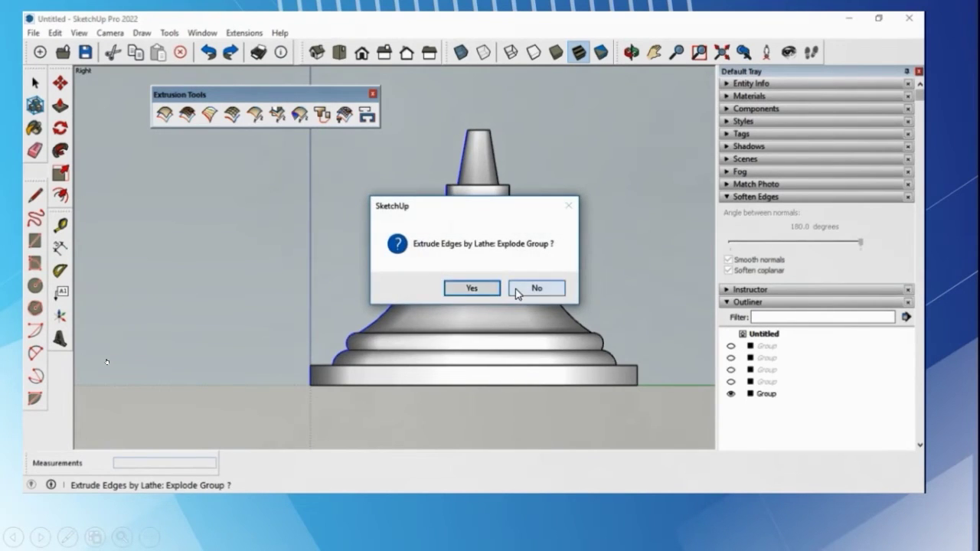
{"action": "left_click", "coordinate": [527, 288]}
{"action": "middle_click_drag", "start_coordinate": [510, 293], "coordinate": [641, 321]}
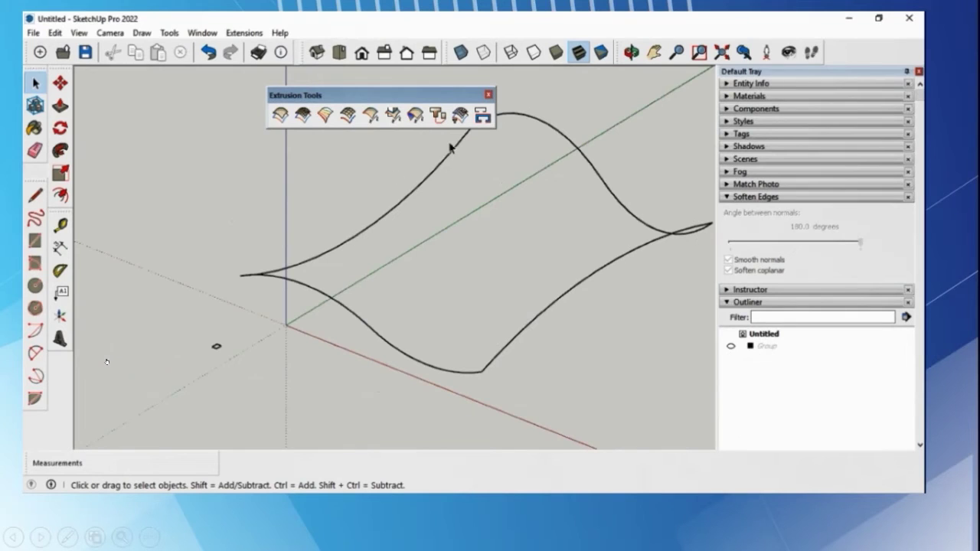
- Build a ribbed surface from the lower profile, two rails and melding profile using Profiles & Rails
{"action": "left_click_drag", "start_coordinate": [244, 377], "coordinate": [245, 380]}
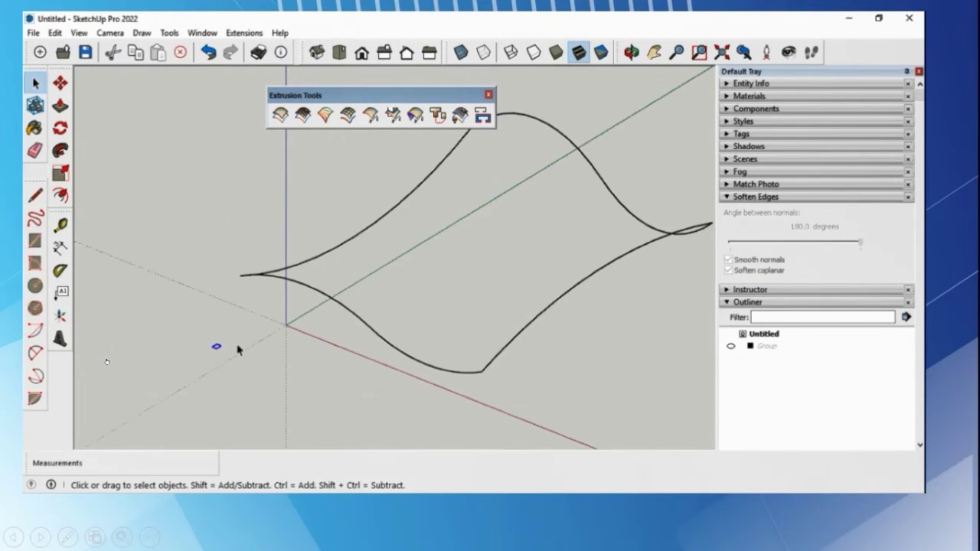
{"action": "scroll", "coordinate": [221, 360], "scroll_direction": "up", "scroll_amount": 10}
{"action": "scroll", "coordinate": [166, 332], "scroll_direction": "up", "scroll_amount": 3}
{"action": "scroll", "coordinate": [324, 376], "scroll_direction": "down", "scroll_amount": 10}
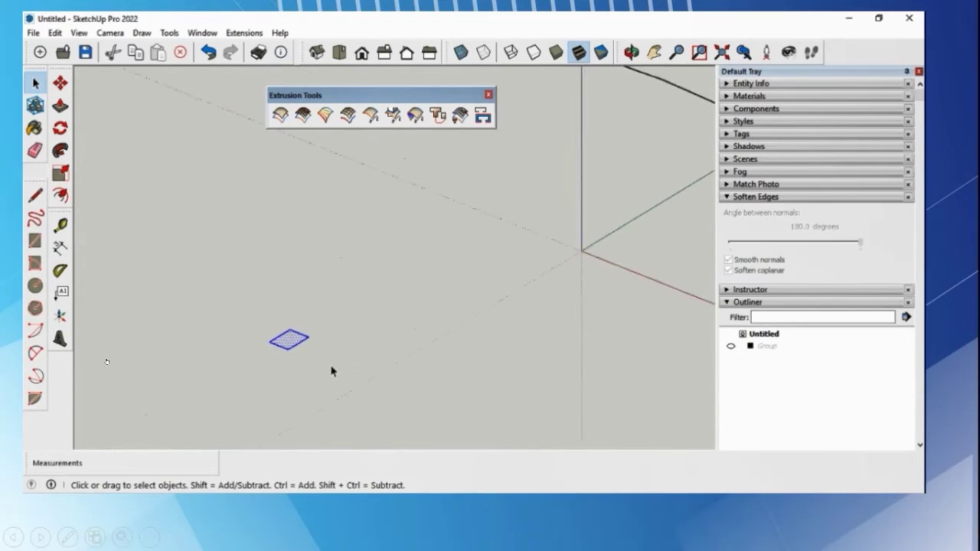
{"action": "left_click", "coordinate": [460, 115]}
{"action": "scroll", "coordinate": [532, 260], "scroll_direction": "down", "scroll_amount": 3}
{"action": "middle_click_drag", "start_coordinate": [534, 267], "coordinate": [420, 309]}
{"action": "left_click", "coordinate": [419, 310]}
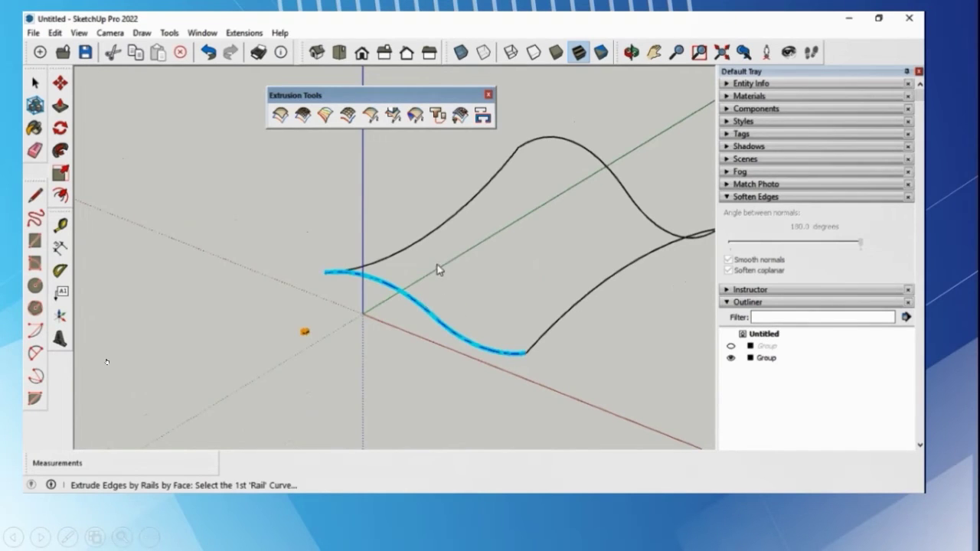
{"action": "left_click", "coordinate": [459, 217]}
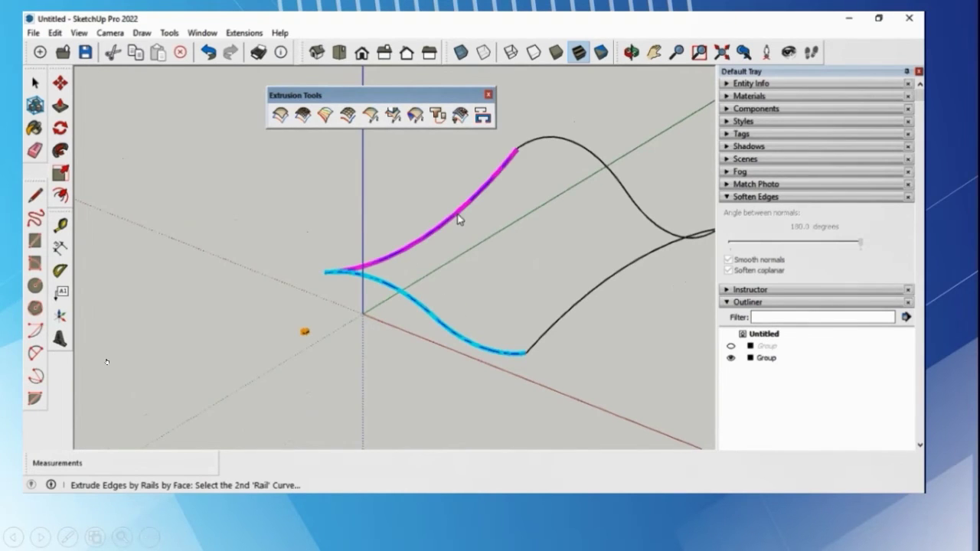
{"action": "left_click", "coordinate": [597, 293]}
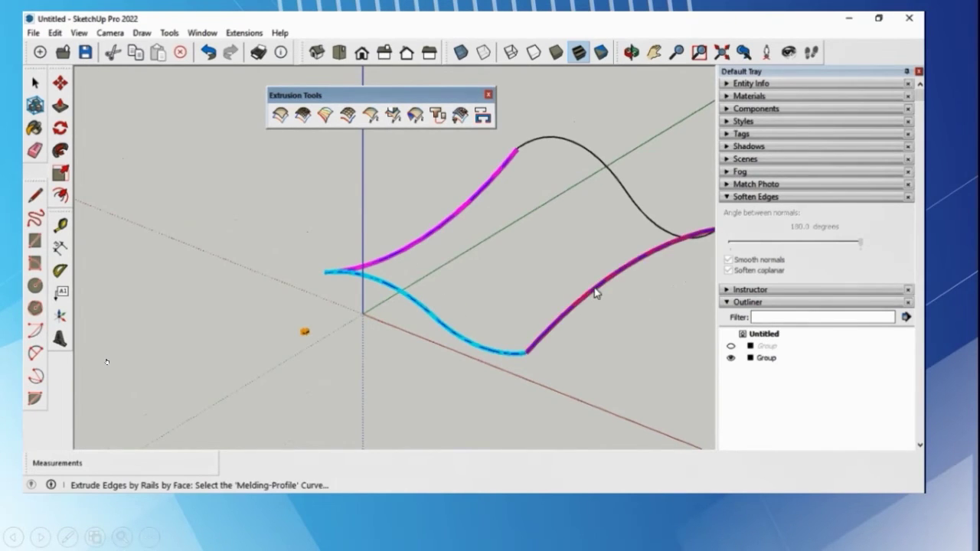
{"action": "left_click", "coordinate": [618, 179]}
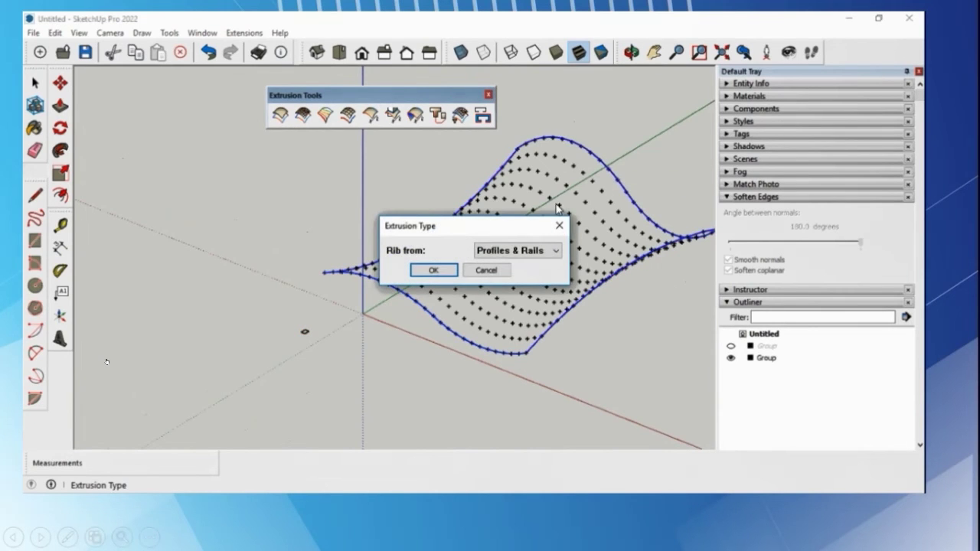
{"action": "left_click", "coordinate": [439, 271]}
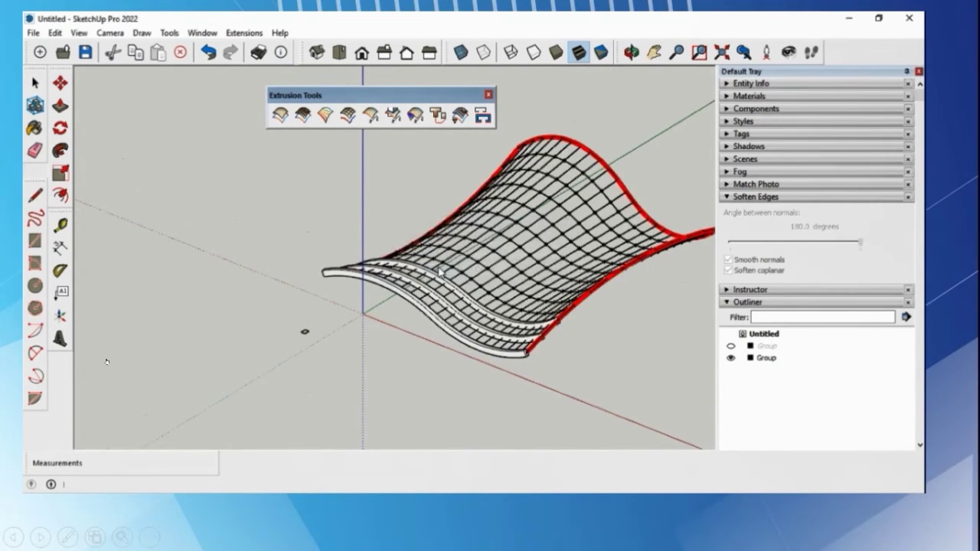
{"action": "mouse_move", "coordinate": [441, 273]}
{"action": "middle_mouse_down"}
{"action": "mouse_move", "coordinate": [508, 291]}
{"action": "mouse_move", "coordinate": [605, 286]}
{"action": "mouse_move", "coordinate": [605, 295]}
{"action": "mouse_move", "coordinate": [460, 263]}
{"action": "mouse_move", "coordinate": [409, 225]}
{"action": "mouse_move", "coordinate": [449, 152]}
{"action": "mouse_move", "coordinate": [267, 237]}
{"action": "mouse_move", "coordinate": [284, 179]}
{"action": "mouse_move", "coordinate": [249, 299]}
{"action": "mouse_move", "coordinate": [318, 332]}
{"action": "mouse_move", "coordinate": [319, 182]}
{"action": "middle_mouse_up"}
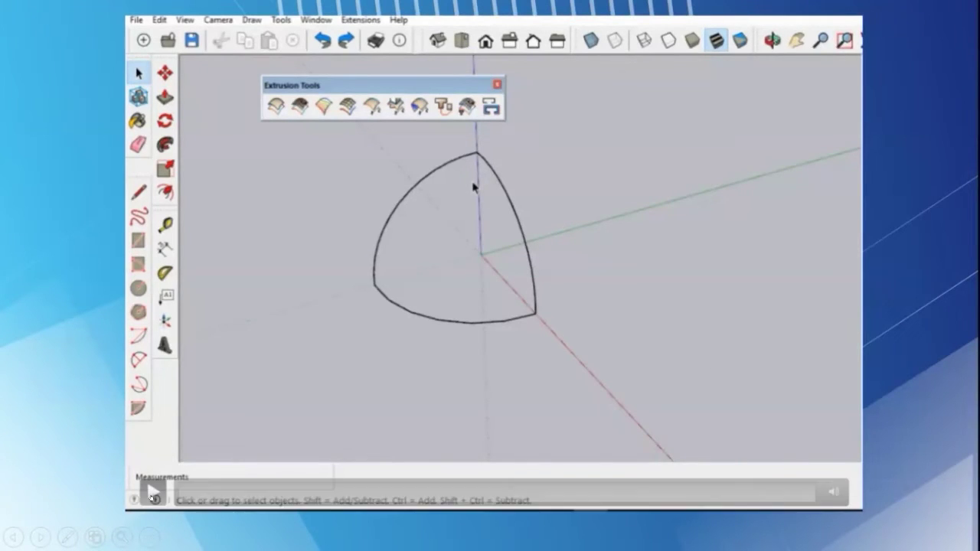
- Build the lattice with Gray members and Glass panes, erasing the original curves
{"action": "key", "text": "space"}
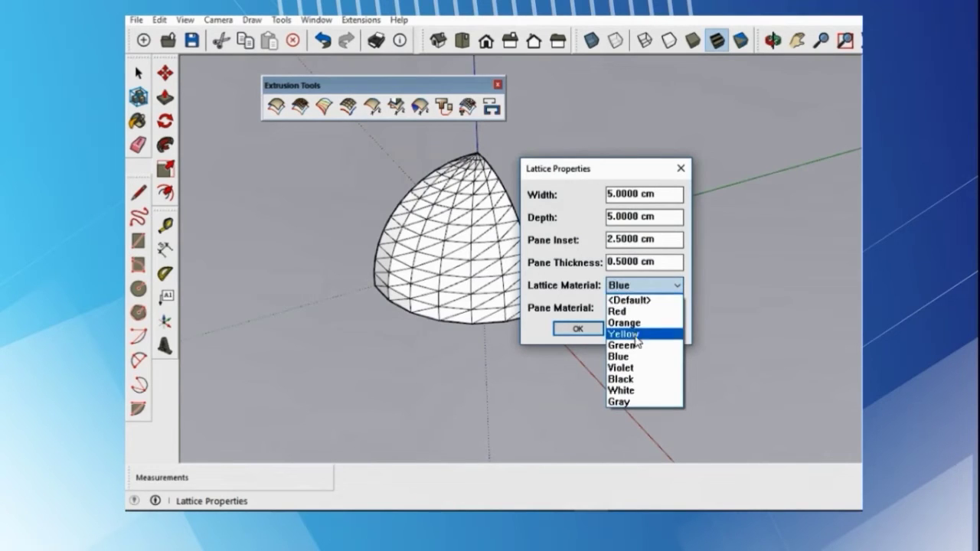
{"action": "left_click", "coordinate": [648, 402]}
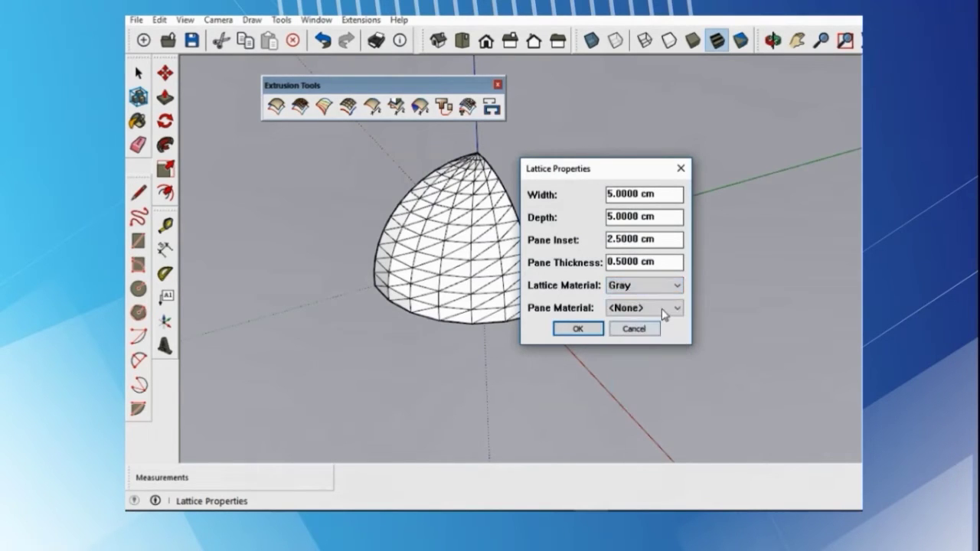
{"action": "left_click", "coordinate": [661, 308]}
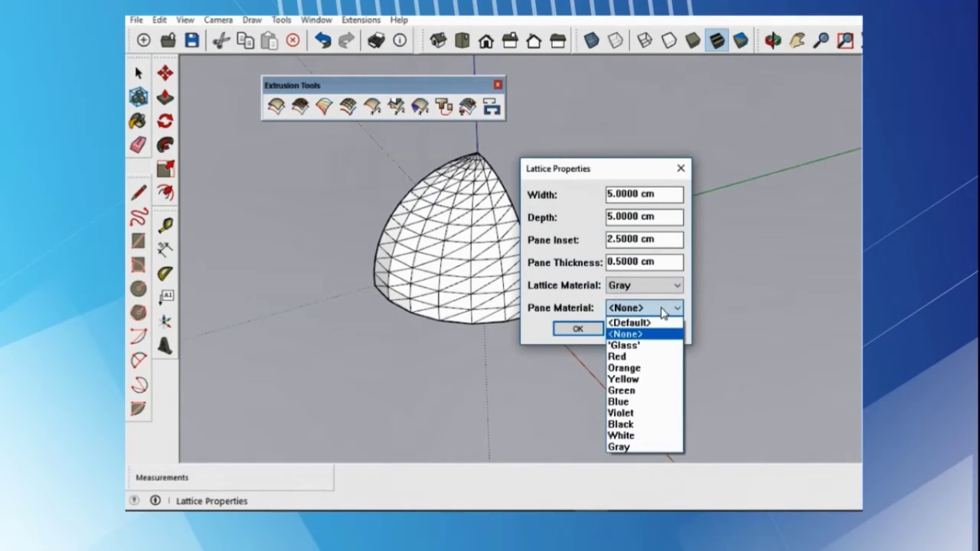
{"action": "left_click", "coordinate": [650, 346]}
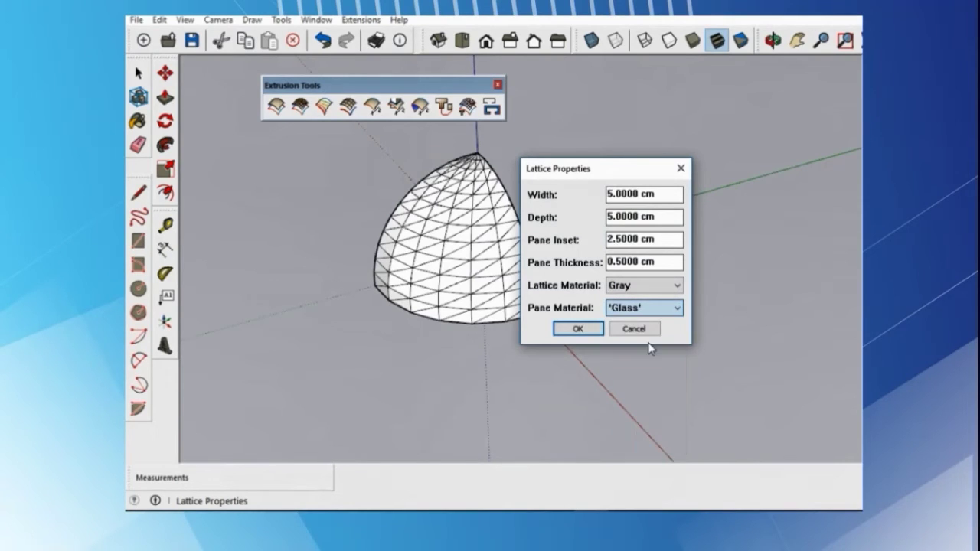
{"action": "left_click", "coordinate": [579, 329]}
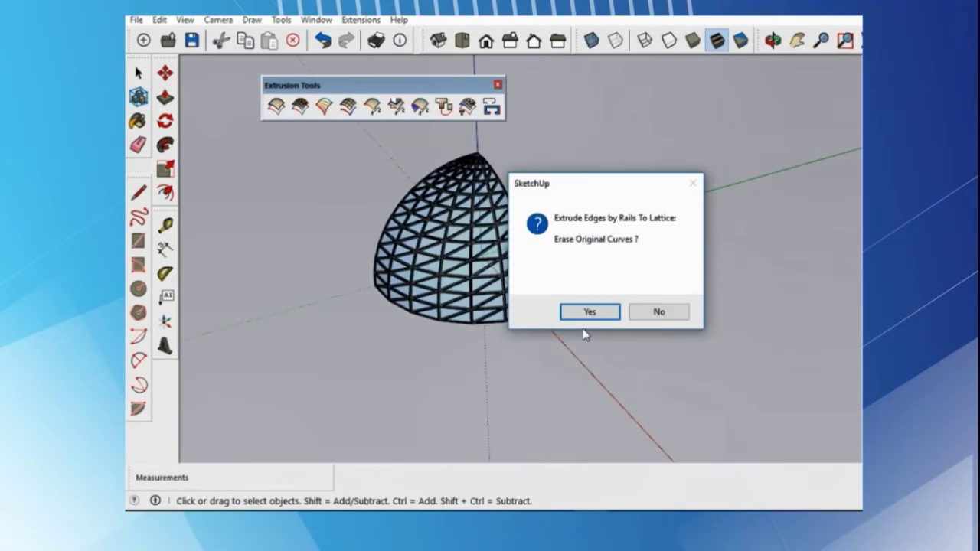
{"action": "left_click", "coordinate": [612, 313]}
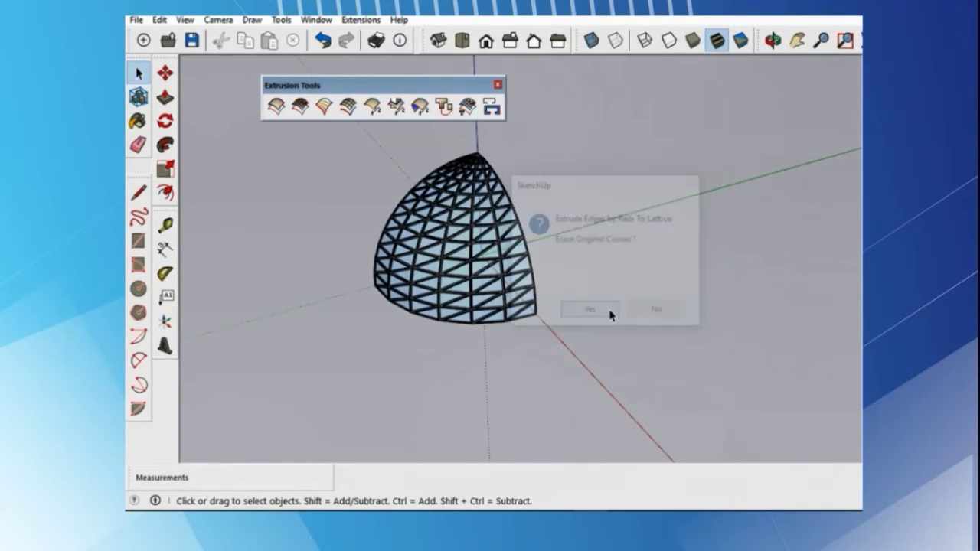
{"action": "left_click", "coordinate": [429, 229]}
- Rotate-copy the glass lattice a quarter turn around its apex to form the dome
{"action": "left_click", "coordinate": [165, 121]}
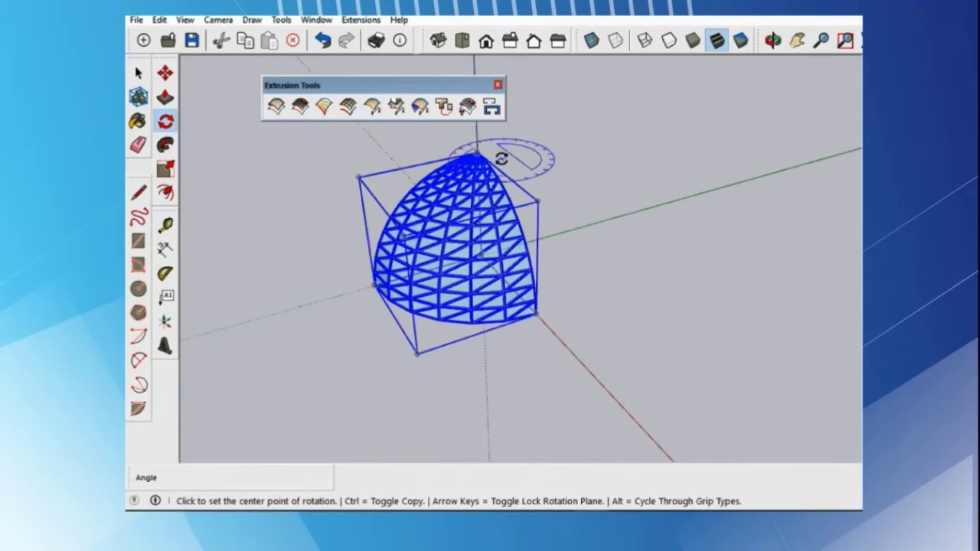
{"action": "left_click", "coordinate": [476, 145]}
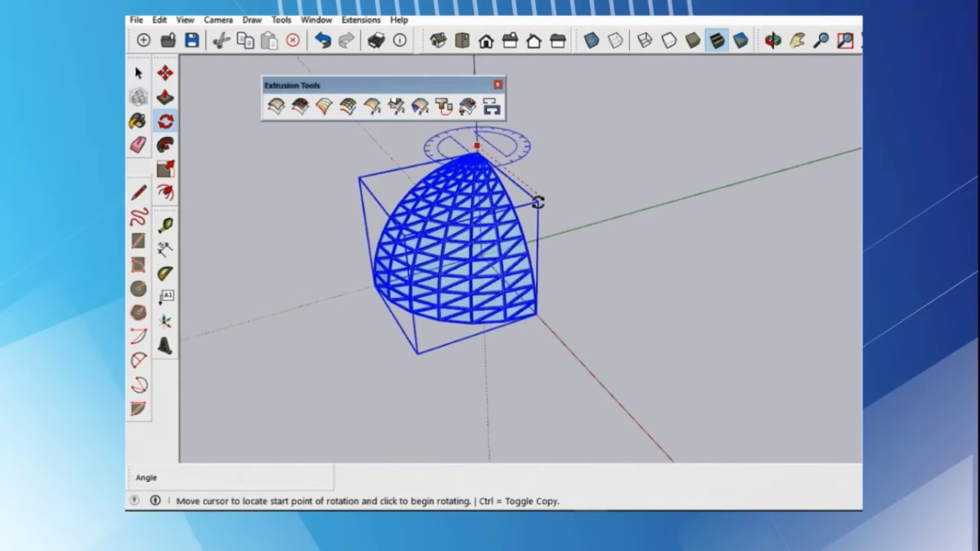
{"action": "left_click", "coordinate": [537, 202]}
{"action": "key", "text": "ctrl"}
{"action": "left_click", "coordinate": [637, 115]}
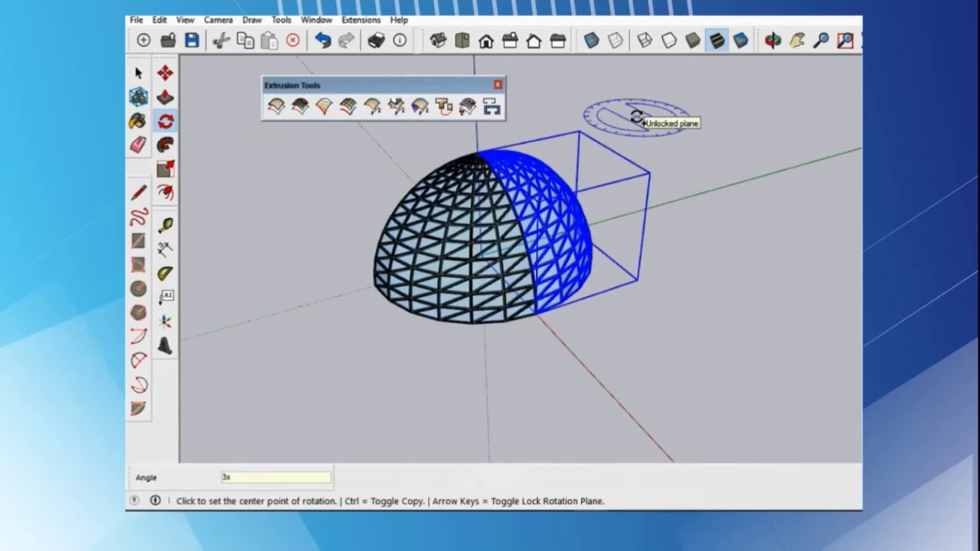
{"action": "key", "text": "space"}
{"action": "left_click", "coordinate": [296, 160]}
{"action": "middle_click_drag", "start_coordinate": [582, 199], "coordinate": [563, 238]}
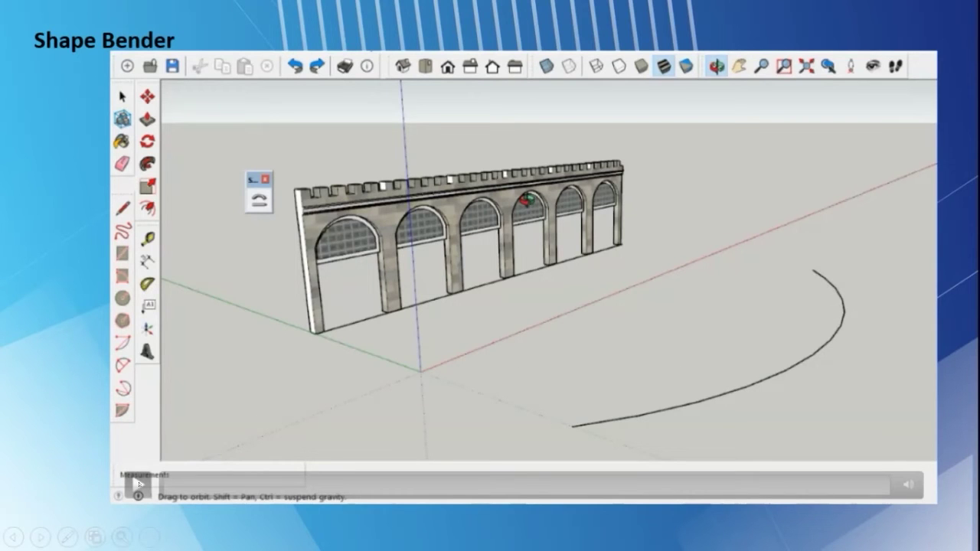
- Watch the Shape Bender demo bend the arcade wall, orbiting around it, then select the road strip
{"action": "left_click", "coordinate": [36, 403]}
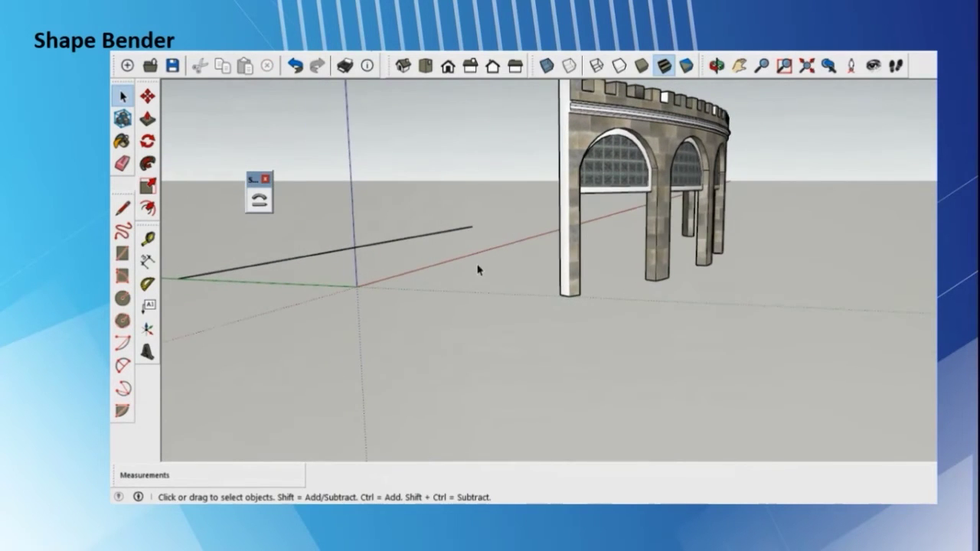
{"action": "middle_click_drag", "start_coordinate": [472, 221], "coordinate": [528, 284]}
{"action": "left_click_drag", "start_coordinate": [731, 267], "coordinate": [324, 287]}
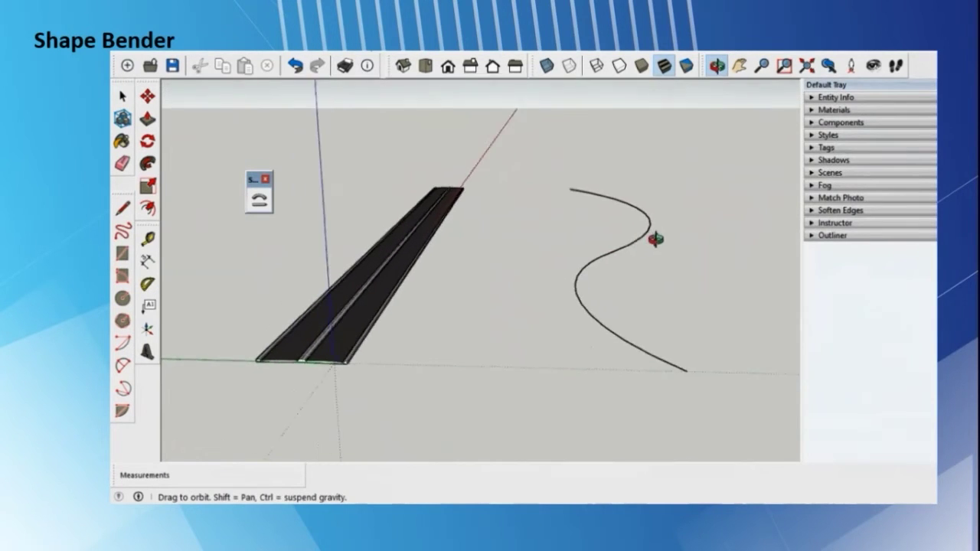
{"action": "left_click_drag", "start_coordinate": [657, 236], "coordinate": [575, 278]}
{"action": "key", "text": "space"}
{"action": "left_click", "coordinate": [398, 258]}
- Bend the road strip along the S-curve using its red-axis edge as the base line
{"action": "left_click", "coordinate": [261, 202]}
{"action": "left_click", "coordinate": [260, 203]}
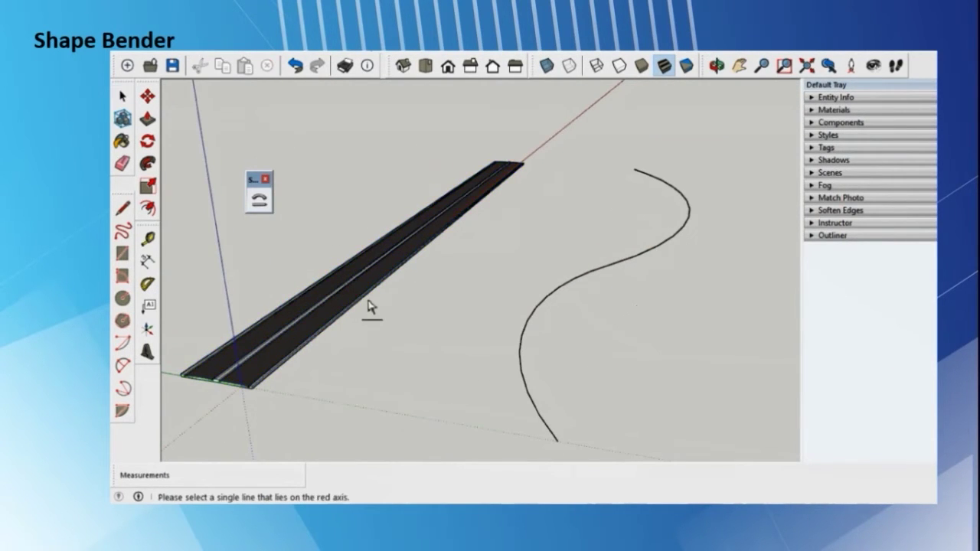
{"action": "scroll", "coordinate": [375, 301], "scroll_direction": "up", "scroll_amount": 2}
{"action": "left_click", "coordinate": [376, 300]}
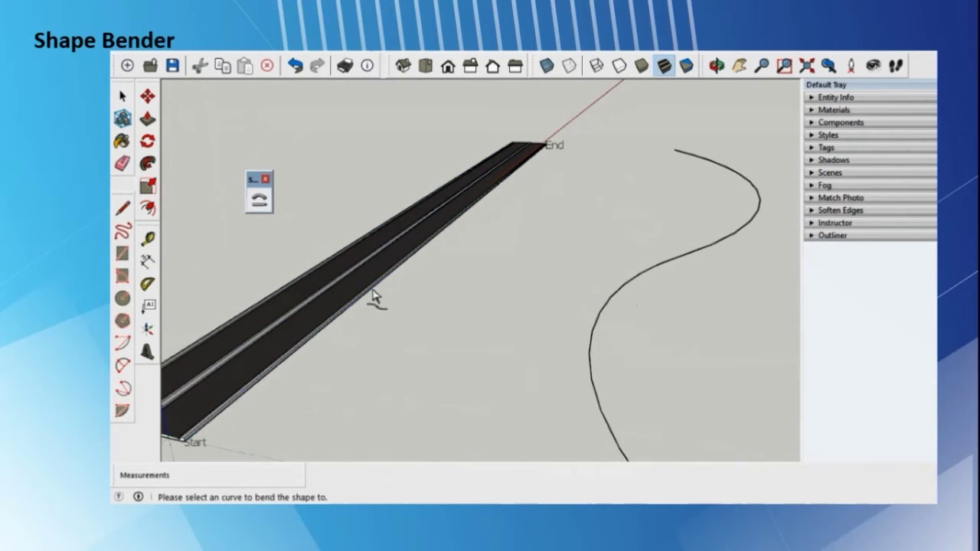
{"action": "scroll", "coordinate": [594, 334], "scroll_direction": "down", "scroll_amount": 2}
{"action": "left_click", "coordinate": [597, 327]}
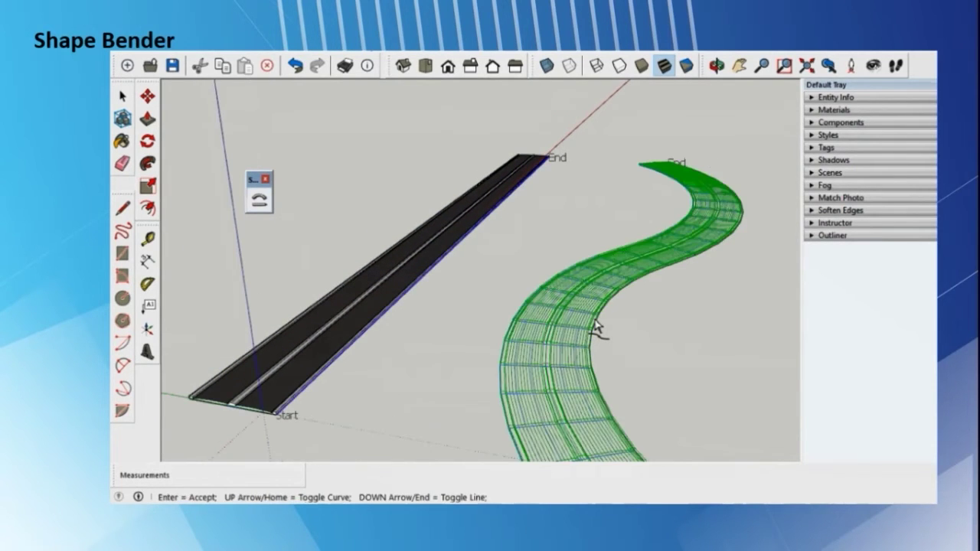
{"action": "scroll", "coordinate": [527, 304], "scroll_direction": "up", "scroll_amount": 2}
{"action": "key", "text": "Return"}
{"action": "middle_click_drag", "start_coordinate": [544, 302], "coordinate": [638, 319]}
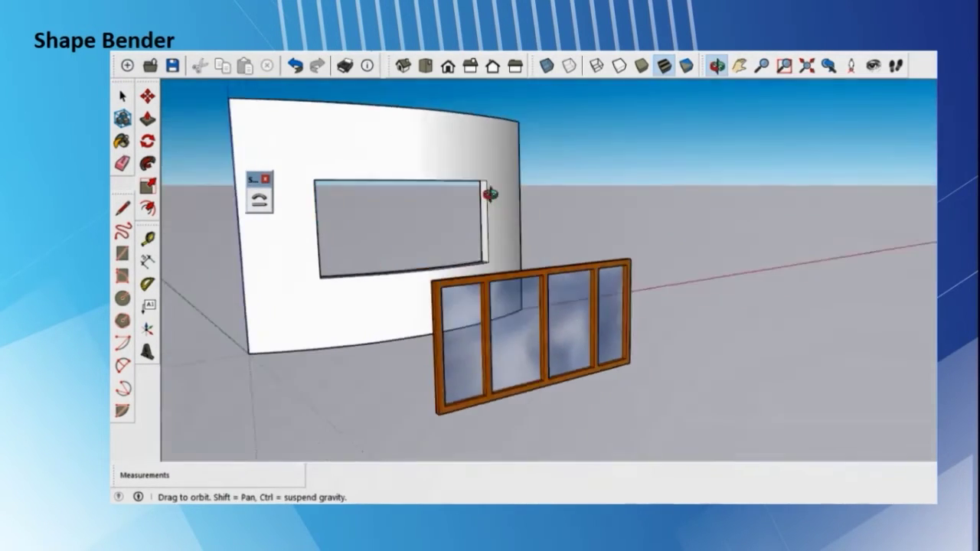
{"action": "middle_click_drag", "start_coordinate": [489, 194], "coordinate": [503, 214]}
- Bend the window along the opening's curved bottom edge and delete the leftover flat window
{"action": "left_click", "coordinate": [530, 303]}
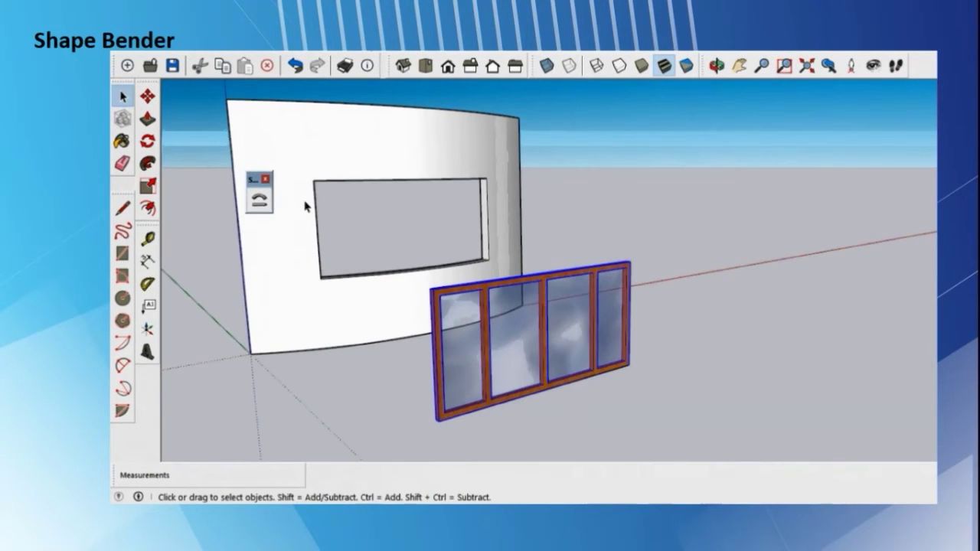
{"action": "left_click", "coordinate": [259, 200]}
{"action": "left_click", "coordinate": [521, 406]}
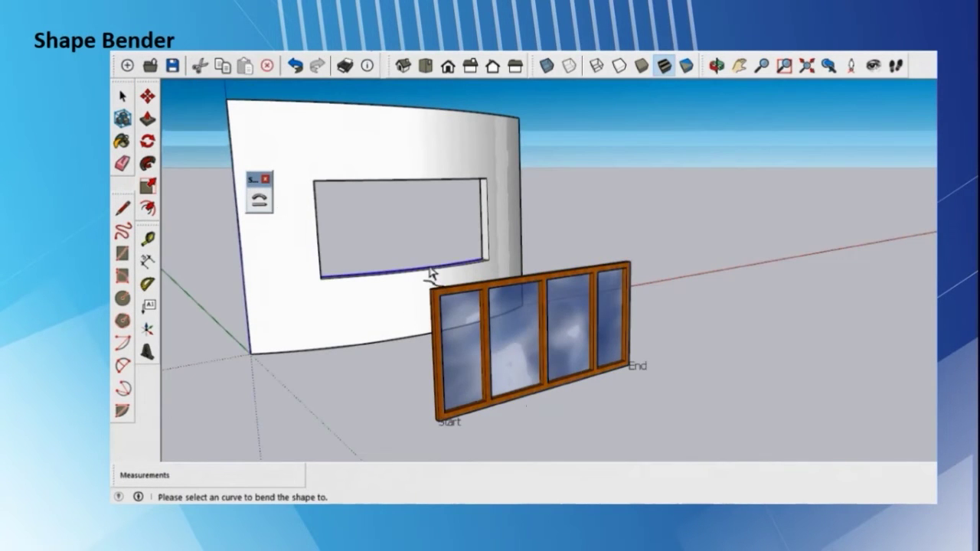
{"action": "left_click", "coordinate": [428, 265]}
{"action": "middle_click_drag", "start_coordinate": [428, 265], "coordinate": [409, 280]}
{"action": "key", "text": "Return"}
{"action": "left_click", "coordinate": [417, 302]}
{"action": "key", "text": "Delete"}
{"action": "scroll", "coordinate": [339, 230], "scroll_direction": "up", "scroll_amount": 3}
{"action": "middle_click_drag", "start_coordinate": [339, 230], "coordinate": [460, 156]}
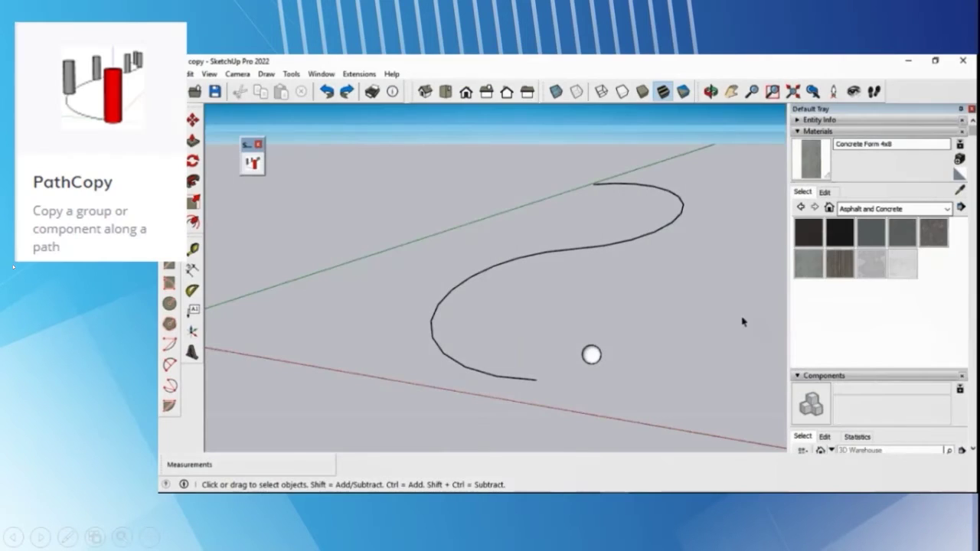
- Copy the sphere along the S-shaped curve with PathCopy
{"action": "left_click", "coordinate": [252, 163]}
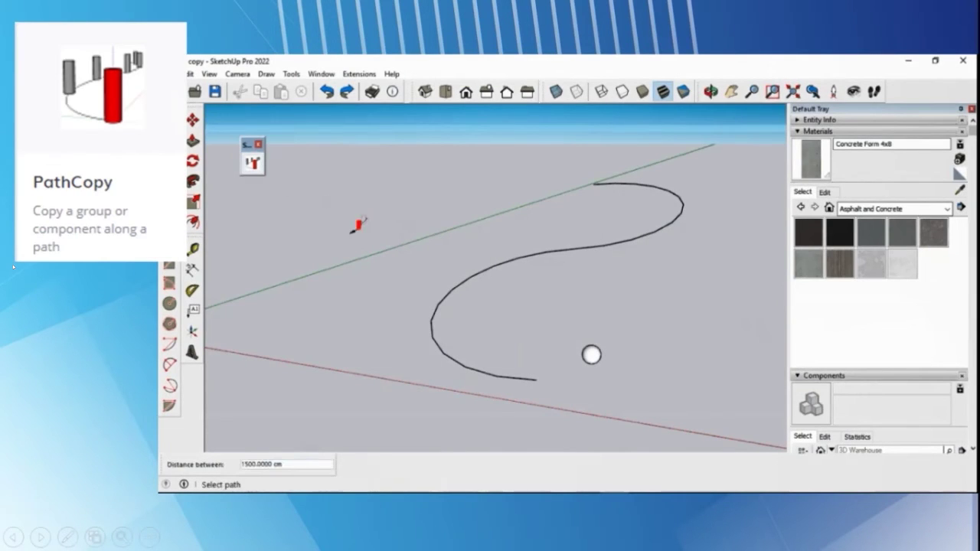
{"action": "left_click", "coordinate": [451, 293]}
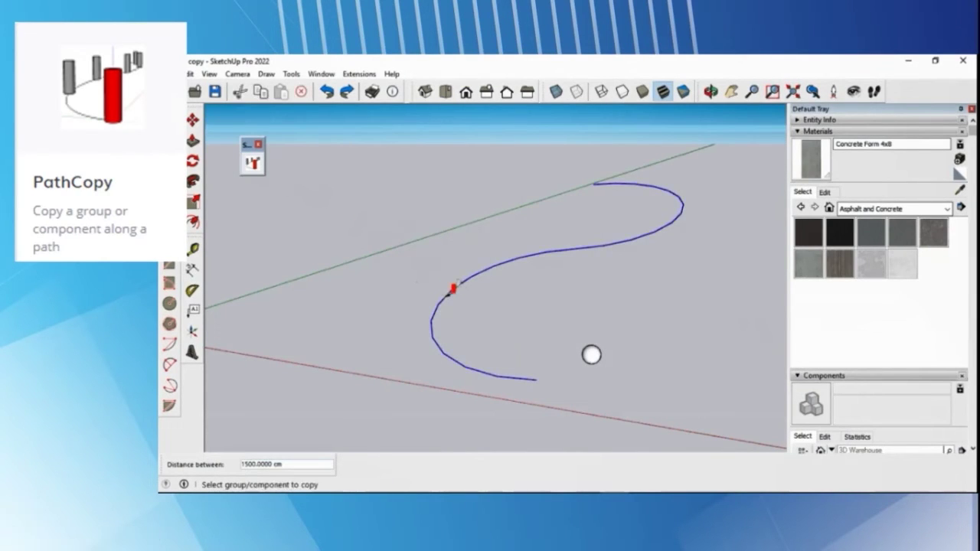
{"action": "left_click", "coordinate": [591, 353]}
{"action": "middle_click_drag", "start_coordinate": [592, 354], "coordinate": [559, 318]}
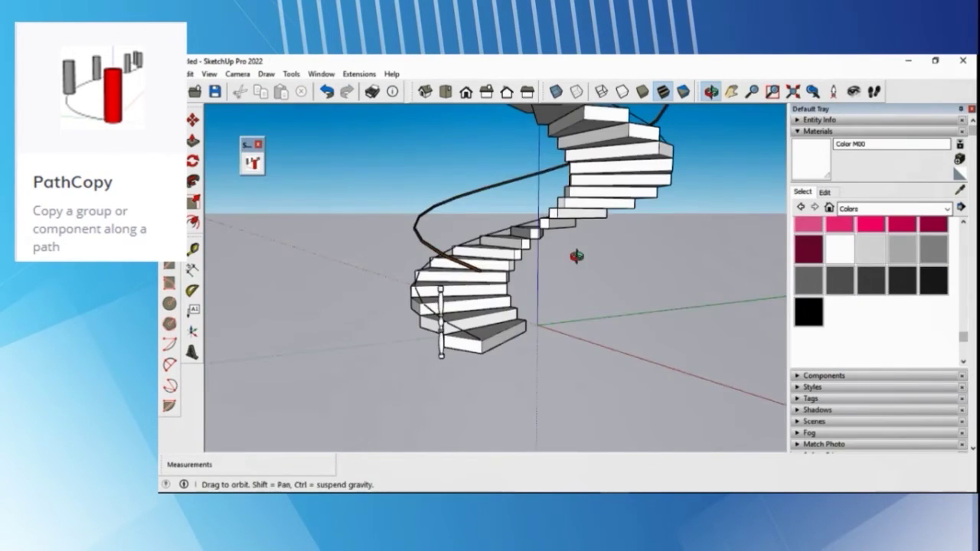
- Copy the baluster along the spiral line under the staircase handrail
{"action": "middle_click_drag", "start_coordinate": [577, 256], "coordinate": [389, 324]}
{"action": "scroll", "coordinate": [391, 326], "scroll_direction": "up", "scroll_amount": 5}
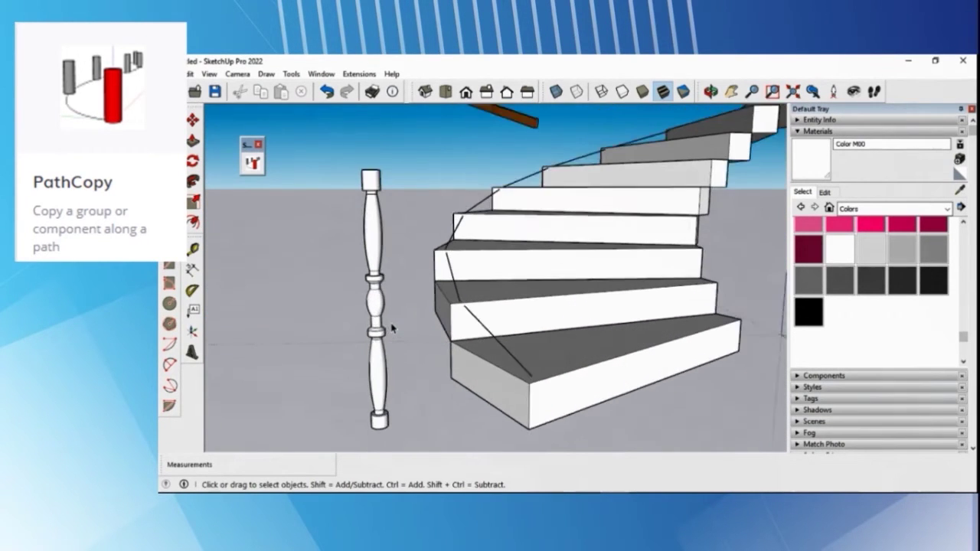
{"action": "scroll", "coordinate": [392, 327], "scroll_direction": "down", "scroll_amount": 3}
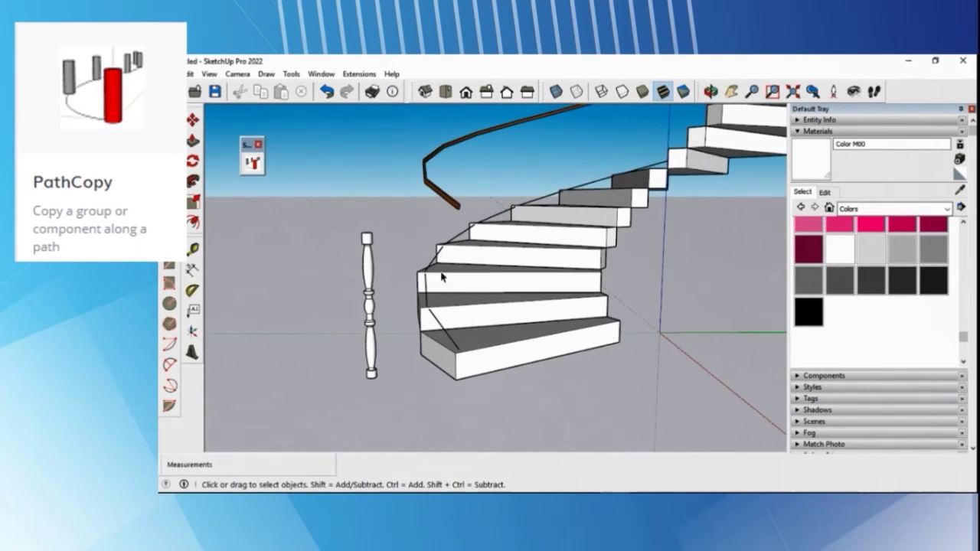
{"action": "left_click", "coordinate": [253, 163]}
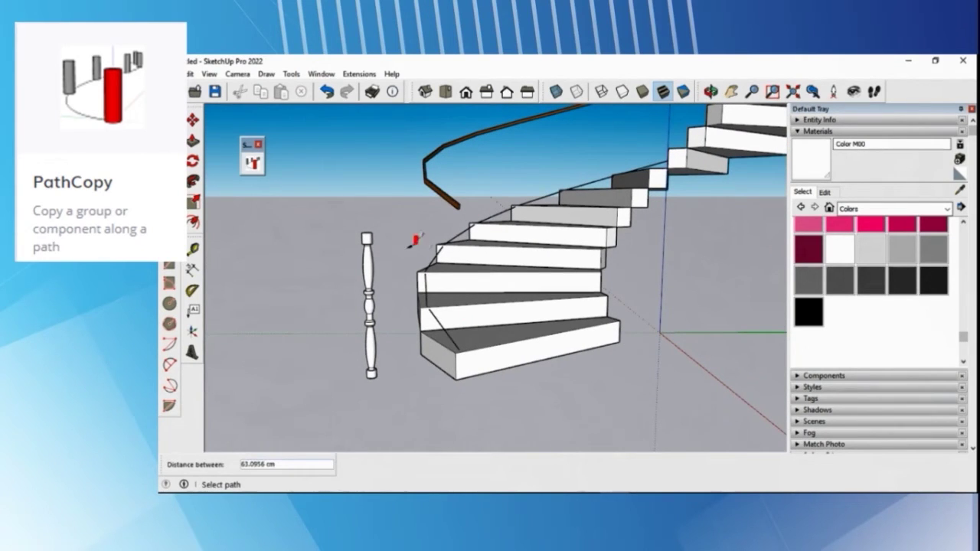
{"action": "left_click", "coordinate": [434, 277]}
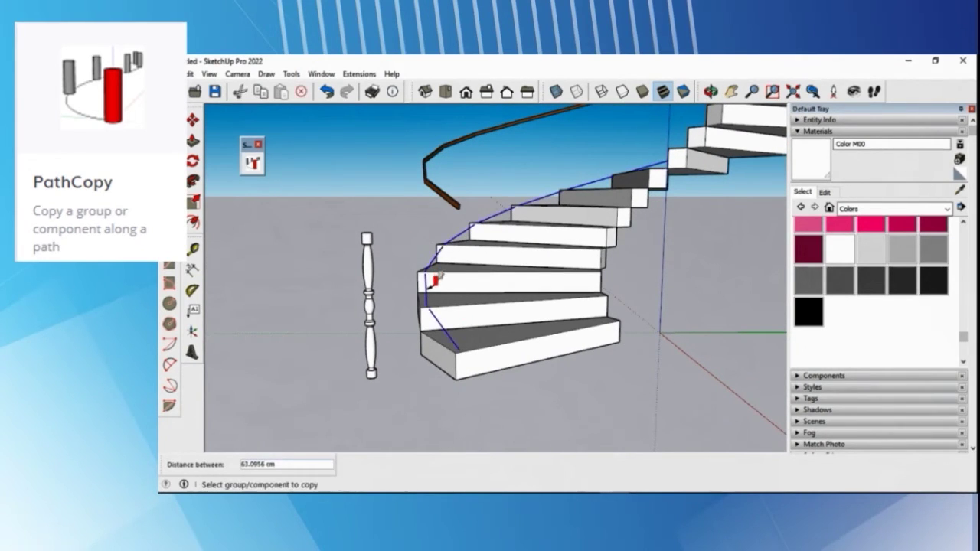
{"action": "left_click", "coordinate": [379, 280]}
{"action": "key", "text": "space"}
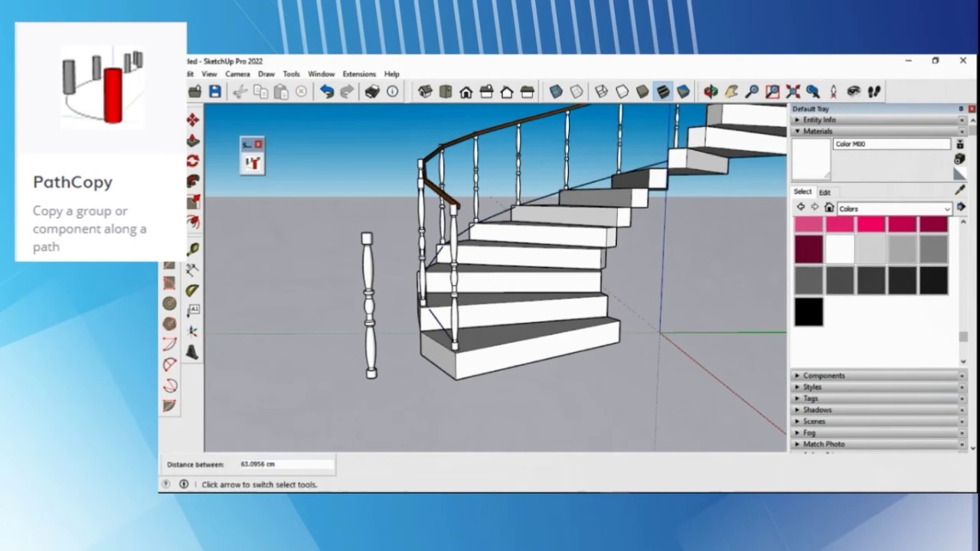
- Delete the leftover standalone baluster and orbit around the staircase and road model
{"action": "middle_click_drag", "start_coordinate": [462, 314], "coordinate": [505, 269]}
{"action": "left_click", "coordinate": [425, 263]}
{"action": "key", "text": "Delete"}
{"action": "middle_click_drag", "start_coordinate": [425, 263], "coordinate": [263, 324]}
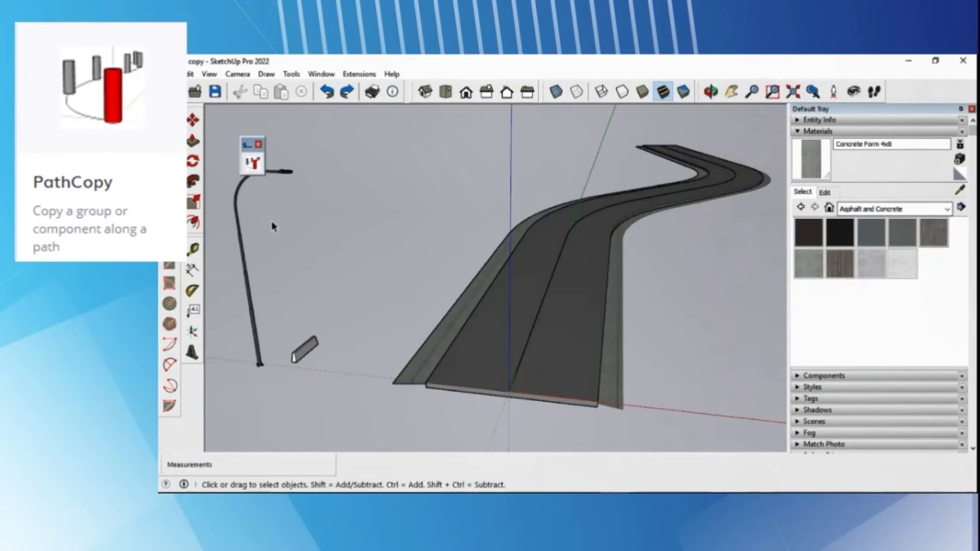
{"action": "middle_click_drag", "start_coordinate": [273, 222], "coordinate": [300, 324]}
- Copy the barrier along the road's centre line with PathCopy
{"action": "scroll", "coordinate": [299, 324], "scroll_direction": "up", "scroll_amount": 3}
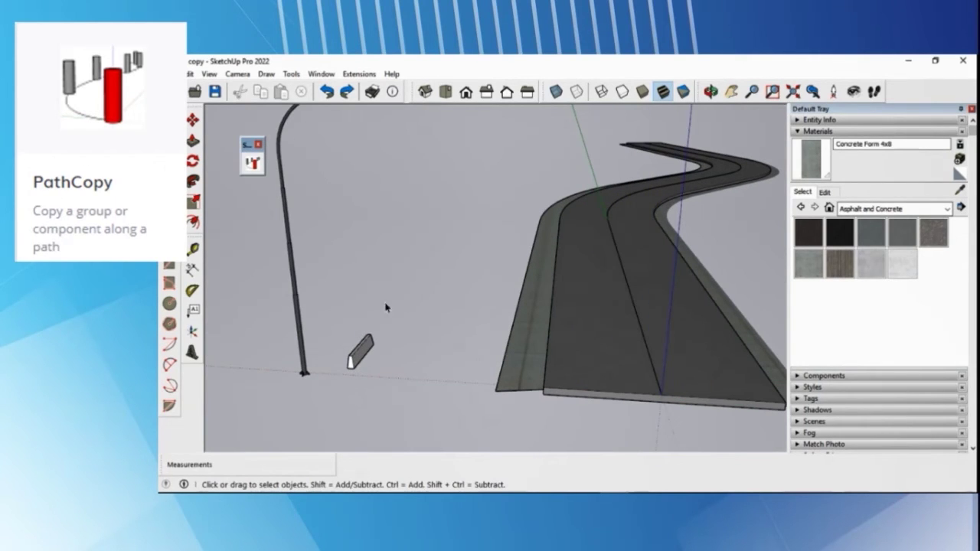
{"action": "left_click", "coordinate": [252, 163]}
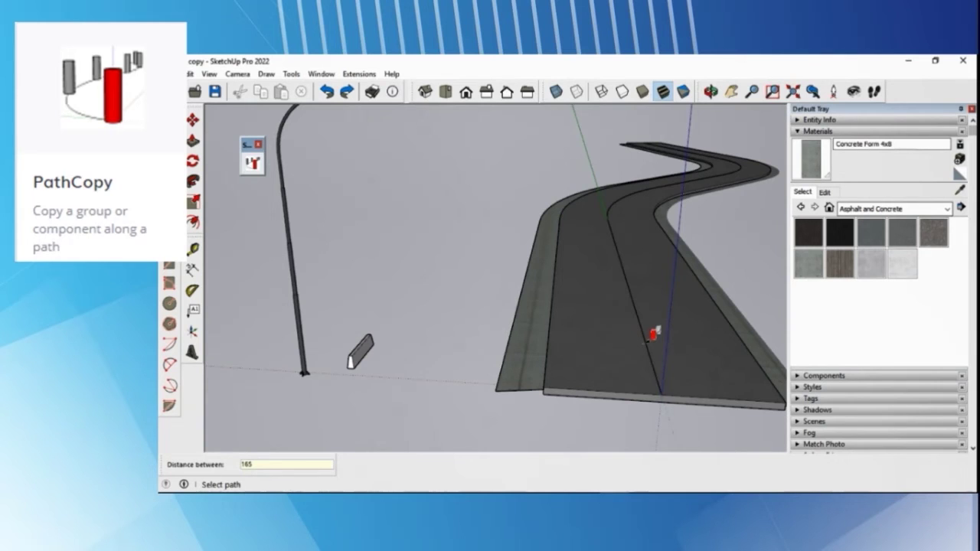
{"action": "left_click", "coordinate": [651, 337]}
{"action": "left_click", "coordinate": [368, 349]}
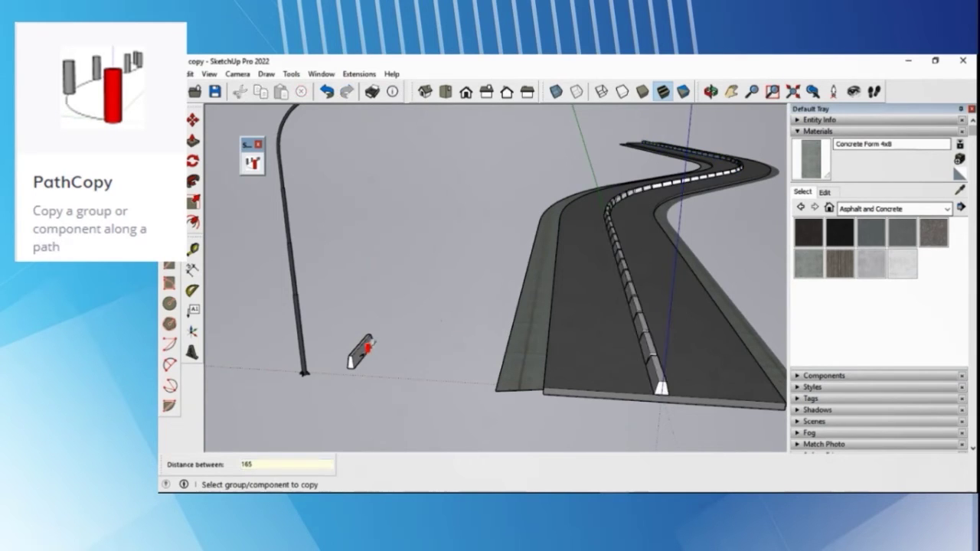
{"action": "mouse_move", "coordinate": [462, 347]}
{"action": "middle_mouse_down"}
{"action": "mouse_move", "coordinate": [398, 342]}
{"action": "mouse_move", "coordinate": [385, 330]}
{"action": "mouse_move", "coordinate": [425, 360]}
{"action": "mouse_move", "coordinate": [447, 363]}
{"action": "mouse_move", "coordinate": [447, 350]}
{"action": "middle_mouse_up"}
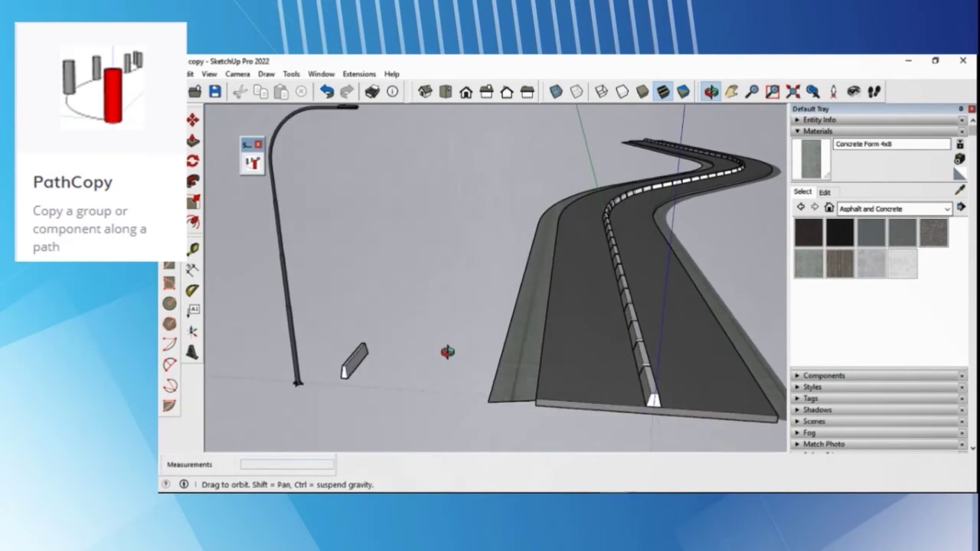
{"action": "scroll", "coordinate": [340, 243], "scroll_direction": "down", "scroll_amount": 2}
{"action": "scroll", "coordinate": [341, 243], "scroll_direction": "up", "scroll_amount": 2}
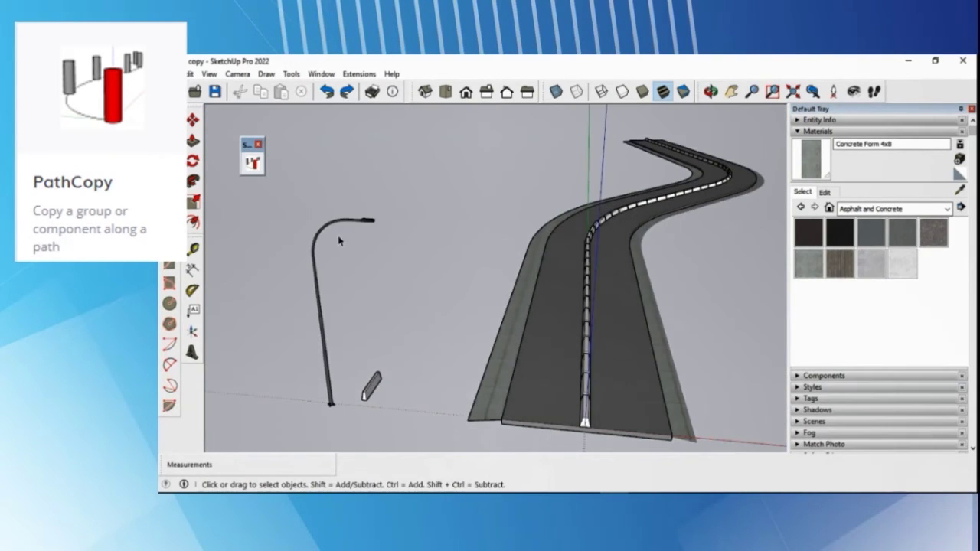
- Copy the lamp post along the road's left edge with PathCopy
{"action": "left_click", "coordinate": [252, 163]}
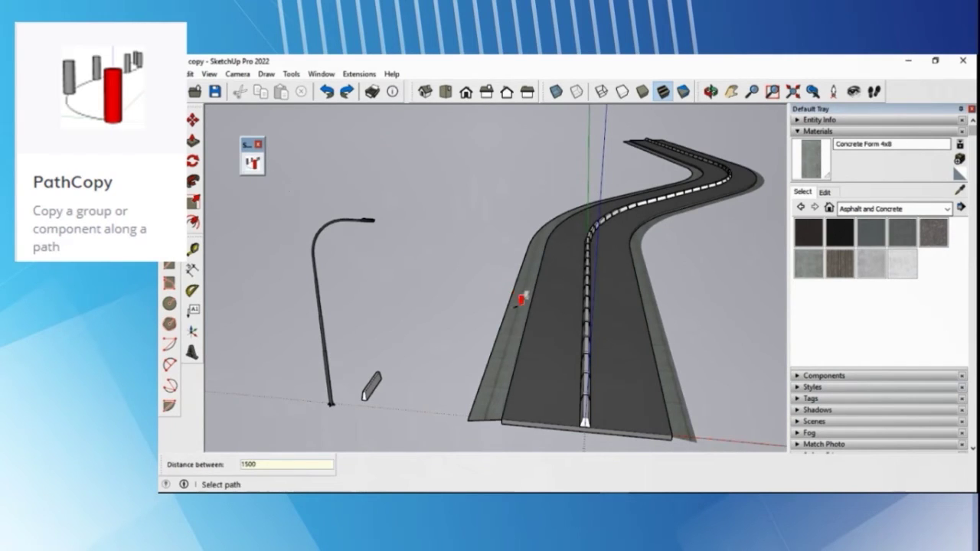
{"action": "left_click", "coordinate": [514, 303]}
{"action": "left_click", "coordinate": [330, 292]}
{"action": "middle_click_drag", "start_coordinate": [481, 300], "coordinate": [352, 258]}
{"action": "middle_click_drag", "start_coordinate": [474, 243], "coordinate": [466, 277]}
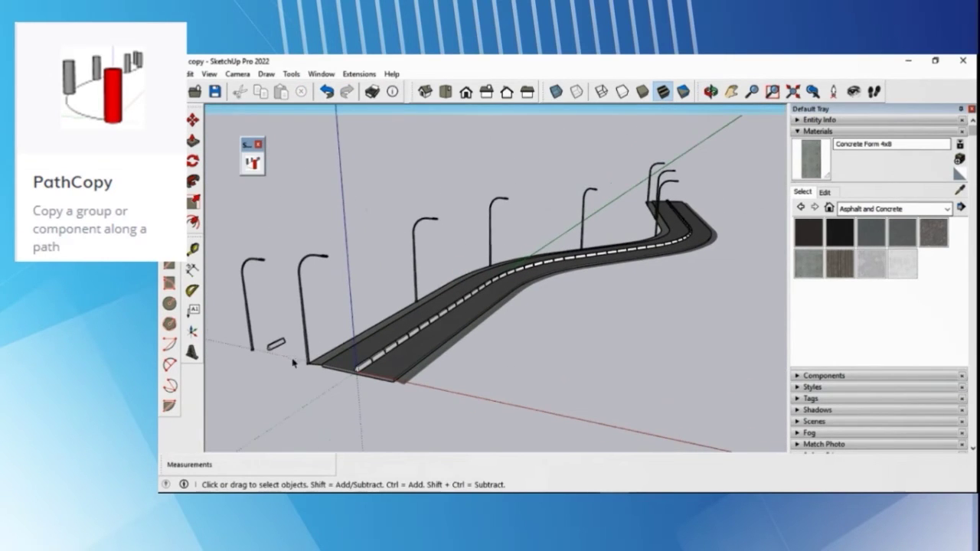
- Delete the original standalone lamp post and view down the road
{"action": "left_click", "coordinate": [245, 314]}
{"action": "key", "text": "Delete"}
{"action": "mouse_move", "coordinate": [529, 322]}
{"action": "middle_mouse_down"}
{"action": "mouse_move", "coordinate": [534, 309]}
{"action": "mouse_move", "coordinate": [580, 306]}
{"action": "mouse_move", "coordinate": [635, 284]}
{"action": "mouse_move", "coordinate": [595, 284]}
{"action": "mouse_move", "coordinate": [574, 304]}
{"action": "middle_mouse_up"}
{"action": "scroll", "coordinate": [575, 304], "scroll_direction": "up", "scroll_amount": 3}
{"action": "middle_click_drag", "start_coordinate": [575, 240], "coordinate": [615, 338]}
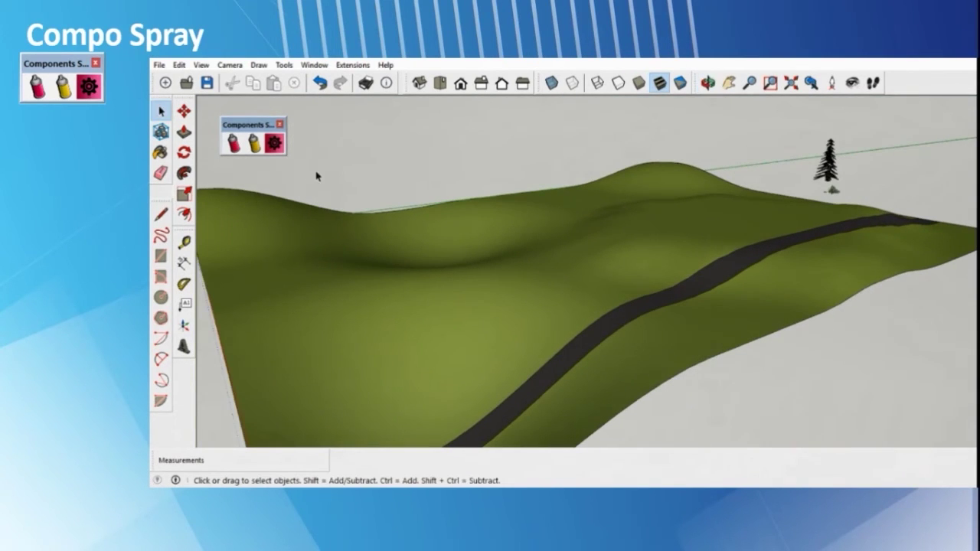
- Set spray components 1–3 to Tree 3D Evergreen, stones and 3D Bush
{"action": "left_click", "coordinate": [234, 144]}
{"action": "left_click_drag", "start_coordinate": [273, 122], "coordinate": [302, 110]}
{"action": "left_click", "coordinate": [376, 133]}
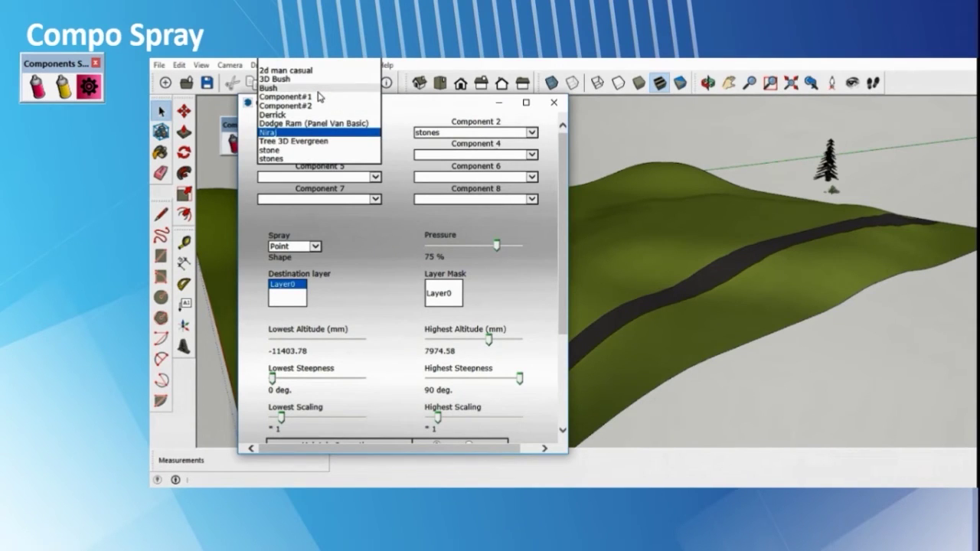
{"action": "left_click", "coordinate": [295, 142]}
{"action": "left_click", "coordinate": [530, 134]}
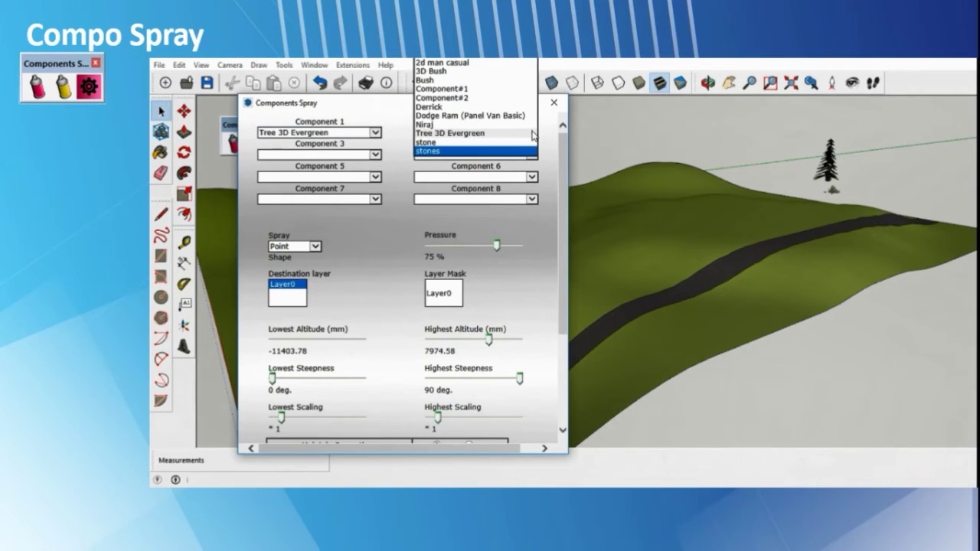
{"action": "left_click", "coordinate": [462, 152]}
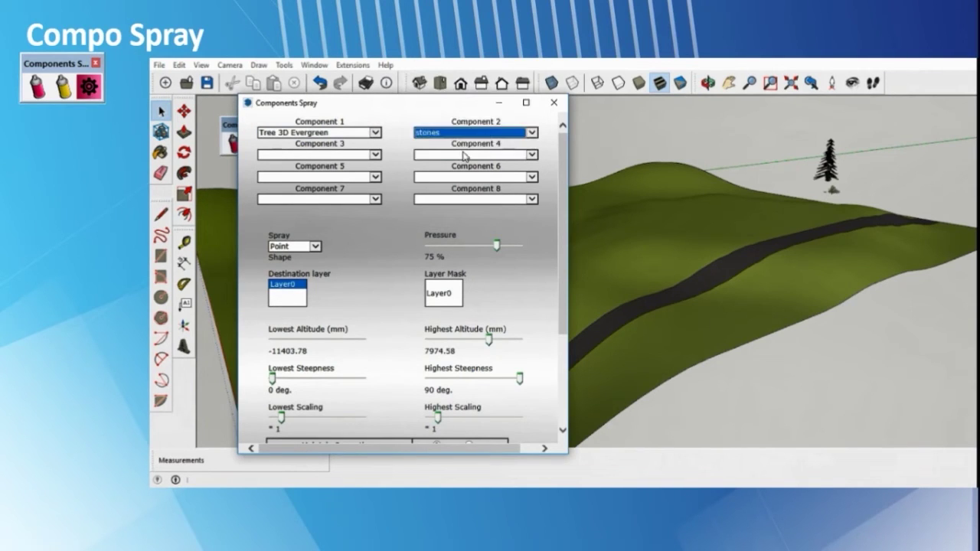
{"action": "left_click", "coordinate": [375, 154]}
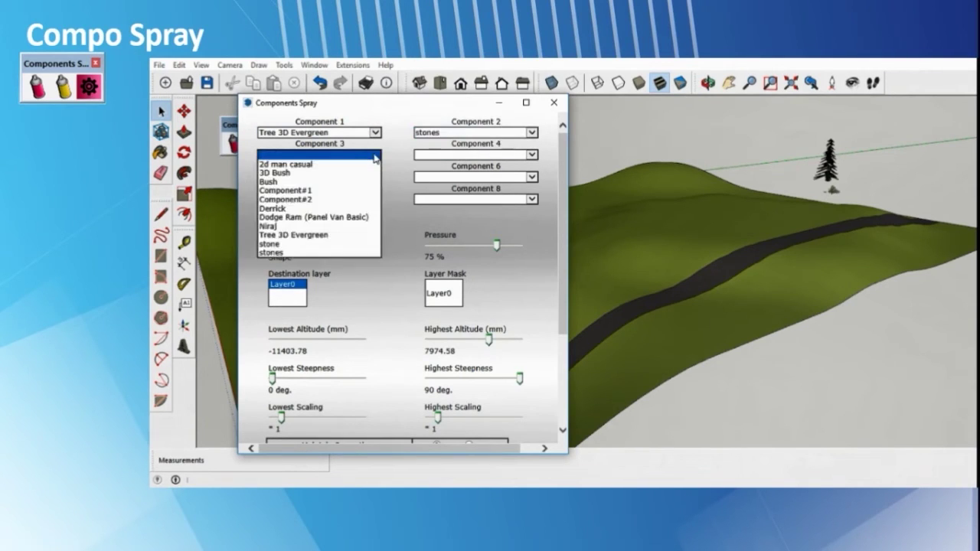
{"action": "left_click", "coordinate": [299, 173]}
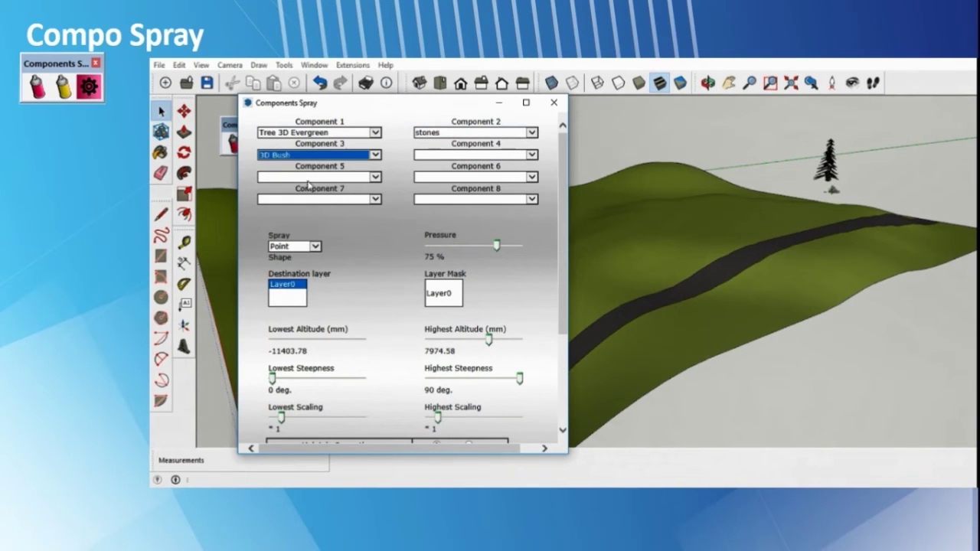
- Set the spray shape to Circle with 81% pressure and start spraying
{"action": "left_click", "coordinate": [316, 246]}
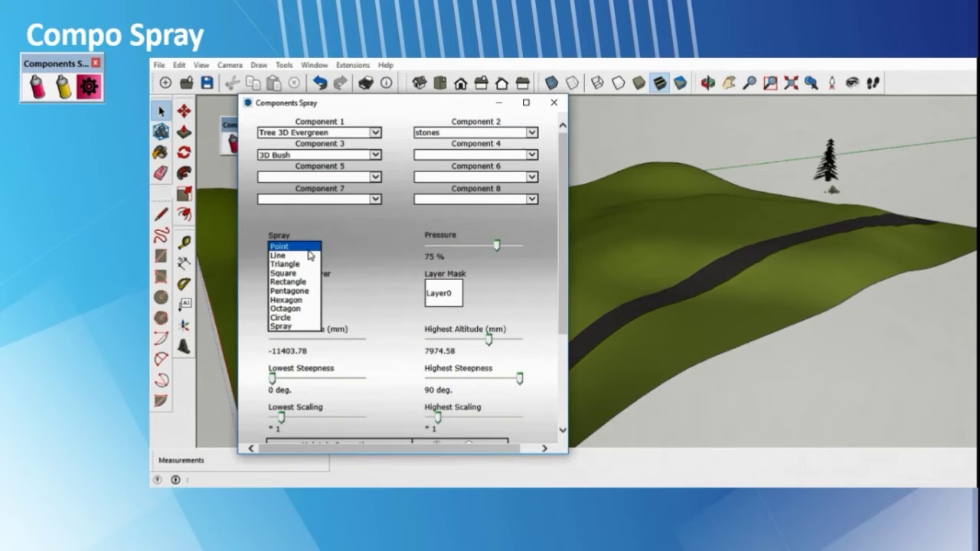
{"action": "left_click", "coordinate": [297, 317]}
{"action": "left_click_drag", "start_coordinate": [498, 245], "coordinate": [503, 243]}
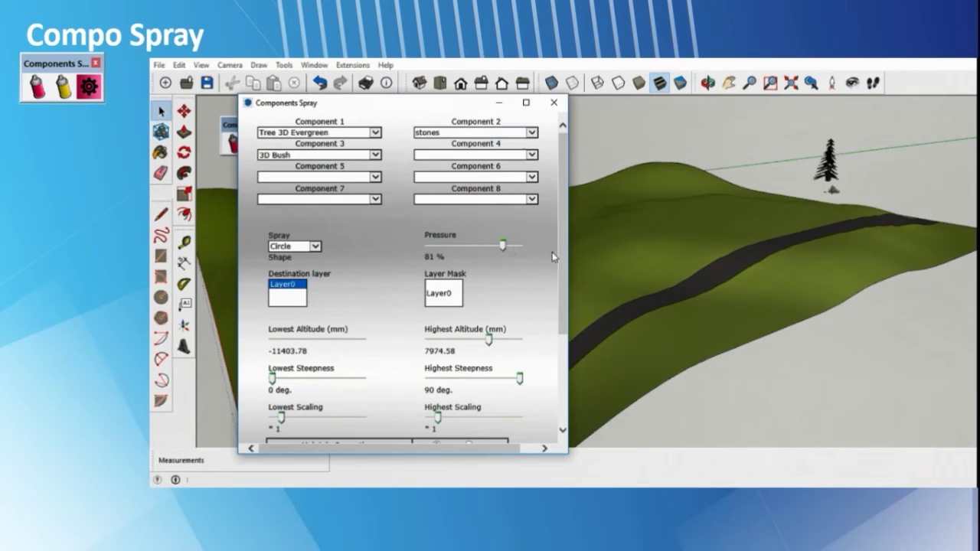
{"action": "left_click_drag", "start_coordinate": [565, 266], "coordinate": [565, 355]}
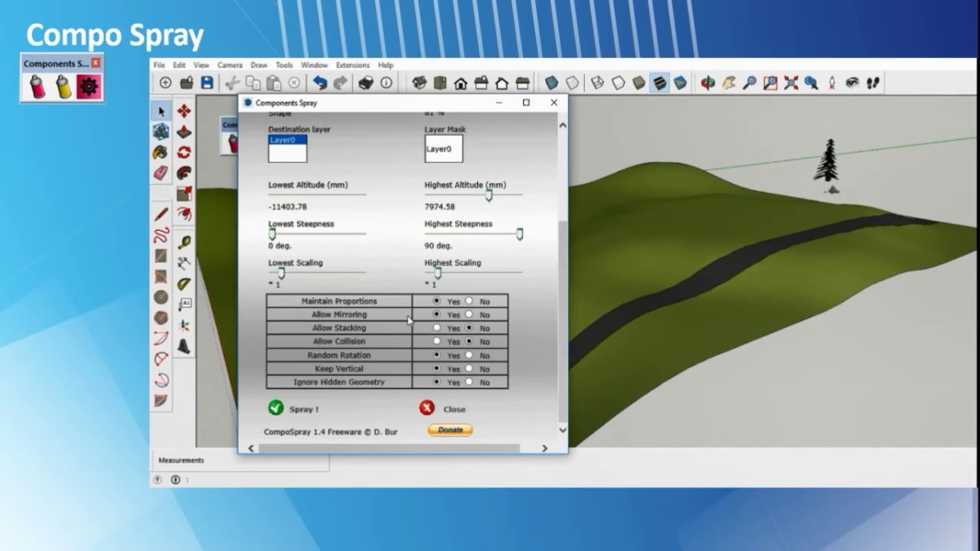
{"action": "left_click", "coordinate": [275, 410]}
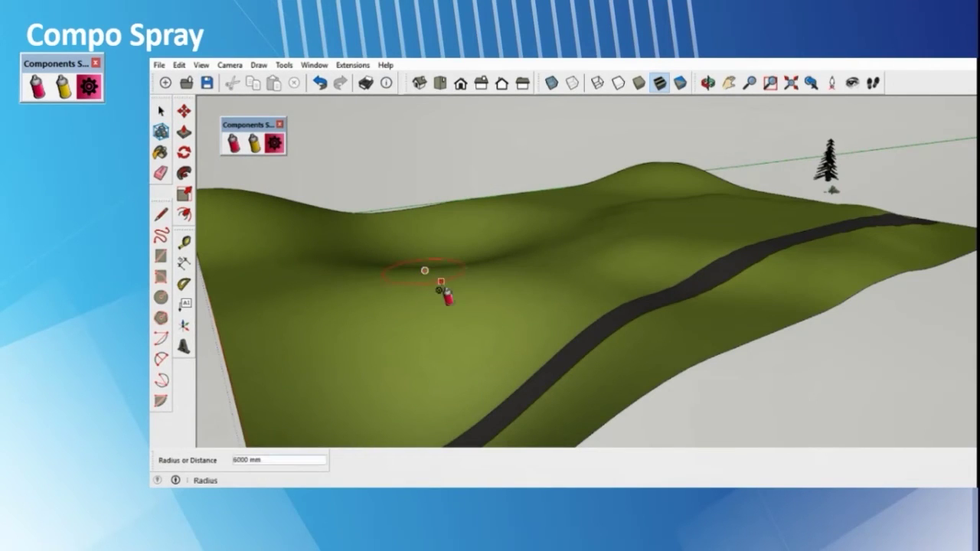
- Spray a circular patch of evergreens, bushes and stones onto the hillside beside the road
{"action": "left_click", "coordinate": [503, 330]}
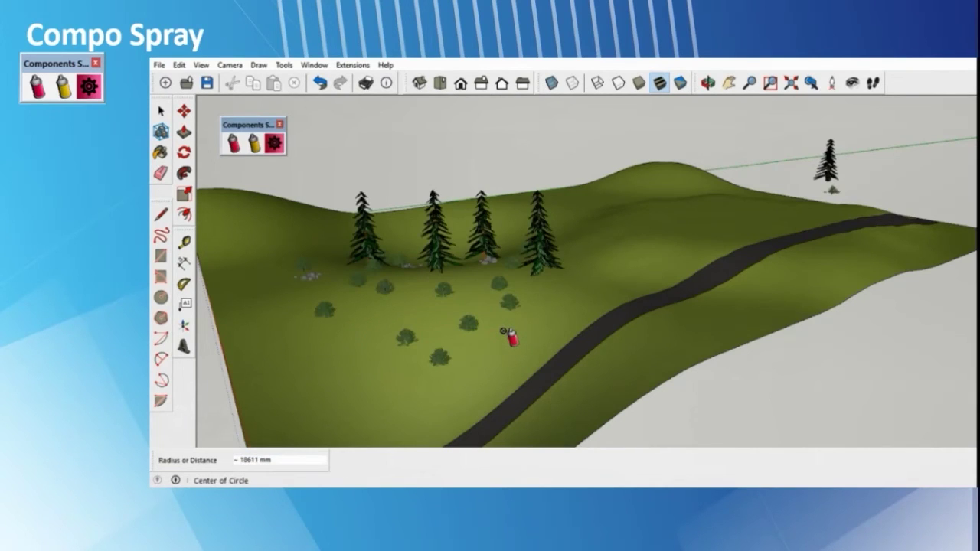
{"action": "middle_click_drag", "start_coordinate": [503, 323], "coordinate": [447, 396]}
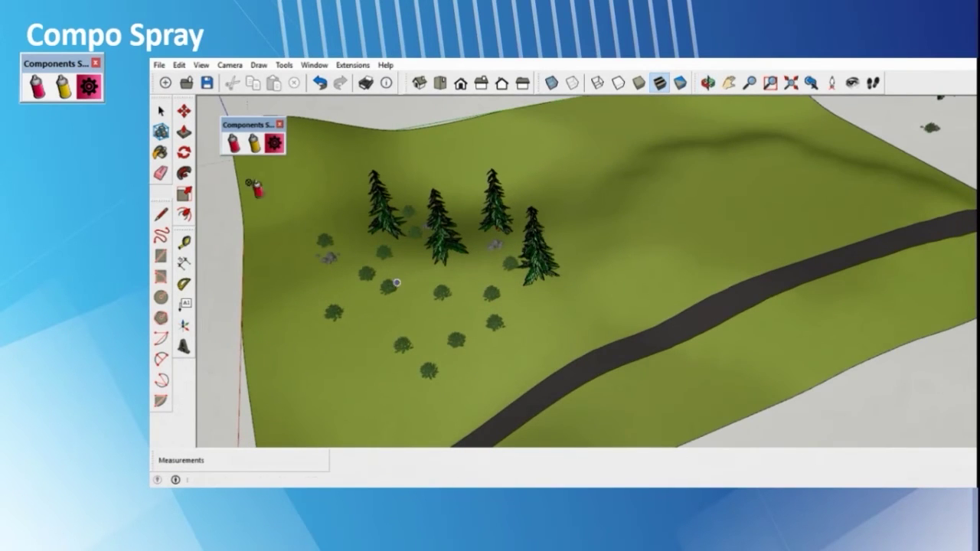
{"action": "middle_click_drag", "start_coordinate": [422, 282], "coordinate": [410, 339]}
{"action": "scroll", "coordinate": [452, 308], "scroll_direction": "down", "scroll_amount": 5}
{"action": "middle_click_drag", "start_coordinate": [452, 308], "coordinate": [442, 311]}
{"action": "scroll", "coordinate": [443, 310], "scroll_direction": "down", "scroll_amount": 1}
- Clear the second and third component slots and set the spray shape to Line
{"action": "left_click", "coordinate": [234, 146]}
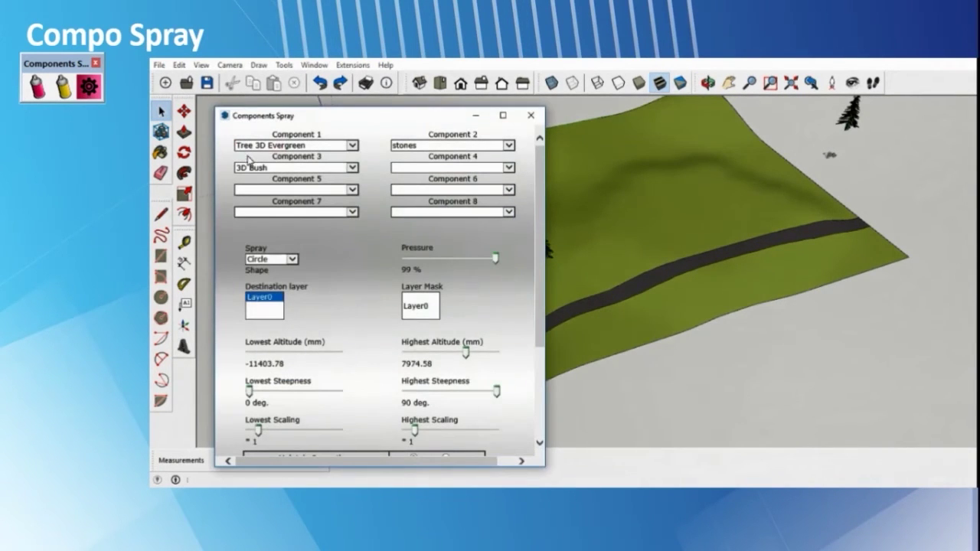
{"action": "left_click", "coordinate": [355, 172]}
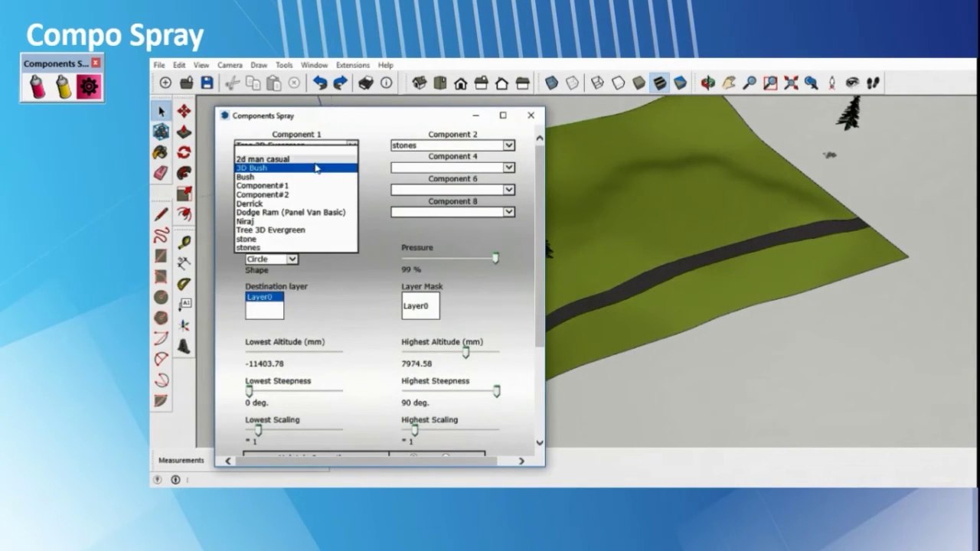
{"action": "left_click", "coordinate": [313, 151]}
{"action": "left_click", "coordinate": [510, 146]}
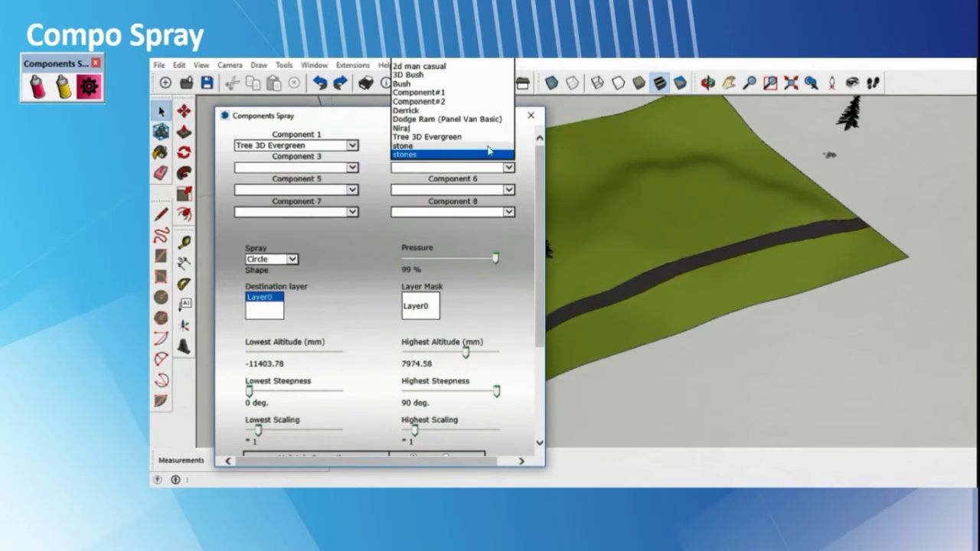
{"action": "left_click", "coordinate": [427, 66]}
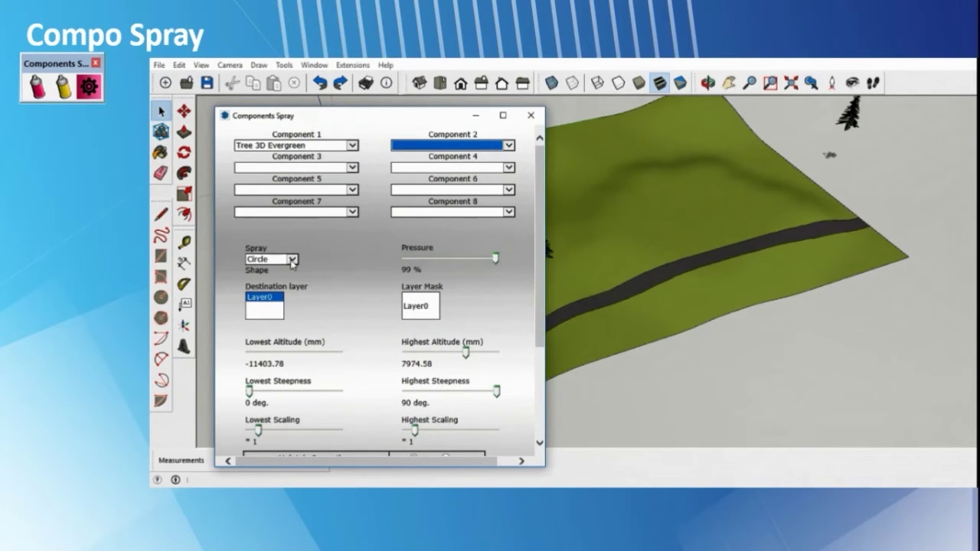
{"action": "left_click", "coordinate": [292, 260]}
{"action": "left_click", "coordinate": [272, 198]}
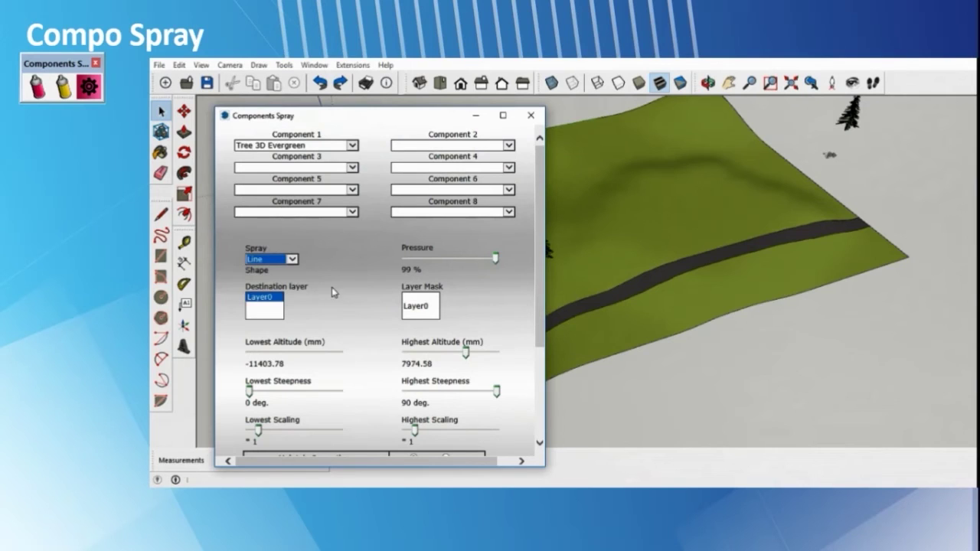
{"action": "scroll", "coordinate": [460, 306], "scroll_direction": "down", "scroll_amount": 4}
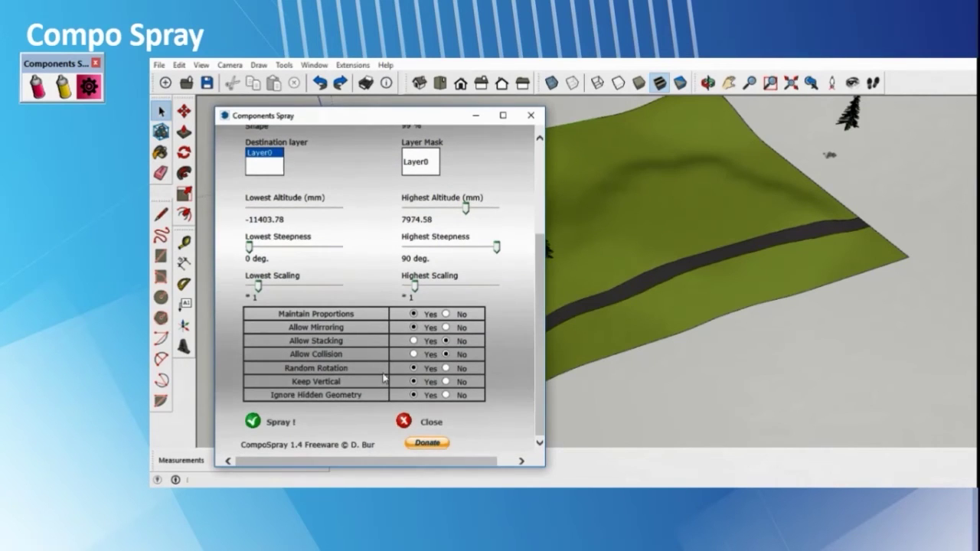
- Spray a line of Tree 3D Evergreen trees along the road's edge
{"action": "left_click", "coordinate": [272, 423]}
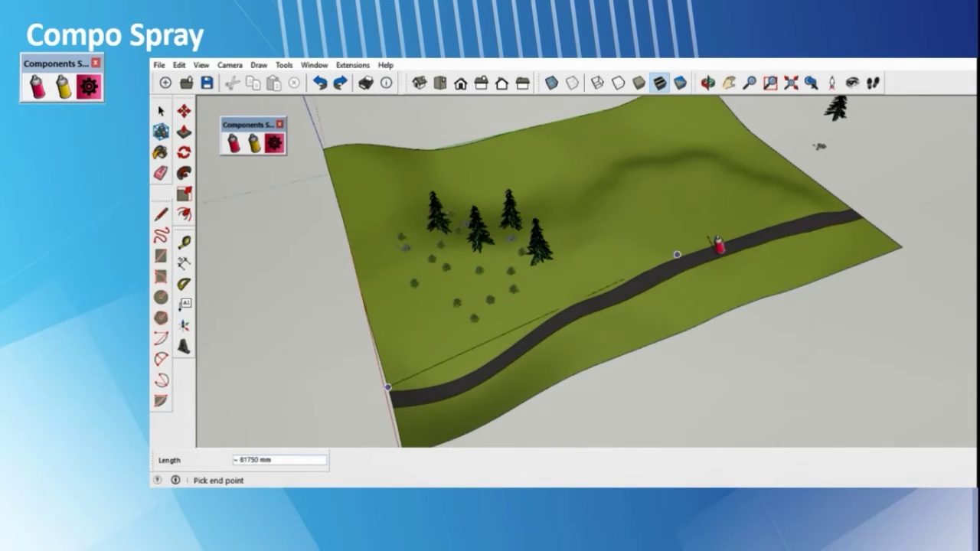
{"action": "left_click", "coordinate": [841, 201]}
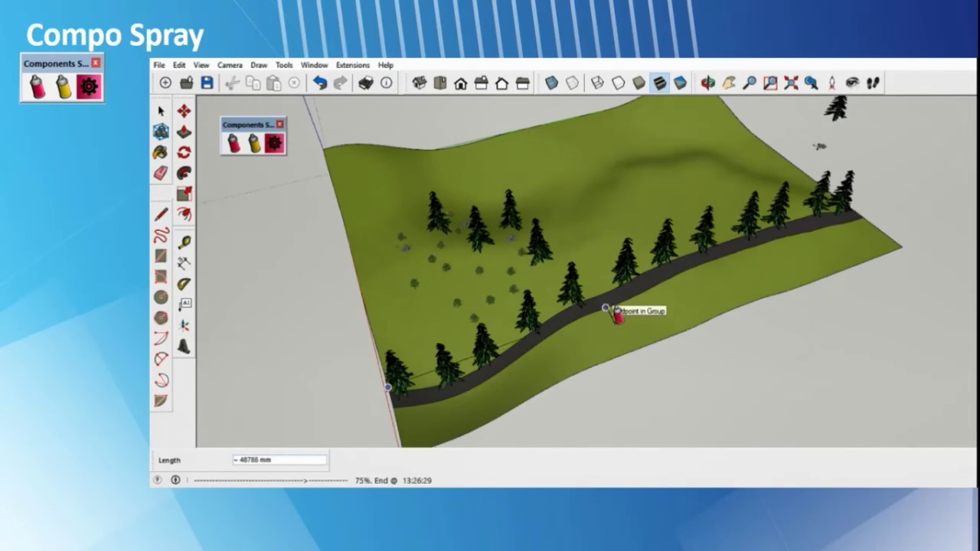
{"action": "key", "text": "space"}
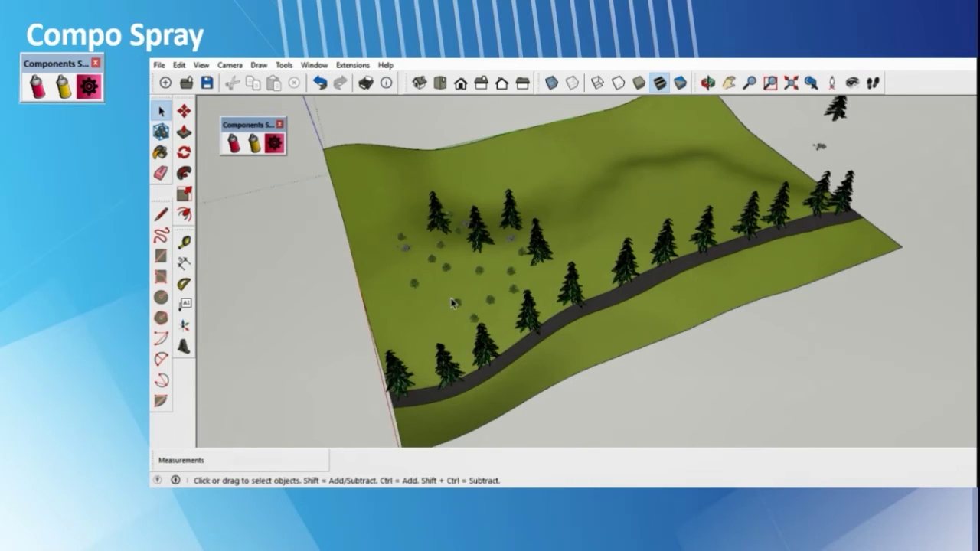
{"action": "middle_click_drag", "start_coordinate": [454, 319], "coordinate": [450, 300]}
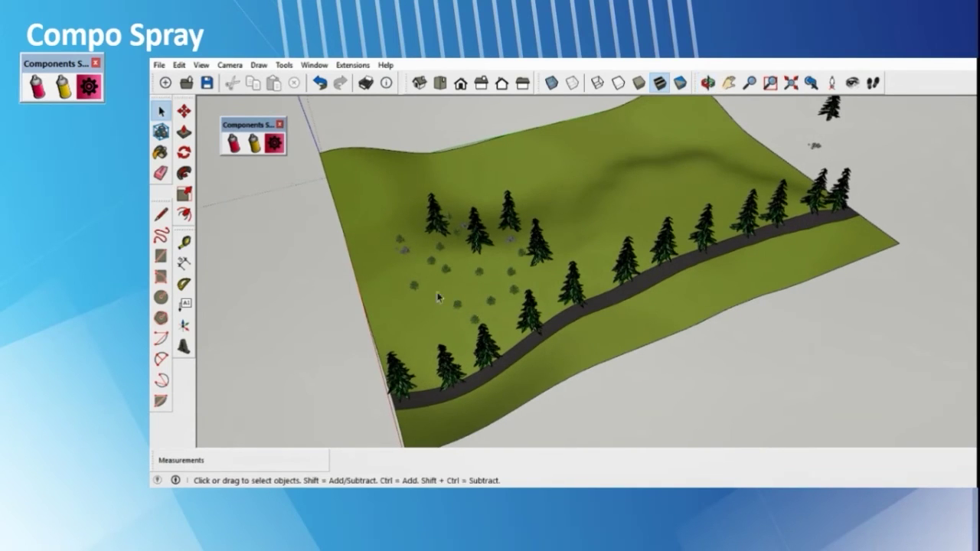
{"action": "middle_click_drag", "start_coordinate": [278, 252], "coordinate": [318, 213]}
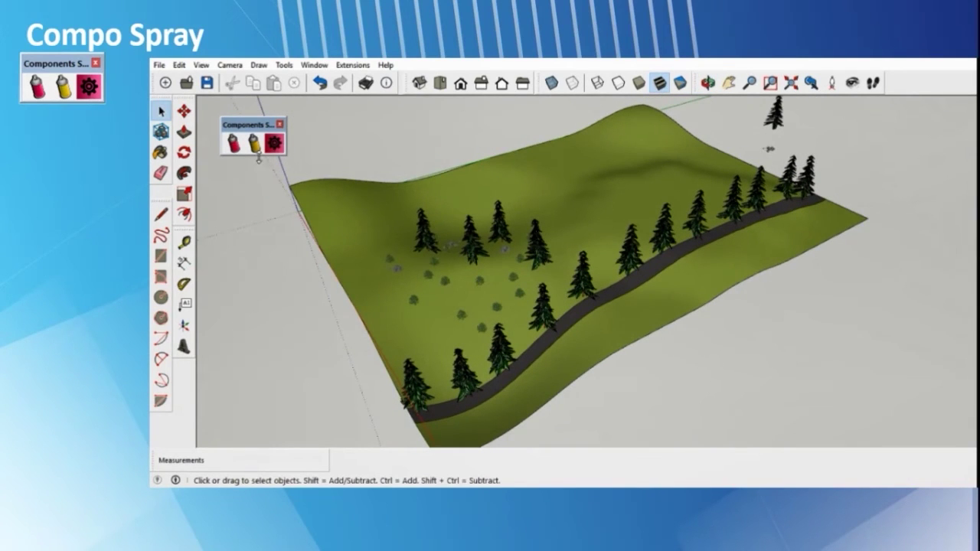
{"action": "left_click", "coordinate": [234, 143]}
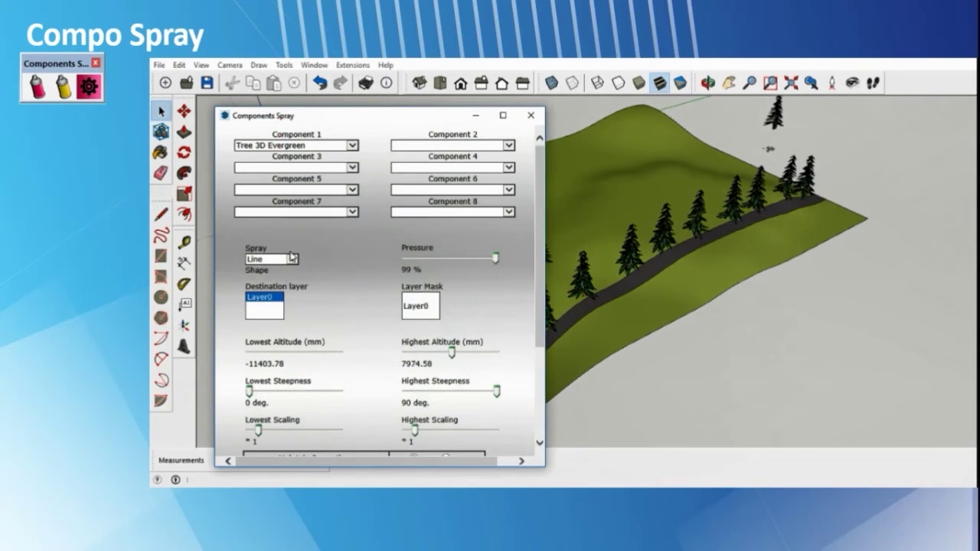
- Switch the spray shape to Spray and scatter evergreens across the hill above the road
{"action": "left_click", "coordinate": [297, 260]}
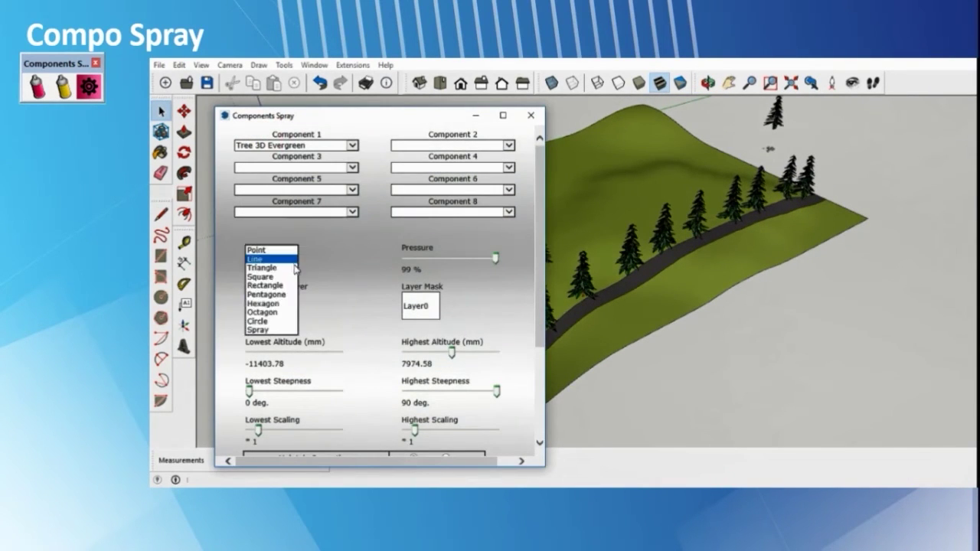
{"action": "left_click", "coordinate": [269, 334]}
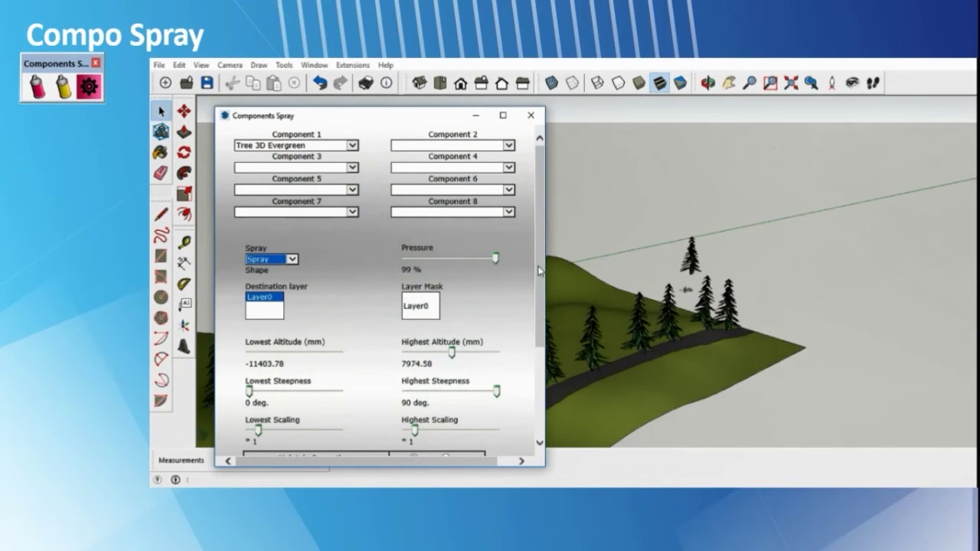
{"action": "scroll", "coordinate": [540, 271], "scroll_direction": "down", "scroll_amount": 3}
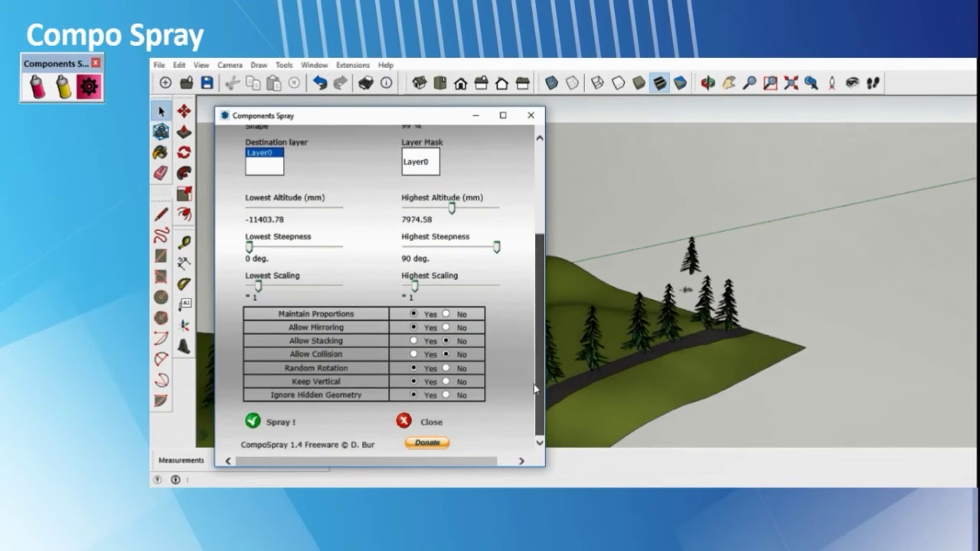
{"action": "left_click", "coordinate": [263, 424]}
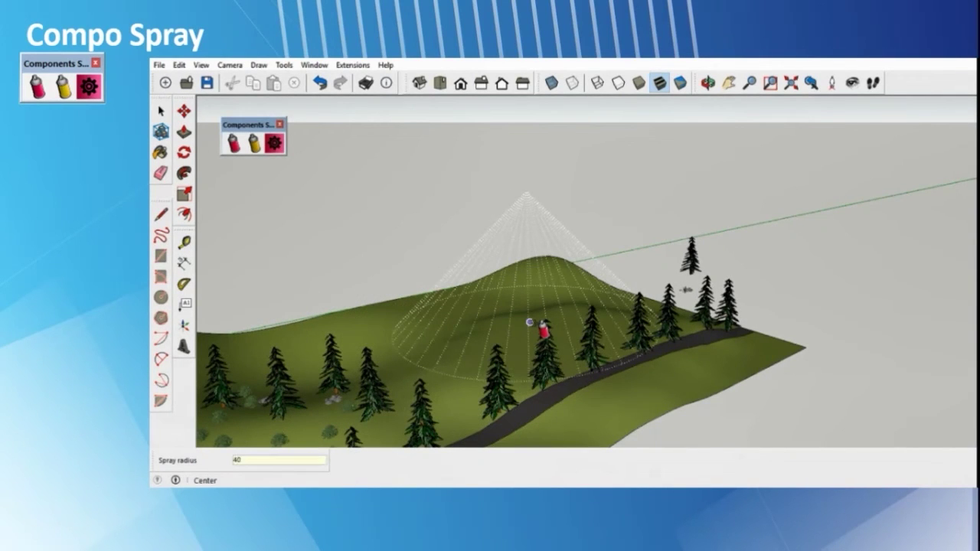
{"action": "left_click", "coordinate": [530, 322]}
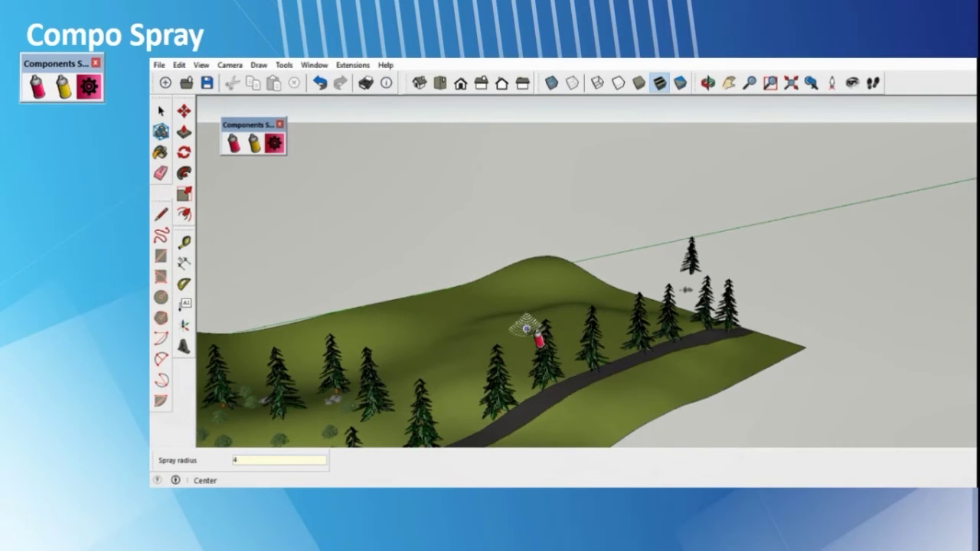
{"action": "left_click", "coordinate": [527, 328]}
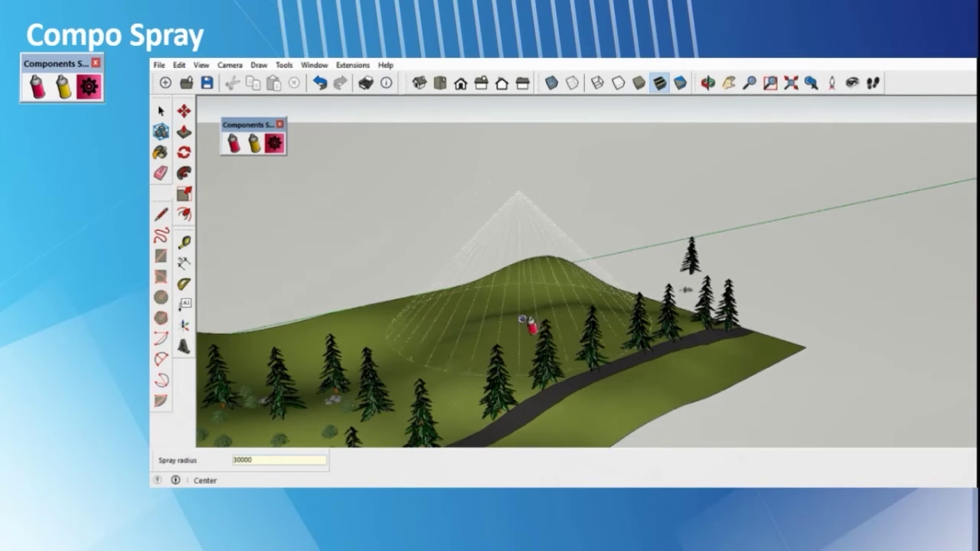
{"action": "left_click", "coordinate": [515, 316]}
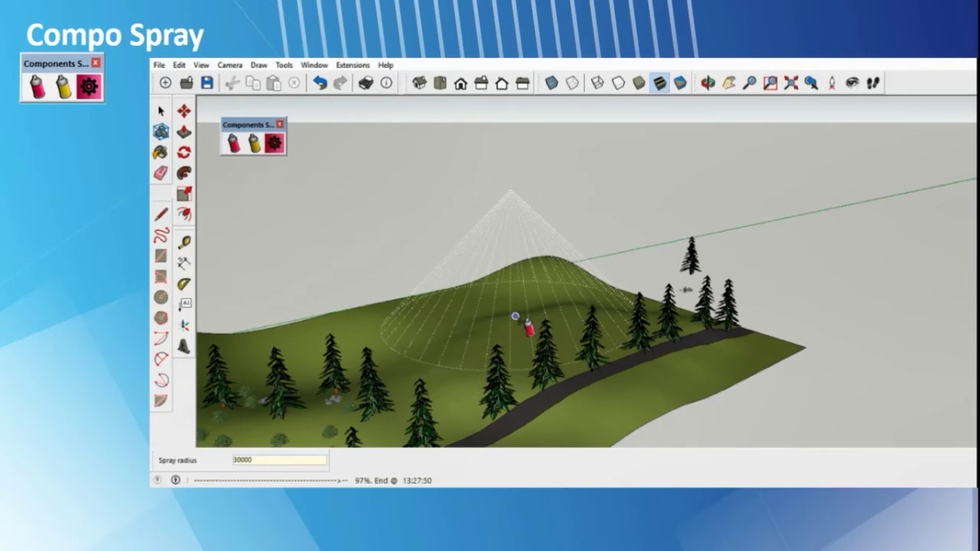
{"action": "key", "text": "space"}
- Orbit around the tree-covered hill down to a low side view
{"action": "key", "text": "o"}
{"action": "left_click_drag", "start_coordinate": [449, 258], "coordinate": [664, 280]}
{"action": "key", "text": "space"}
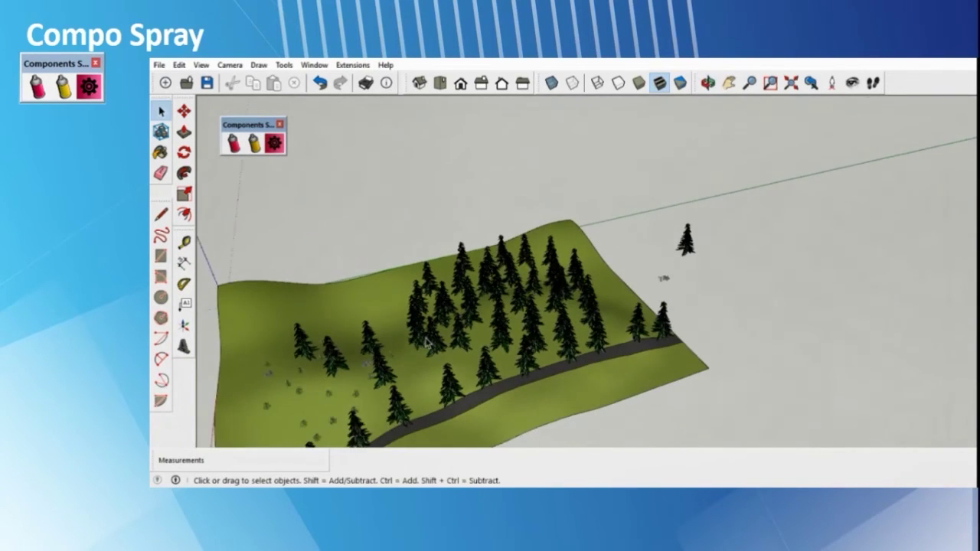
{"action": "middle_click_drag", "start_coordinate": [663, 281], "coordinate": [724, 257]}
{"action": "middle_click_drag", "start_coordinate": [554, 285], "coordinate": [602, 316]}
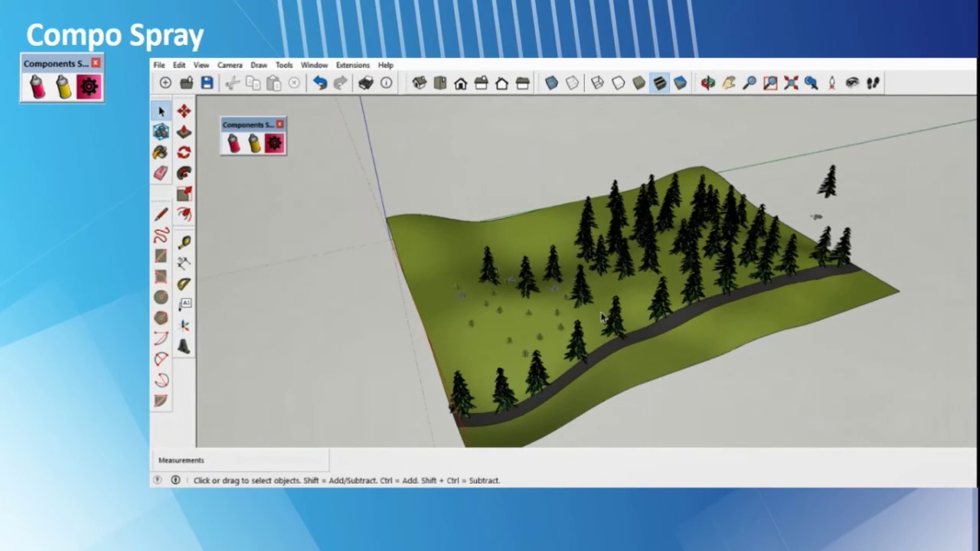
{"action": "middle_click_drag", "start_coordinate": [602, 317], "coordinate": [604, 364]}
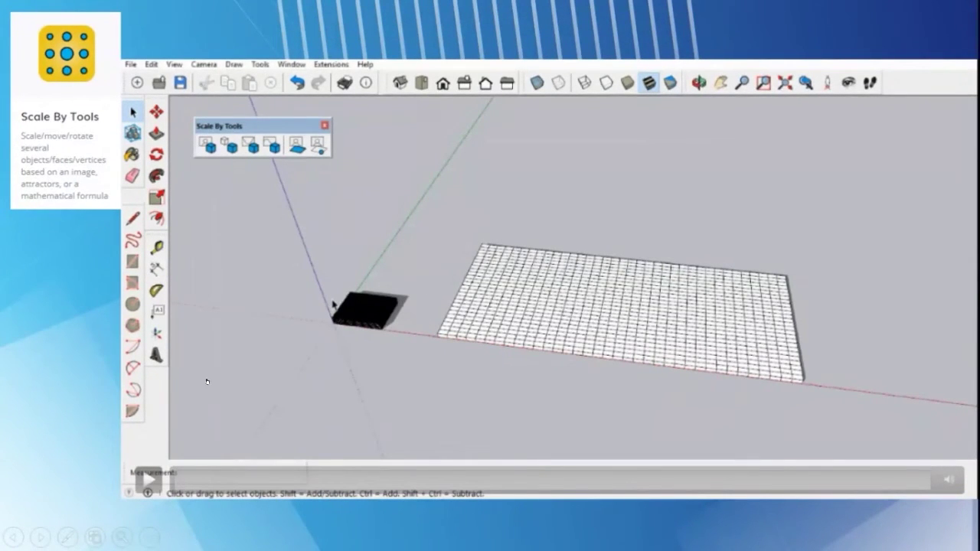
- Accept Transform Objects by Image with Scaling in BLUE, RED-GREEN, multiplier 0.5
{"action": "key", "text": "space"}
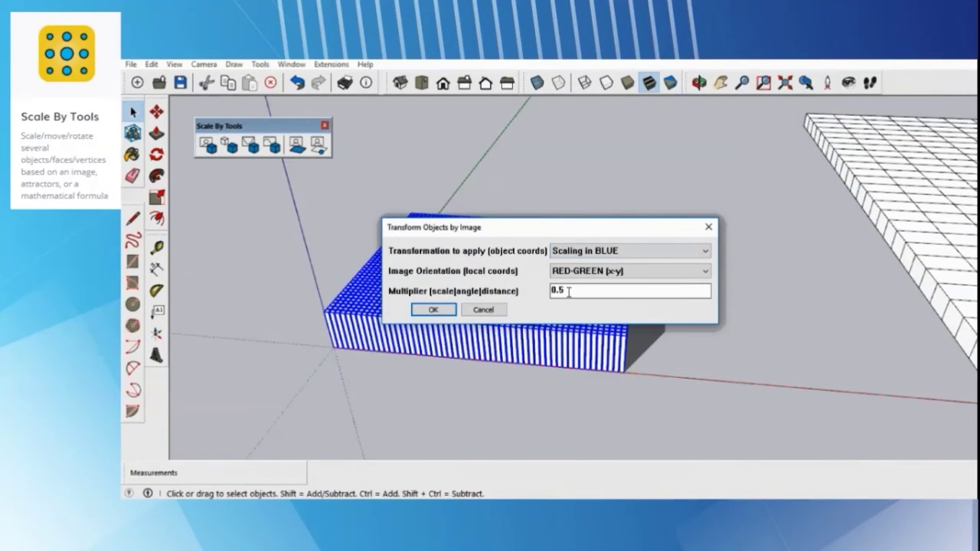
{"action": "left_click", "coordinate": [433, 310]}
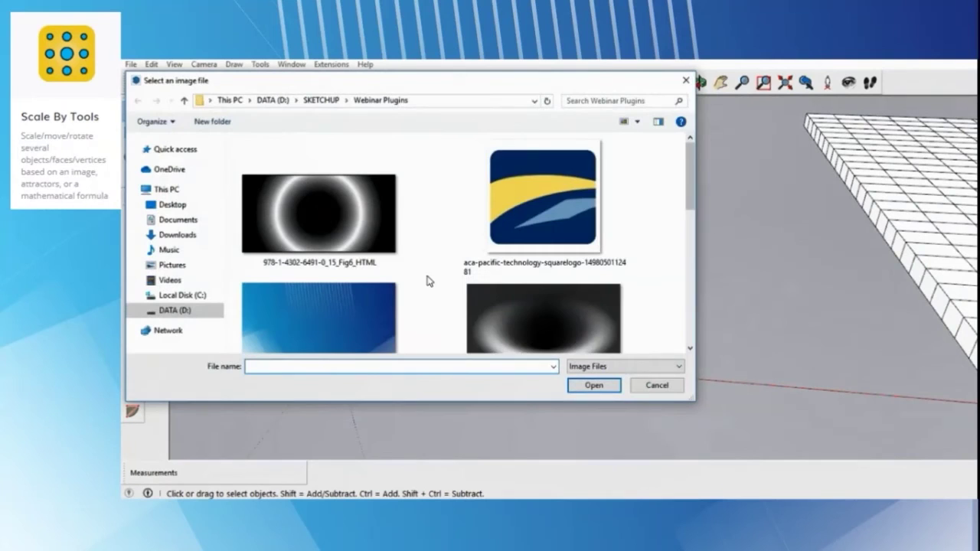
- Raise the pin block into a relief from the aca-pacific logo image
{"action": "scroll", "coordinate": [452, 260], "scroll_direction": "up", "scroll_amount": 1}
{"action": "left_click", "coordinate": [534, 193]}
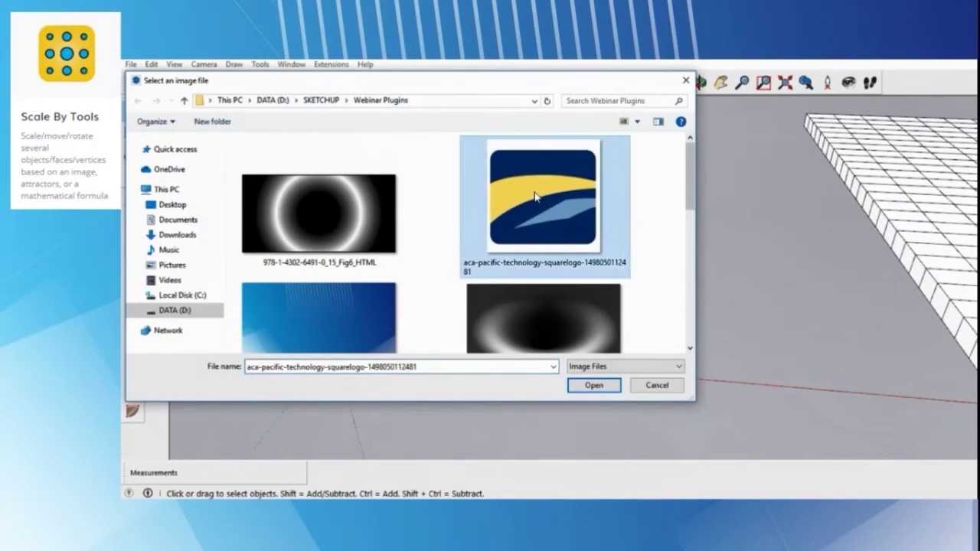
{"action": "left_click", "coordinate": [587, 385]}
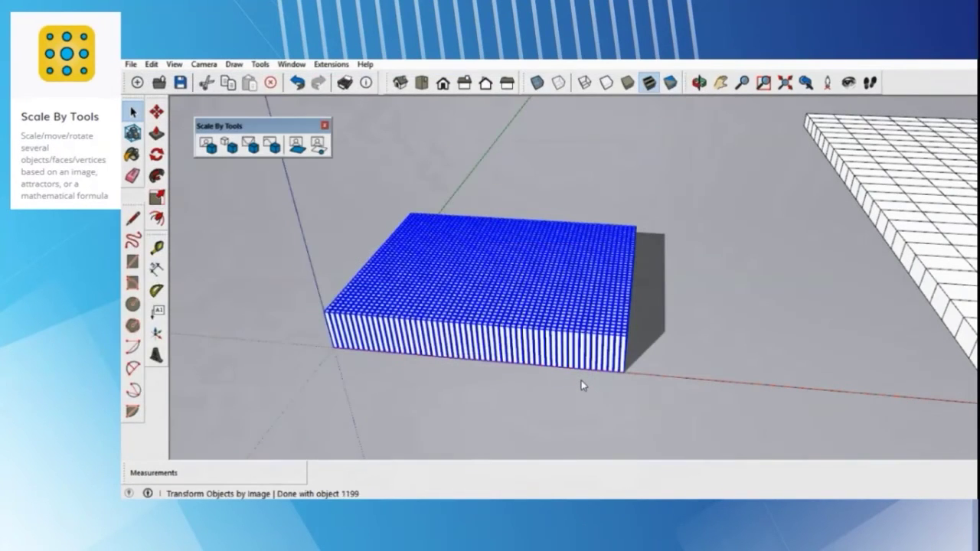
{"action": "middle_click_drag", "start_coordinate": [599, 304], "coordinate": [478, 196]}
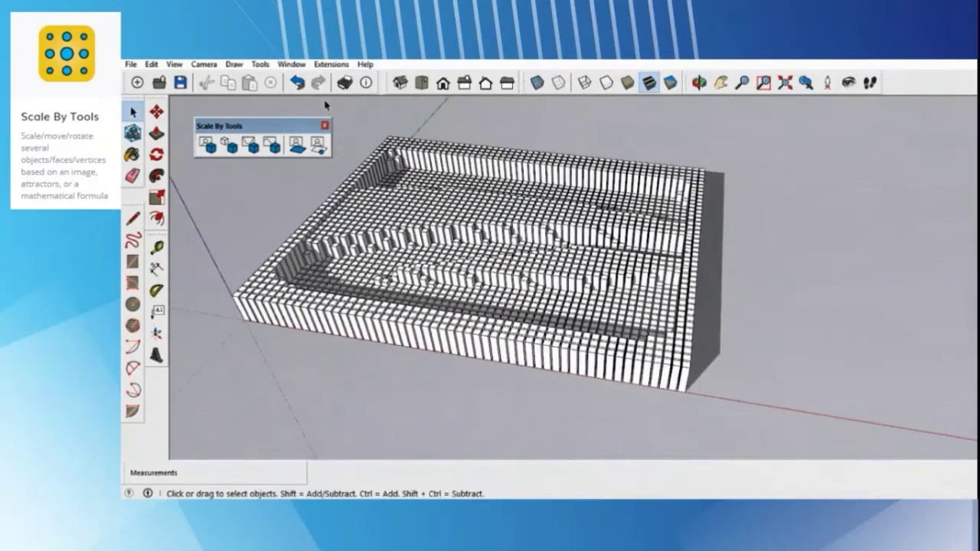
- Undo the relief, box-select the grid block again and reopen Transform Objects by Image
{"action": "left_click", "coordinate": [298, 82]}
{"action": "middle_click_drag", "start_coordinate": [329, 191], "coordinate": [298, 190]}
{"action": "left_click_drag", "start_coordinate": [281, 177], "coordinate": [756, 458]}
{"action": "left_click", "coordinate": [207, 143]}
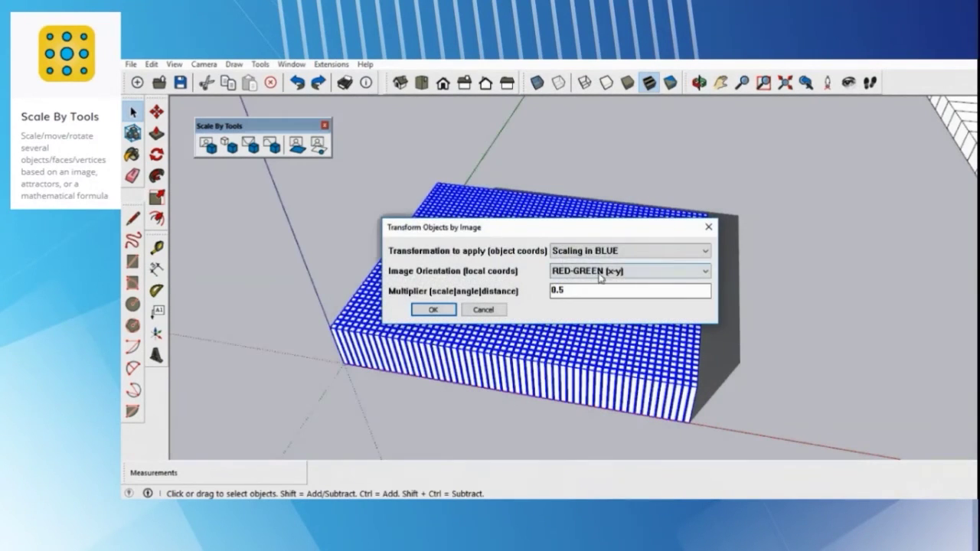
- Apply Uniform Scaling to the pin grid from the aca-pacific logo image
{"action": "left_click", "coordinate": [597, 251]}
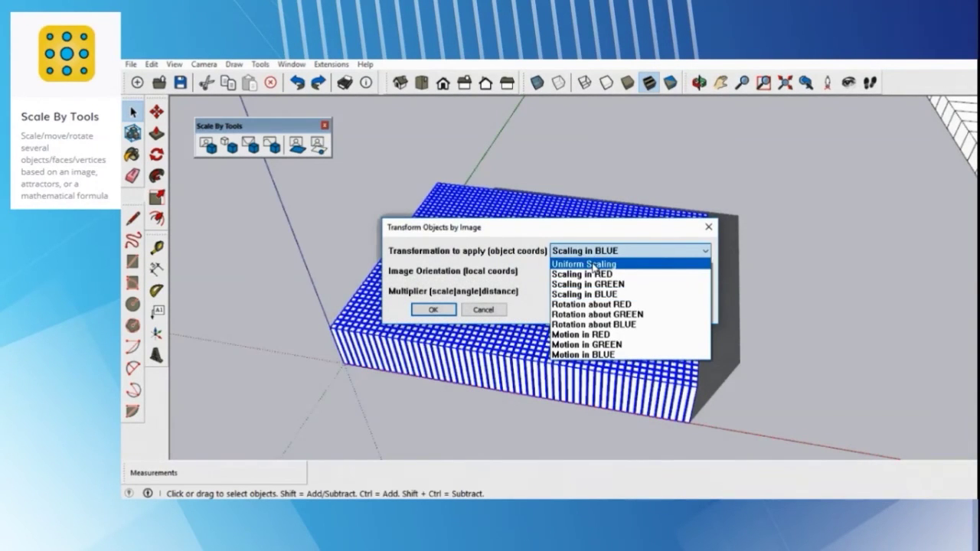
{"action": "left_click", "coordinate": [595, 265]}
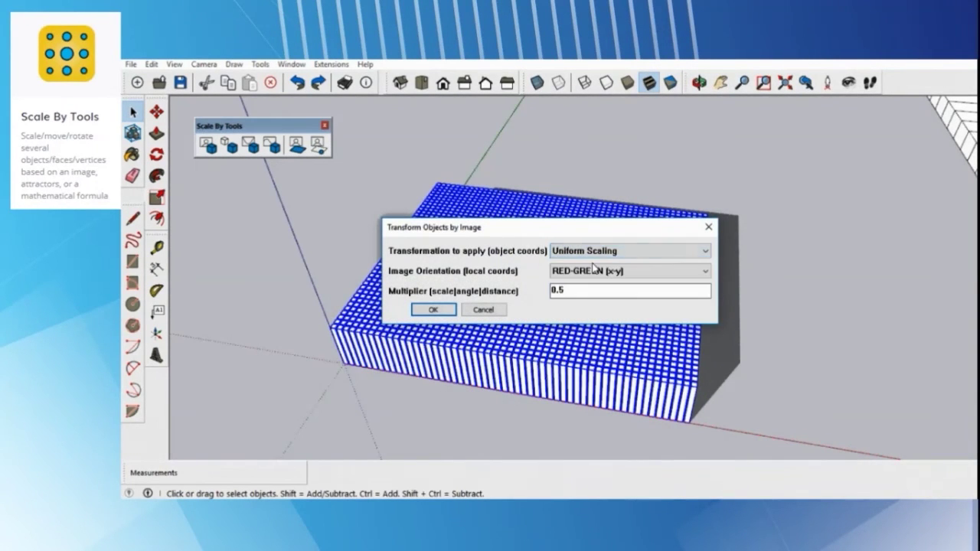
{"action": "left_click", "coordinate": [434, 310]}
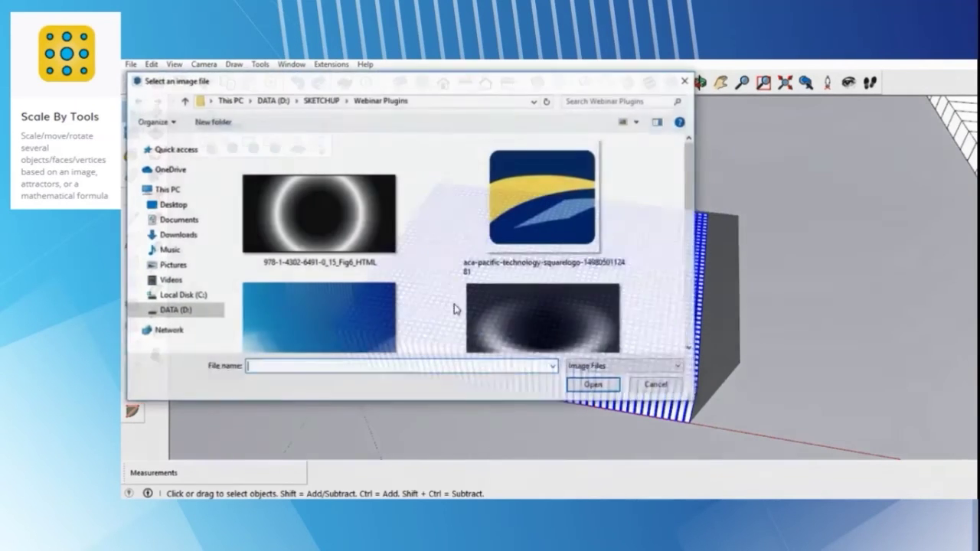
{"action": "left_click", "coordinate": [528, 203]}
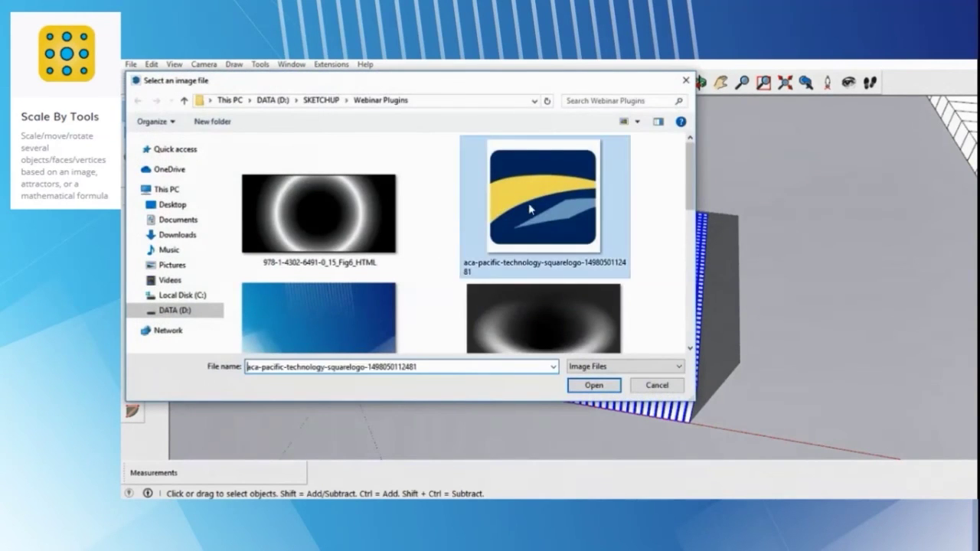
{"action": "left_click", "coordinate": [592, 386]}
{"action": "middle_click_drag", "start_coordinate": [575, 321], "coordinate": [460, 243]}
{"action": "scroll", "coordinate": [494, 380], "scroll_direction": "up", "scroll_amount": 10}
{"action": "scroll", "coordinate": [386, 247], "scroll_direction": "down", "scroll_amount": 6}
{"action": "scroll", "coordinate": [506, 299], "scroll_direction": "down", "scroll_amount": 3}
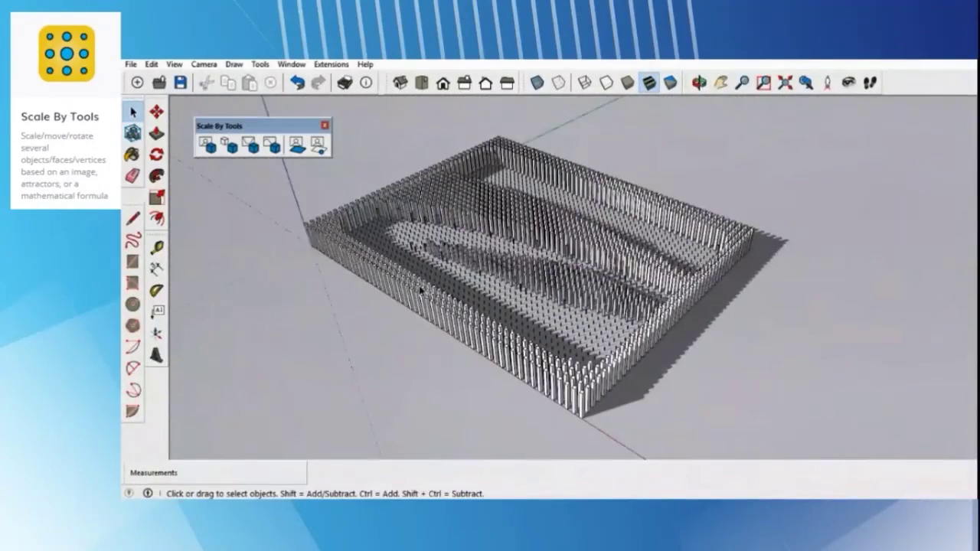
- Undo the pin pattern and reselect the whole block array from a frontal view
{"action": "key", "text": "ctrl+z"}
{"action": "middle_click_drag", "start_coordinate": [424, 302], "coordinate": [667, 314]}
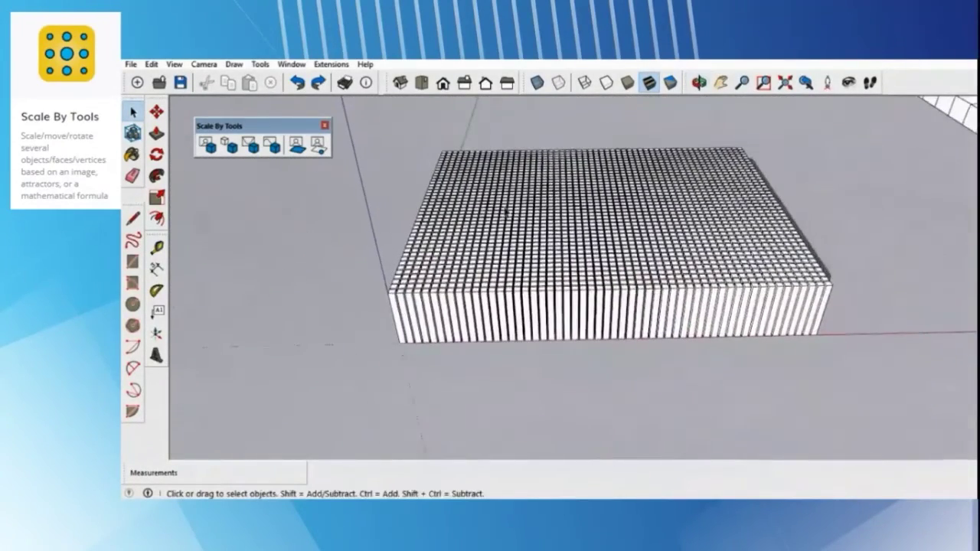
{"action": "left_click_drag", "start_coordinate": [364, 124], "coordinate": [850, 425]}
{"action": "left_click", "coordinate": [206, 144]}
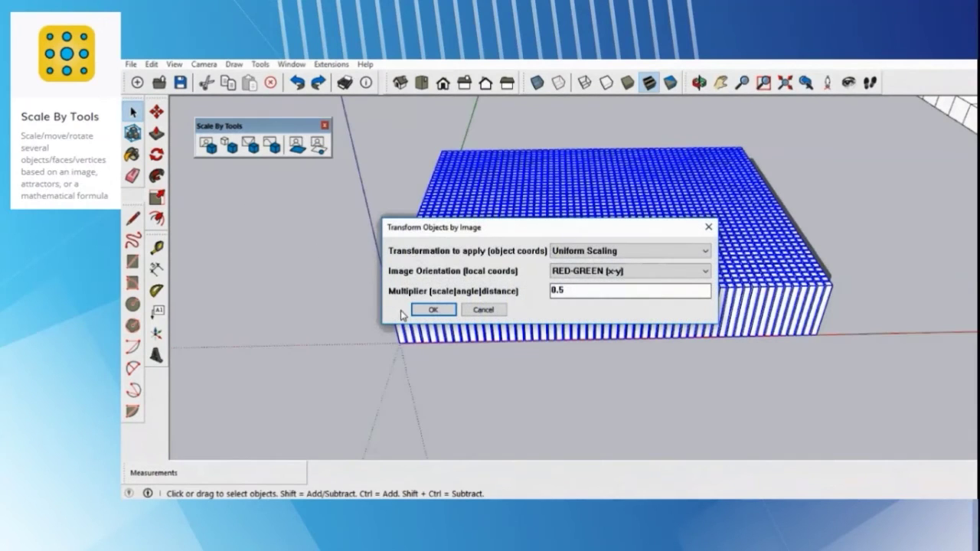
{"action": "left_click", "coordinate": [426, 310]}
{"action": "scroll", "coordinate": [445, 267], "scroll_direction": "down", "scroll_amount": 3}
{"action": "scroll", "coordinate": [602, 259], "scroll_direction": "up", "scroll_amount": 1}
{"action": "left_click", "coordinate": [555, 212]}
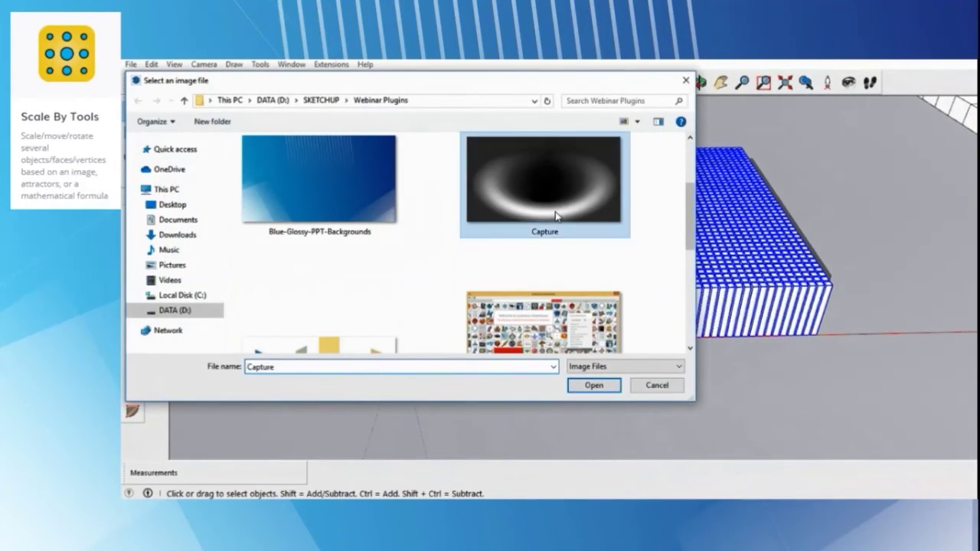
{"action": "left_click", "coordinate": [592, 387]}
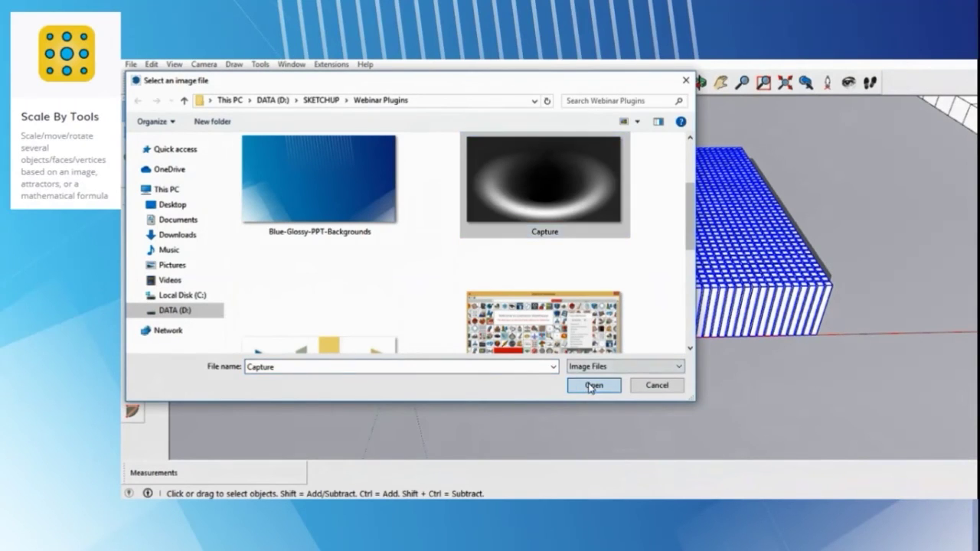
{"action": "middle_click_drag", "start_coordinate": [571, 382], "coordinate": [330, 301]}
{"action": "scroll", "coordinate": [542, 270], "scroll_direction": "up", "scroll_amount": 3}
{"action": "middle_click_drag", "start_coordinate": [542, 269], "coordinate": [700, 314]}
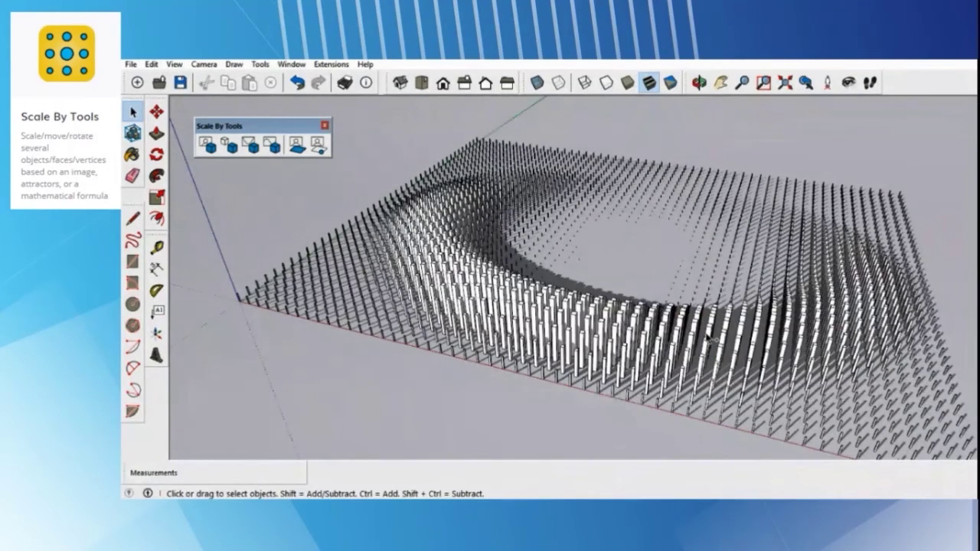
{"action": "key", "text": "ctrl+z"}
{"action": "middle_click_drag", "start_coordinate": [708, 337], "coordinate": [647, 326]}
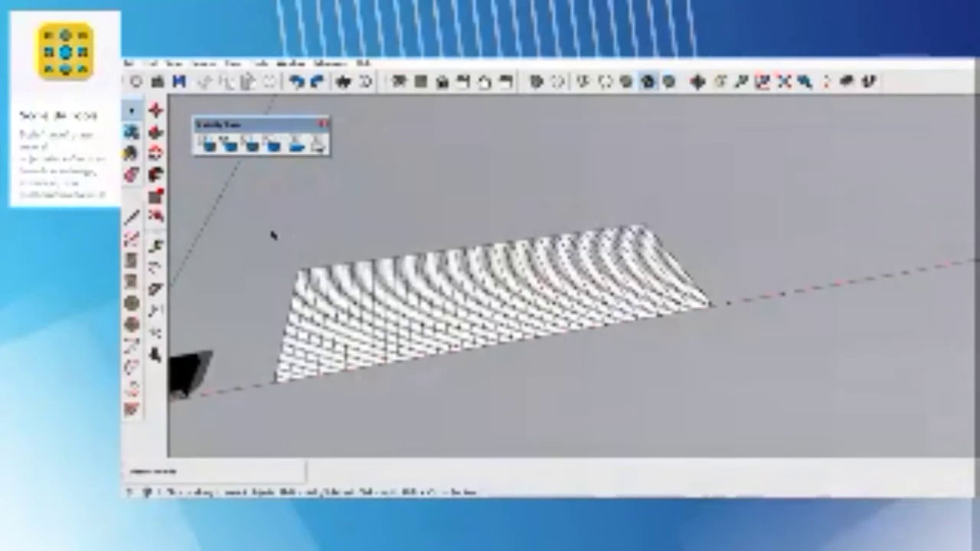
- Tilt the tile grid by Rotation about GREEN, multiplier 60, from the logo image
{"action": "left_click_drag", "start_coordinate": [246, 207], "coordinate": [672, 346]}
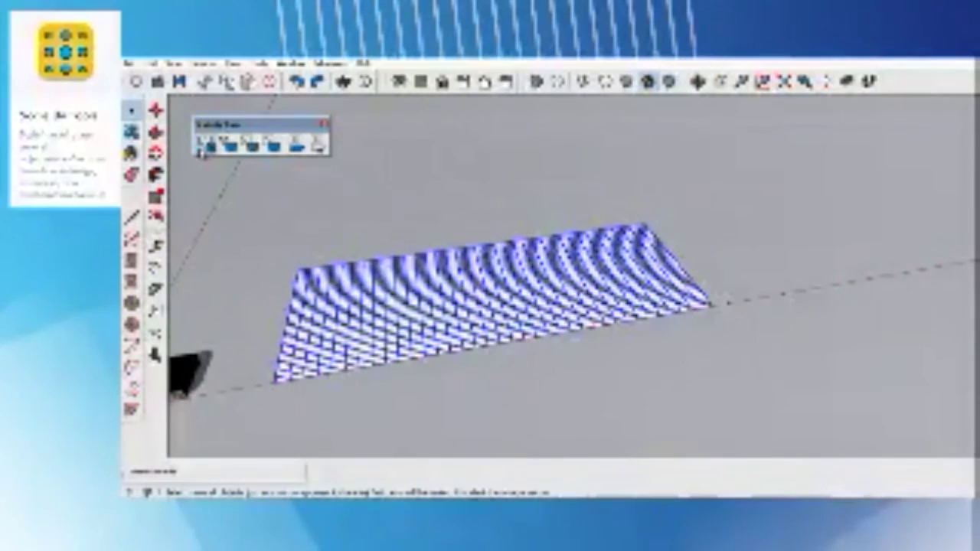
{"action": "left_click", "coordinate": [202, 145]}
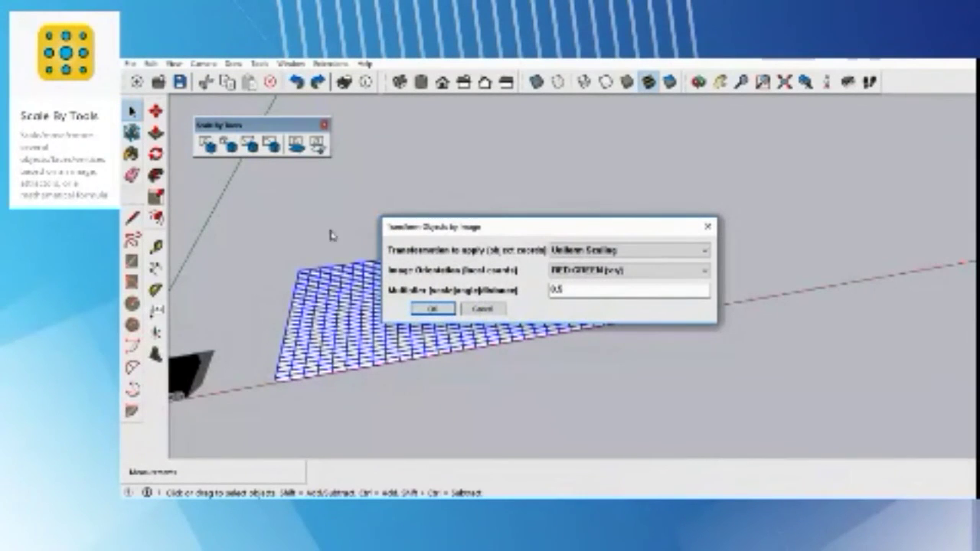
{"action": "left_click", "coordinate": [617, 252]}
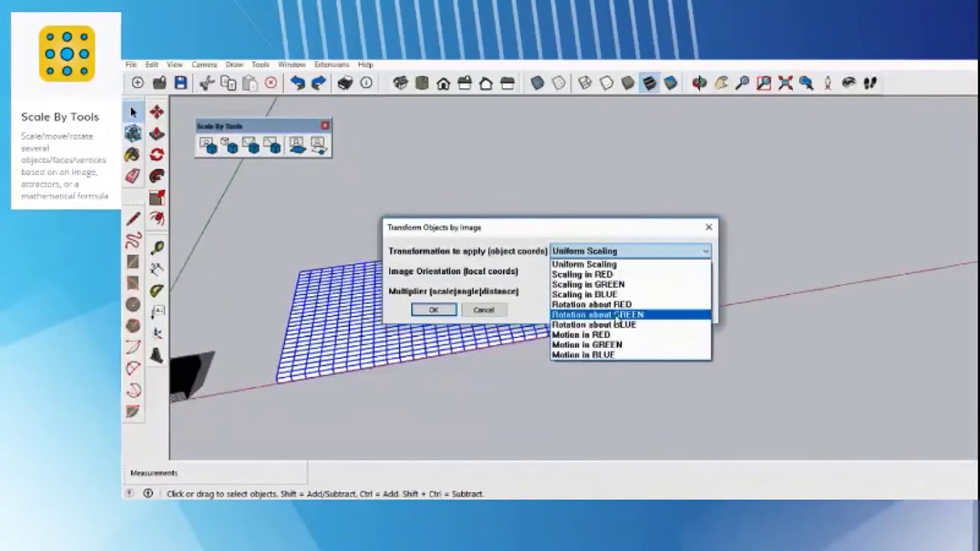
{"action": "left_click", "coordinate": [617, 316]}
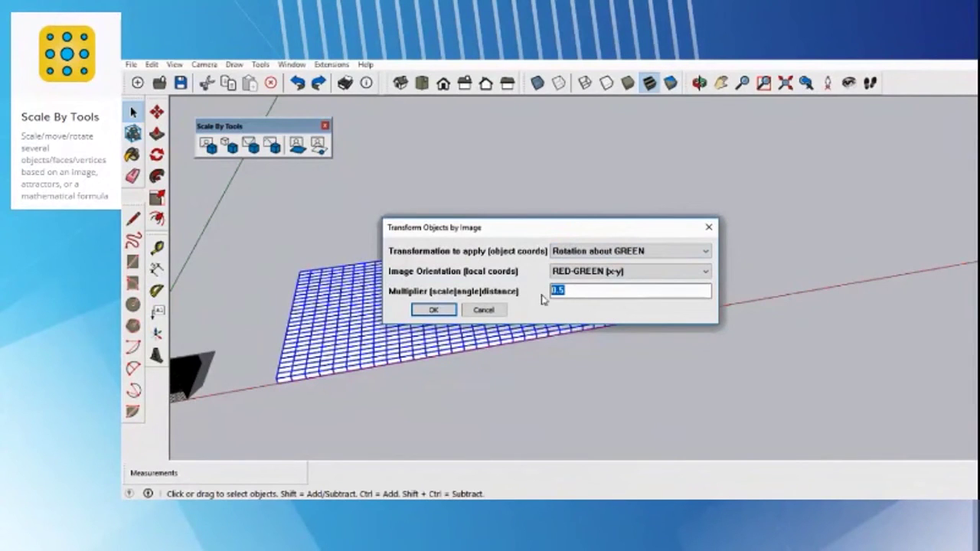
{"action": "type", "text": "60"}
{"action": "left_click", "coordinate": [433, 310]}
{"action": "left_click", "coordinate": [517, 233]}
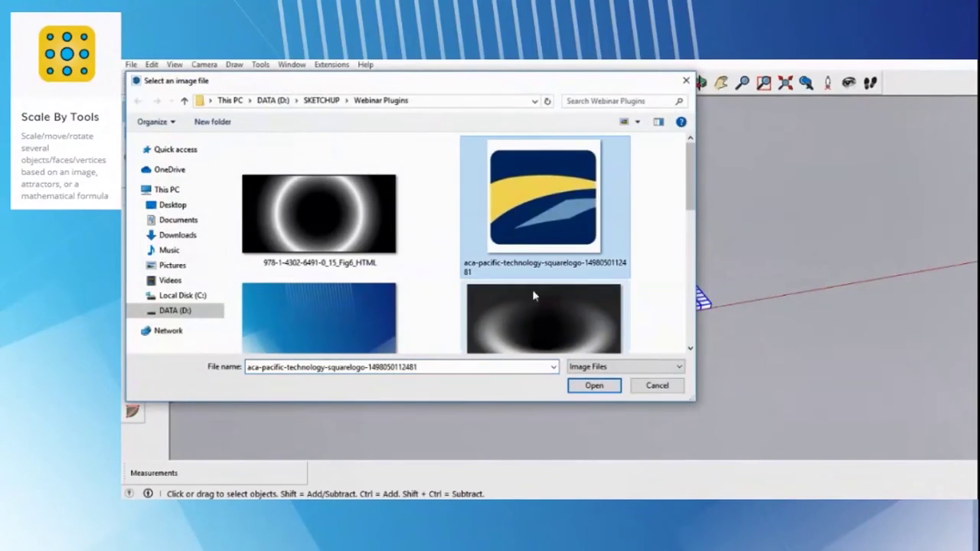
{"action": "left_click", "coordinate": [588, 386]}
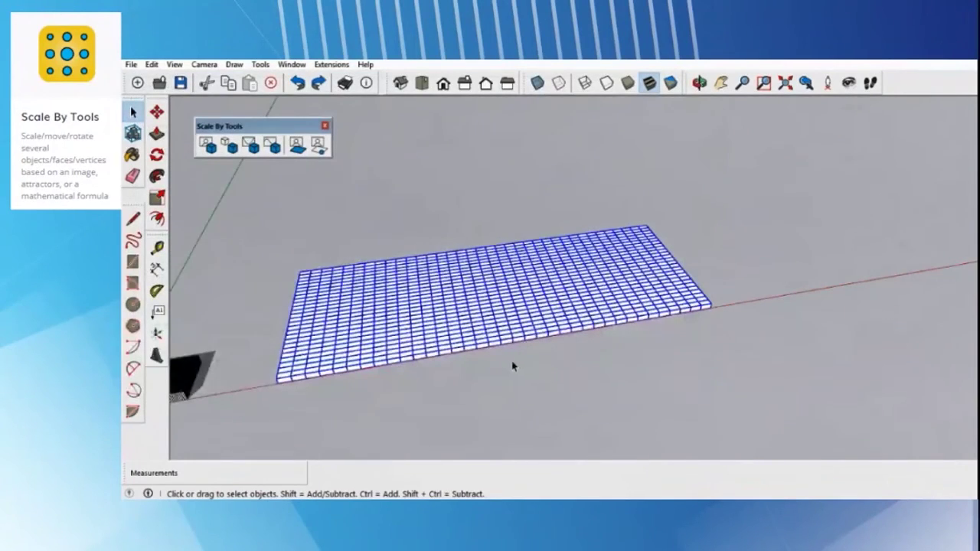
- Inspect the rotated tiles, then undo the rotation
{"action": "middle_click_drag", "start_coordinate": [495, 365], "coordinate": [470, 344]}
{"action": "scroll", "coordinate": [328, 337], "scroll_direction": "up", "scroll_amount": 2}
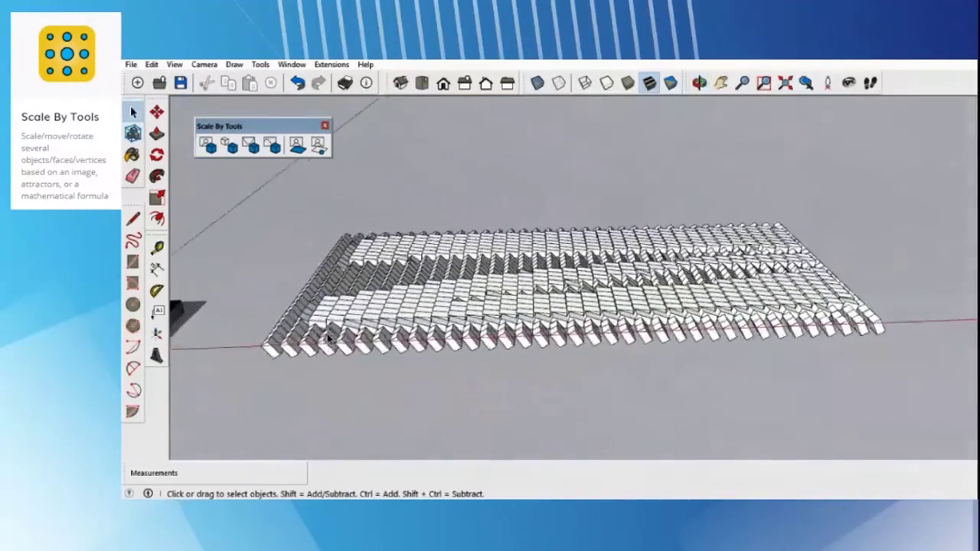
{"action": "middle_click_drag", "start_coordinate": [328, 337], "coordinate": [306, 329]}
{"action": "key", "text": "ctrl+z"}
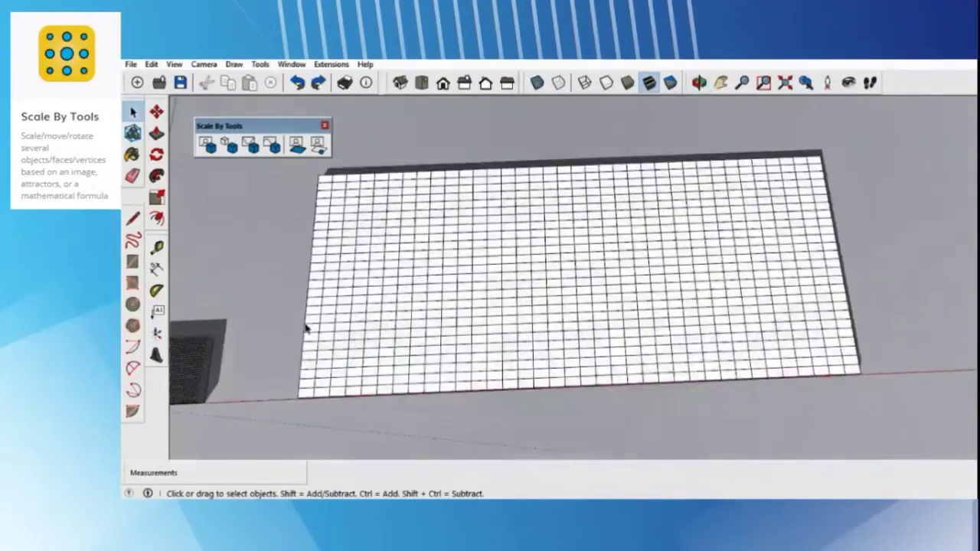
{"action": "left_click_drag", "start_coordinate": [283, 172], "coordinate": [710, 346]}
{"action": "scroll", "coordinate": [648, 400], "scroll_direction": "down", "scroll_amount": 3}
{"action": "middle_click_drag", "start_coordinate": [648, 400], "coordinate": [456, 201]}
{"action": "left_click_drag", "start_coordinate": [628, 332], "coordinate": [880, 411]}
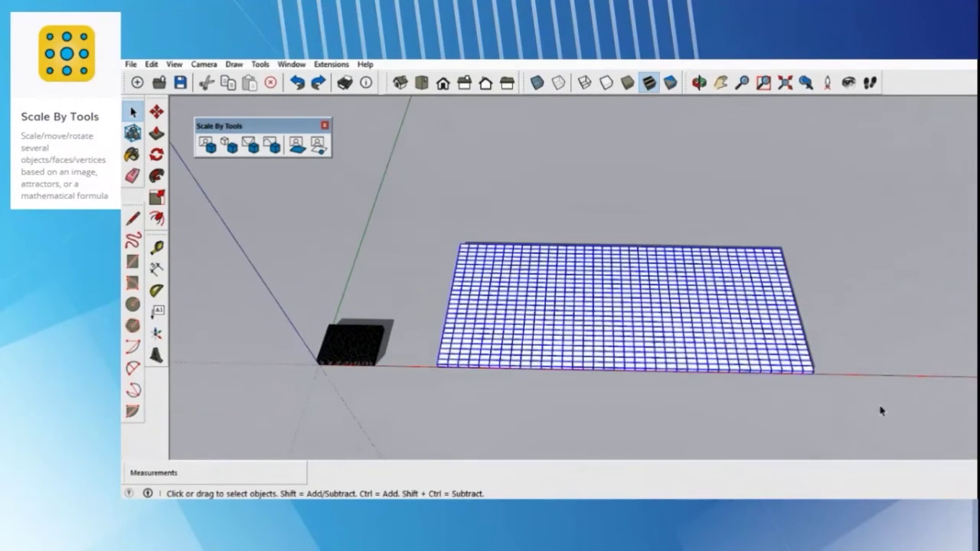
{"action": "left_click", "coordinate": [206, 144]}
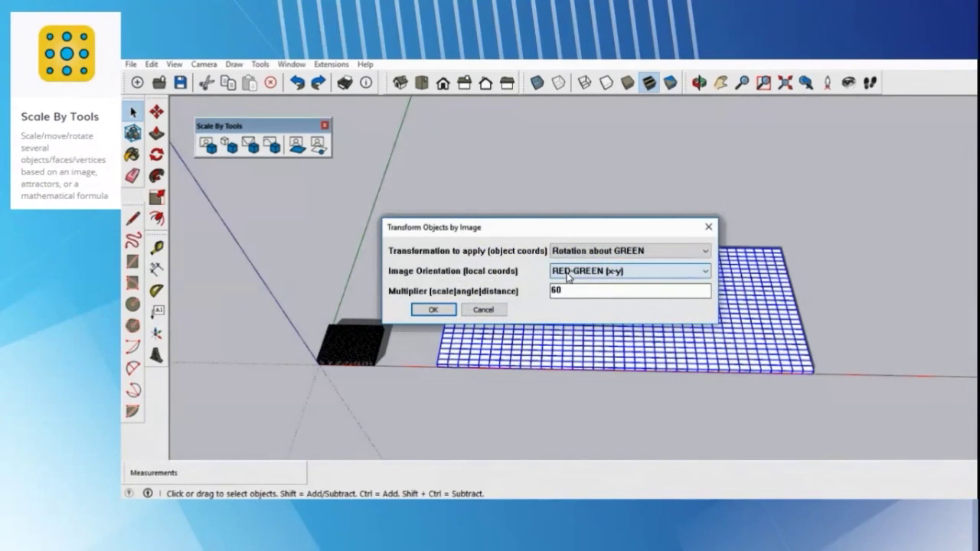
{"action": "left_click", "coordinate": [434, 310]}
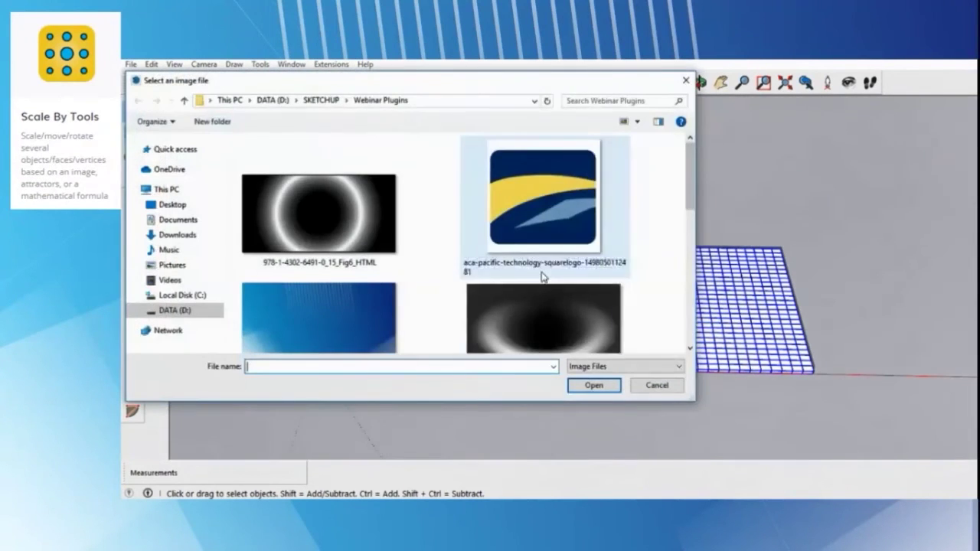
{"action": "left_click", "coordinate": [568, 347]}
{"action": "left_click", "coordinate": [584, 387]}
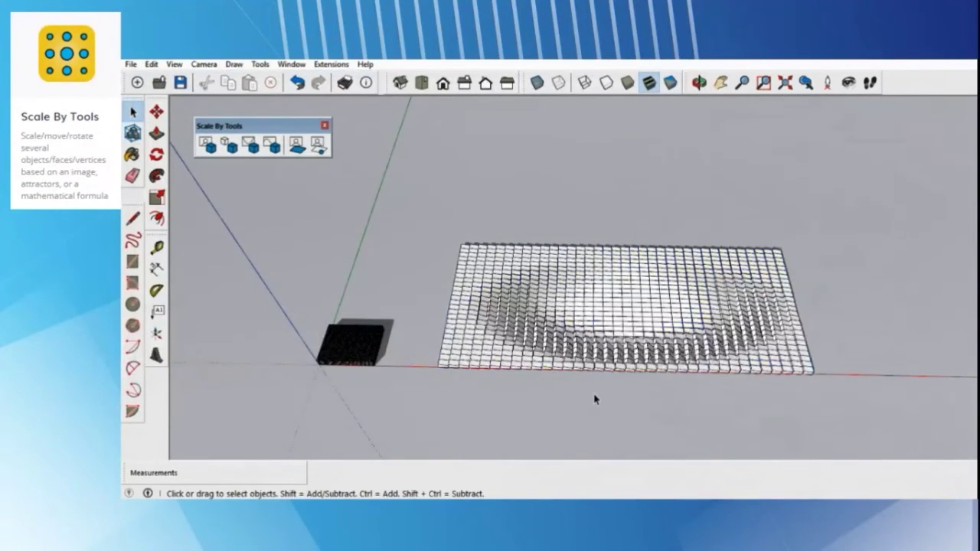
{"action": "middle_click_drag", "start_coordinate": [597, 399], "coordinate": [402, 354]}
{"action": "key", "text": "ctrl+z"}
{"action": "scroll", "coordinate": [490, 345], "scroll_direction": "down", "scroll_amount": 3}
{"action": "left_click_drag", "start_coordinate": [420, 214], "coordinate": [950, 438]}
{"action": "left_click", "coordinate": [209, 147]}
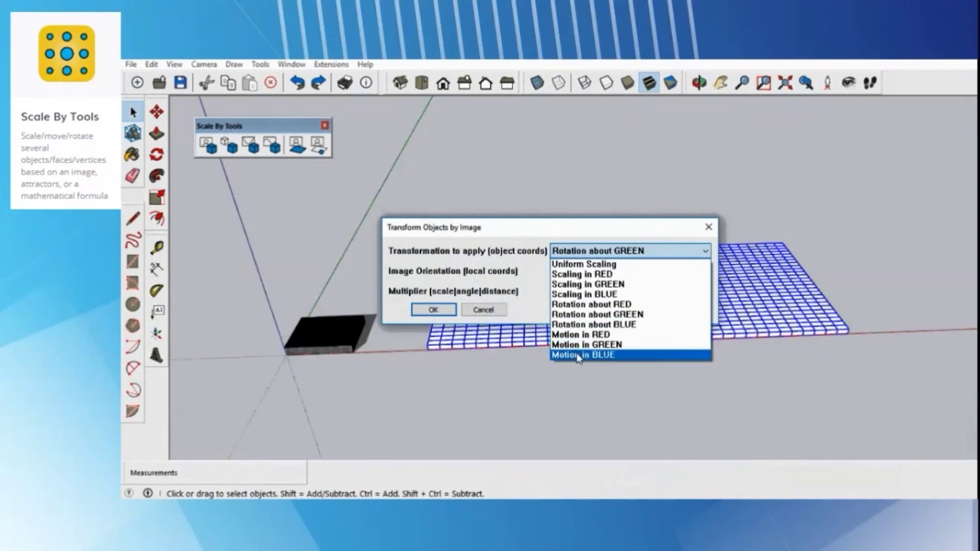
{"action": "left_click", "coordinate": [582, 357]}
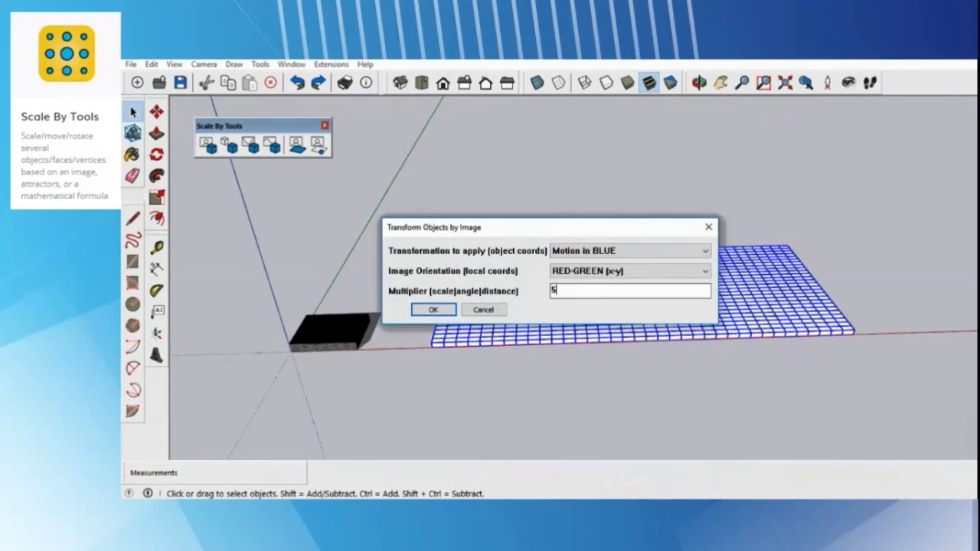
{"action": "left_click", "coordinate": [441, 311]}
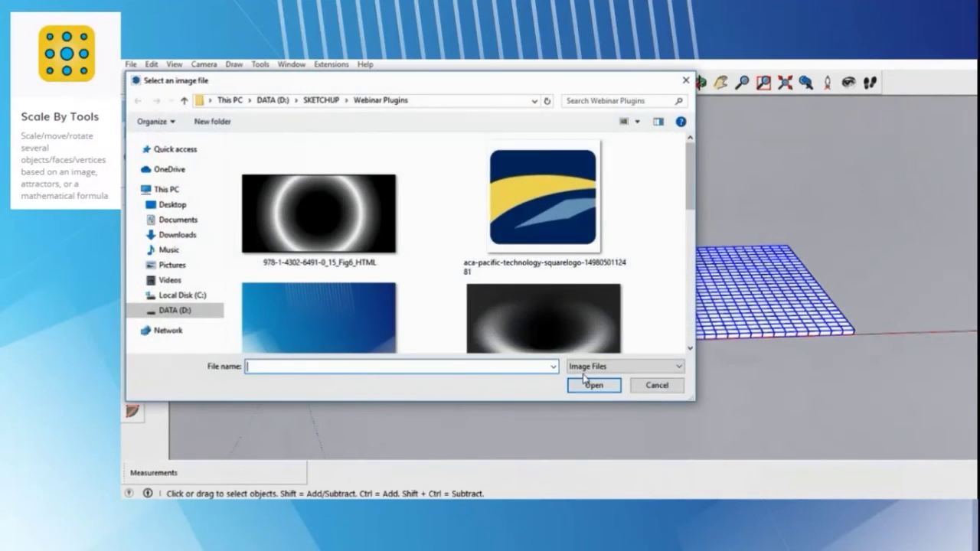
{"action": "left_click", "coordinate": [576, 329]}
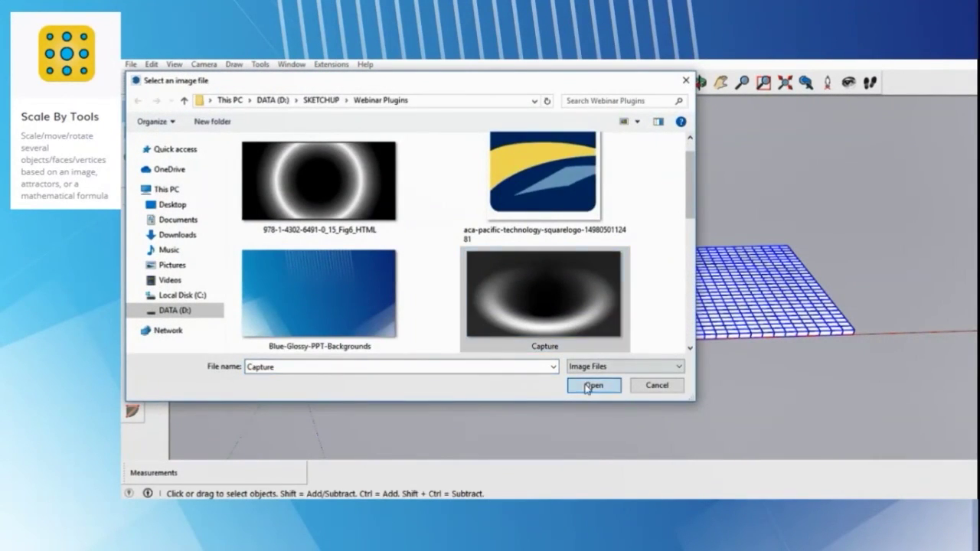
{"action": "left_click", "coordinate": [587, 387]}
{"action": "middle_click_drag", "start_coordinate": [575, 368], "coordinate": [775, 322]}
{"action": "scroll", "coordinate": [633, 319], "scroll_direction": "up", "scroll_amount": 5}
{"action": "middle_click_drag", "start_coordinate": [618, 318], "coordinate": [519, 376]}
{"action": "scroll", "coordinate": [598, 403], "scroll_direction": "down", "scroll_amount": 6}
{"action": "key", "text": "ctrl+z"}
{"action": "middle_click_drag", "start_coordinate": [389, 271], "coordinate": [534, 324]}
{"action": "scroll", "coordinate": [480, 258], "scroll_direction": "up", "scroll_amount": 2}
{"action": "left_click_drag", "start_coordinate": [321, 170], "coordinate": [749, 405]}
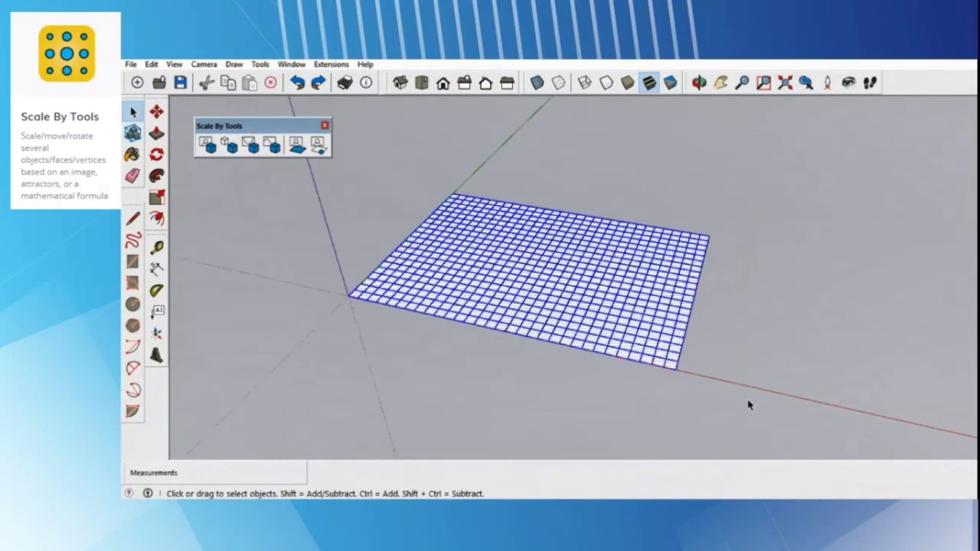
{"action": "left_click", "coordinate": [297, 146]}
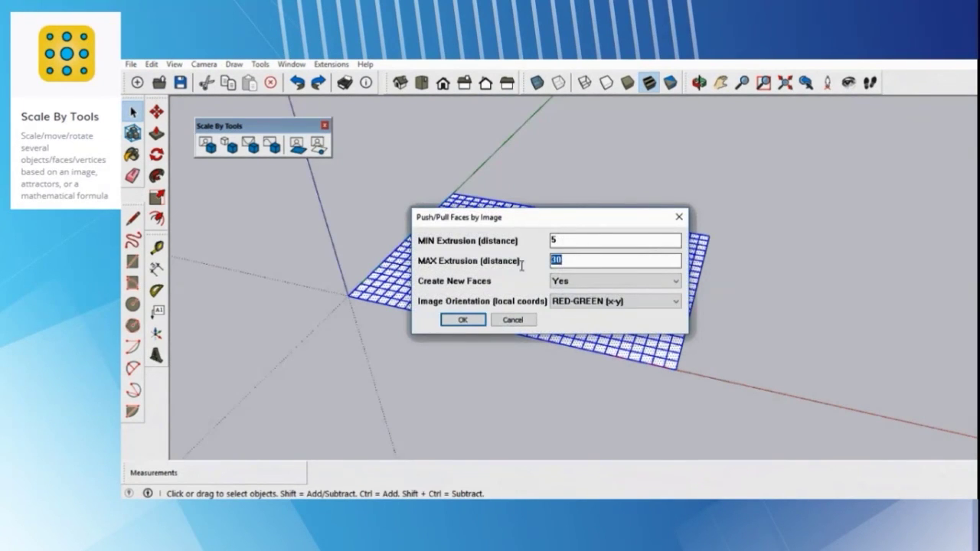
{"action": "type", "text": "60"}
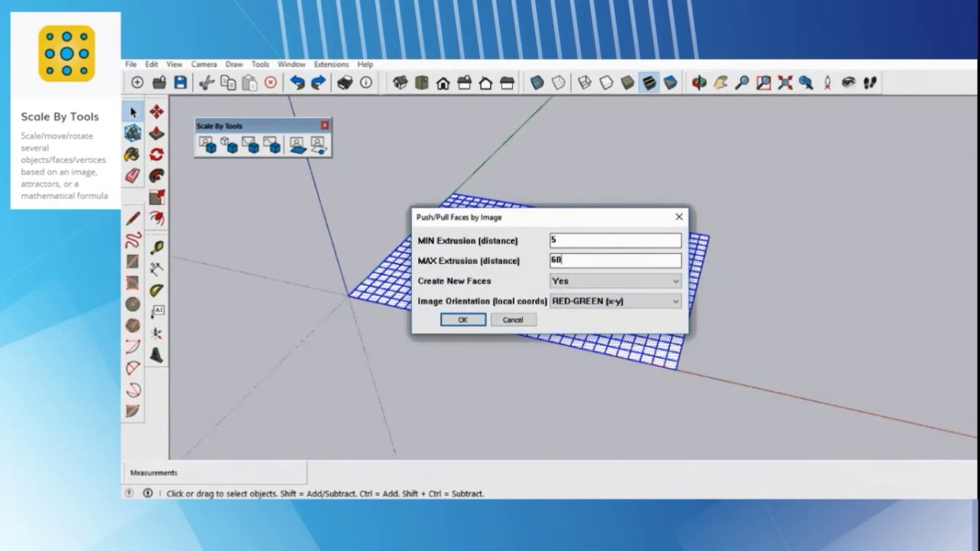
{"action": "left_click", "coordinate": [462, 319]}
{"action": "left_click", "coordinate": [543, 203]}
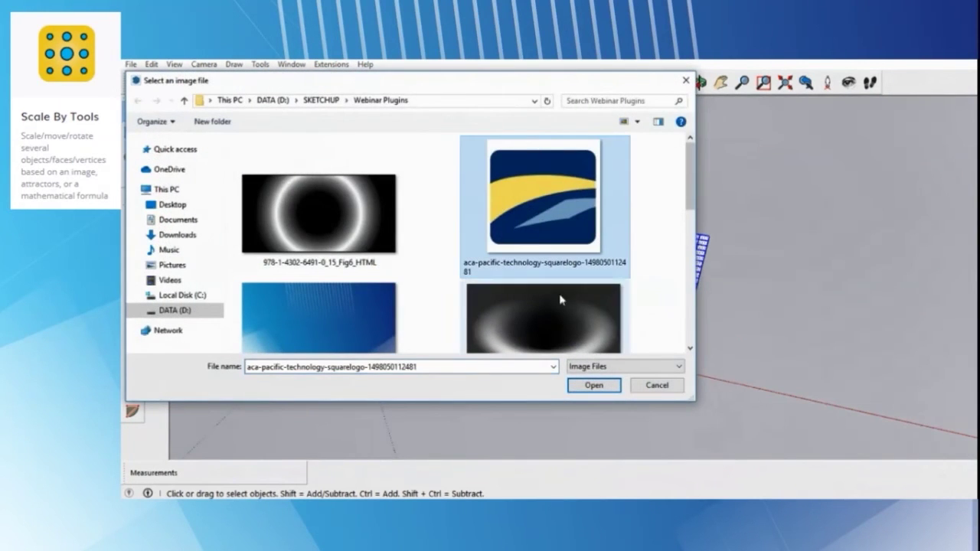
{"action": "left_click", "coordinate": [577, 389]}
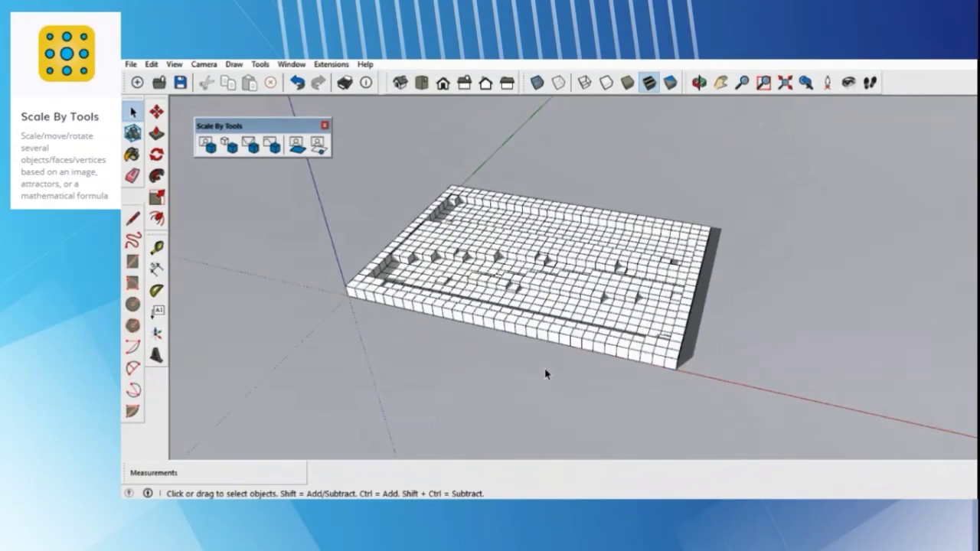
{"action": "key", "text": "o"}
{"action": "left_click_drag", "start_coordinate": [528, 352], "coordinate": [781, 314]}
{"action": "key", "text": "space"}
{"action": "middle_click_drag", "start_coordinate": [781, 314], "coordinate": [414, 337]}
{"action": "key", "text": "ctrl+z"}
{"action": "left_click_drag", "start_coordinate": [313, 106], "coordinate": [842, 424]}
{"action": "left_click", "coordinate": [297, 146]}
{"action": "left_click", "coordinate": [301, 151]}
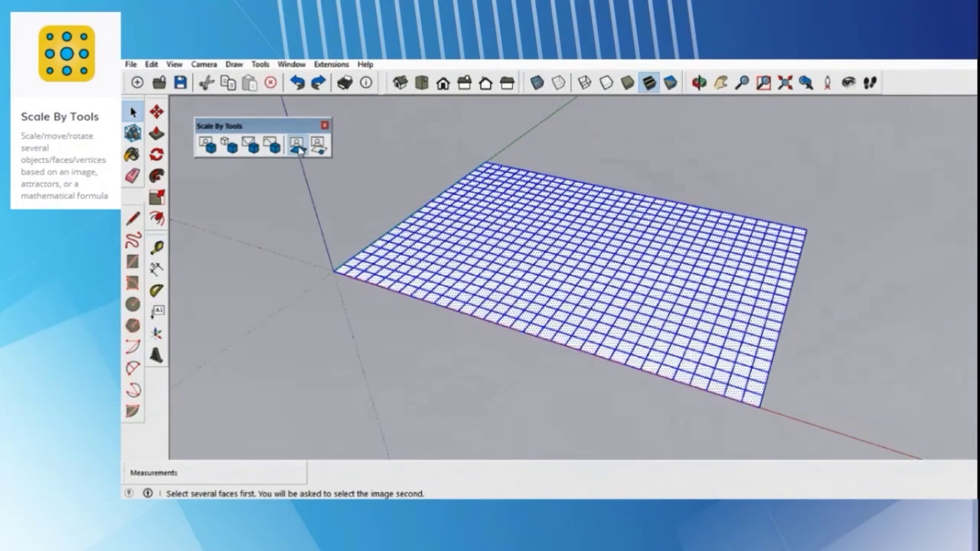
{"action": "left_click_drag", "start_coordinate": [574, 263], "coordinate": [534, 260]}
{"action": "type", "text": "10"}
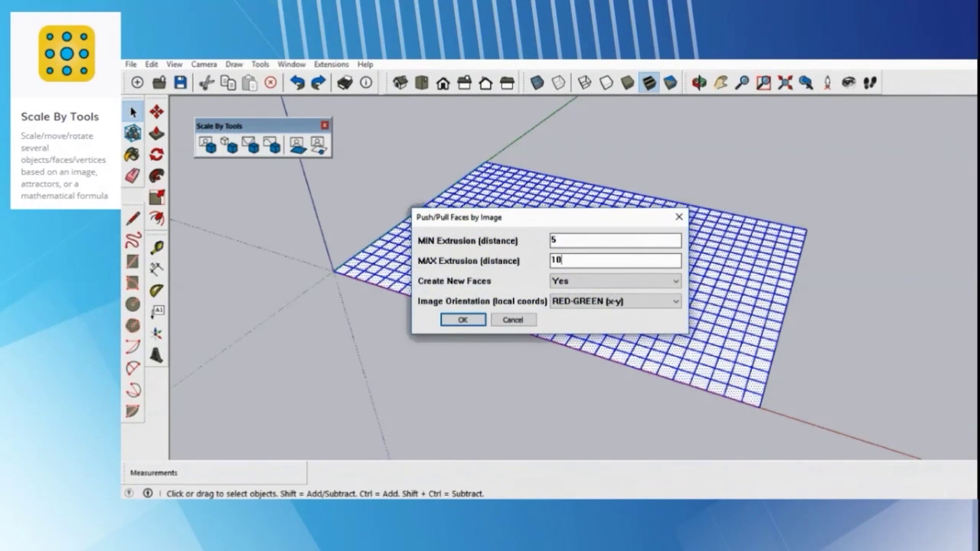
{"action": "left_click", "coordinate": [462, 320]}
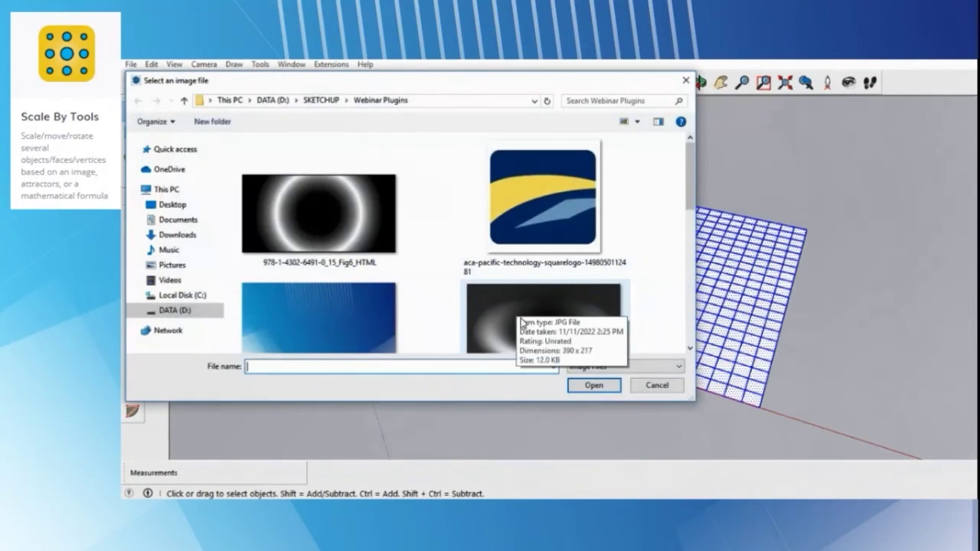
{"action": "left_click", "coordinate": [517, 292]}
{"action": "left_click", "coordinate": [579, 386]}
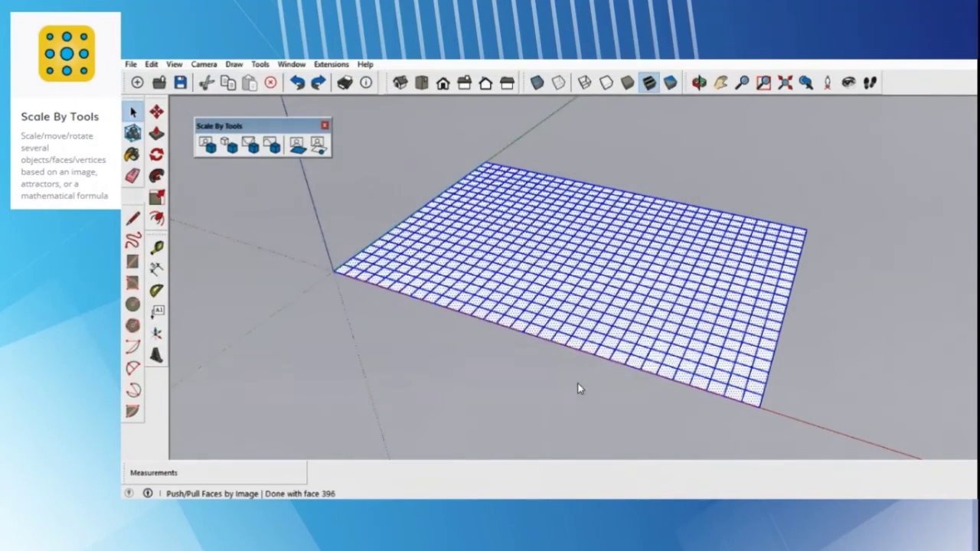
{"action": "key", "text": "o"}
{"action": "left_click_drag", "start_coordinate": [556, 379], "coordinate": [532, 372]}
{"action": "key", "text": "space"}
{"action": "key", "text": "ctrl+z"}
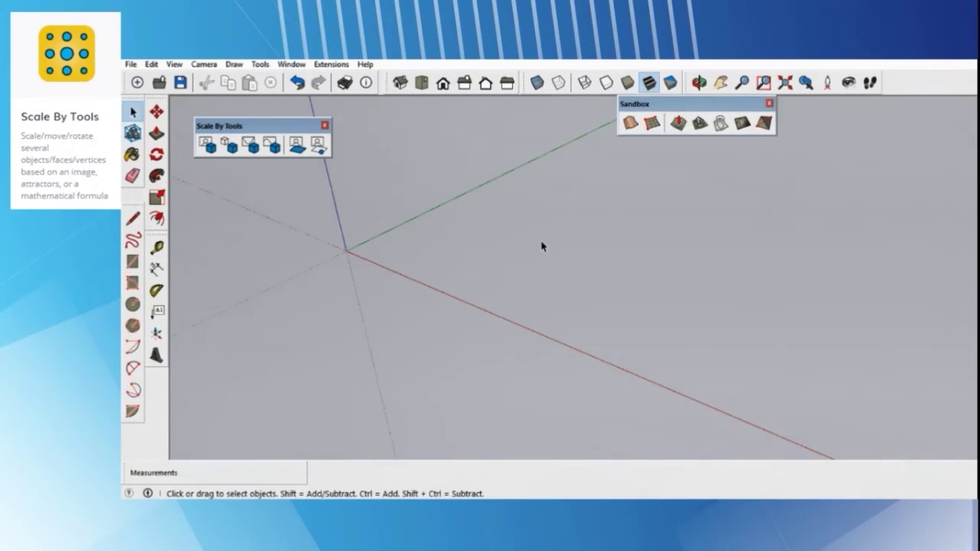
- Draw a new sandbox grid from scratch starting at the origin
{"action": "left_click", "coordinate": [652, 122]}
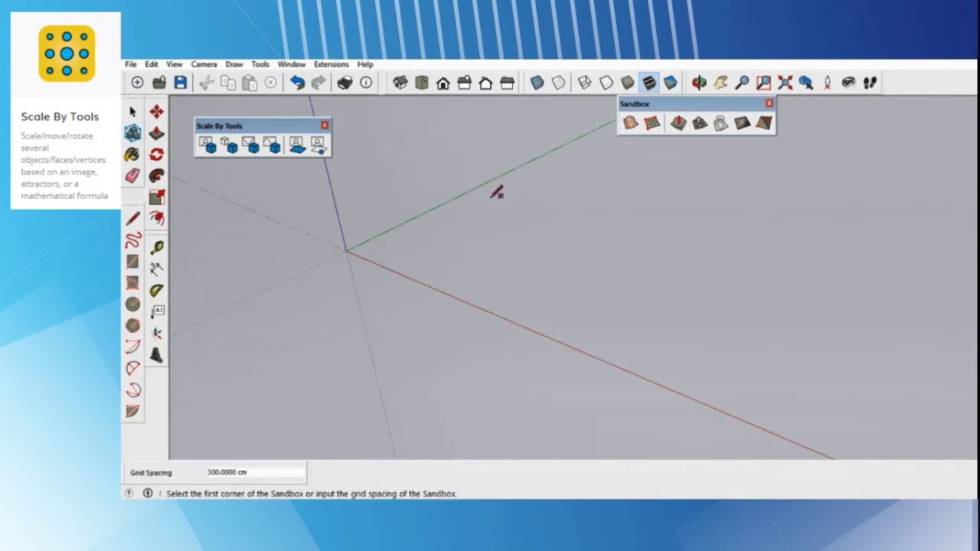
{"action": "left_click", "coordinate": [348, 249]}
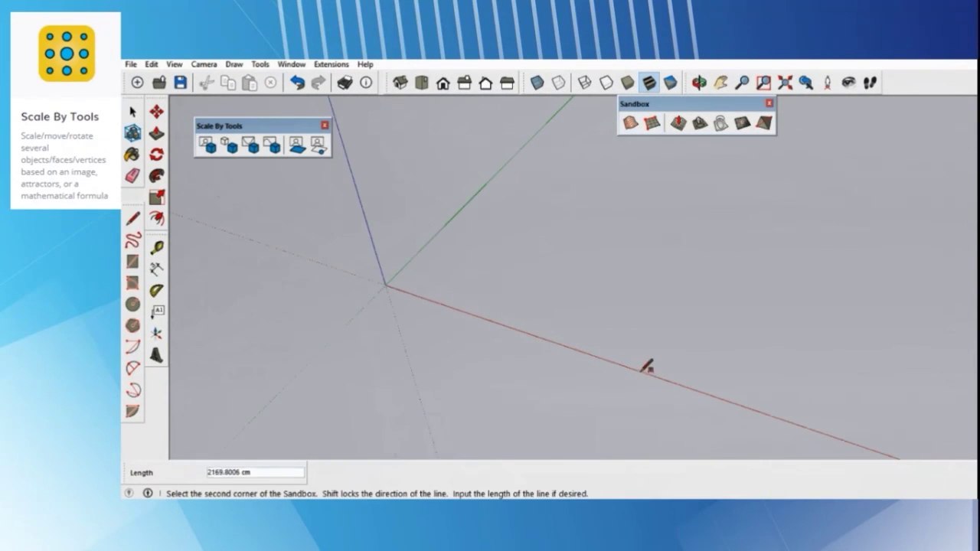
{"action": "left_click", "coordinate": [648, 368]}
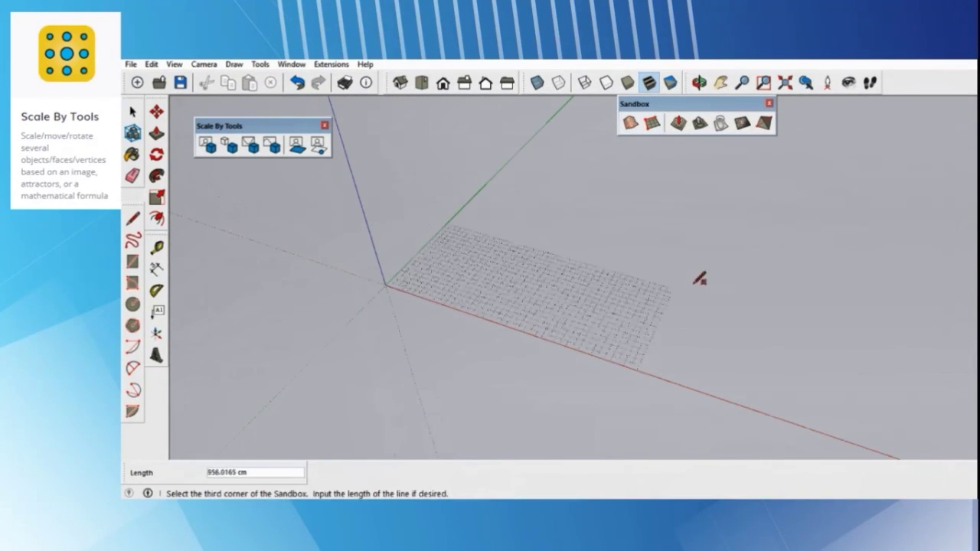
{"action": "left_click", "coordinate": [720, 227]}
{"action": "key", "text": "space"}
- Move the grid's vertices by the logo image with BLUE 100, then undo it
{"action": "left_click", "coordinate": [468, 253]}
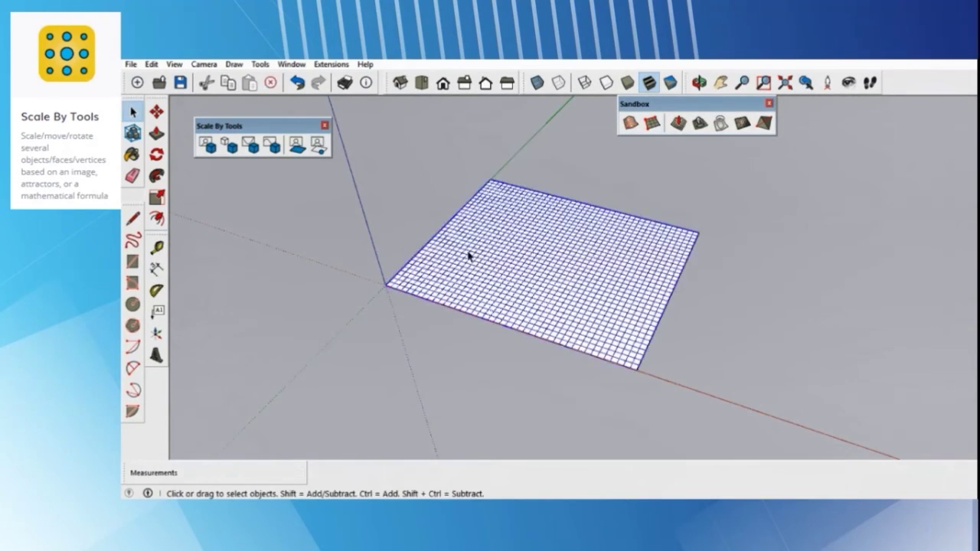
{"action": "left_click_drag", "start_coordinate": [363, 162], "coordinate": [759, 422]}
{"action": "scroll", "coordinate": [580, 223], "scroll_direction": "up", "scroll_amount": 3}
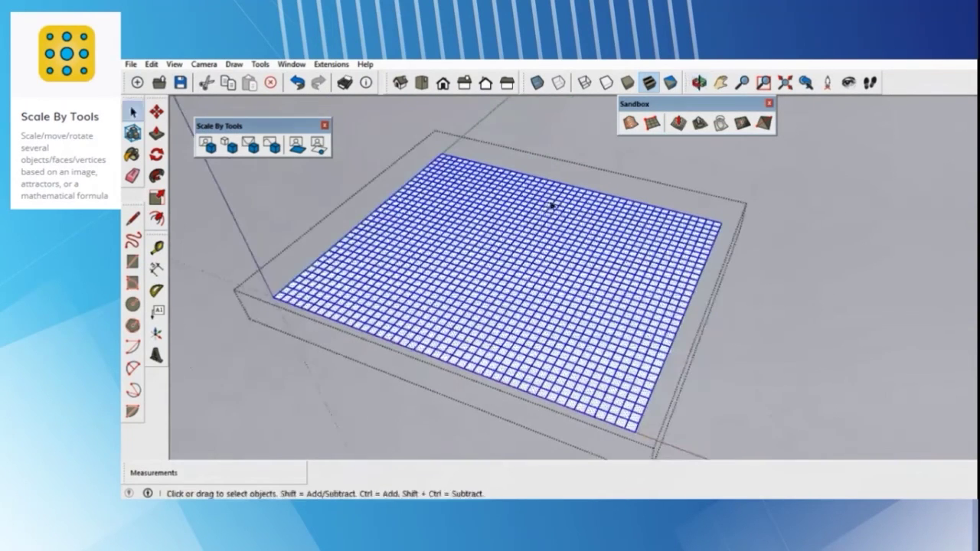
{"action": "left_click", "coordinate": [320, 148]}
{"action": "left_click", "coordinate": [321, 149]}
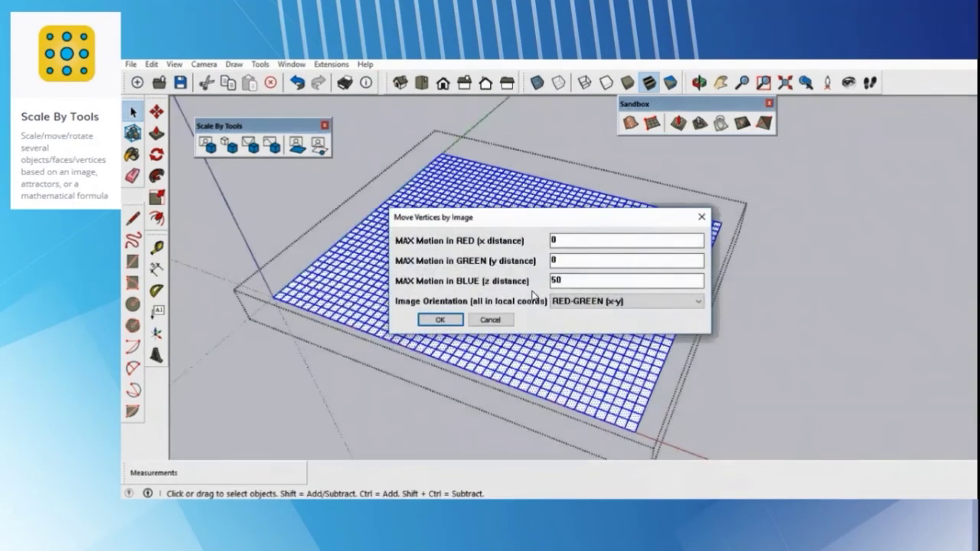
{"action": "left_click_drag", "start_coordinate": [571, 284], "coordinate": [543, 289]}
{"action": "type", "text": "100"}
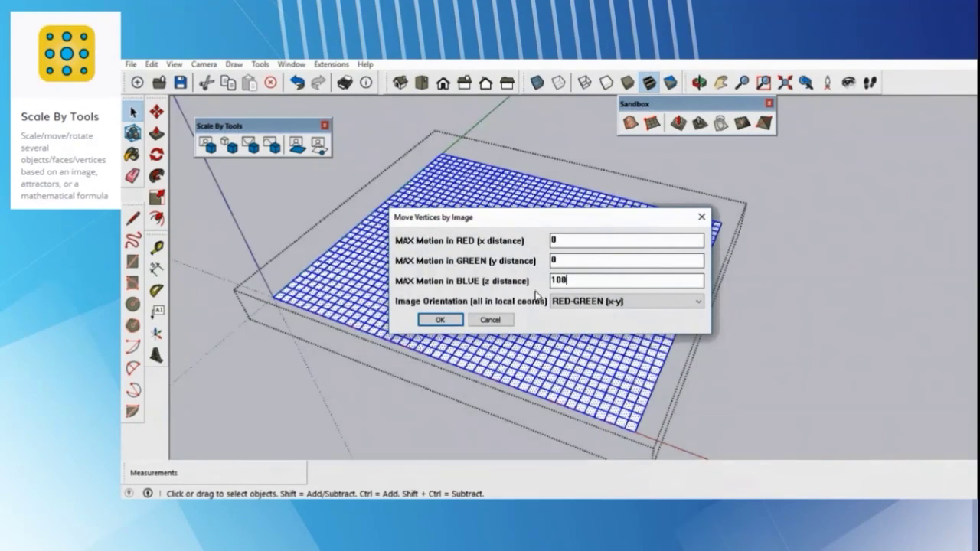
{"action": "left_click", "coordinate": [441, 320]}
{"action": "left_click", "coordinate": [543, 196]}
{"action": "left_click", "coordinate": [594, 386]}
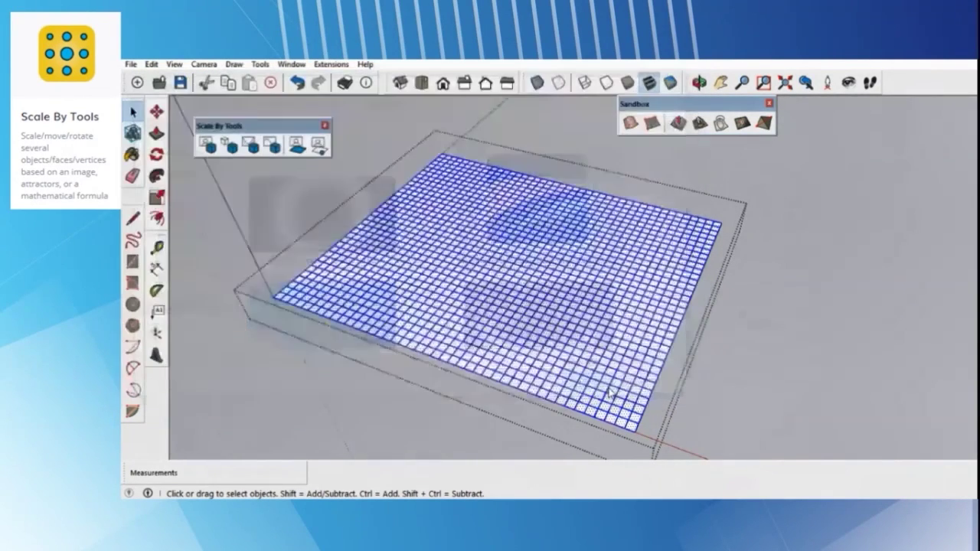
{"action": "middle_click_drag", "start_coordinate": [719, 387], "coordinate": [642, 346]}
{"action": "key", "text": "ctrl+z"}
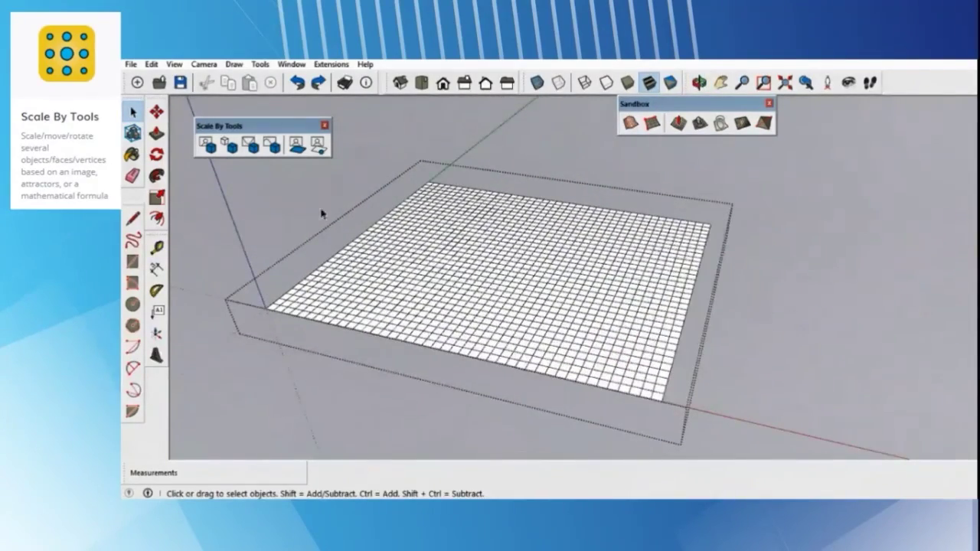
- Reselect the flat grid and displace its vertices using the Capture image
{"action": "left_click", "coordinate": [317, 144]}
{"action": "left_click", "coordinate": [638, 309]}
{"action": "left_click_drag", "start_coordinate": [252, 181], "coordinate": [758, 417]}
{"action": "left_click", "coordinate": [319, 151]}
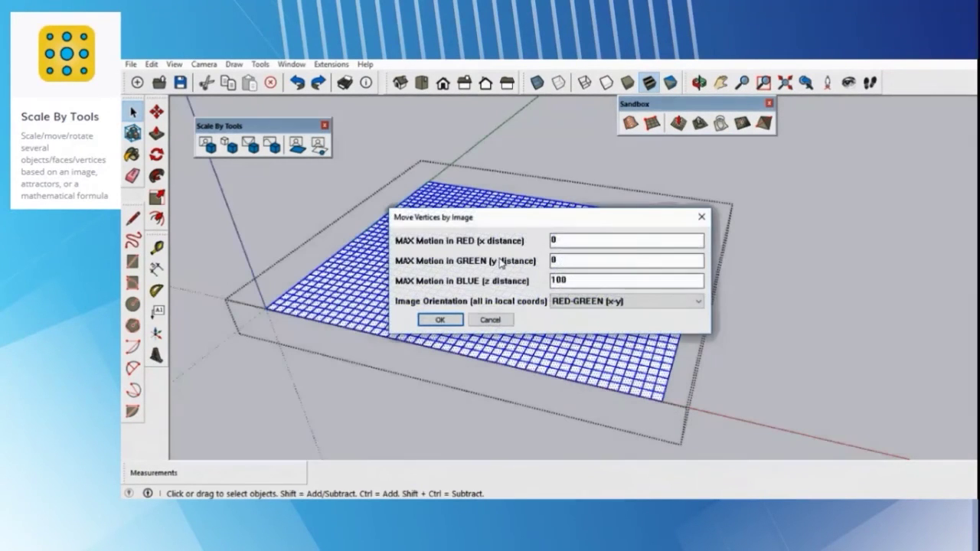
{"action": "left_click", "coordinate": [440, 319]}
{"action": "left_click", "coordinate": [520, 295]}
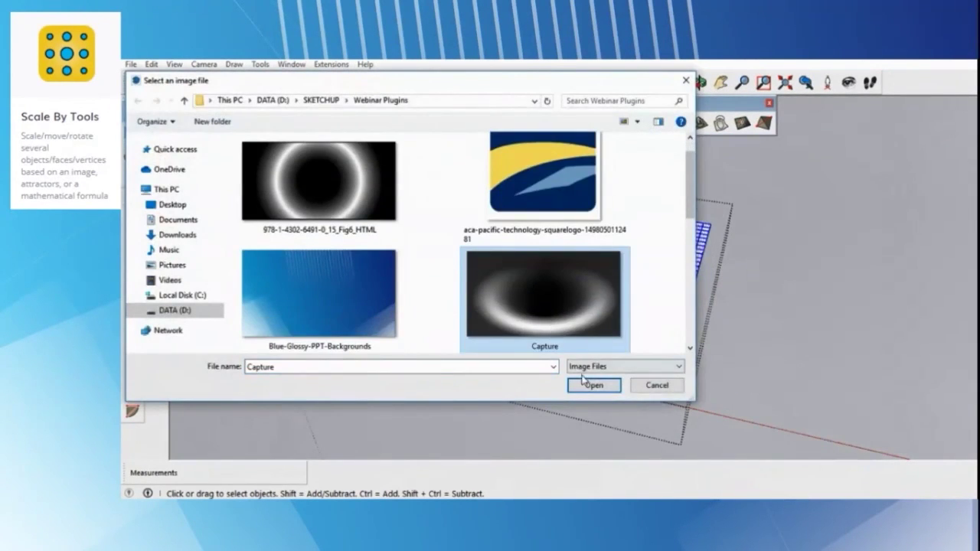
{"action": "left_click", "coordinate": [589, 385]}
{"action": "middle_click_drag", "start_coordinate": [724, 372], "coordinate": [409, 363]}
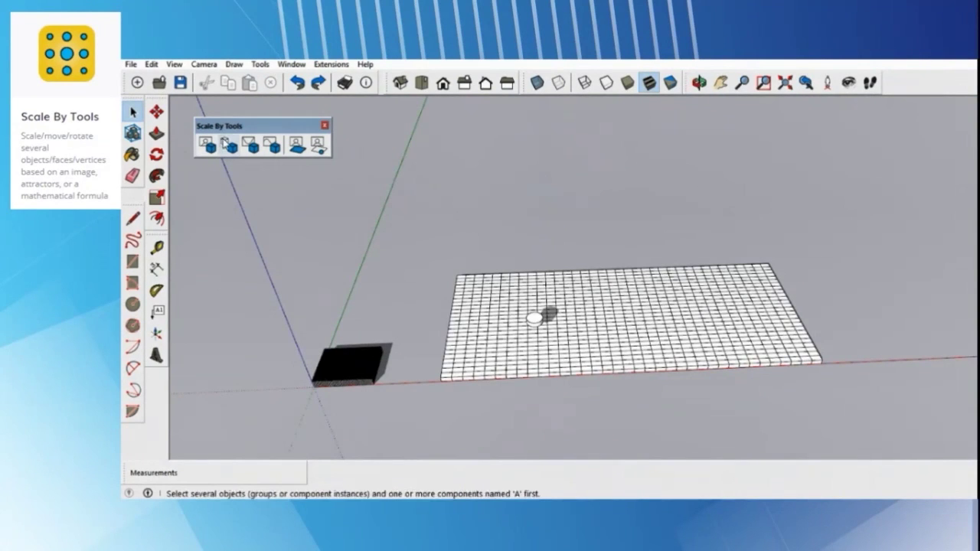
- Test uniform attractor scaling on the grid with the single cylinder, inspect it, then undo
{"action": "left_click_drag", "start_coordinate": [414, 229], "coordinate": [850, 430]}
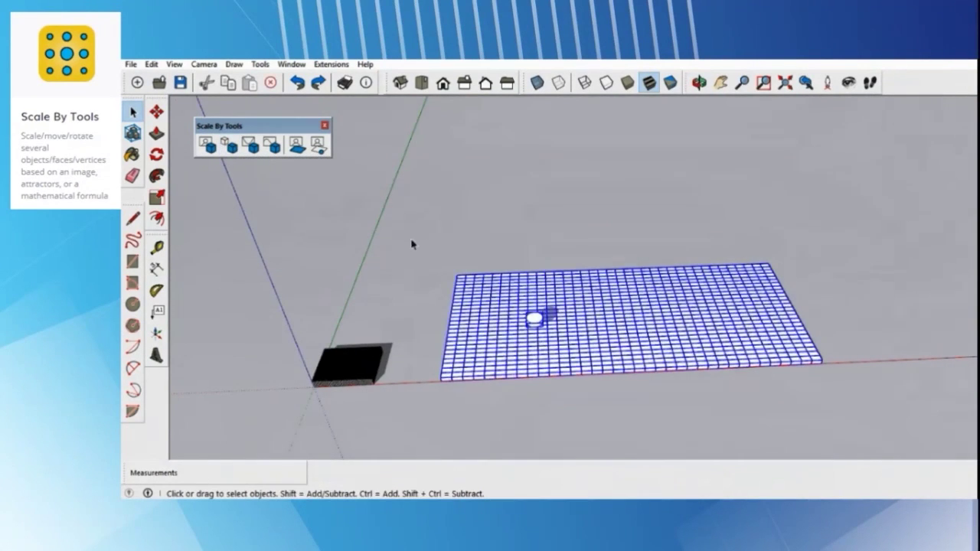
{"action": "left_click", "coordinate": [229, 145]}
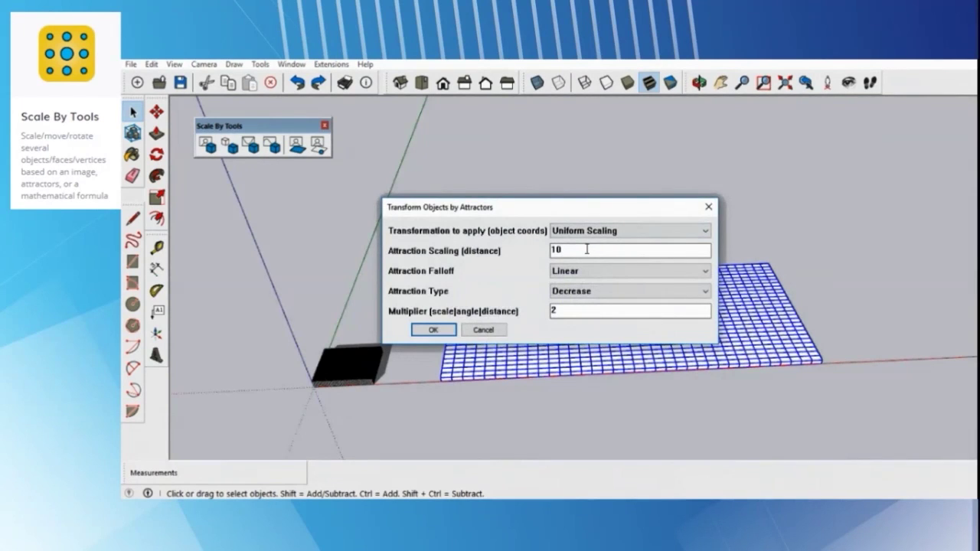
{"action": "left_click", "coordinate": [419, 332]}
{"action": "middle_click_drag", "start_coordinate": [580, 402], "coordinate": [688, 401]}
{"action": "key", "text": "ctrl+z"}
- Shift the cylinder left and place a copy at the grid's far corner
{"action": "left_click", "coordinate": [520, 288]}
{"action": "key", "text": "m"}
{"action": "left_click", "coordinate": [523, 204]}
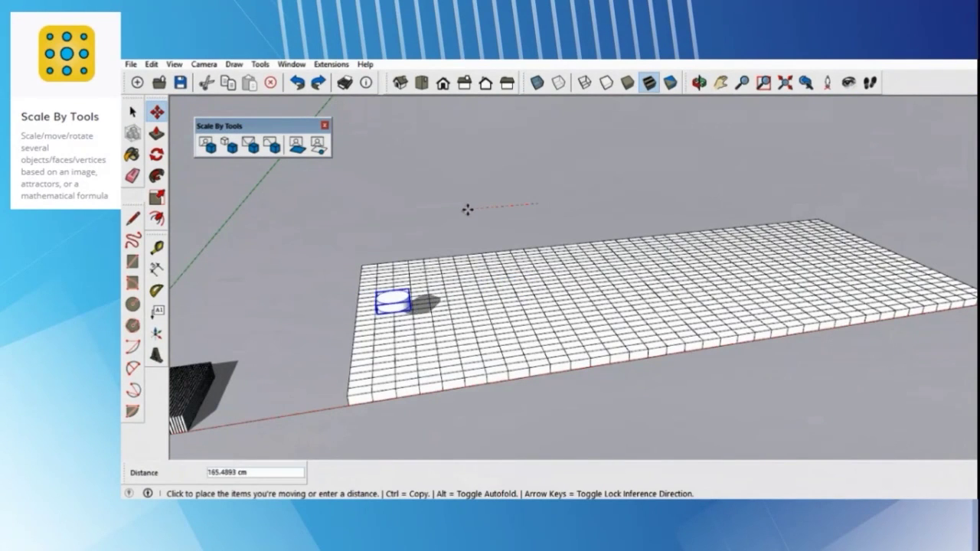
{"action": "left_click", "coordinate": [430, 209]}
{"action": "left_click", "coordinate": [430, 209]}
{"action": "key", "text": "ctrl"}
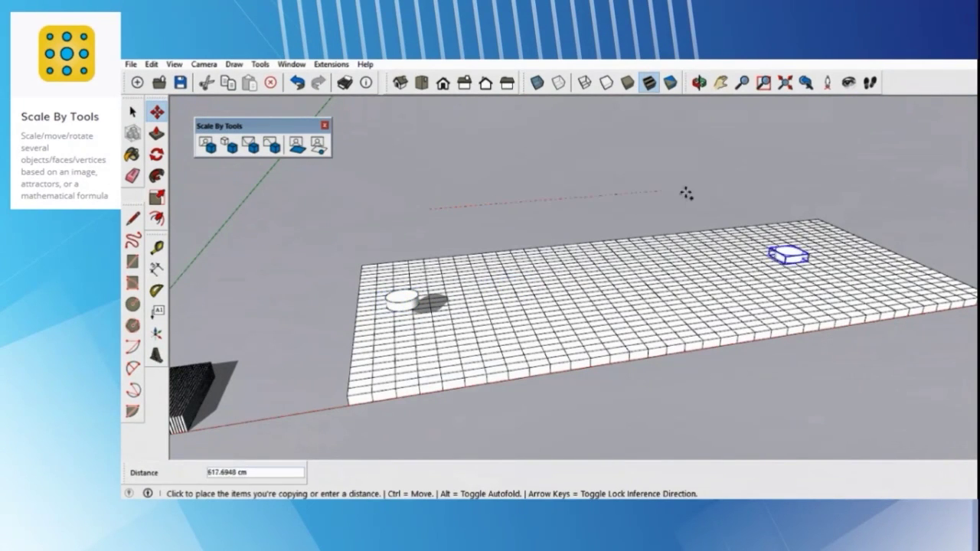
{"action": "left_click", "coordinate": [655, 195]}
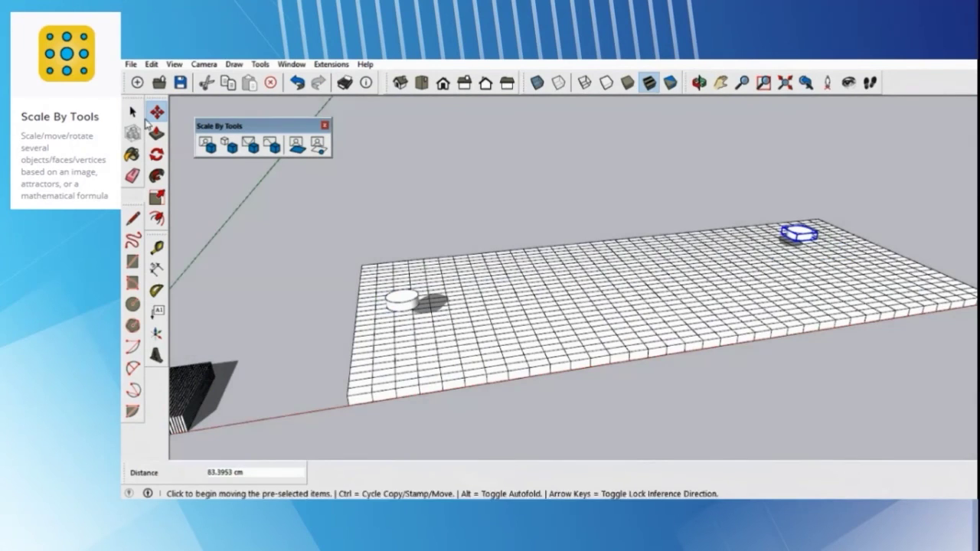
{"action": "key", "text": "space"}
- Scale the grid by both cylinders (Uniform Scaling, 10', Linear, Decrease, 2) and inspect the wavy surface
{"action": "scroll", "coordinate": [369, 156], "scroll_direction": "down", "scroll_amount": 2}
{"action": "left_click_drag", "start_coordinate": [360, 145], "coordinate": [838, 393]}
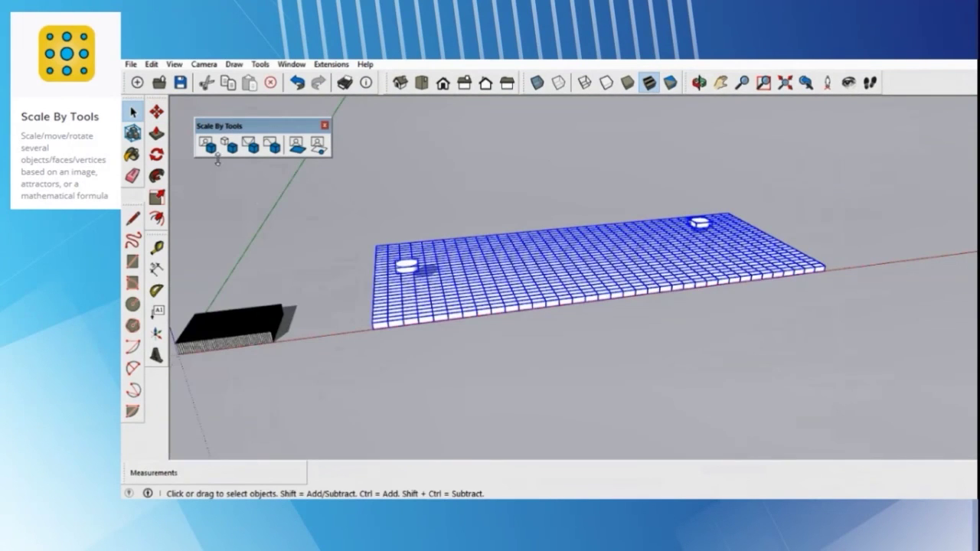
{"action": "left_click", "coordinate": [228, 144]}
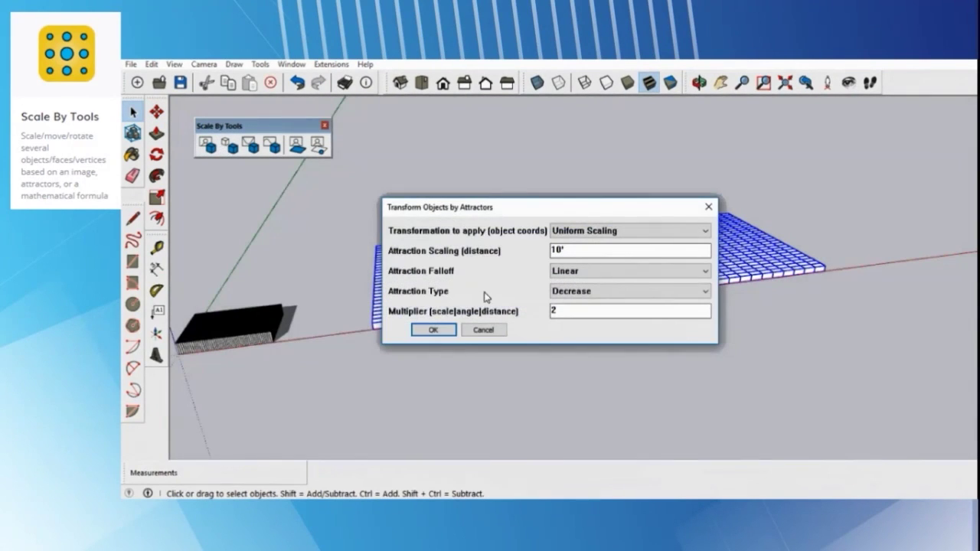
{"action": "left_click", "coordinate": [451, 328]}
{"action": "middle_click_drag", "start_coordinate": [554, 346], "coordinate": [567, 440]}
{"action": "scroll", "coordinate": [622, 236], "scroll_direction": "up", "scroll_amount": 3}
{"action": "middle_click_drag", "start_coordinate": [622, 237], "coordinate": [692, 240]}
{"action": "scroll", "coordinate": [587, 137], "scroll_direction": "up", "scroll_amount": 2}
{"action": "scroll", "coordinate": [587, 137], "scroll_direction": "down", "scroll_amount": 2}
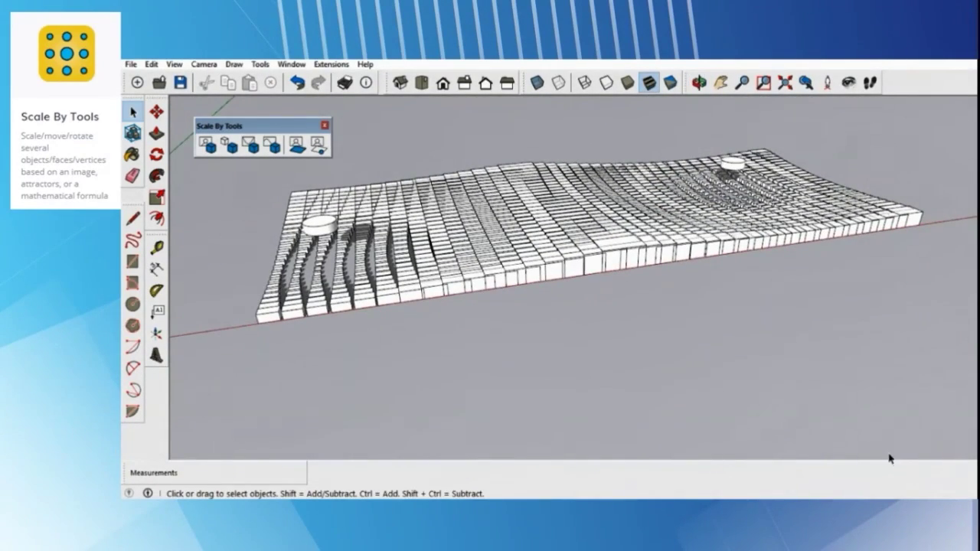